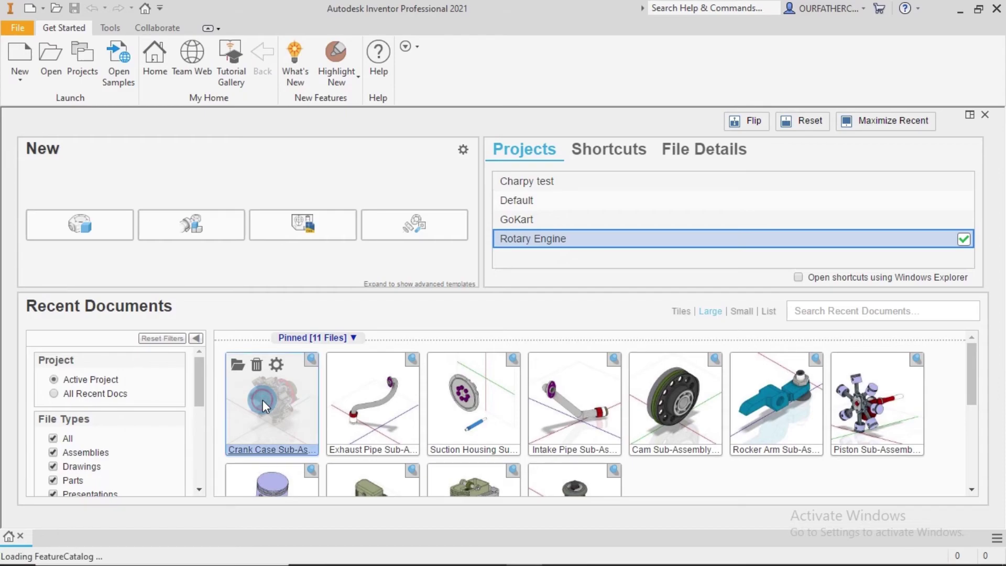
Step: Open the Crank Case Sub-Assembly and bring the crank case face on the crankshaft side into view
{"action": "left_click", "coordinate": [611, 281]}
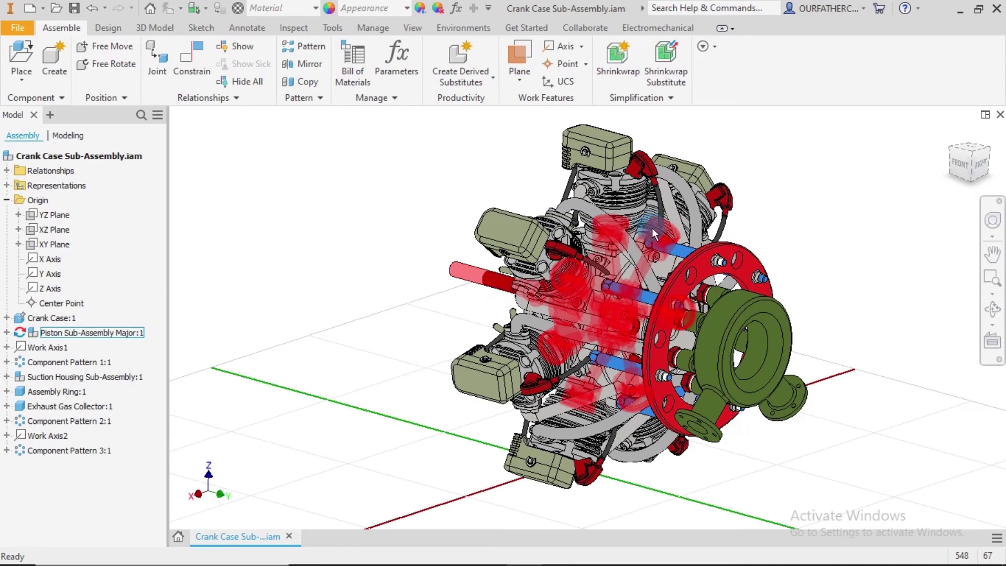
{"action": "left_click", "coordinate": [950, 153]}
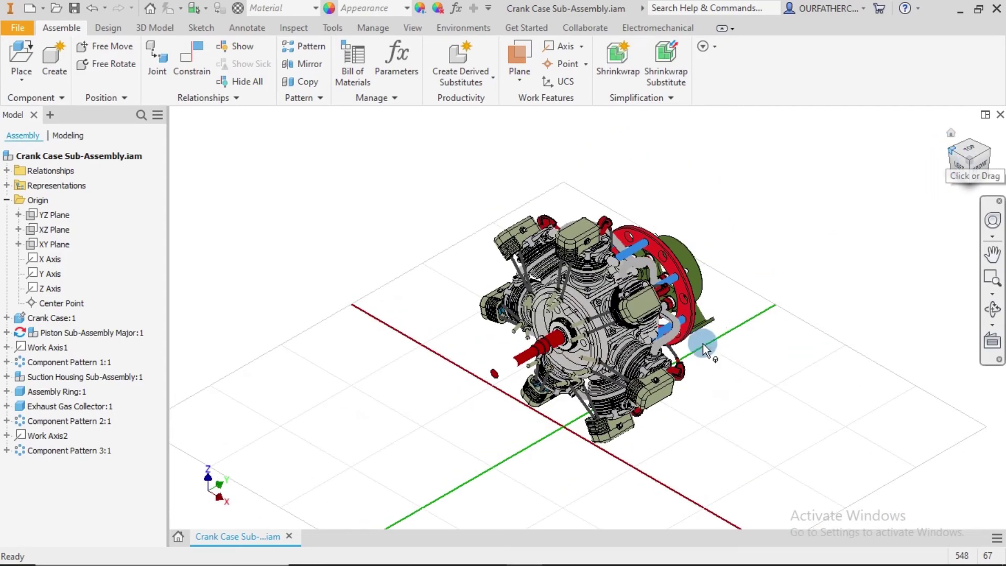
{"action": "middle_click_drag", "start_coordinate": [733, 399], "coordinate": [738, 379], "text": "shift"}
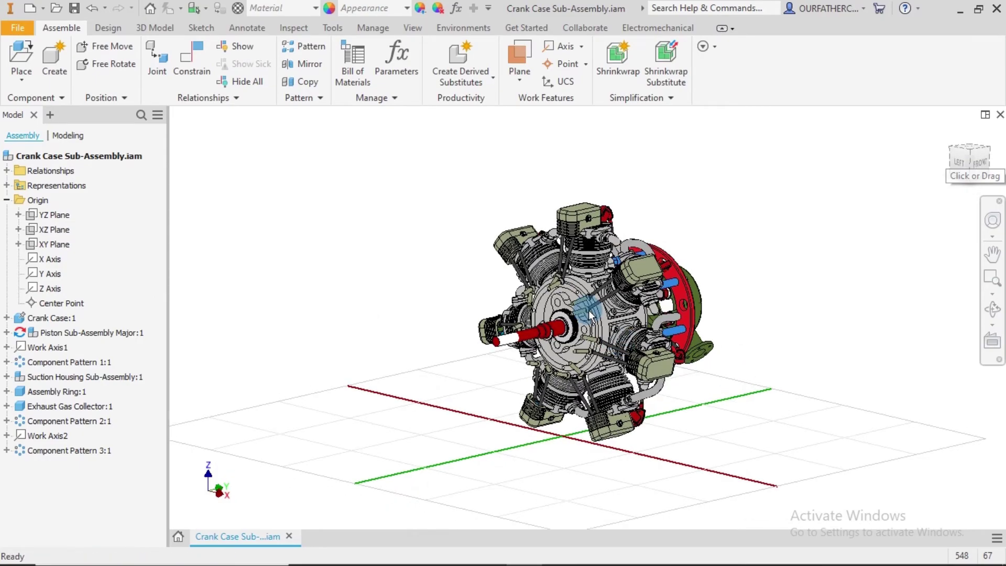
{"action": "scroll", "coordinate": [579, 310], "scroll_direction": "down", "scroll_amount": 3}
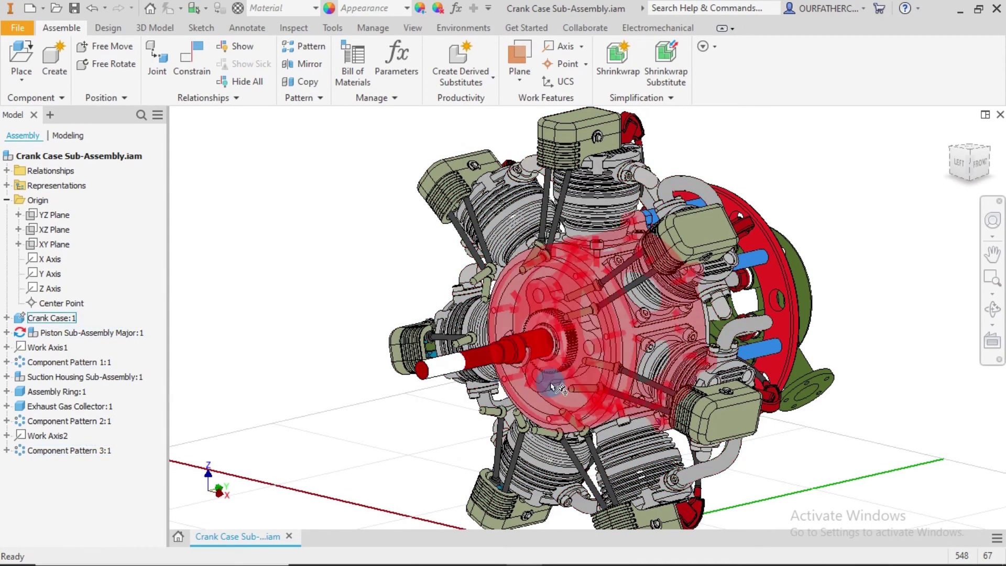
{"action": "middle_click_drag", "start_coordinate": [553, 388], "coordinate": [647, 358], "text": "shift"}
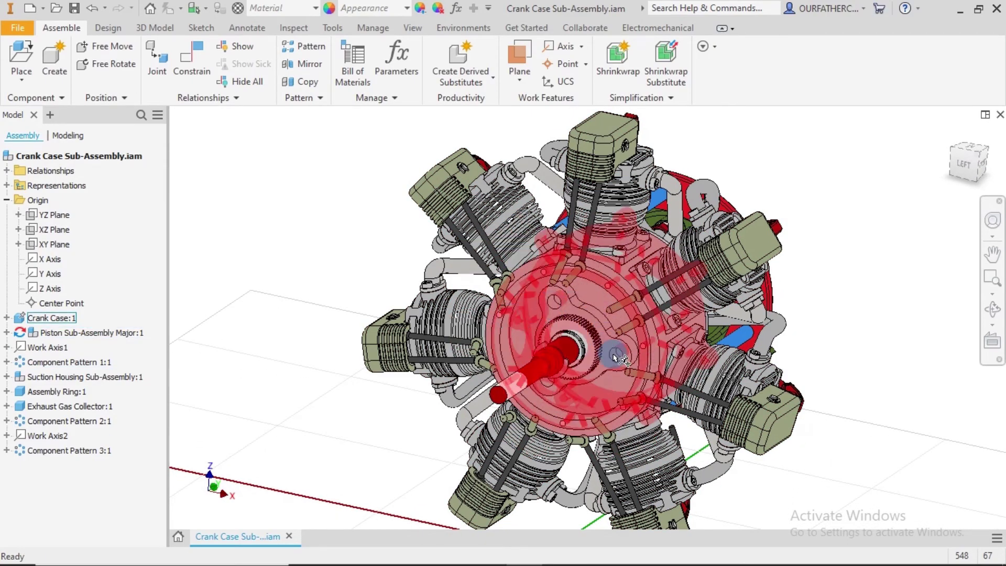
{"action": "middle_click_drag", "start_coordinate": [866, 297], "coordinate": [844, 303], "text": "shift"}
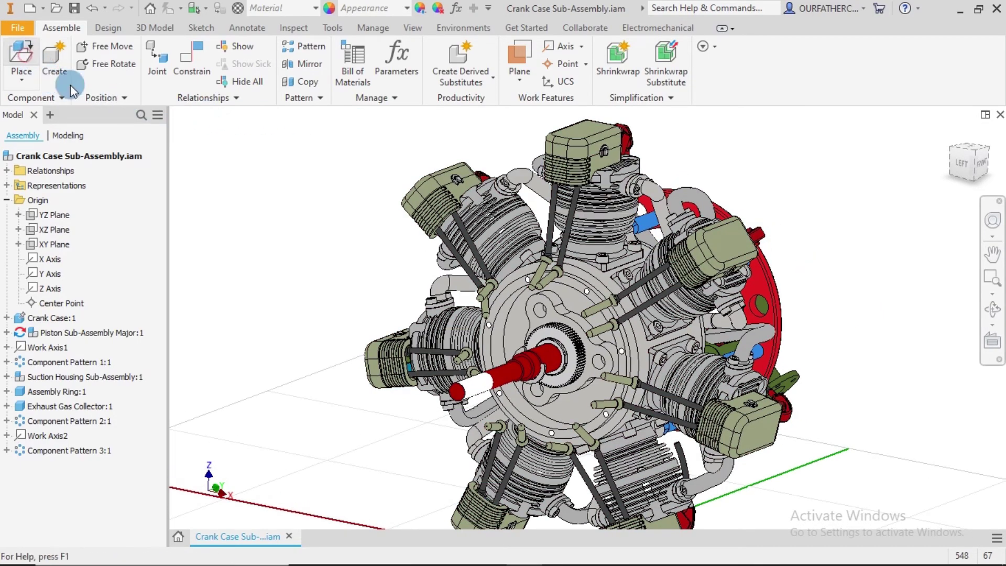
Step: Place one instance of Cam Sub-Assembly.iam from the Assembly Files folder in the free space beside the engine
{"action": "key", "text": "p"}
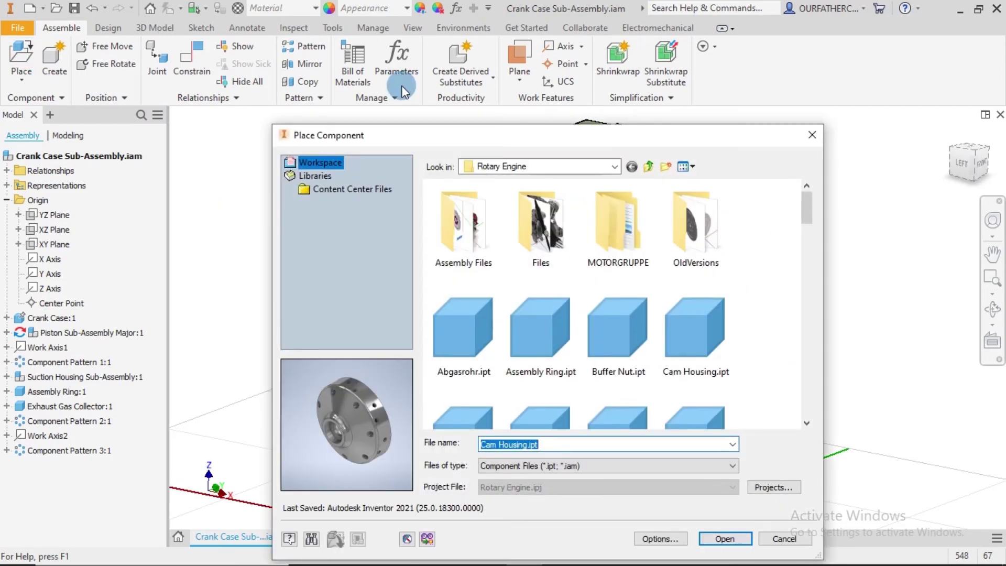
{"action": "double_click", "coordinate": [476, 224]}
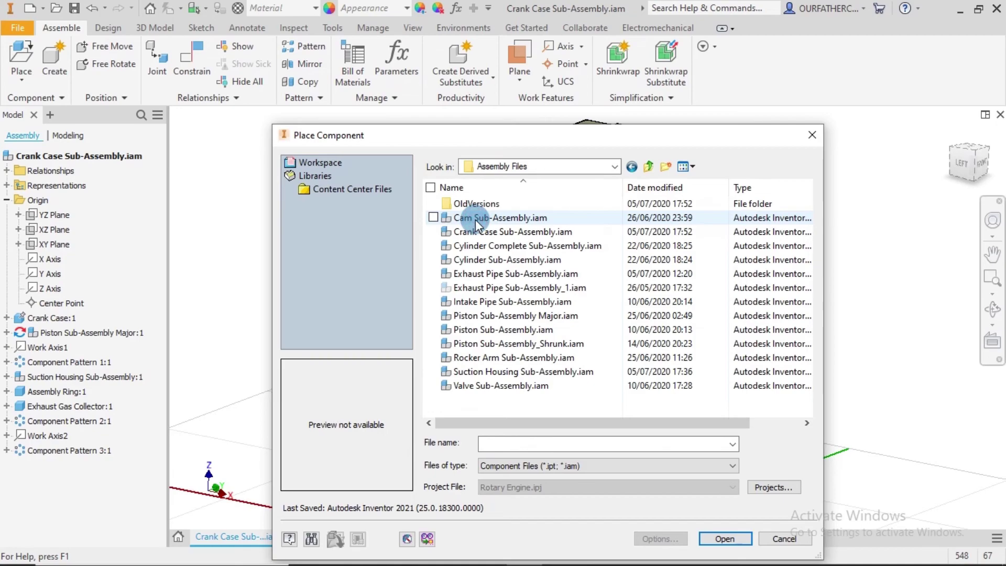
{"action": "left_click", "coordinate": [476, 219]}
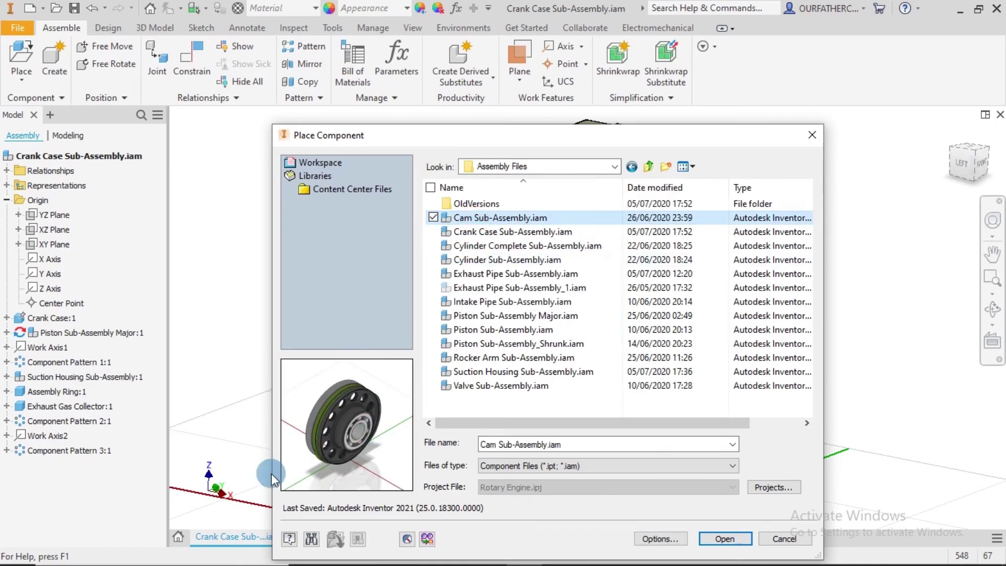
{"action": "left_click", "coordinate": [725, 539]}
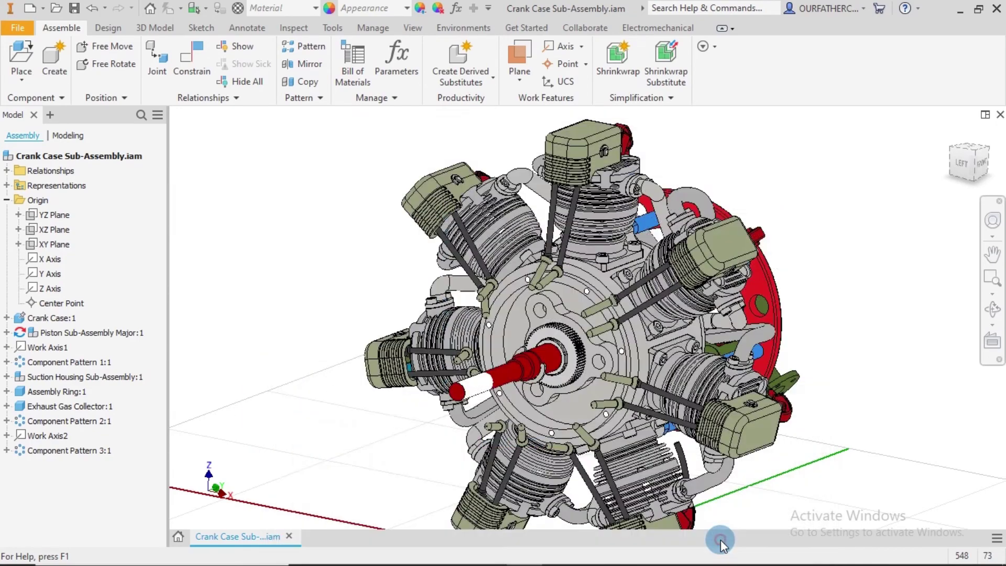
{"action": "left_click", "coordinate": [260, 268]}
{"action": "left_click", "coordinate": [261, 267]}
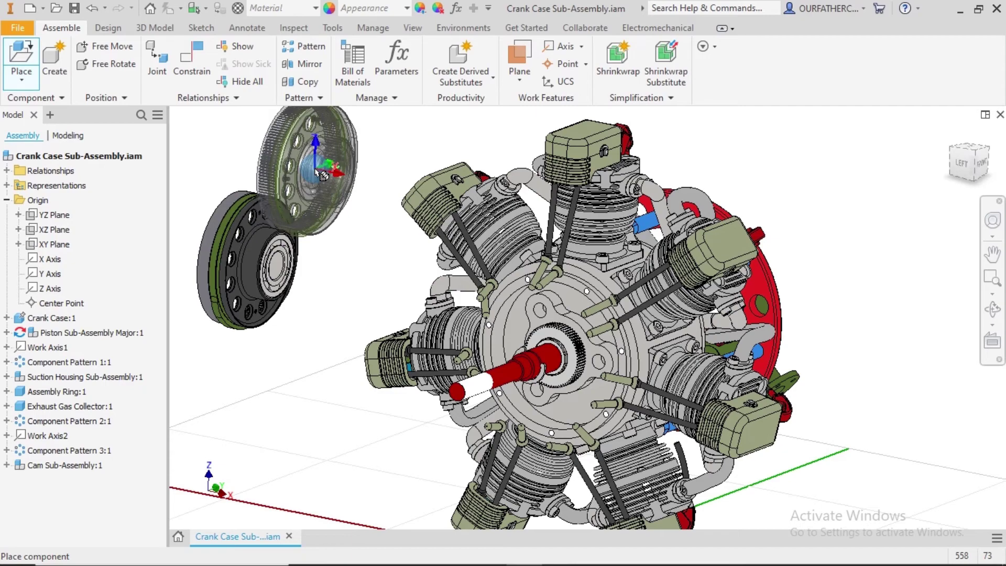
{"action": "key", "text": "Escape"}
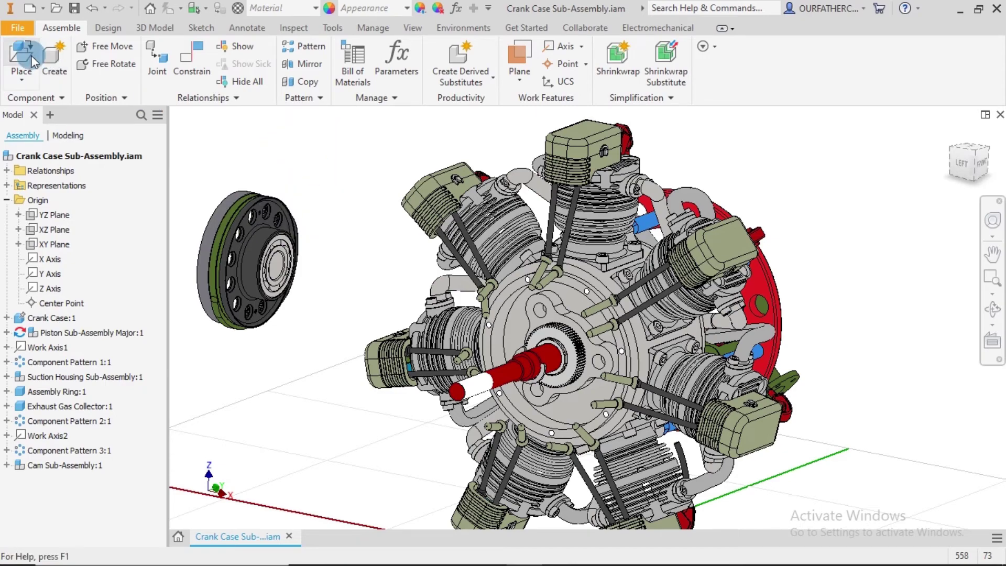
Step: Load Planet Gear Axis.ipt and Planet Wheel.ipt together from the Rotary Engine folder for placement
{"action": "key", "text": "p"}
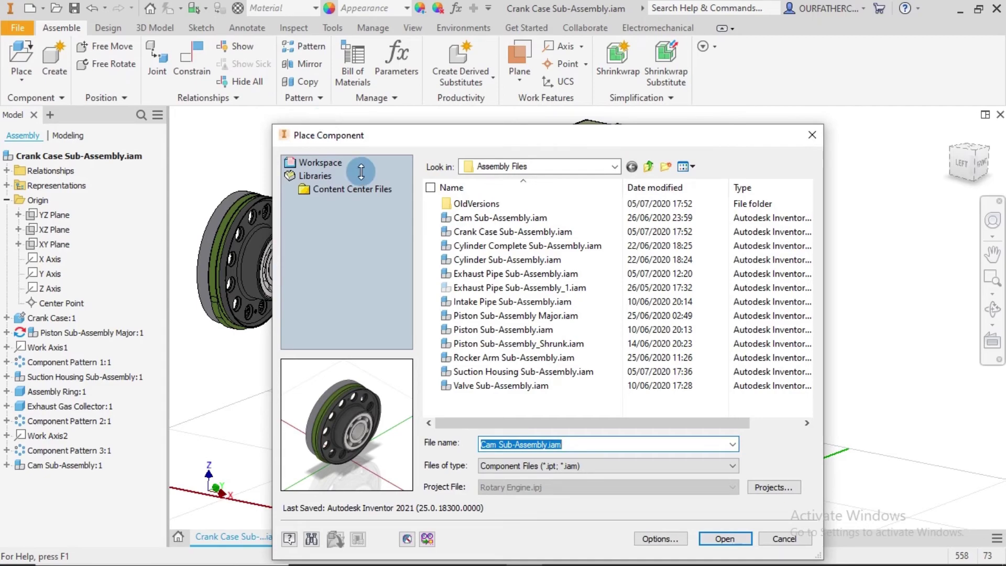
{"action": "left_click", "coordinate": [615, 167]}
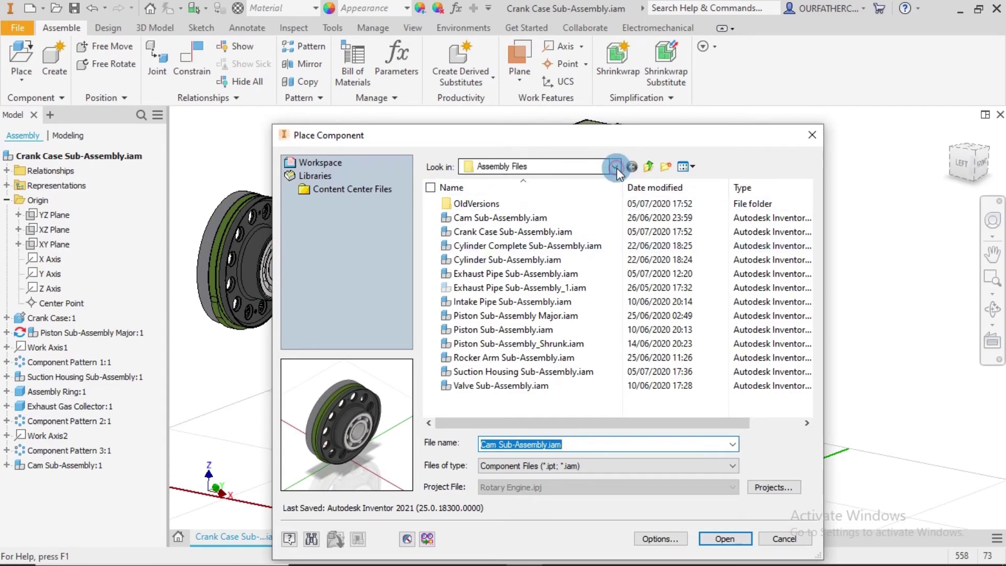
{"action": "left_click", "coordinate": [527, 322]}
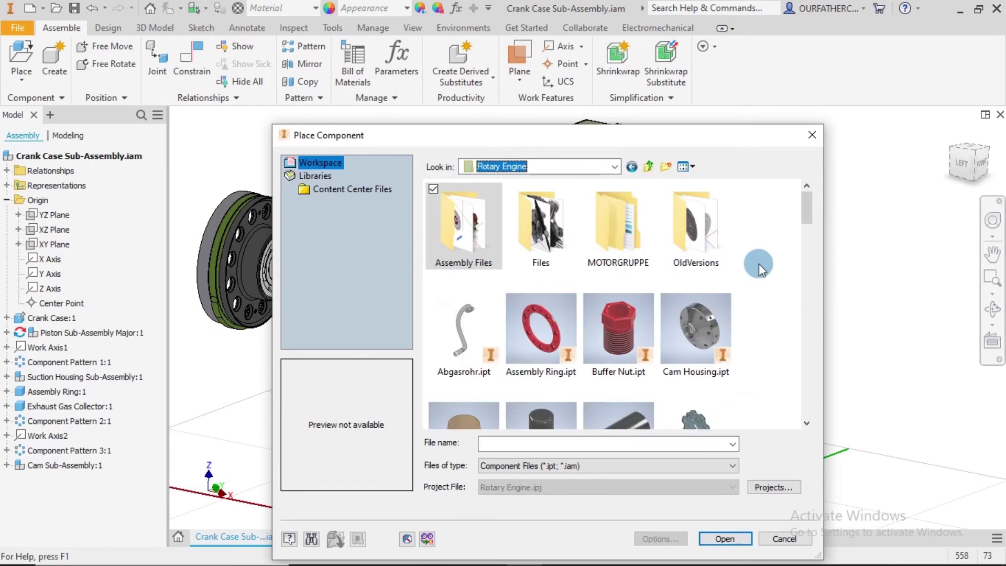
{"action": "scroll", "coordinate": [760, 268], "scroll_direction": "down", "scroll_amount": 3}
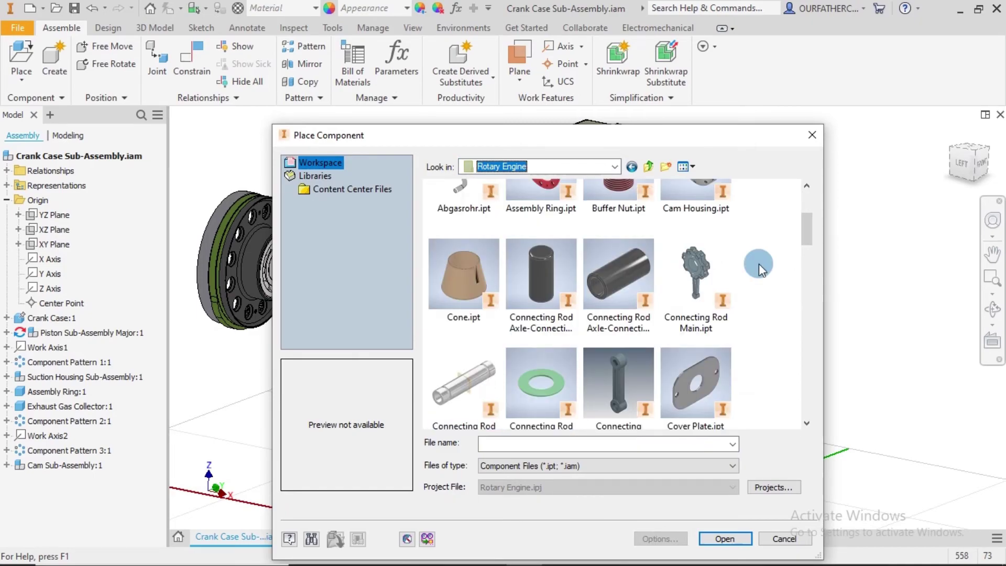
{"action": "scroll", "coordinate": [760, 269], "scroll_direction": "down", "scroll_amount": 8}
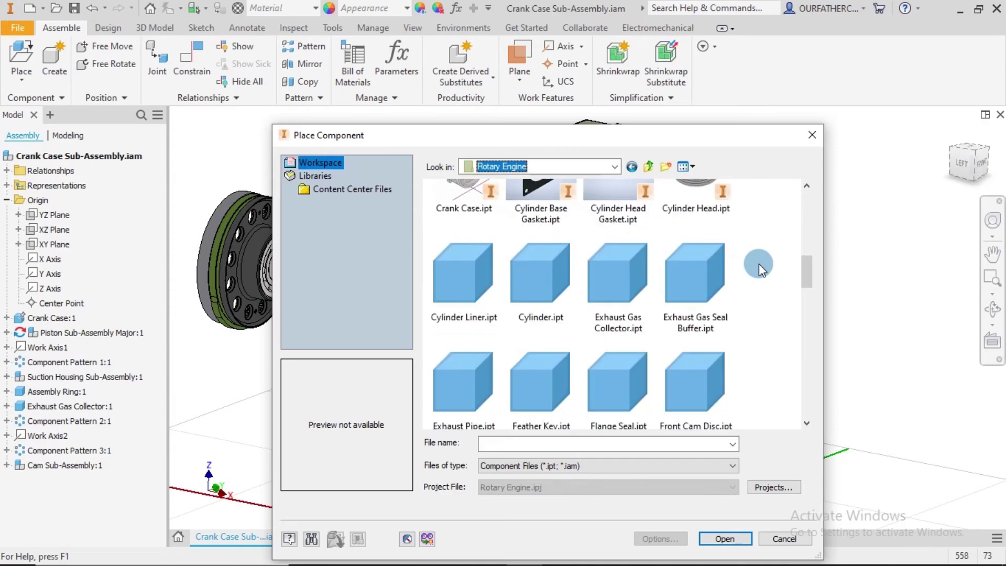
{"action": "scroll", "coordinate": [760, 268], "scroll_direction": "down", "scroll_amount": 10}
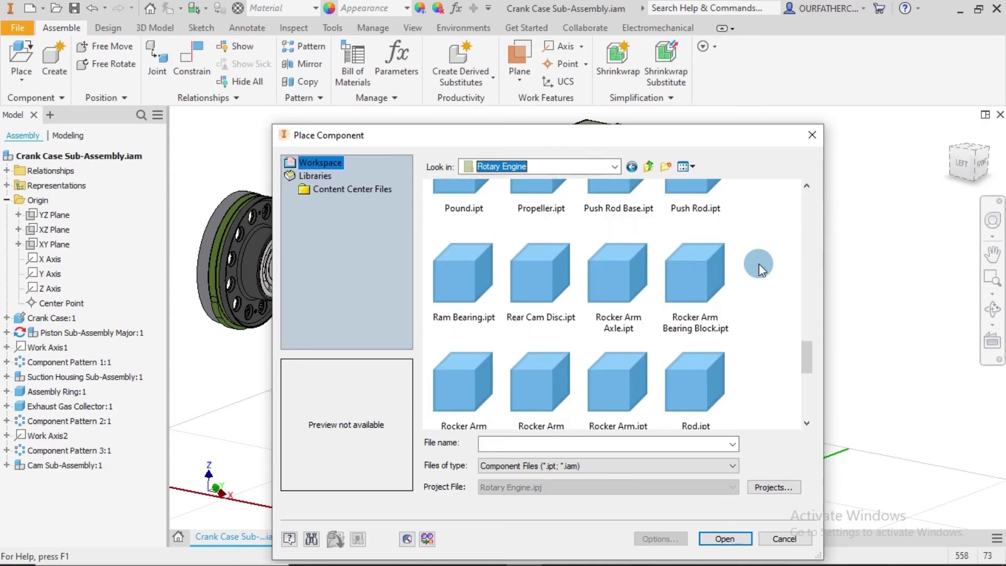
{"action": "scroll", "coordinate": [761, 269], "scroll_direction": "up", "scroll_amount": 3}
{"action": "left_click", "coordinate": [627, 223]}
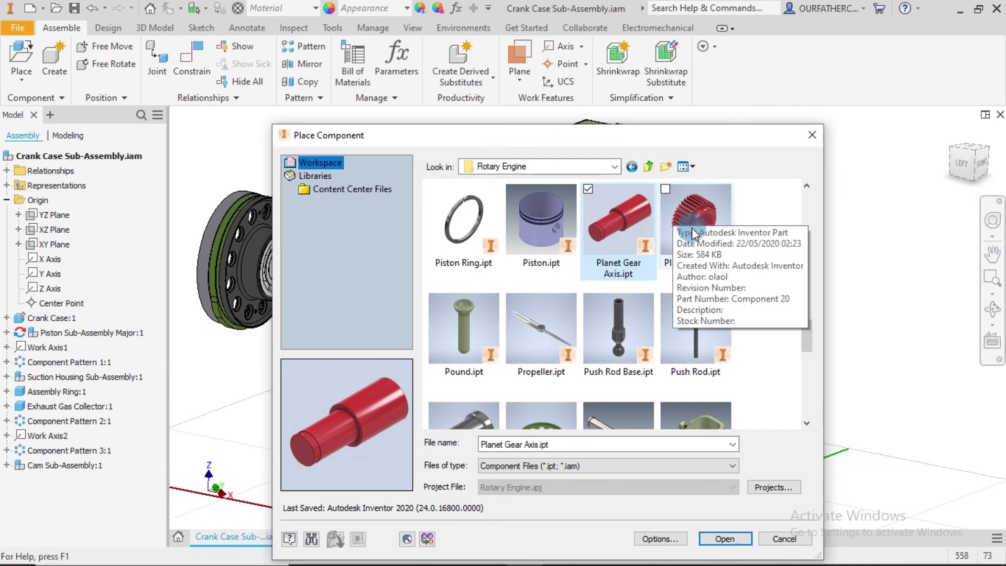
{"action": "left_click", "coordinate": [666, 189]}
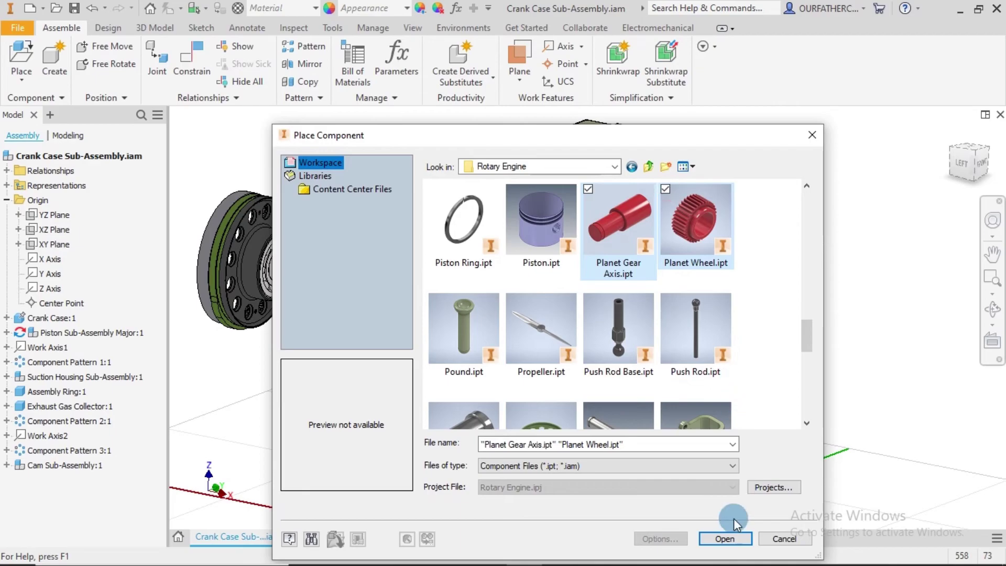
{"action": "left_click", "coordinate": [725, 539]}
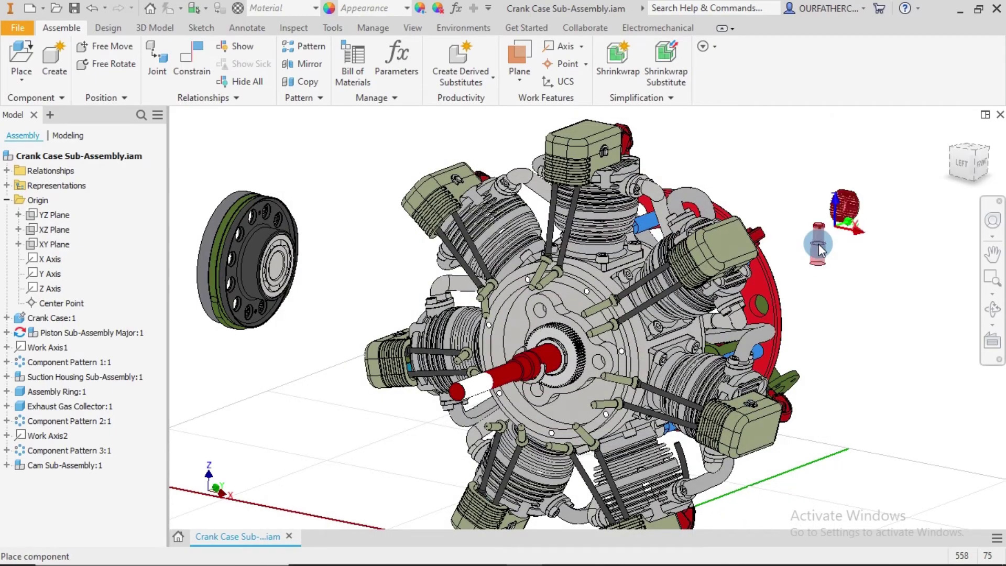
Step: Place three pairs of planet gear axis and planet wheel in the free space beside the engine
{"action": "middle_click_drag", "start_coordinate": [834, 276], "coordinate": [856, 276], "text": "shift"}
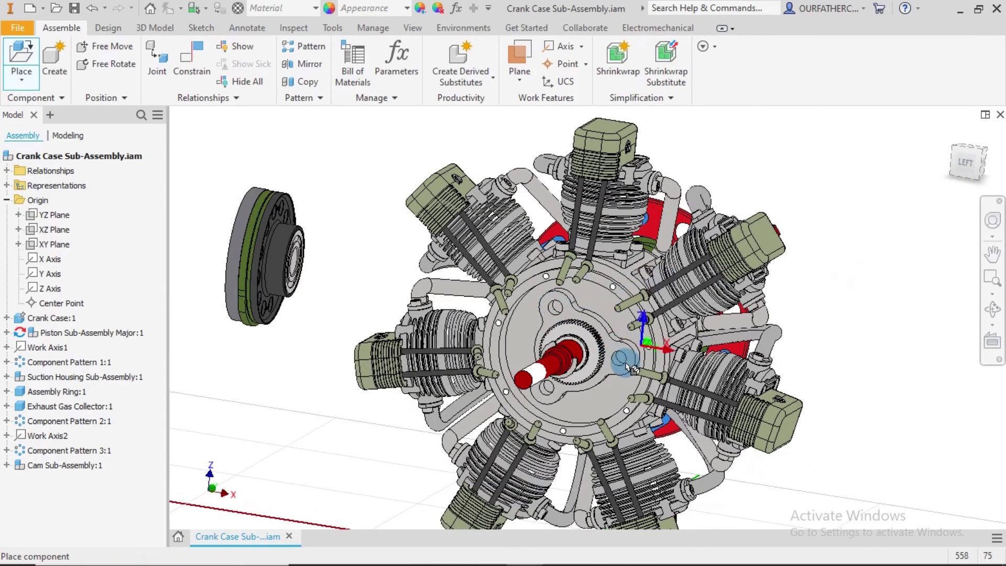
{"action": "middle_click_drag", "start_coordinate": [860, 326], "coordinate": [845, 325], "text": "shift"}
{"action": "mouse_move", "coordinate": [845, 325]}
{"action": "left_mouse_down"}
{"action": "mouse_move", "coordinate": [836, 328]}
{"action": "mouse_move", "coordinate": [836, 304]}
{"action": "left_mouse_up"}
{"action": "left_click", "coordinate": [831, 262]}
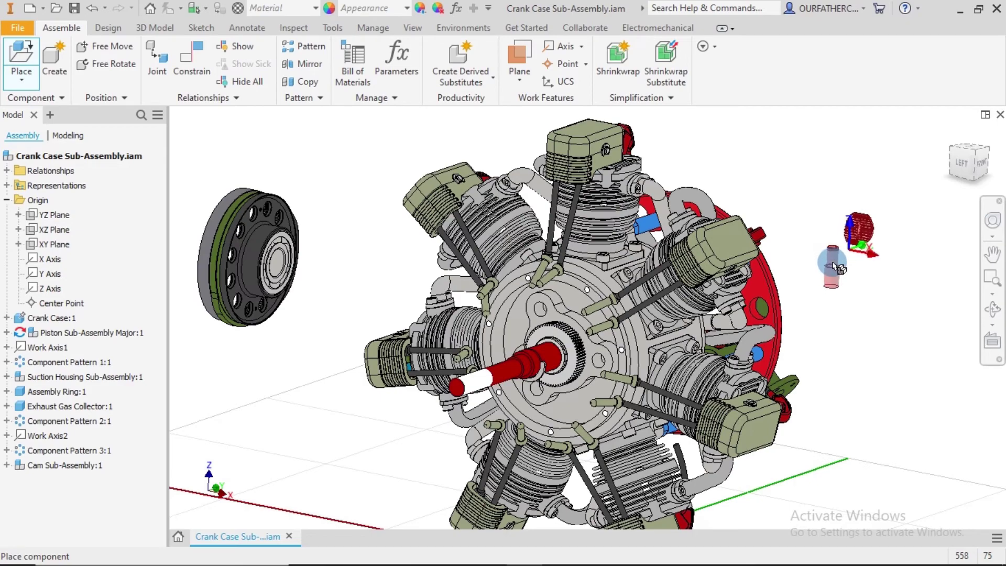
{"action": "left_click", "coordinate": [871, 328]}
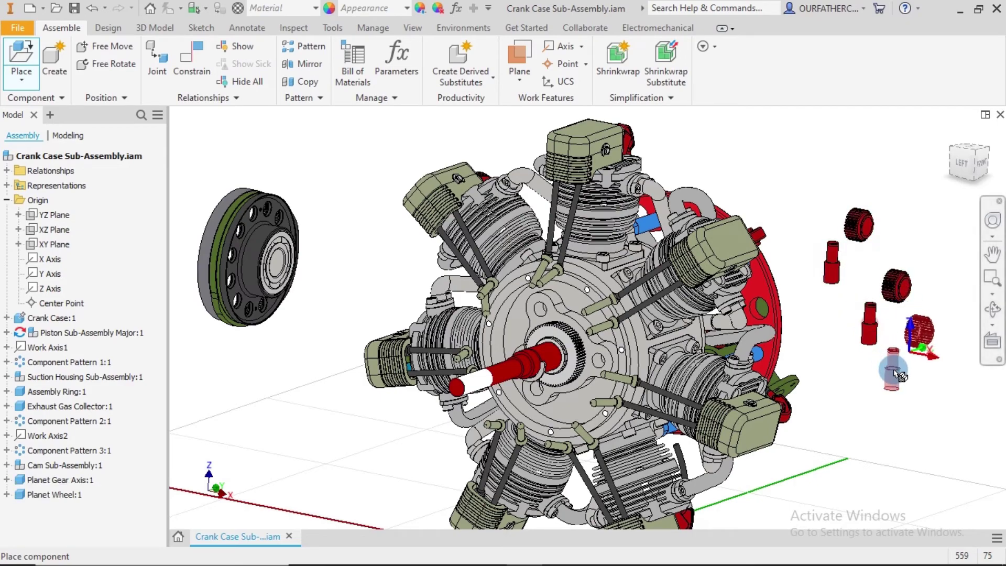
{"action": "left_click", "coordinate": [907, 386]}
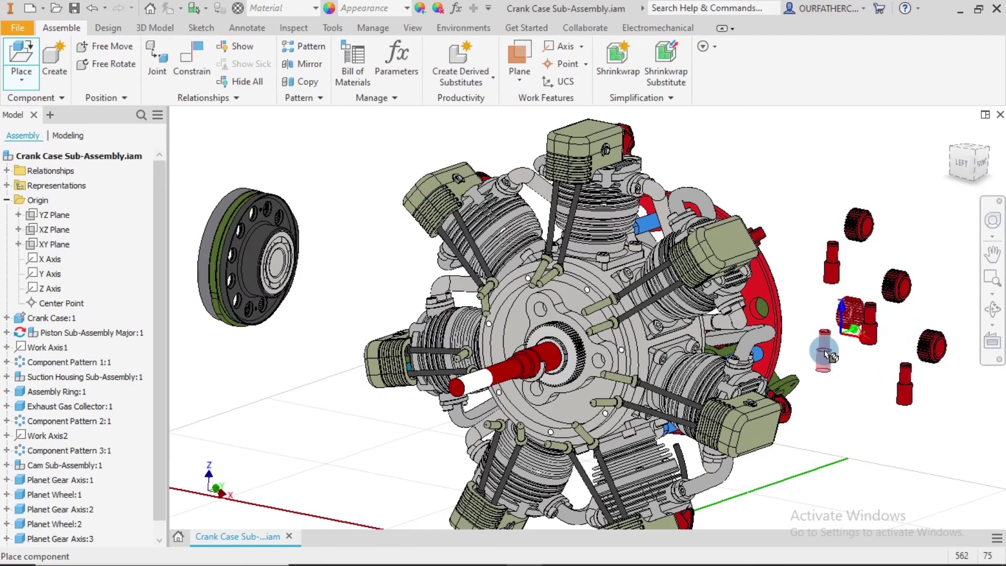
{"action": "key", "text": "Escape"}
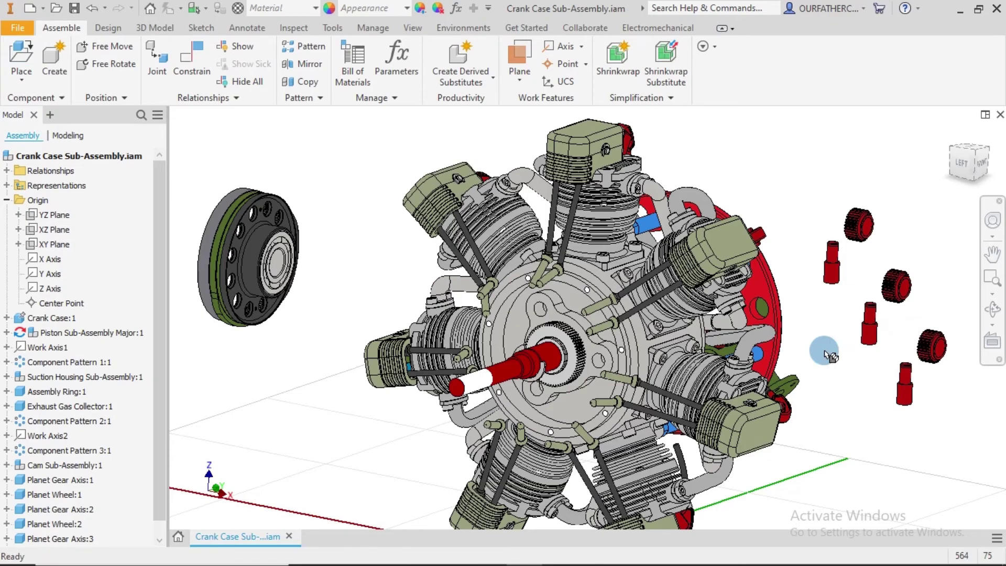
Step: Mate the first planet gear axis to the upper planet gear hole in the crank case, using the opposed axis solution and 0 mm offset
{"action": "middle_click_drag", "start_coordinate": [840, 360], "coordinate": [860, 354], "text": "shift"}
{"action": "left_click", "coordinate": [187, 58]}
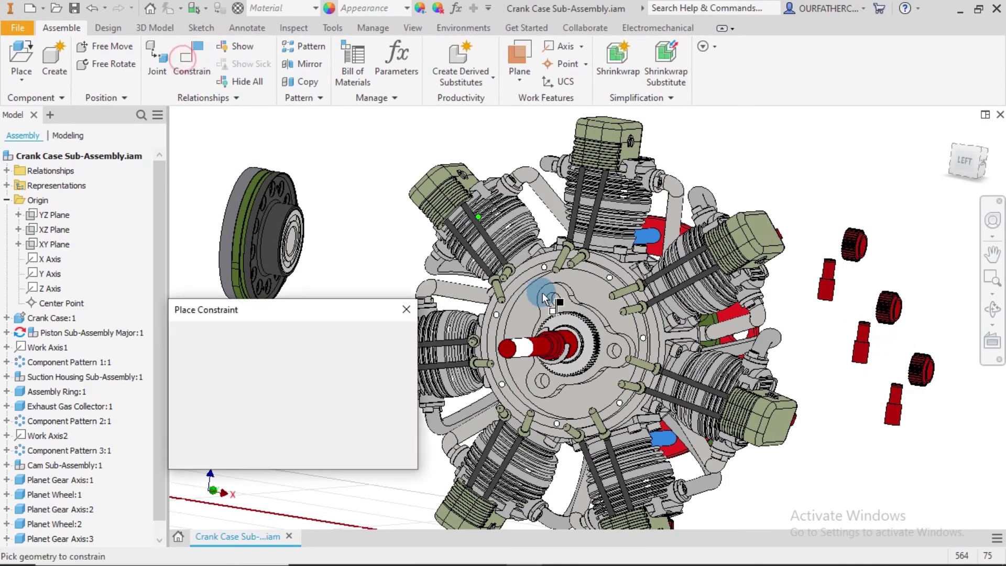
{"action": "left_click", "coordinate": [827, 289]}
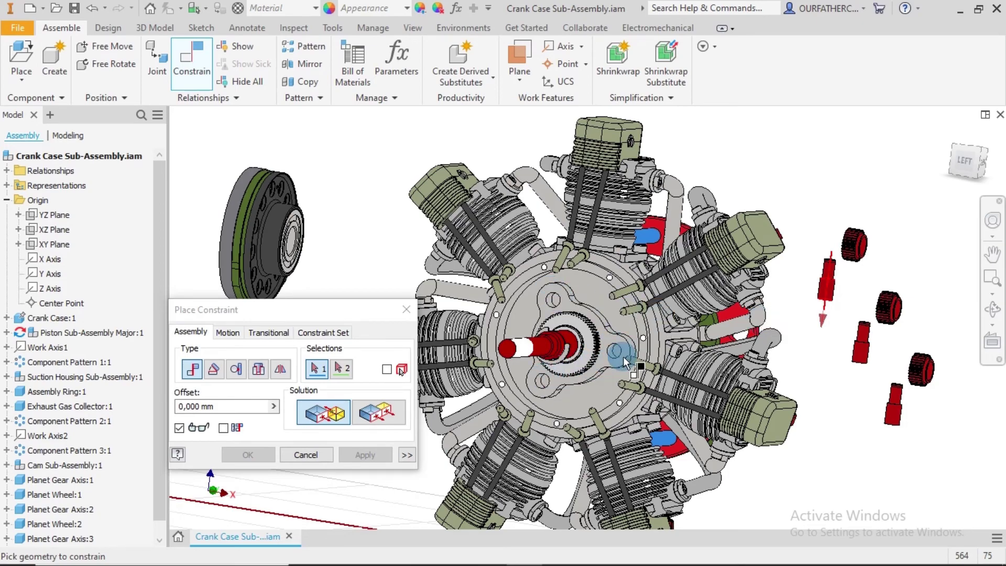
{"action": "left_click", "coordinate": [827, 288]}
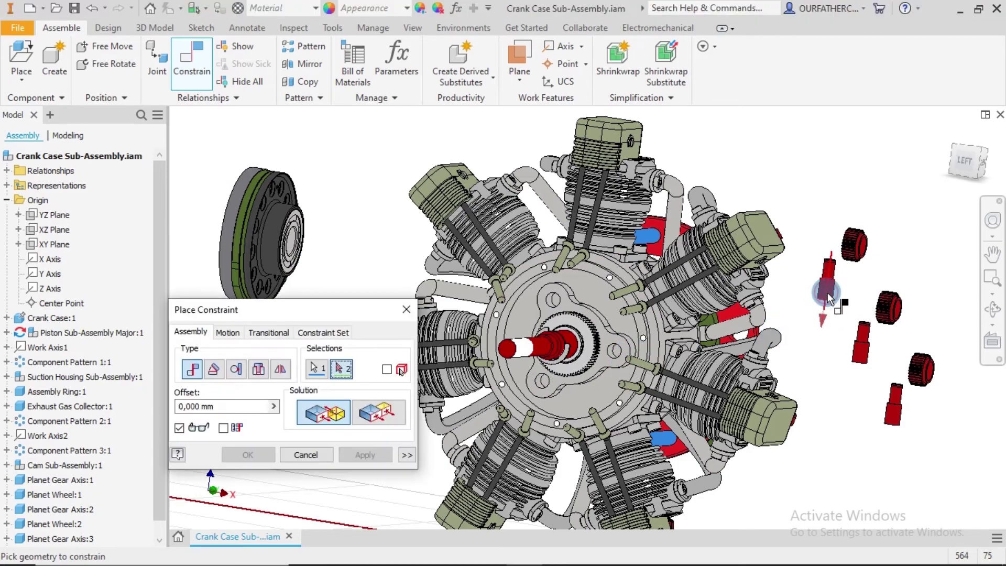
{"action": "scroll", "coordinate": [555, 292], "scroll_direction": "up", "scroll_amount": 5}
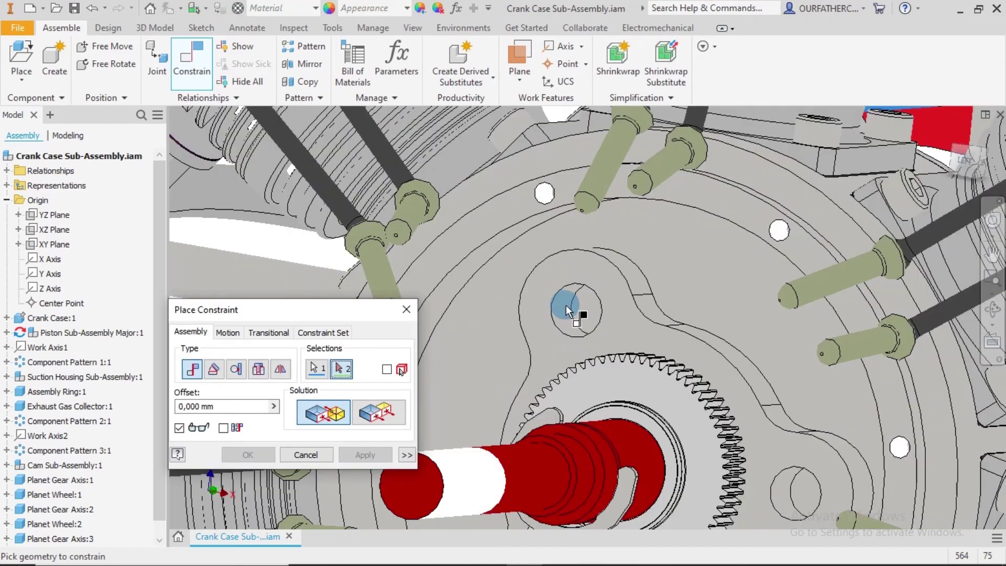
{"action": "left_click", "coordinate": [563, 307]}
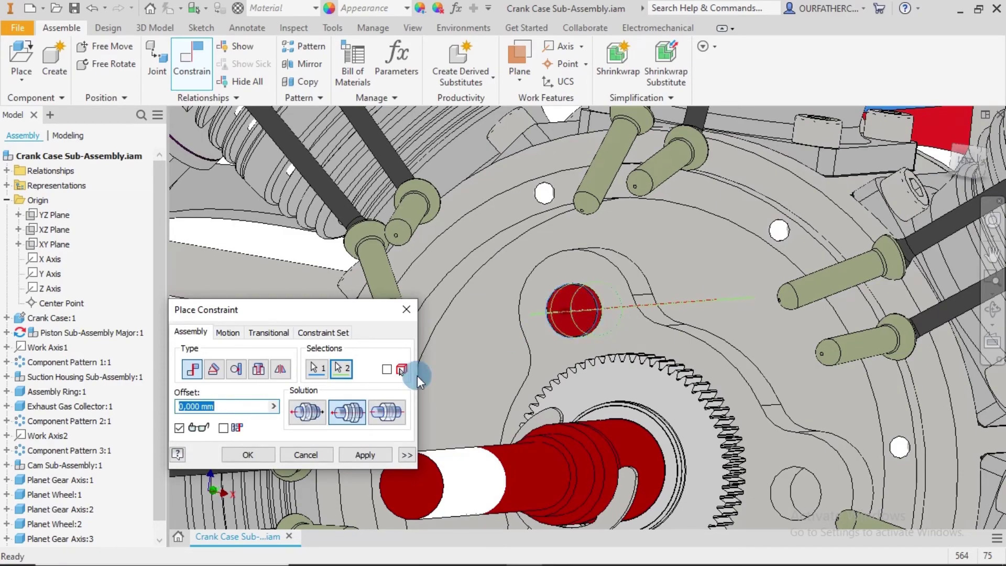
{"action": "left_click", "coordinate": [321, 410]}
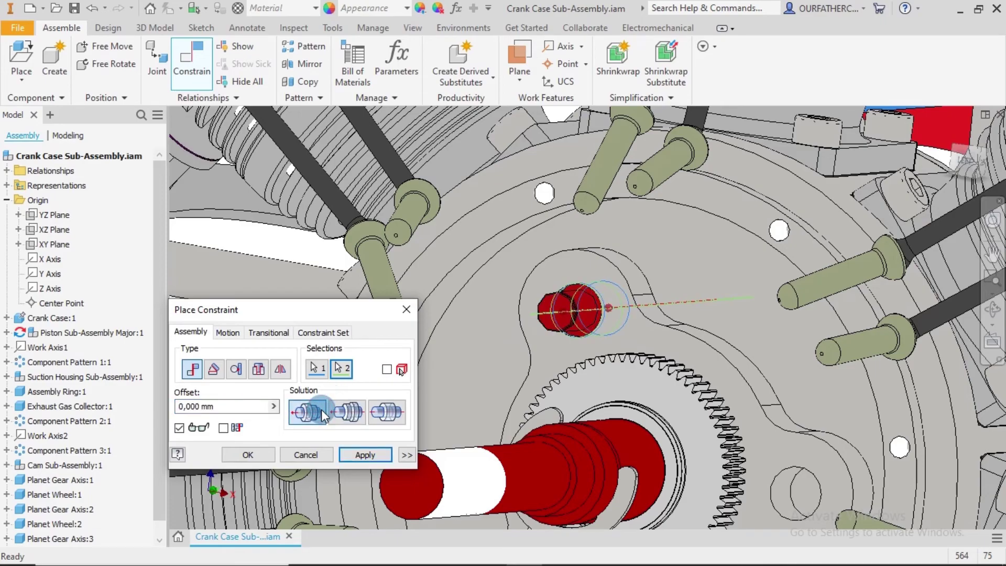
{"action": "middle_click_drag", "start_coordinate": [623, 319], "coordinate": [697, 322], "text": "shift"}
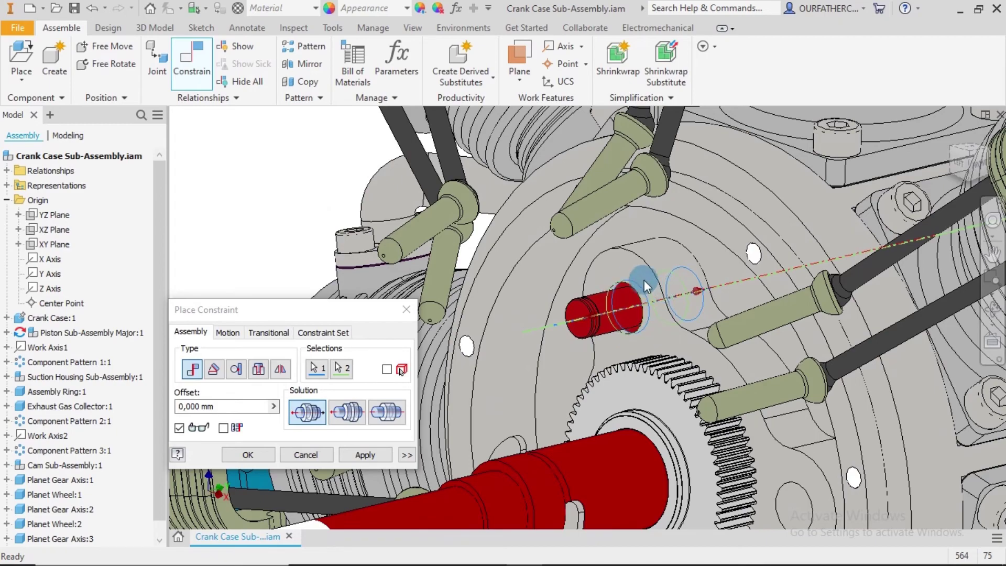
{"action": "left_click", "coordinate": [373, 457]}
Step: Mate the second planet gear axis to the lower planet gear hole in the crank case, using the opposed axis solution and 0 mm offset
{"action": "scroll", "coordinate": [682, 374], "scroll_direction": "up", "scroll_amount": 2}
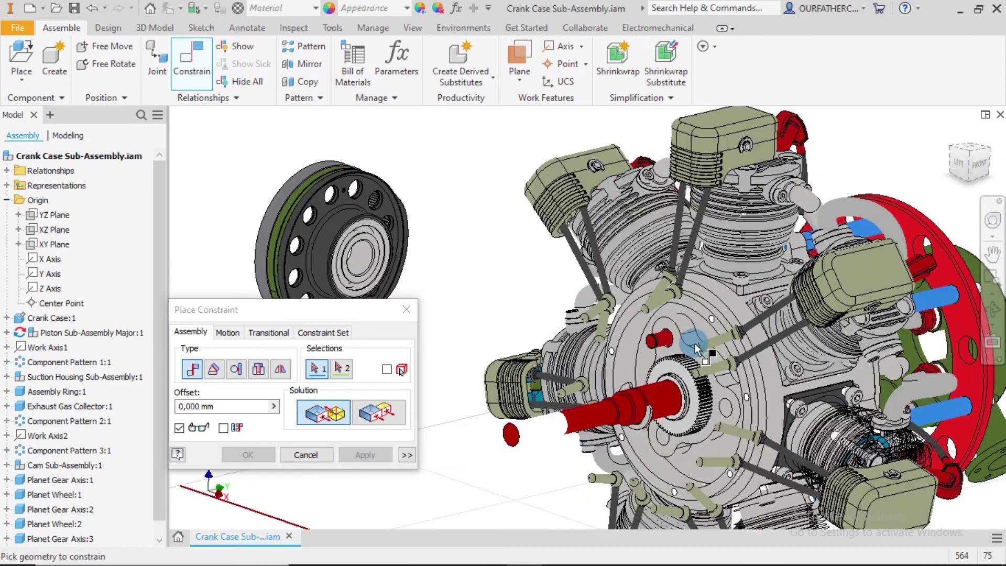
{"action": "middle_click_drag", "start_coordinate": [726, 388], "coordinate": [506, 246]}
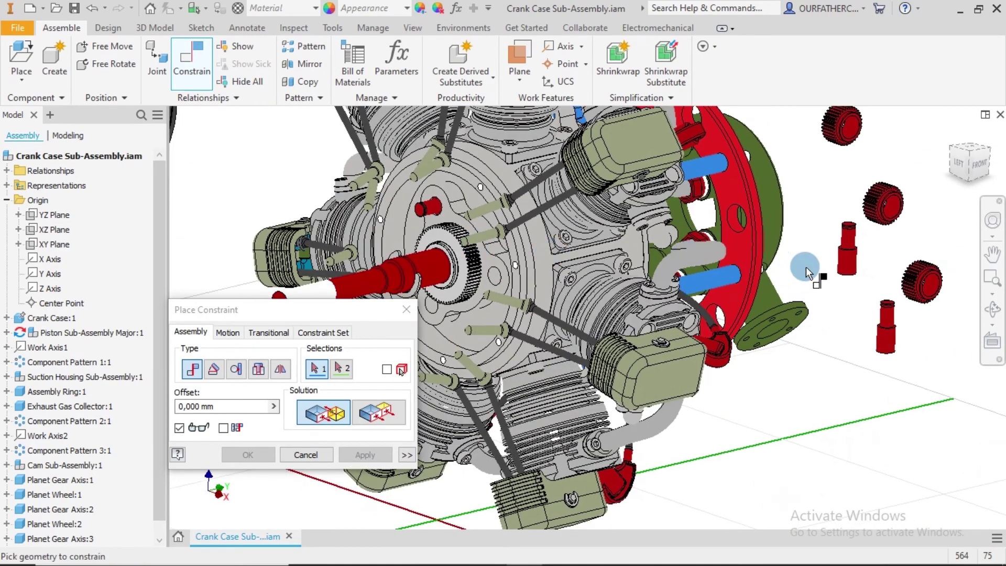
{"action": "left_click", "coordinate": [851, 267]}
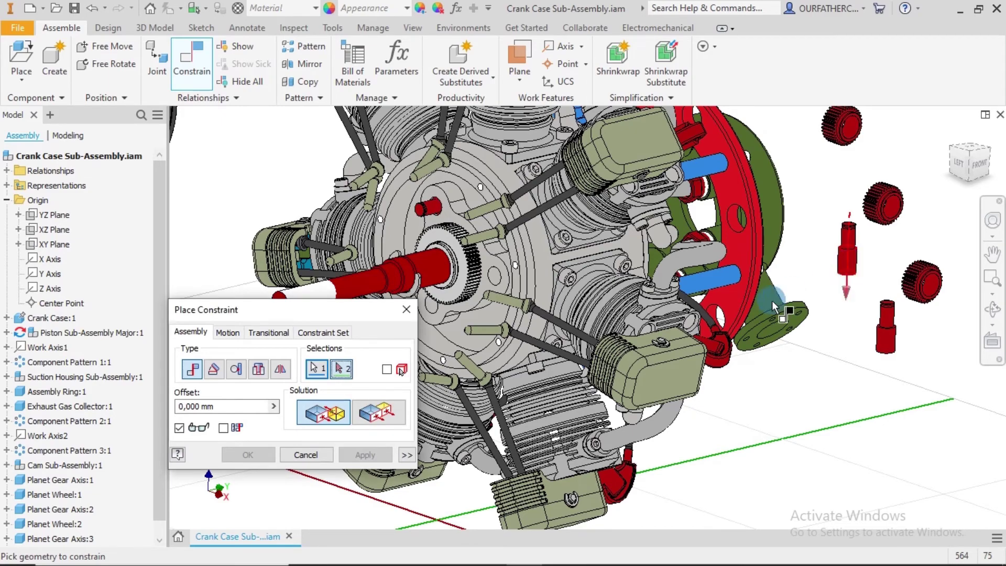
{"action": "middle_click_drag", "start_coordinate": [845, 260], "coordinate": [983, 272]}
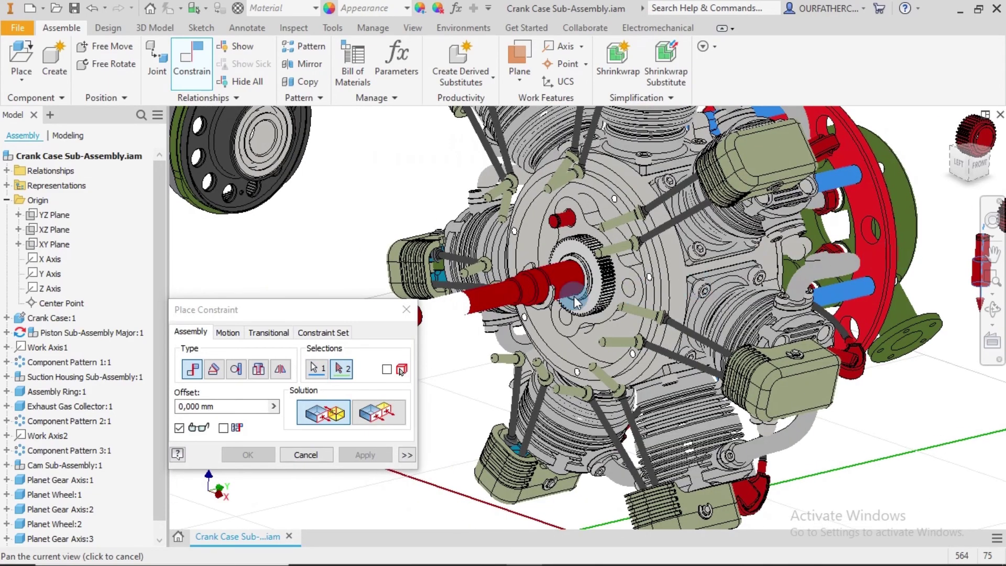
{"action": "scroll", "coordinate": [559, 315], "scroll_direction": "up", "scroll_amount": 5}
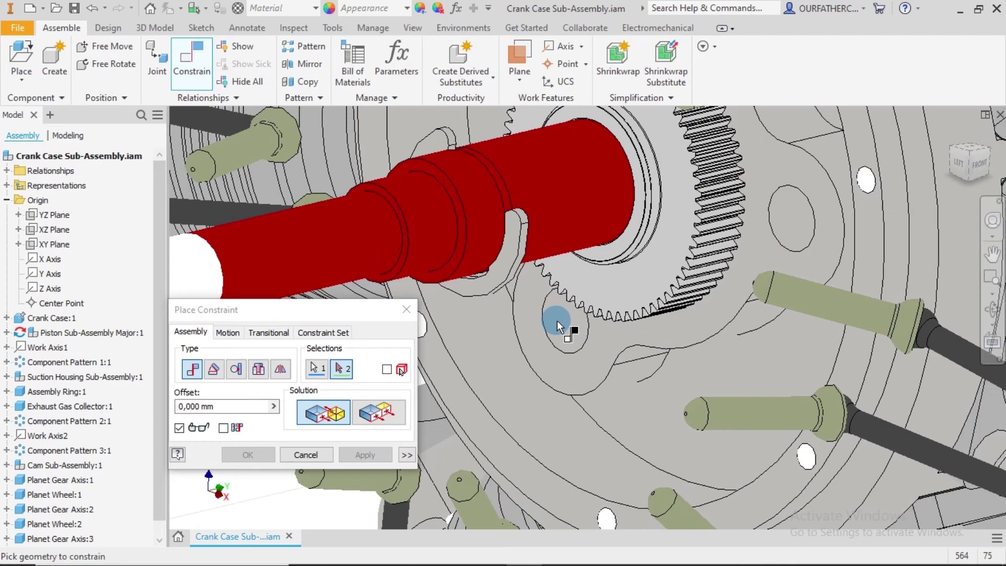
{"action": "left_click", "coordinate": [555, 320]}
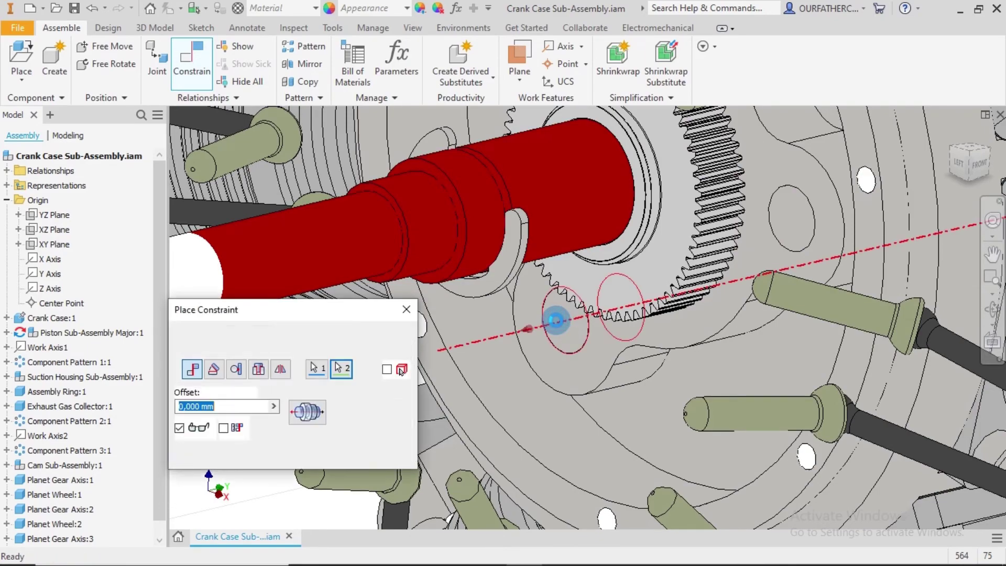
{"action": "left_click", "coordinate": [308, 412]}
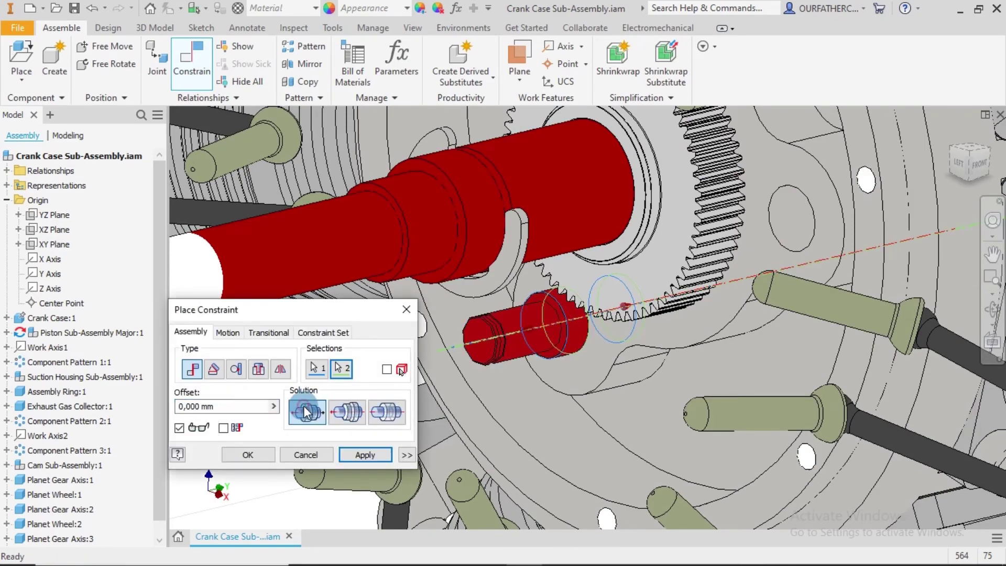
{"action": "left_click", "coordinate": [355, 454]}
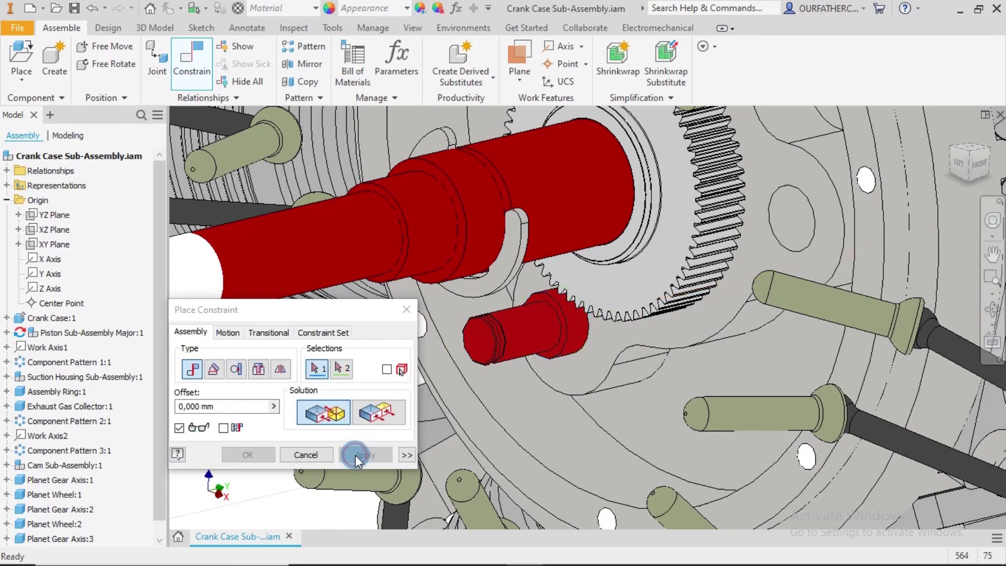
Step: Mate the remaining planet gear axis to the right-hand planet gear hole in the crank case, using the opposed solution and 0 mm offset
{"action": "left_click", "coordinate": [791, 216]}
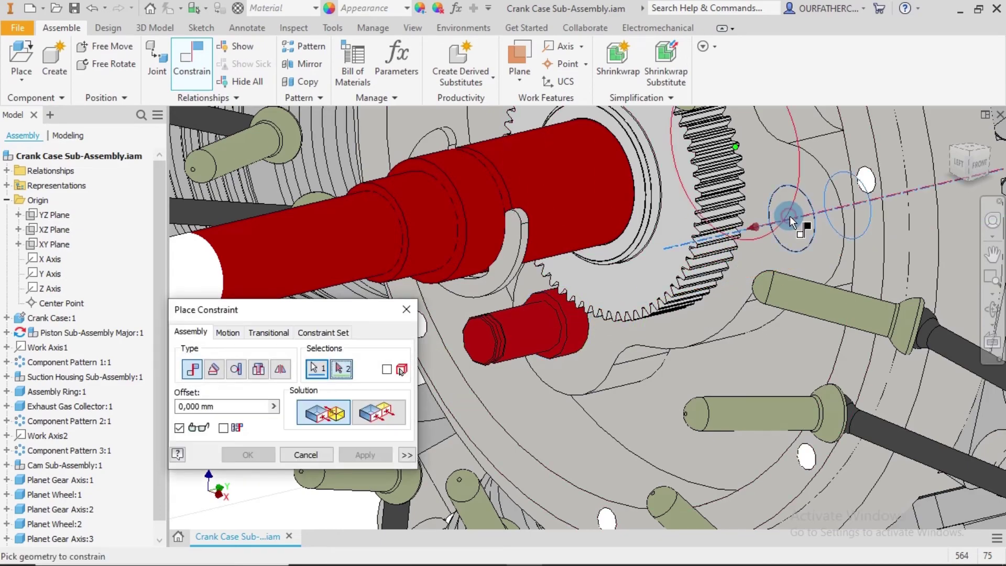
{"action": "scroll", "coordinate": [811, 271], "scroll_direction": "down", "scroll_amount": 5}
{"action": "scroll", "coordinate": [811, 275], "scroll_direction": "down", "scroll_amount": 2}
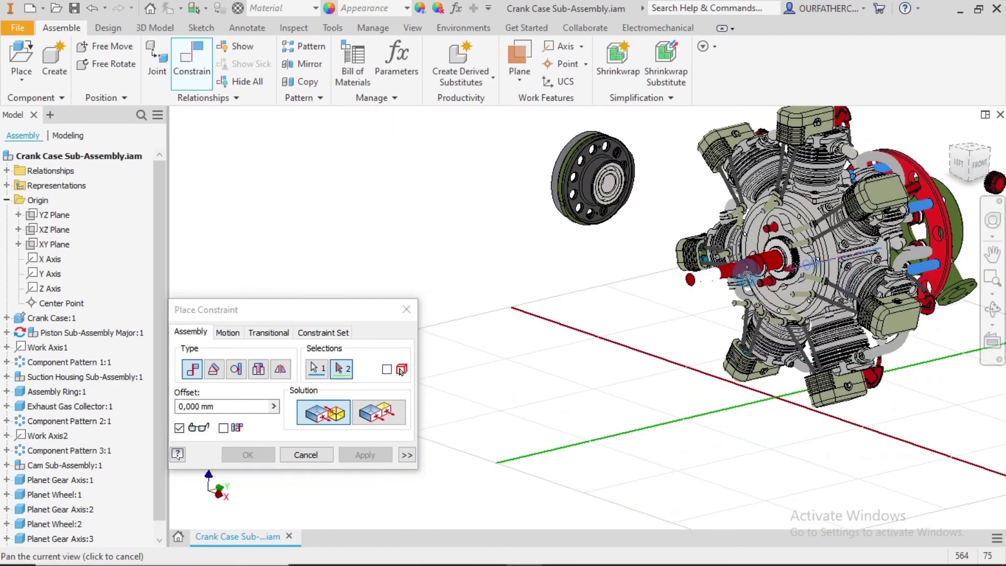
{"action": "middle_click_drag", "start_coordinate": [852, 281], "coordinate": [551, 254]}
{"action": "scroll", "coordinate": [732, 275], "scroll_direction": "up", "scroll_amount": 6}
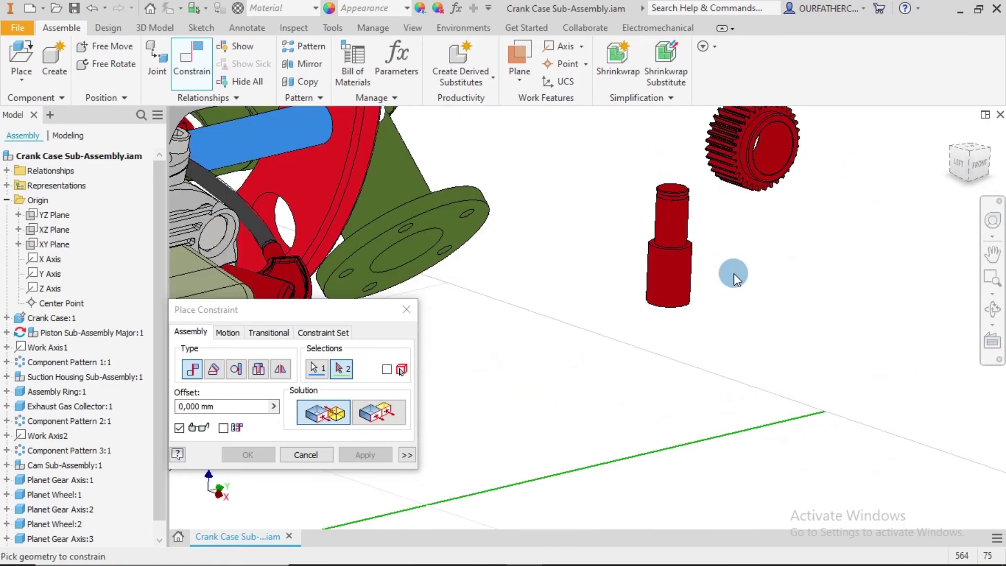
{"action": "left_click", "coordinate": [678, 273]}
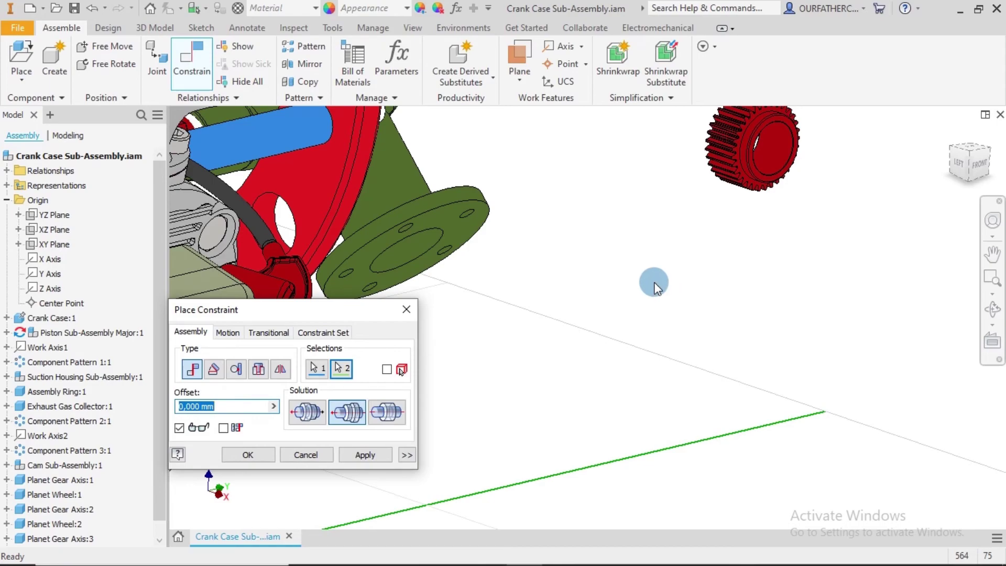
{"action": "scroll", "coordinate": [654, 280], "scroll_direction": "down", "scroll_amount": 6}
{"action": "middle_click_drag", "start_coordinate": [664, 263], "coordinate": [796, 263]}
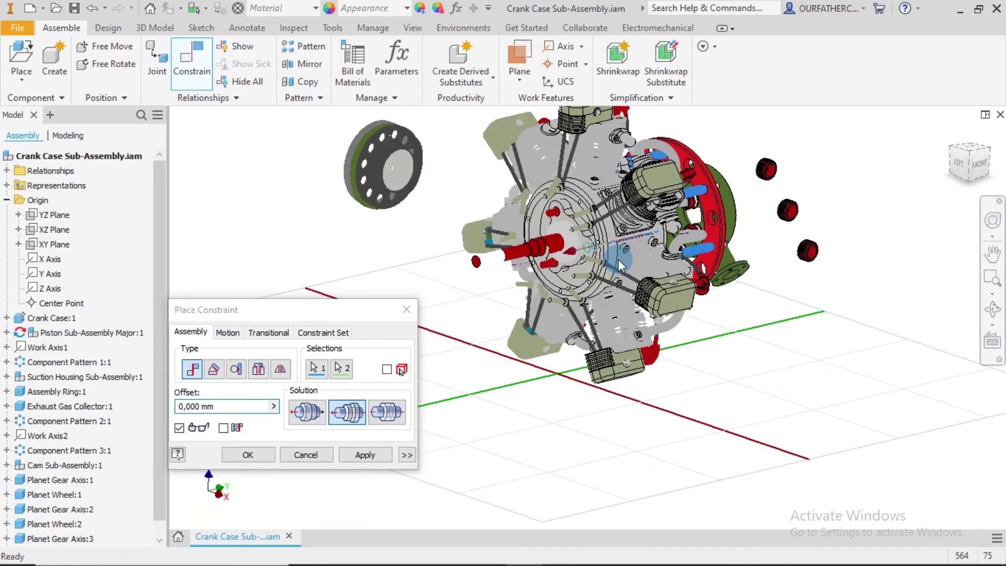
{"action": "scroll", "coordinate": [619, 260], "scroll_direction": "up", "scroll_amount": 5}
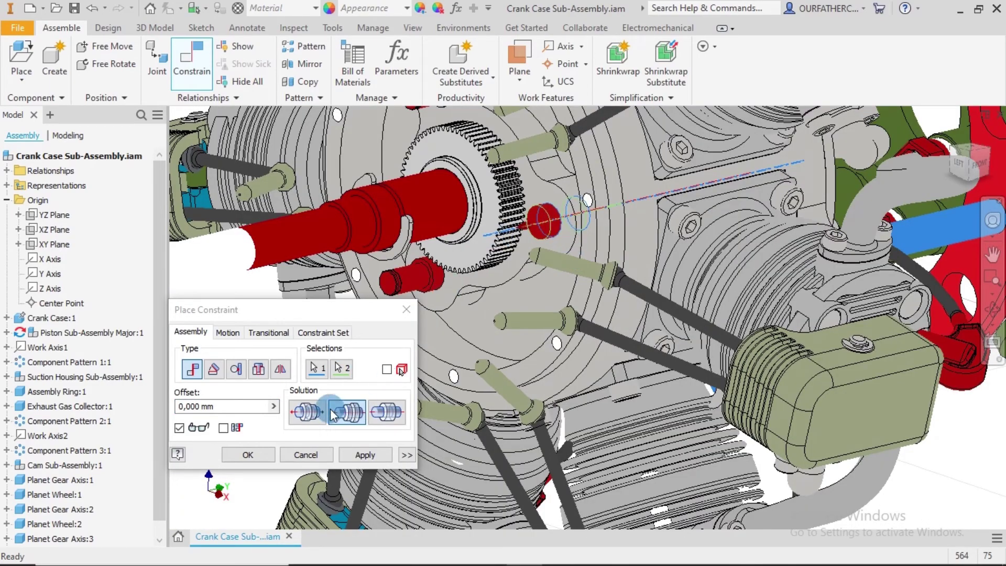
{"action": "left_click", "coordinate": [317, 417]}
{"action": "left_click", "coordinate": [366, 455]}
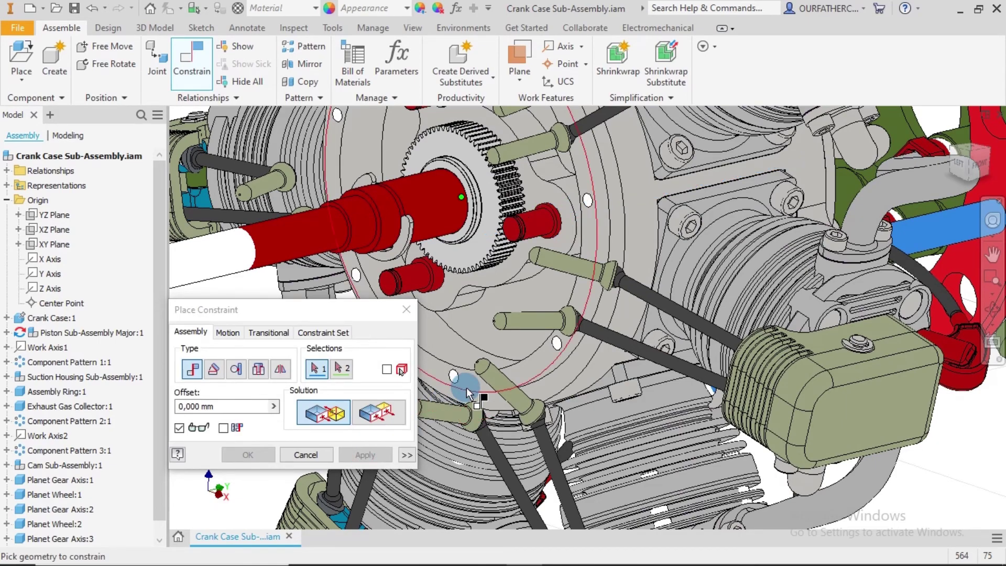
{"action": "left_click", "coordinate": [311, 453]}
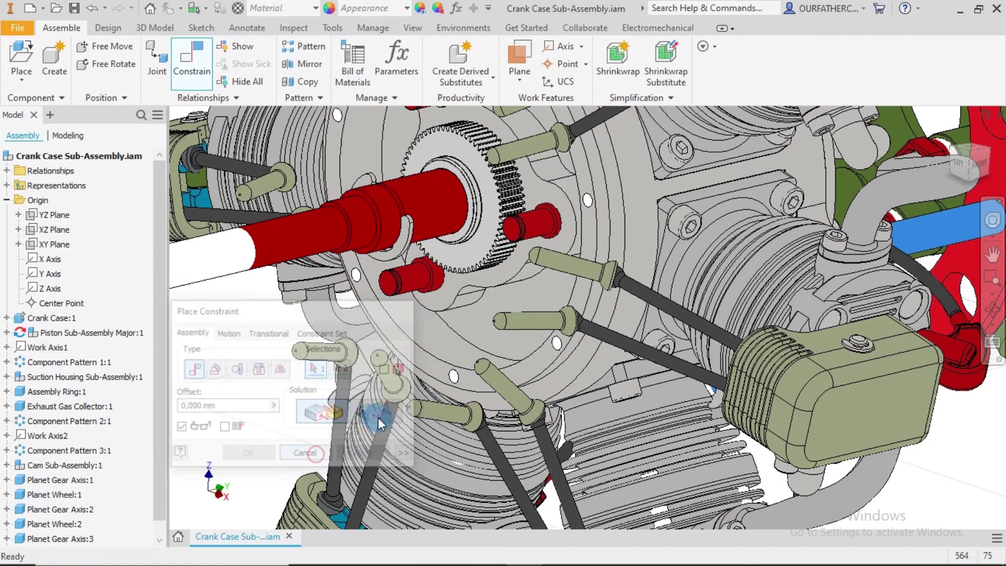
Step: Pull the three planet gear axes out along their hole axes so they stand clear of the crank case
{"action": "left_click_drag", "start_coordinate": [411, 280], "coordinate": [255, 321]}
{"action": "left_click_drag", "start_coordinate": [526, 223], "coordinate": [354, 258]}
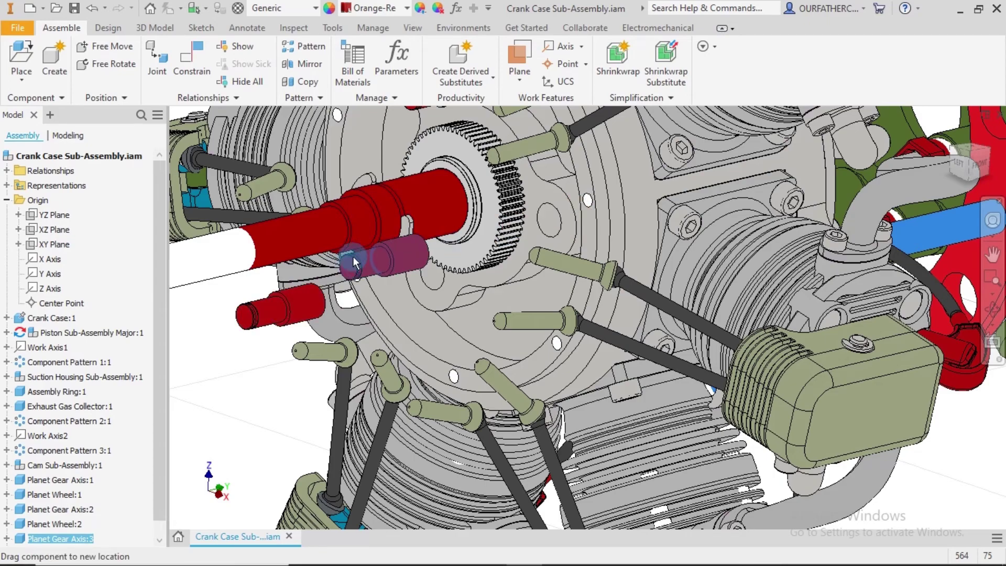
{"action": "middle_click_drag", "start_coordinate": [448, 190], "coordinate": [486, 304]}
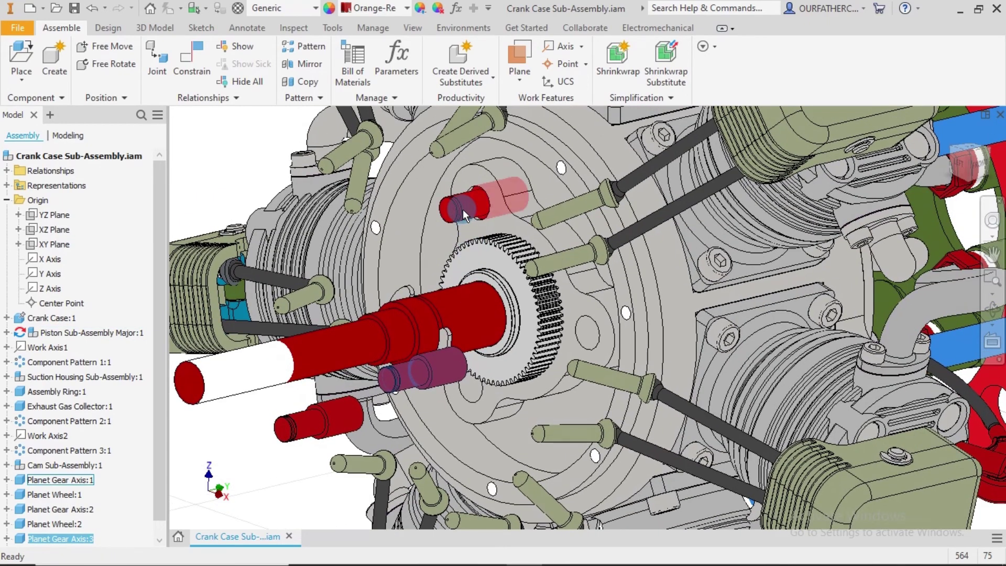
{"action": "left_click_drag", "start_coordinate": [461, 209], "coordinate": [313, 229]}
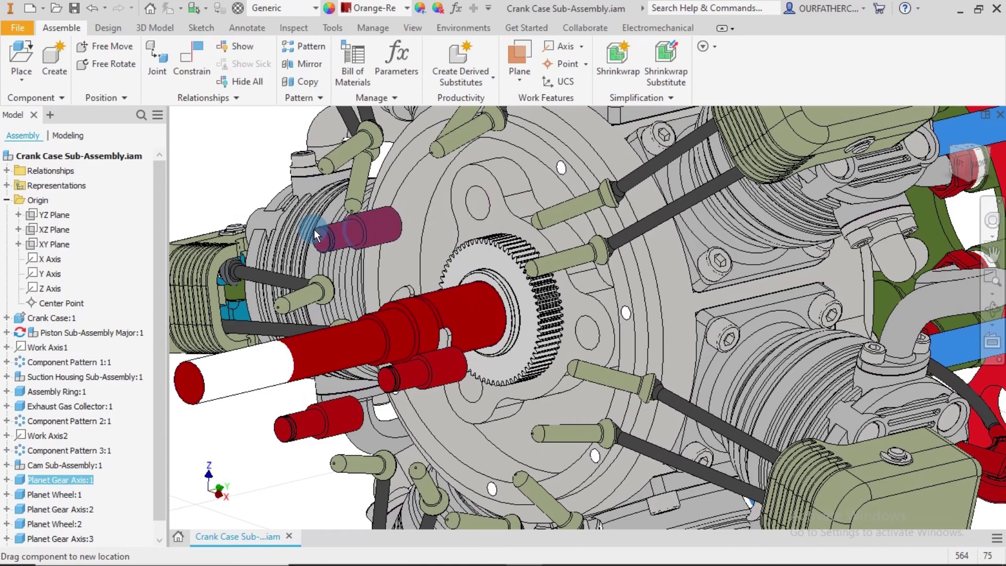
{"action": "left_click", "coordinate": [246, 138]}
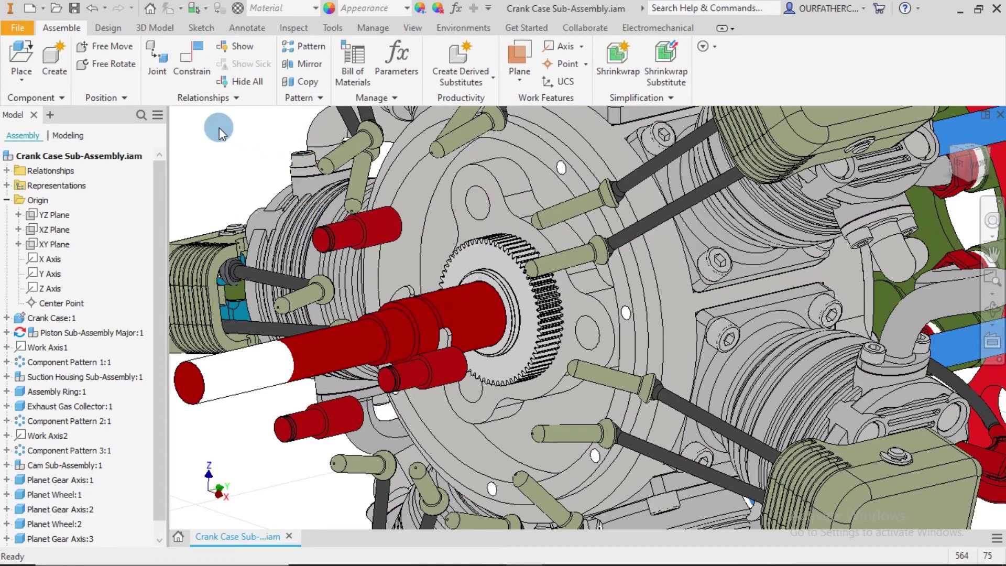
Step: Mate the inner end face of the upper planet gear axis to the floor of its crank case hole with 0 mm offset
{"action": "left_click", "coordinate": [197, 53]}
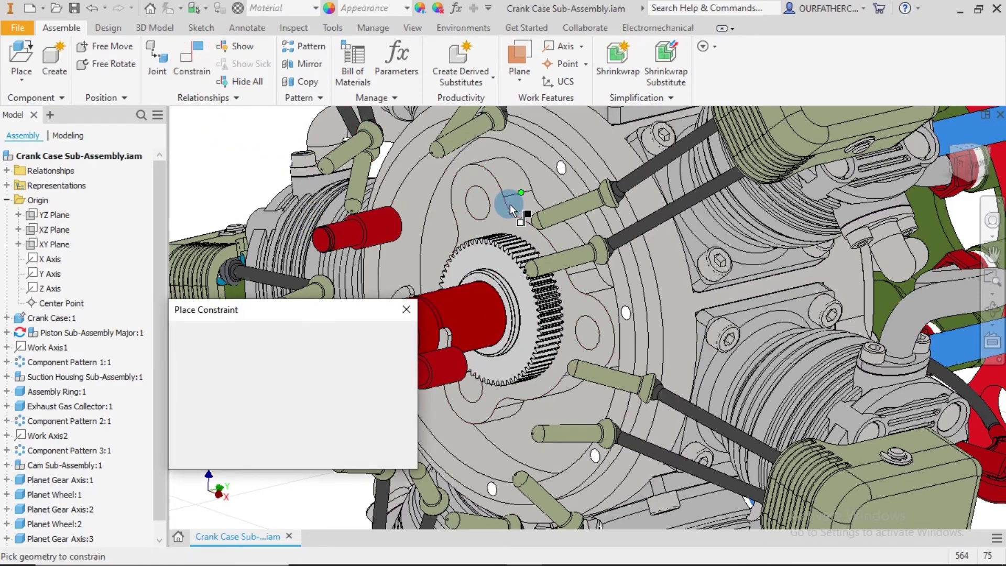
{"action": "mouse_move", "coordinate": [531, 232]}
{"action": "middle_mouse_down", "text": "shift"}
{"action": "mouse_move", "coordinate": [590, 220]}
{"action": "mouse_move", "coordinate": [401, 240]}
{"action": "middle_mouse_up", "text": "shift"}
{"action": "left_click", "coordinate": [486, 198]}
{"action": "left_click", "coordinate": [367, 237]}
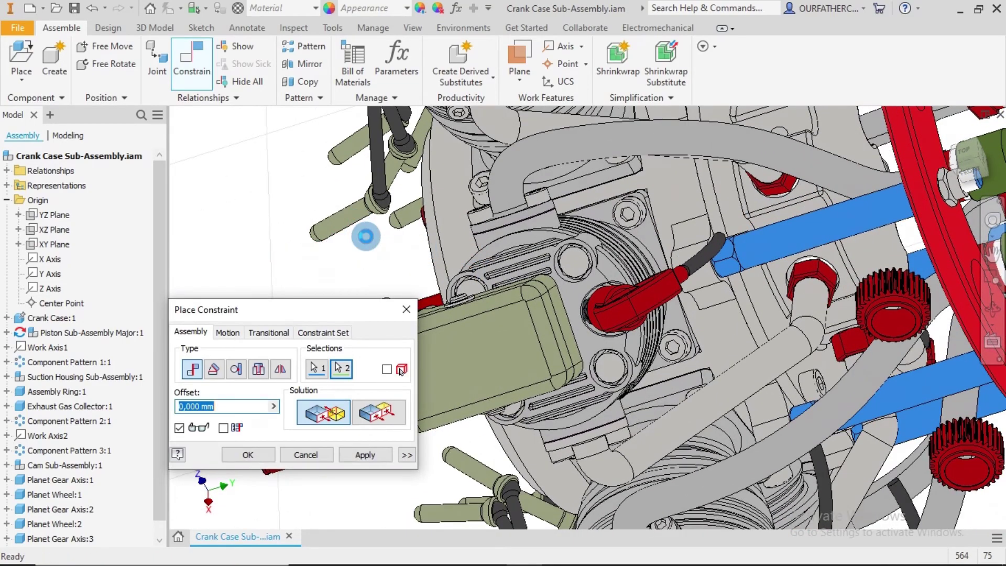
{"action": "left_click", "coordinate": [365, 454]}
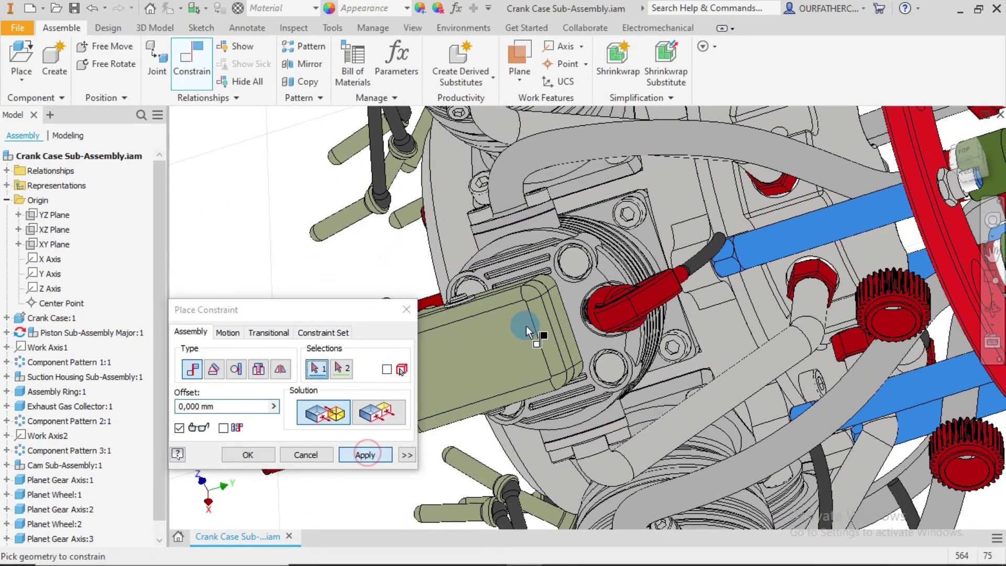
Step: Mate the floor of the right-hand crank case hole to the inner end face of its planet gear axis with 0 mm offset
{"action": "middle_click_drag", "start_coordinate": [536, 329], "coordinate": [643, 281], "text": "shift"}
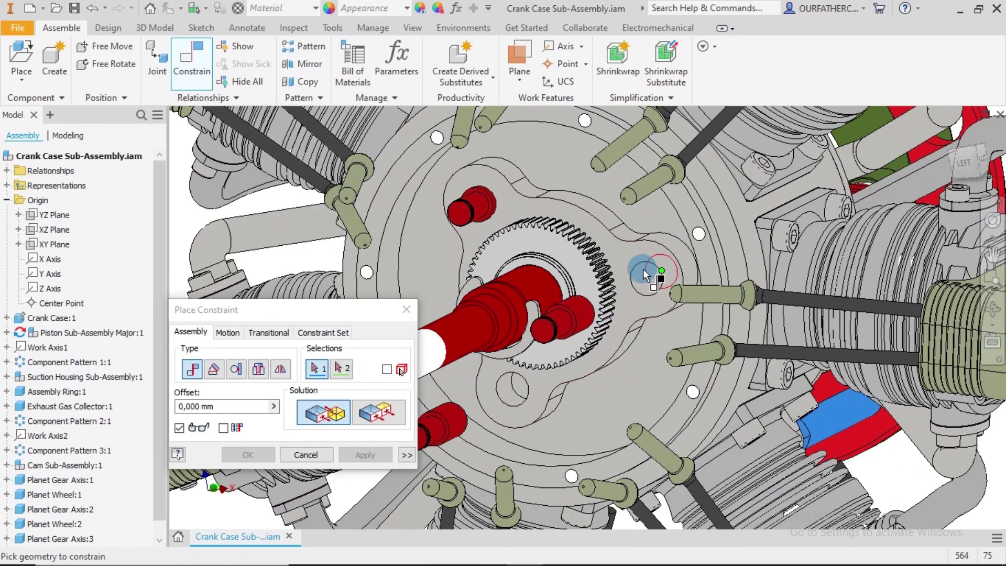
{"action": "left_click", "coordinate": [654, 278]}
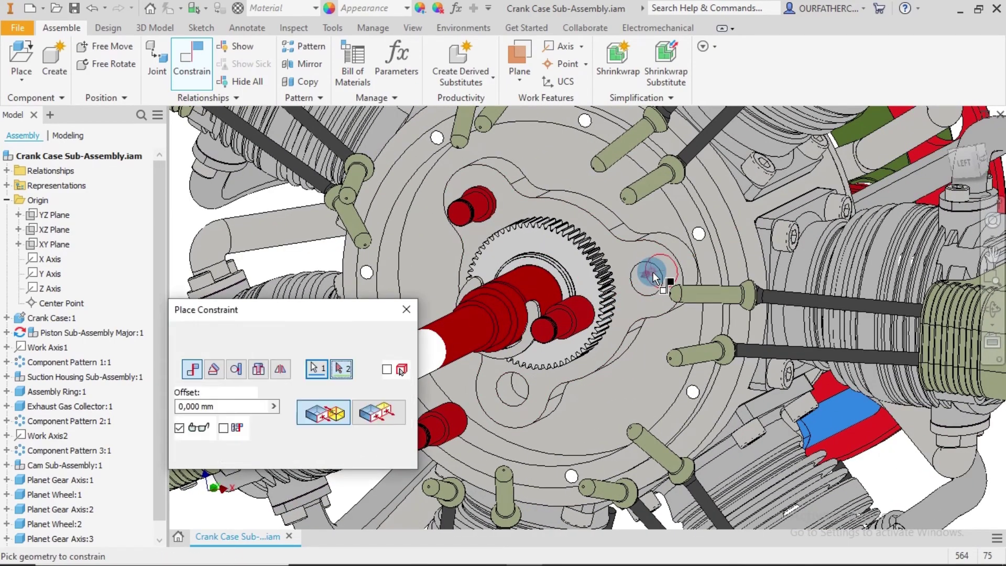
{"action": "middle_click_drag", "start_coordinate": [587, 309], "coordinate": [552, 325], "text": "shift"}
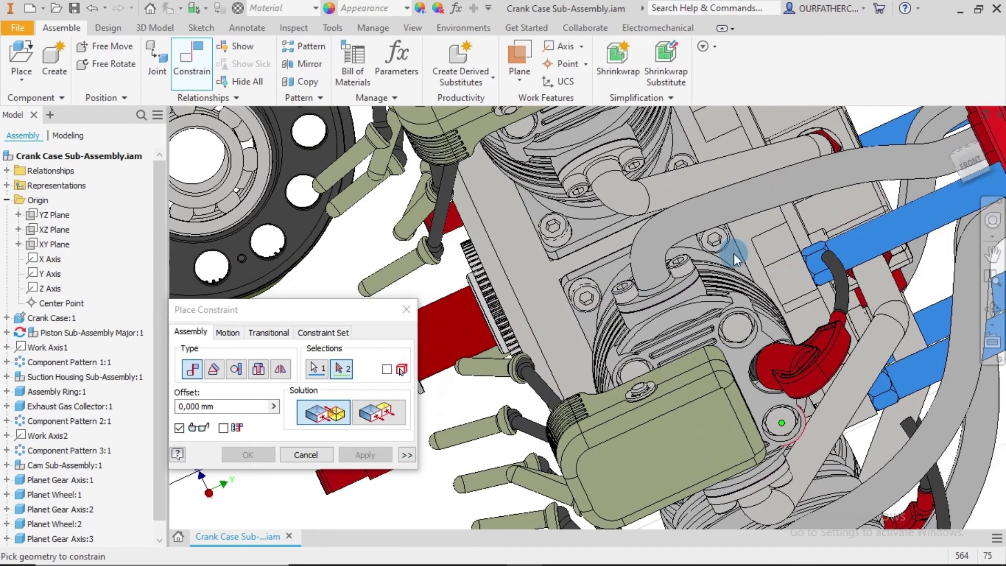
{"action": "middle_click_drag", "start_coordinate": [634, 253], "coordinate": [649, 246]}
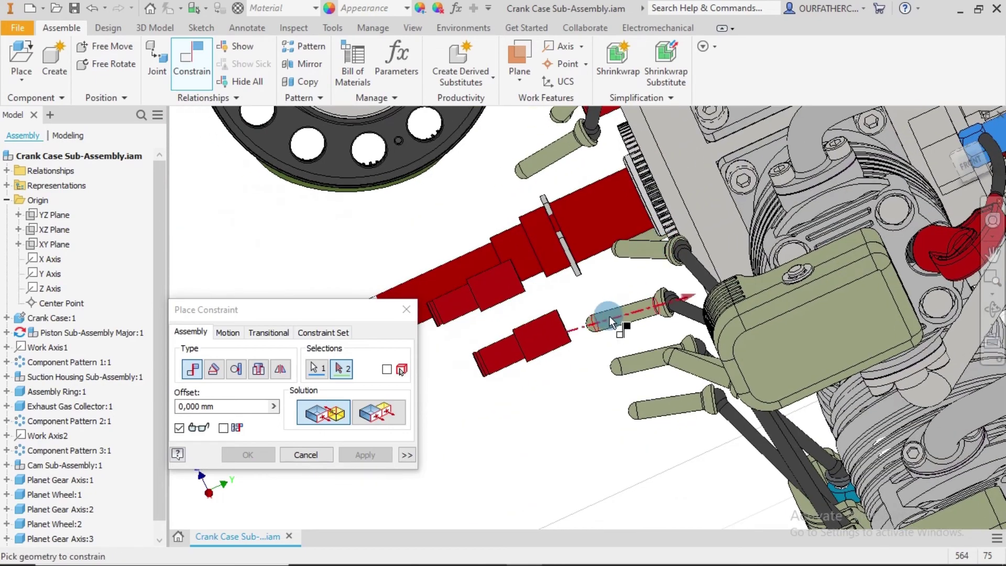
{"action": "middle_click_drag", "start_coordinate": [609, 316], "coordinate": [593, 318], "text": "shift"}
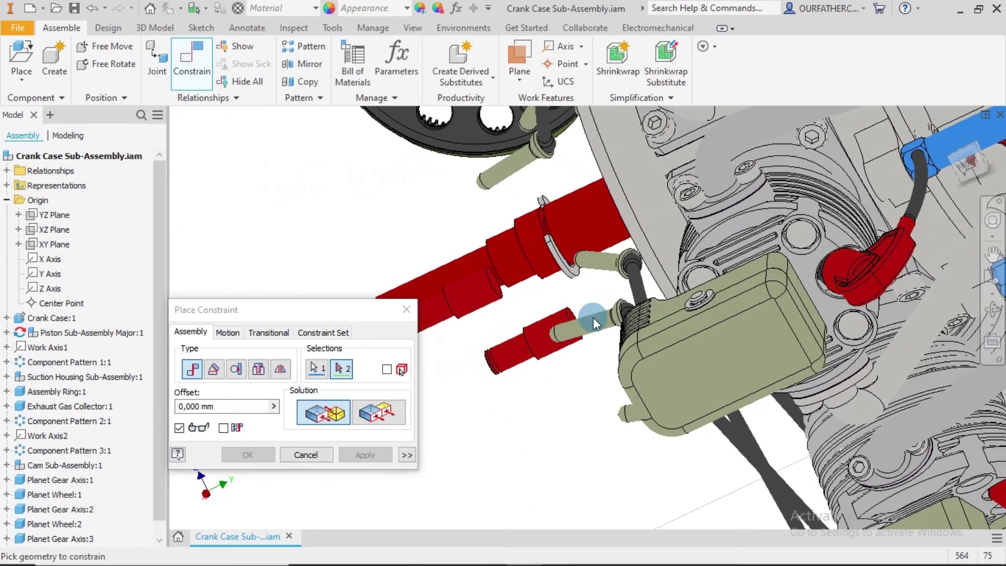
{"action": "left_click", "coordinate": [504, 295]}
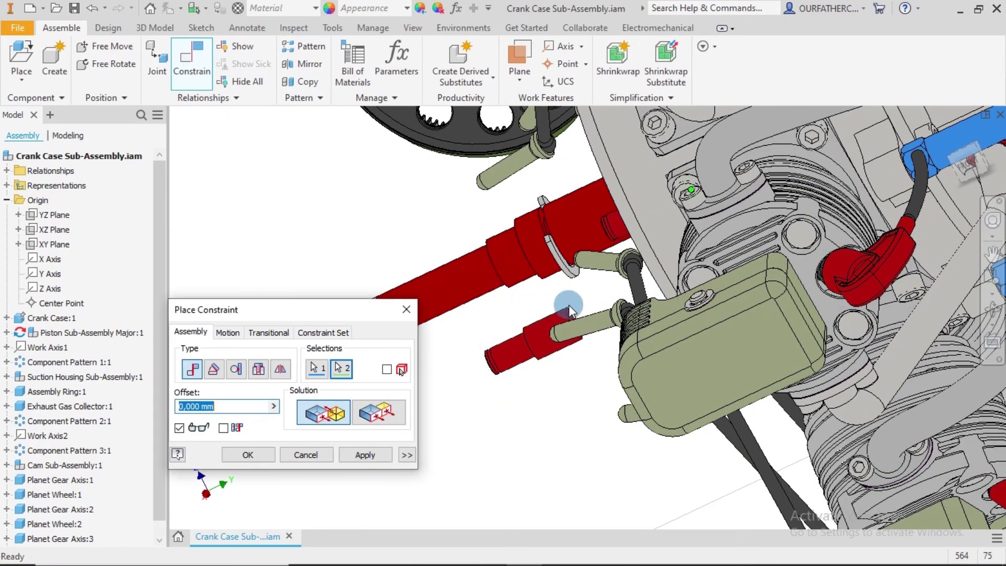
{"action": "left_click", "coordinate": [367, 461]}
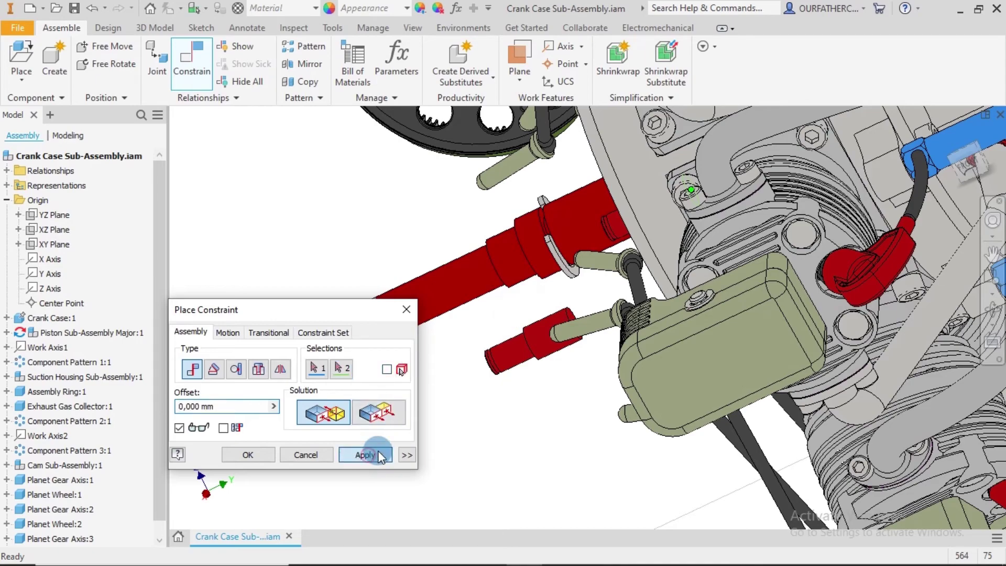
Step: Mate the inner end face of the lower planet gear axis to the floor of its crank case hole with 0 mm offset
{"action": "scroll", "coordinate": [572, 314], "scroll_direction": "up", "scroll_amount": 2}
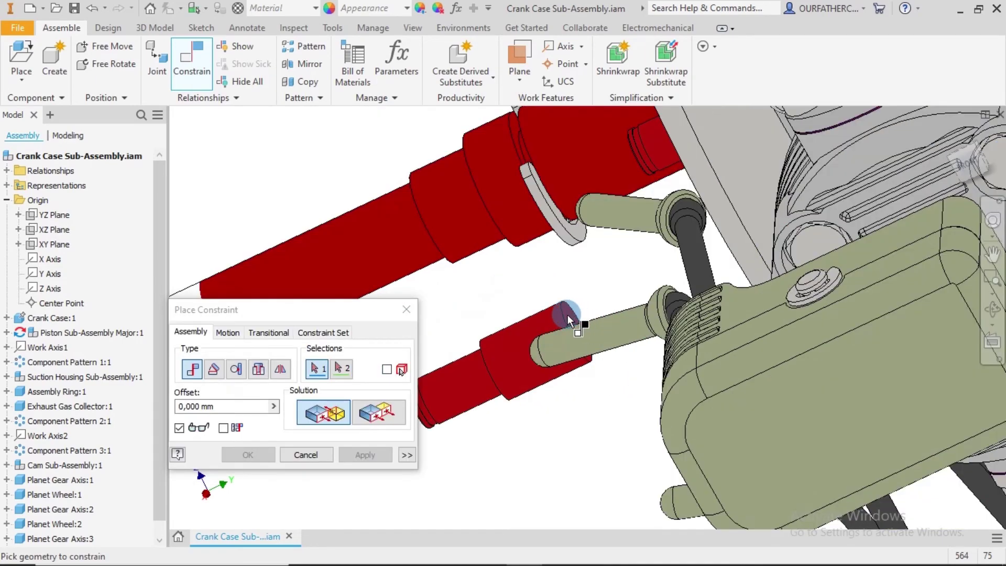
{"action": "left_click", "coordinate": [571, 316]}
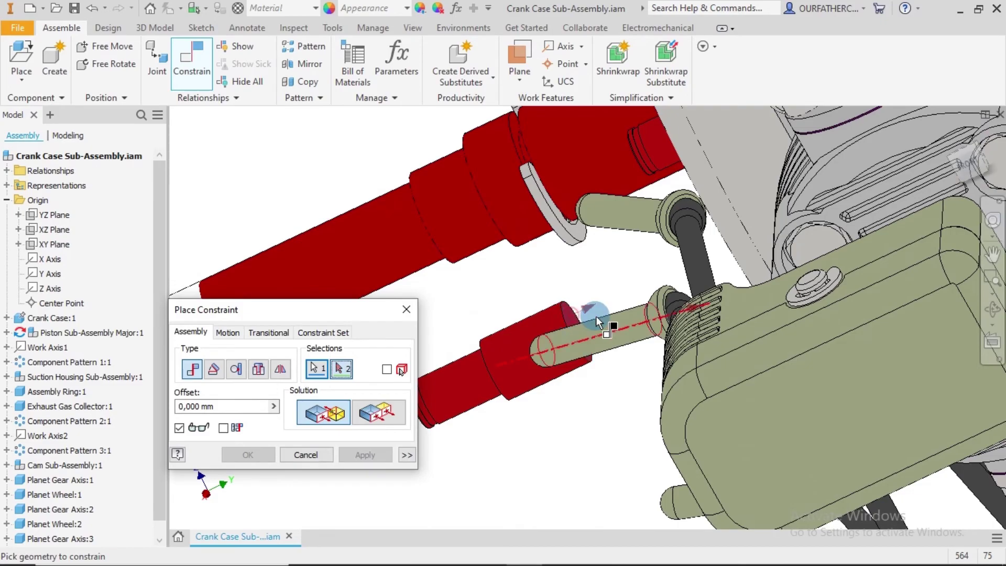
{"action": "scroll", "coordinate": [596, 317], "scroll_direction": "down", "scroll_amount": 3}
{"action": "middle_click_drag", "start_coordinate": [598, 318], "coordinate": [662, 307], "text": "shift"}
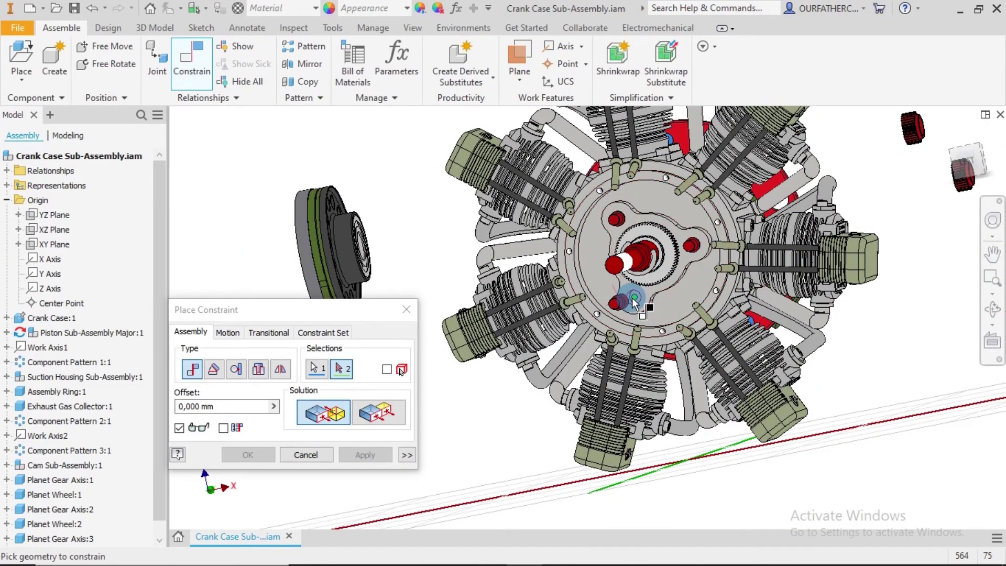
{"action": "scroll", "coordinate": [634, 301], "scroll_direction": "up", "scroll_amount": 5}
{"action": "left_click", "coordinate": [642, 293]}
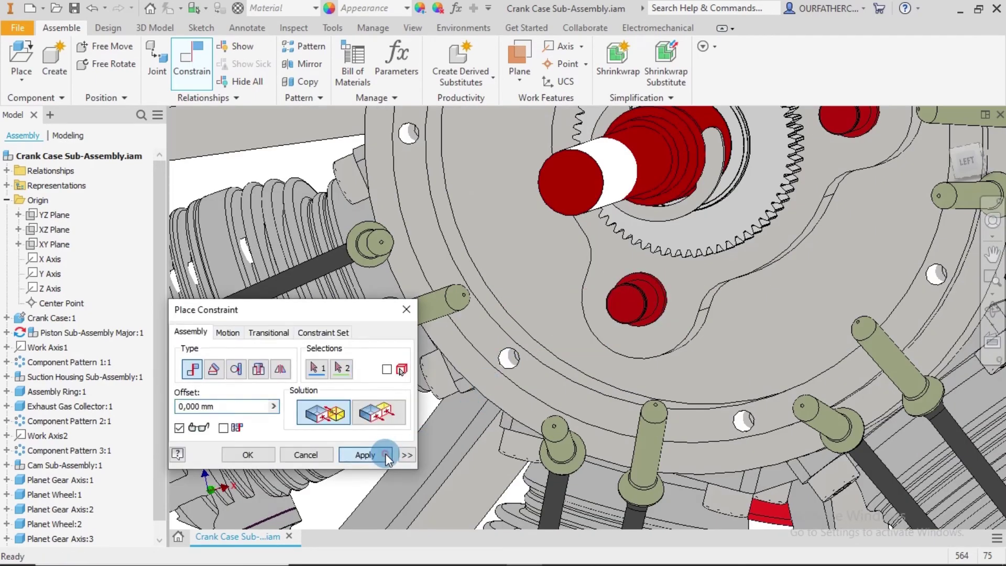
{"action": "left_click", "coordinate": [385, 454]}
{"action": "left_click", "coordinate": [313, 450]}
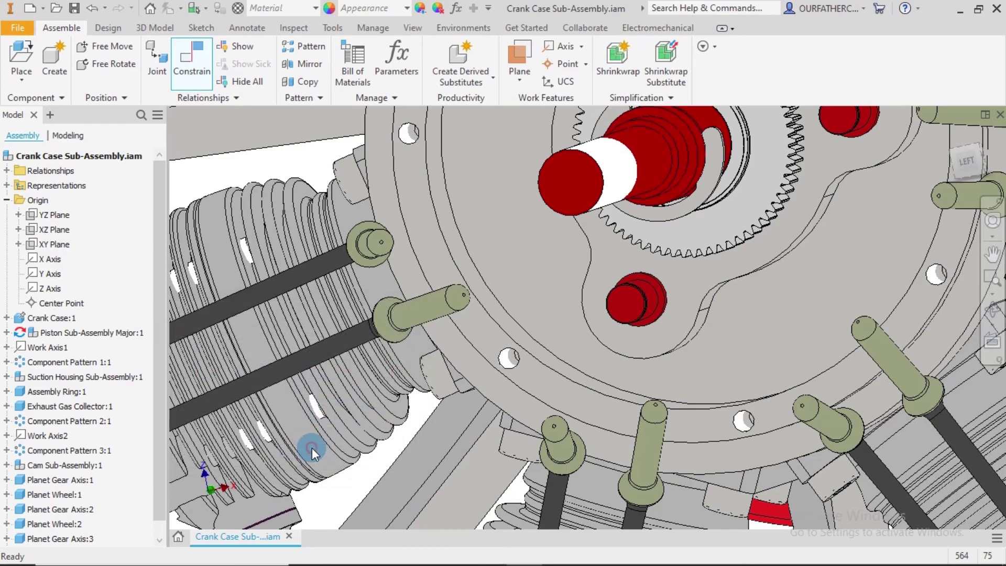
Step: Mate the bore axis of the first planet wheel to the upper planet gear axis with 0 mm offset
{"action": "scroll", "coordinate": [696, 334], "scroll_direction": "down", "scroll_amount": 5}
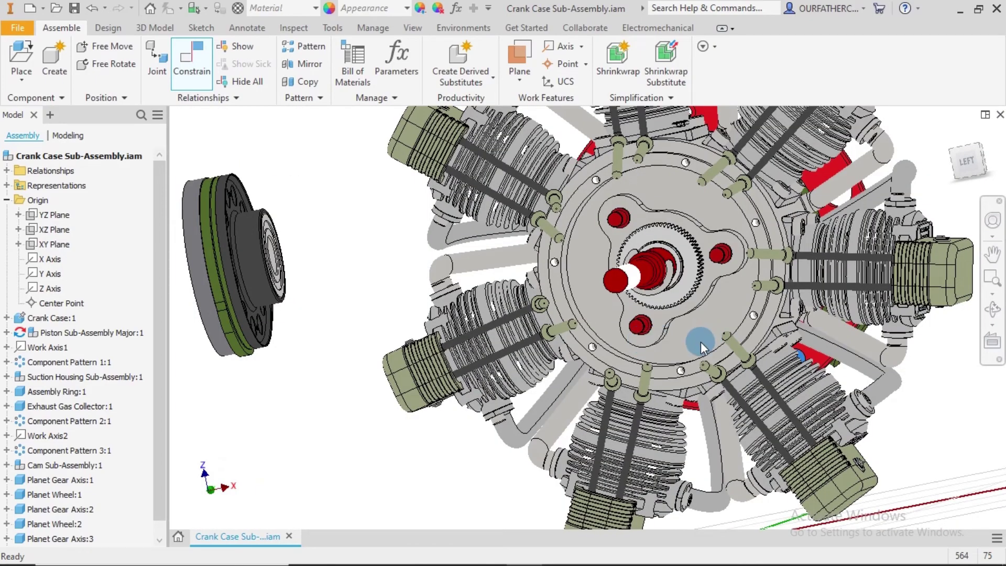
{"action": "scroll", "coordinate": [687, 344], "scroll_direction": "down", "scroll_amount": 3}
{"action": "middle_click_drag", "start_coordinate": [687, 344], "coordinate": [675, 335], "text": "shift"}
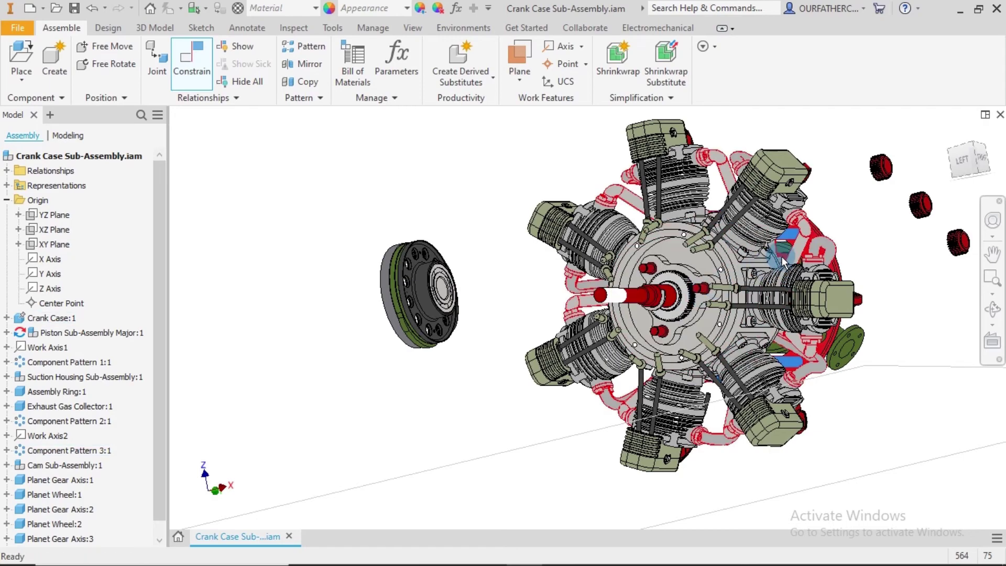
{"action": "middle_click_drag", "start_coordinate": [860, 226], "coordinate": [865, 233], "text": "shift"}
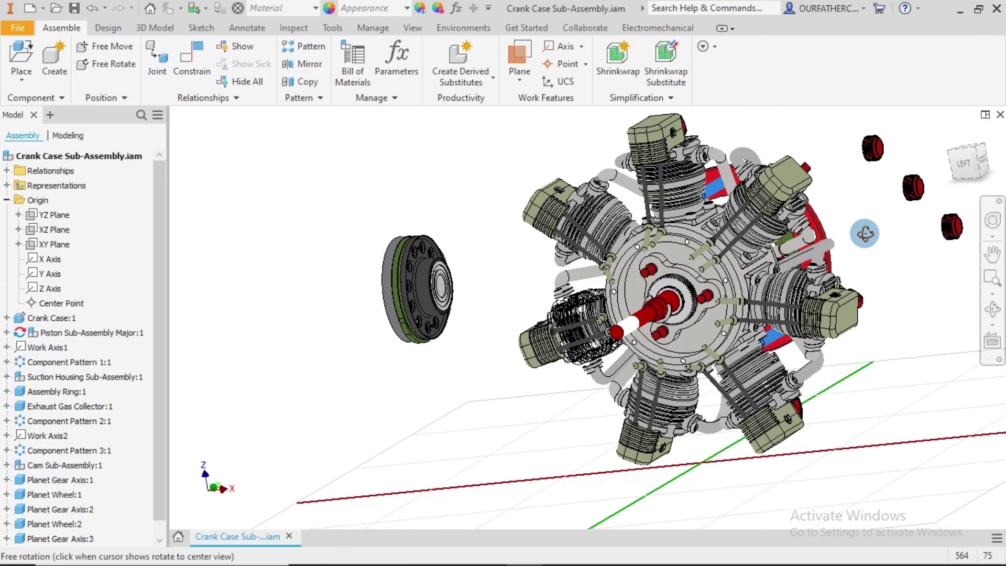
{"action": "middle_click_drag", "start_coordinate": [785, 267], "coordinate": [748, 274]}
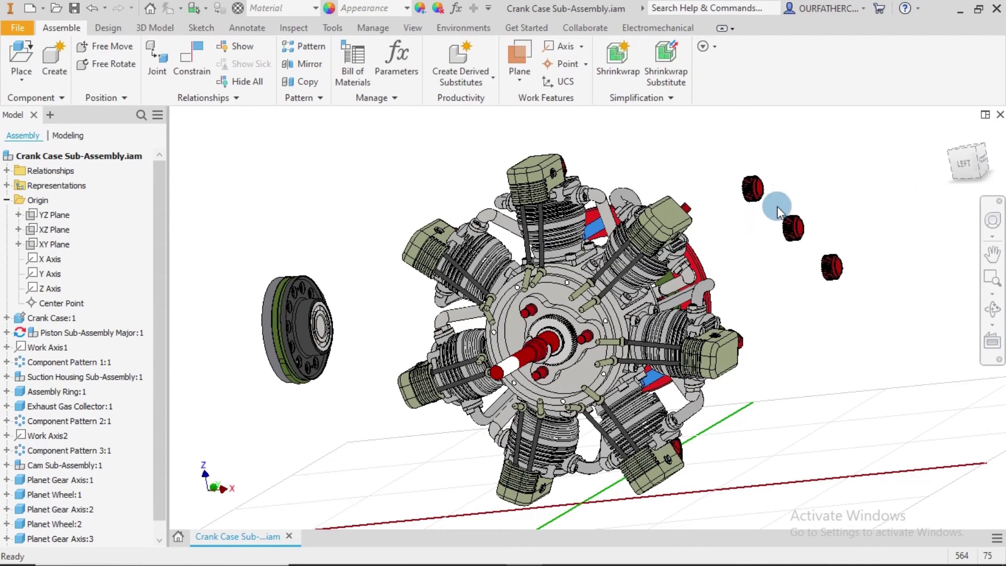
{"action": "left_click", "coordinate": [766, 186]}
{"action": "scroll", "coordinate": [766, 194], "scroll_direction": "up", "scroll_amount": 5}
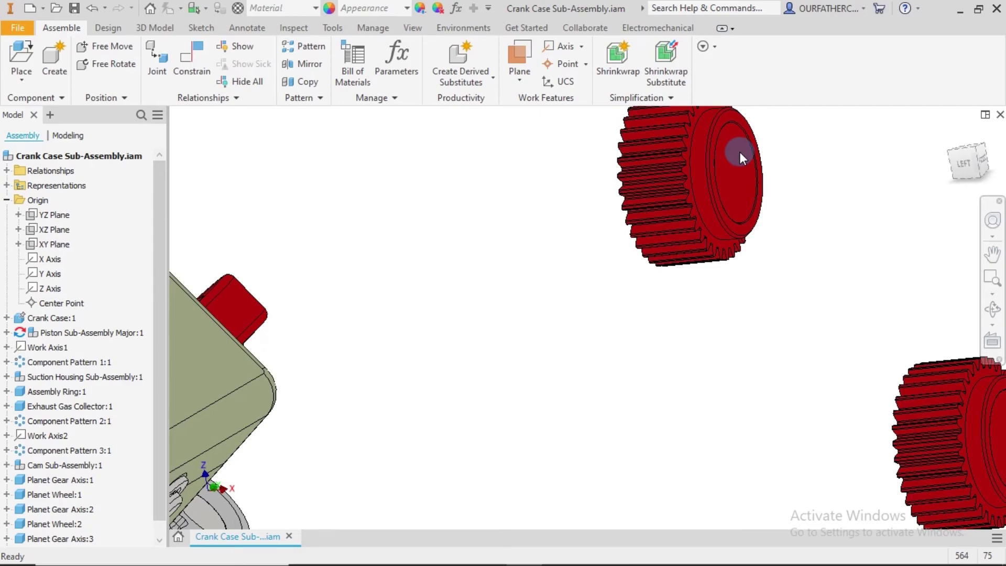
{"action": "left_click", "coordinate": [740, 152]}
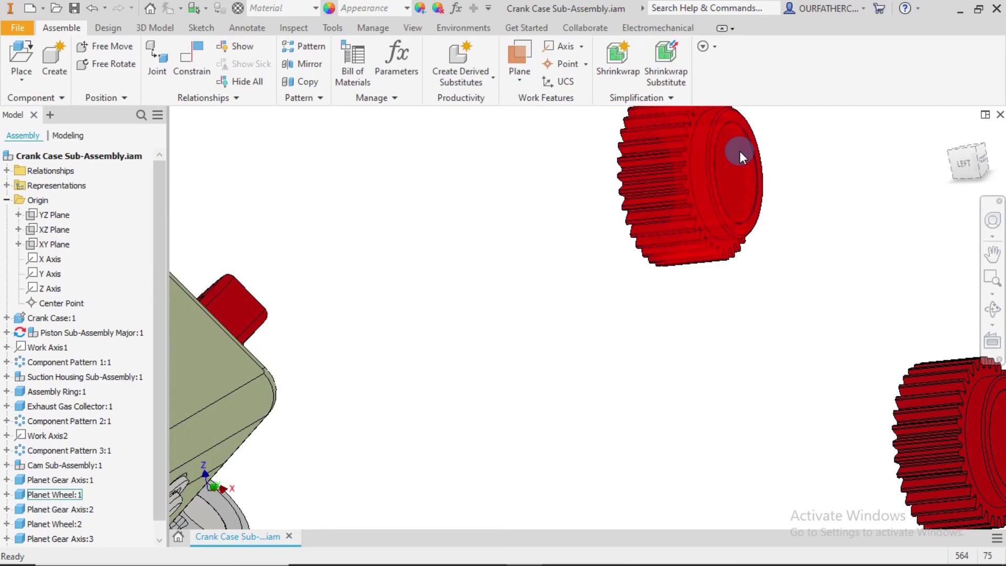
{"action": "left_click", "coordinate": [192, 59]}
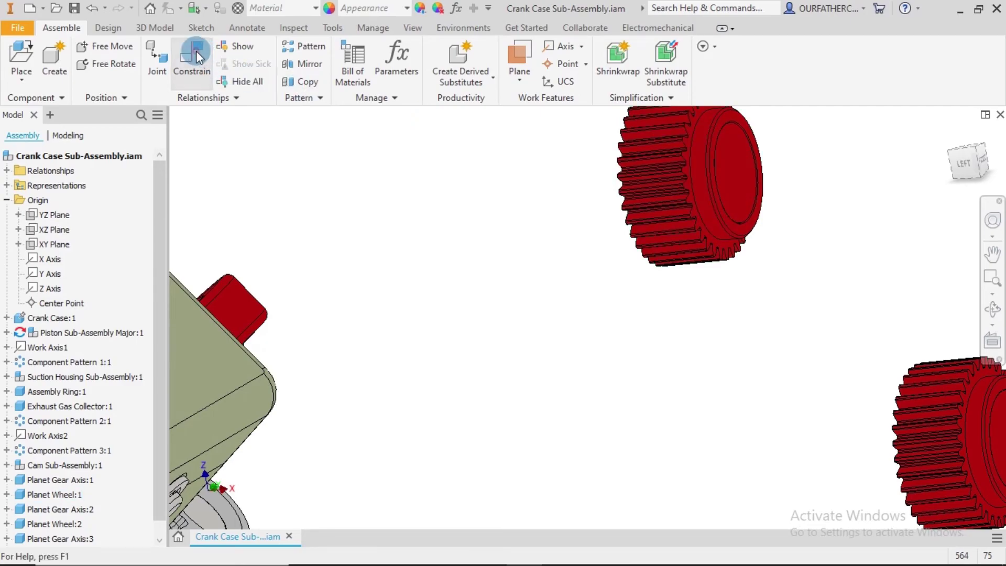
{"action": "left_click", "coordinate": [740, 152]}
{"action": "scroll", "coordinate": [781, 241], "scroll_direction": "down", "scroll_amount": 5}
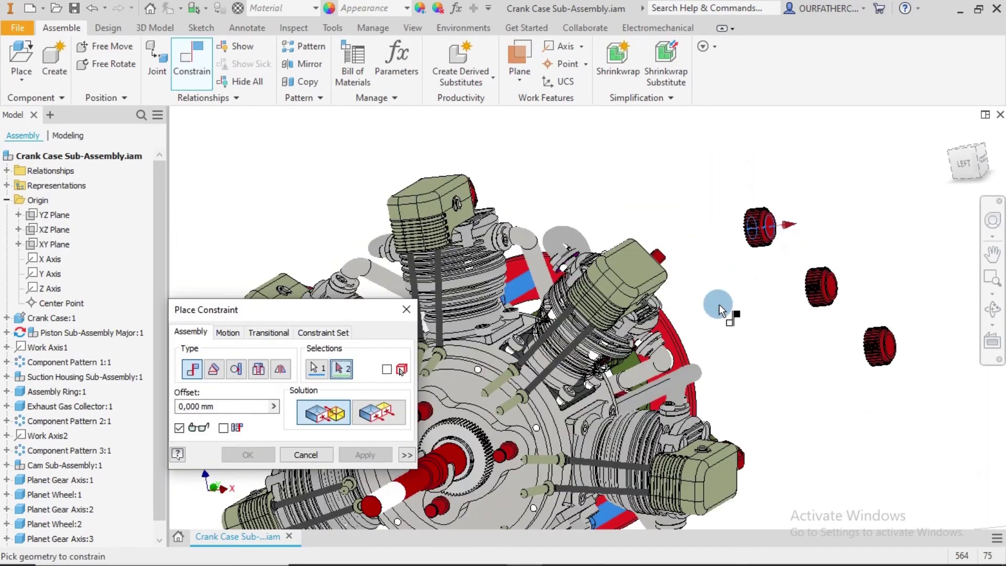
{"action": "mouse_move", "coordinate": [758, 249]}
{"action": "middle_mouse_down", "text": "shift"}
{"action": "mouse_move", "coordinate": [736, 252]}
{"action": "mouse_move", "coordinate": [769, 250]}
{"action": "middle_mouse_up", "text": "shift"}
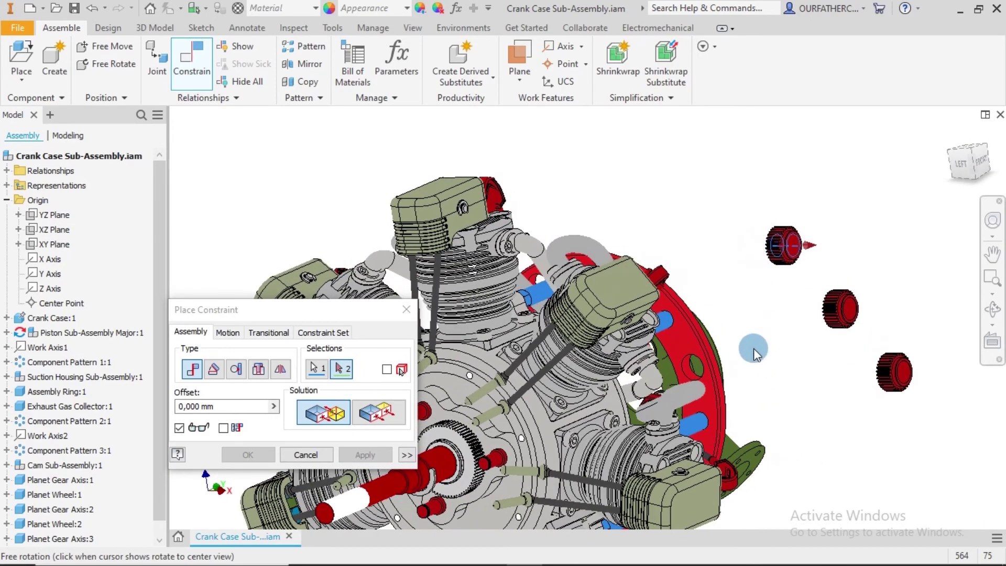
{"action": "middle_click_drag", "start_coordinate": [810, 304], "coordinate": [880, 204]}
{"action": "scroll", "coordinate": [548, 275], "scroll_direction": "up", "scroll_amount": 3}
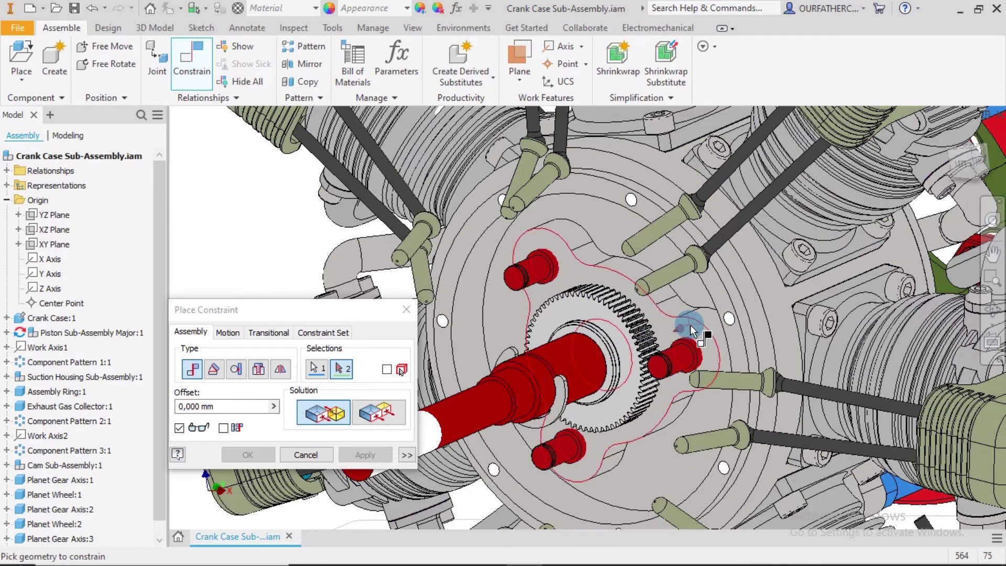
{"action": "left_click", "coordinate": [532, 268]}
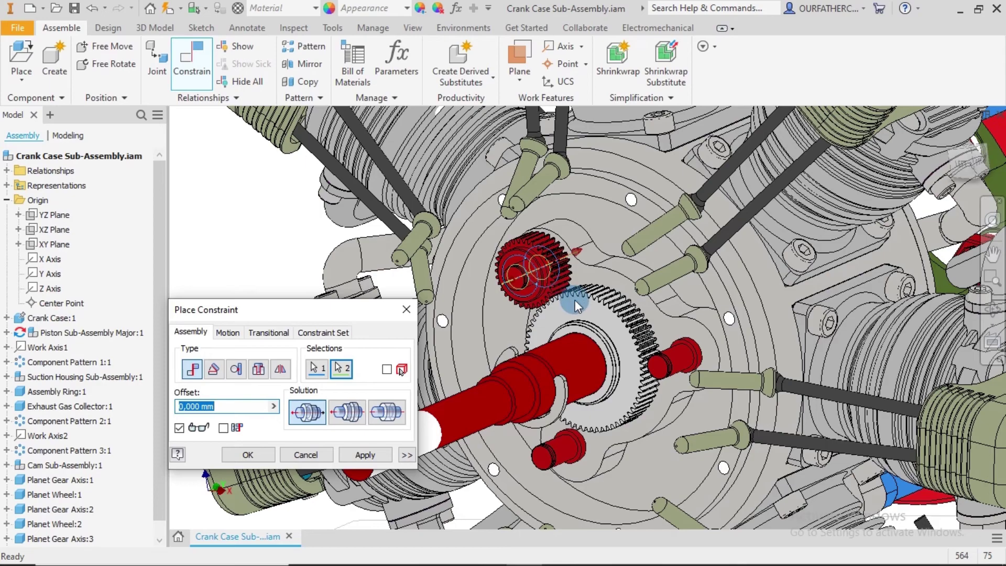
{"action": "middle_click_drag", "start_coordinate": [596, 292], "coordinate": [559, 257], "text": "shift"}
{"action": "scroll", "coordinate": [552, 247], "scroll_direction": "down", "scroll_amount": 3}
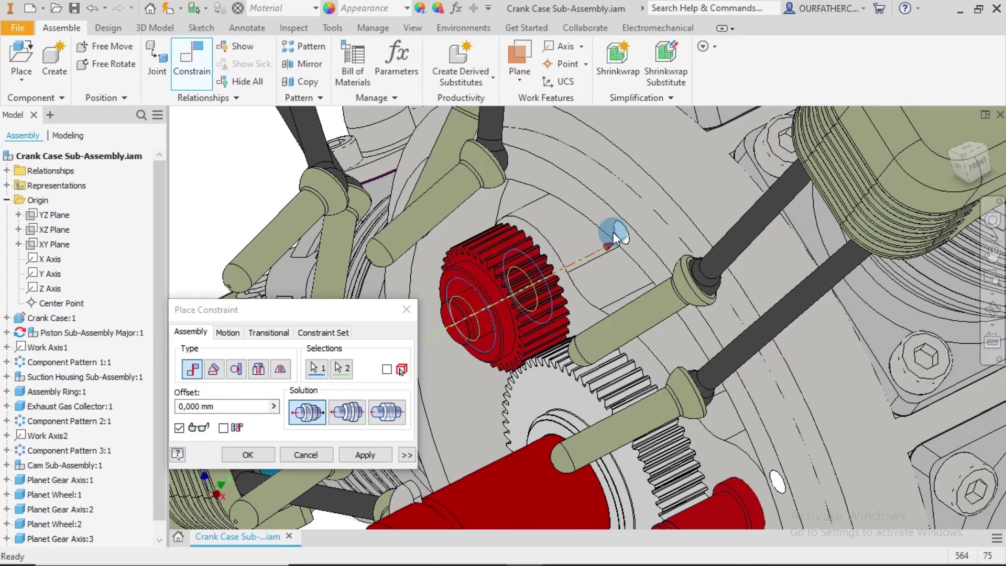
{"action": "scroll", "coordinate": [460, 269], "scroll_direction": "down", "scroll_amount": 2}
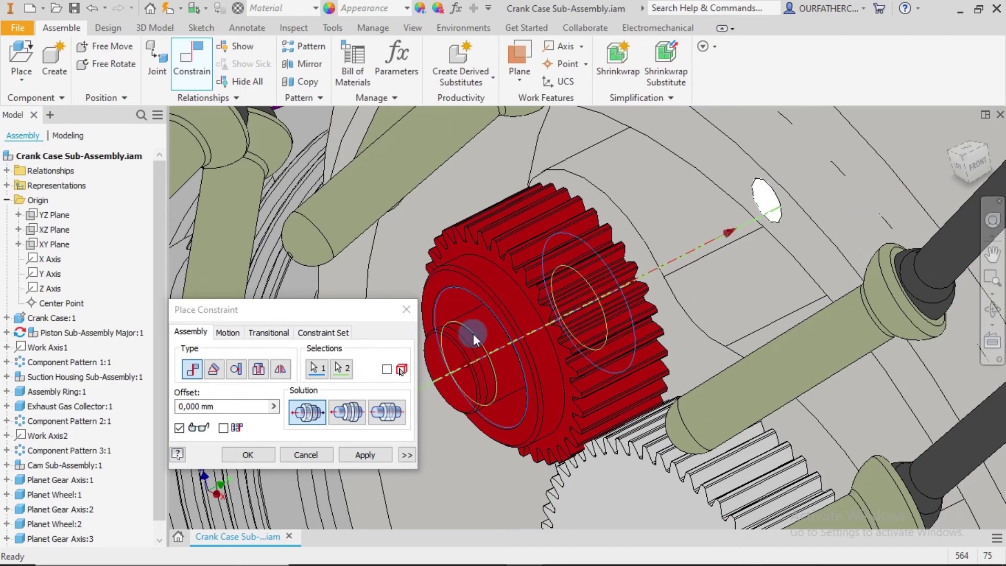
{"action": "scroll", "coordinate": [599, 295], "scroll_direction": "up", "scroll_amount": 5}
{"action": "left_click", "coordinate": [366, 456]}
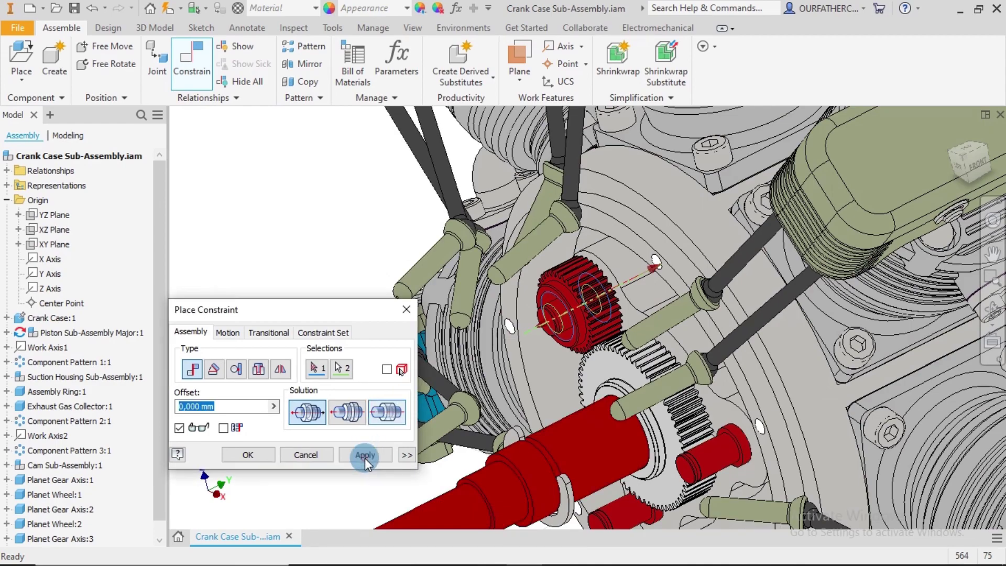
Step: Mate the right-hand planet gear axis to the bore axis of the second planet wheel with 0 mm offset
{"action": "scroll", "coordinate": [654, 363], "scroll_direction": "up", "scroll_amount": 3}
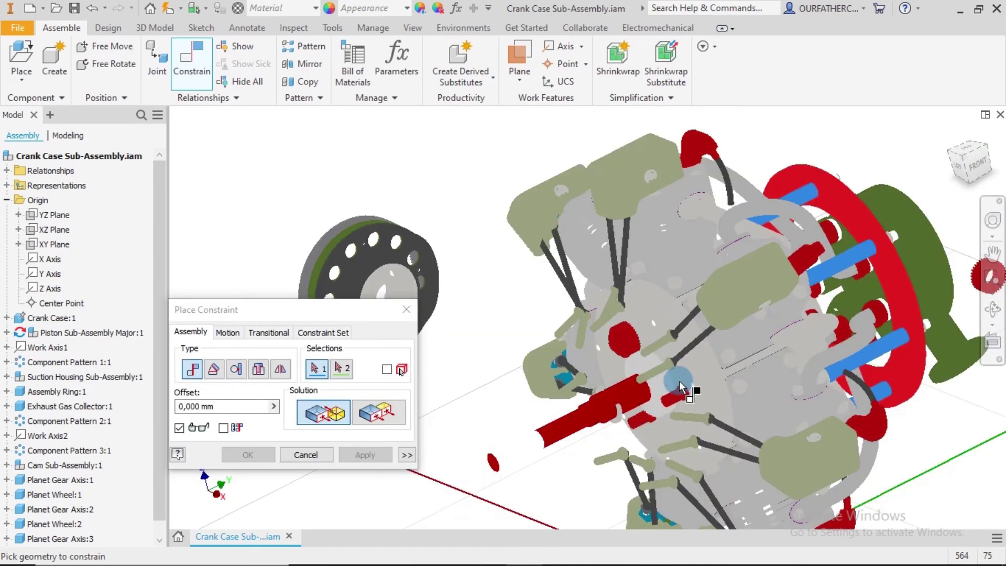
{"action": "scroll", "coordinate": [656, 399], "scroll_direction": "down", "scroll_amount": 5}
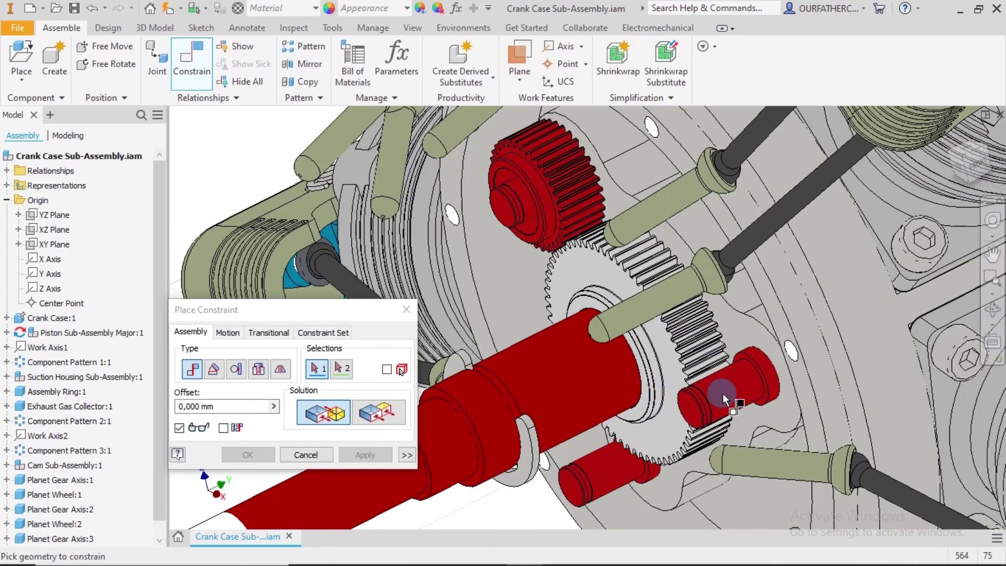
{"action": "left_click", "coordinate": [723, 393]}
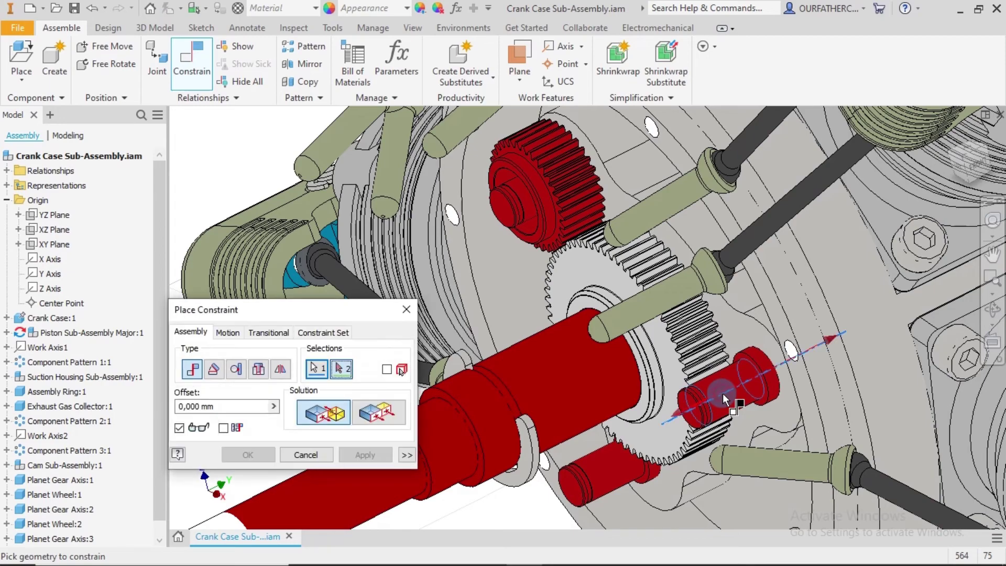
{"action": "scroll", "coordinate": [762, 389], "scroll_direction": "up", "scroll_amount": 5}
{"action": "scroll", "coordinate": [898, 338], "scroll_direction": "down", "scroll_amount": 5}
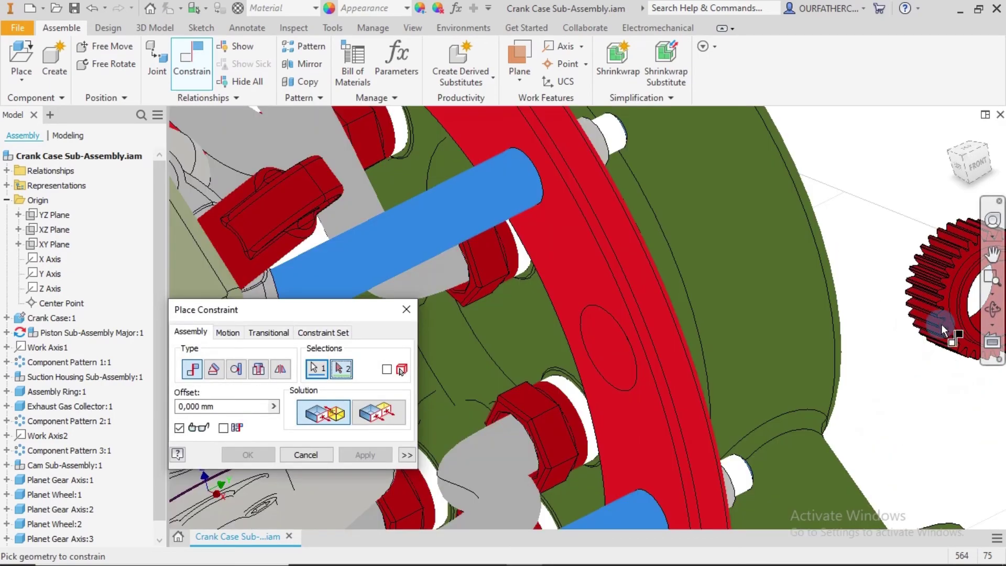
{"action": "middle_click_drag", "start_coordinate": [833, 325], "coordinate": [614, 329]}
{"action": "left_click", "coordinate": [796, 309]}
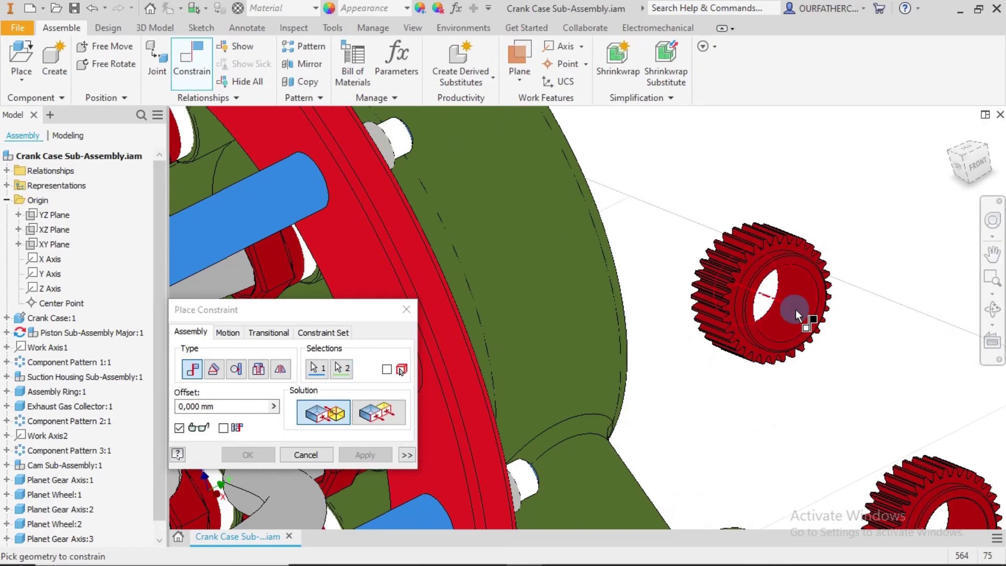
{"action": "left_click", "coordinate": [794, 310]}
{"action": "scroll", "coordinate": [756, 331], "scroll_direction": "up", "scroll_amount": 4}
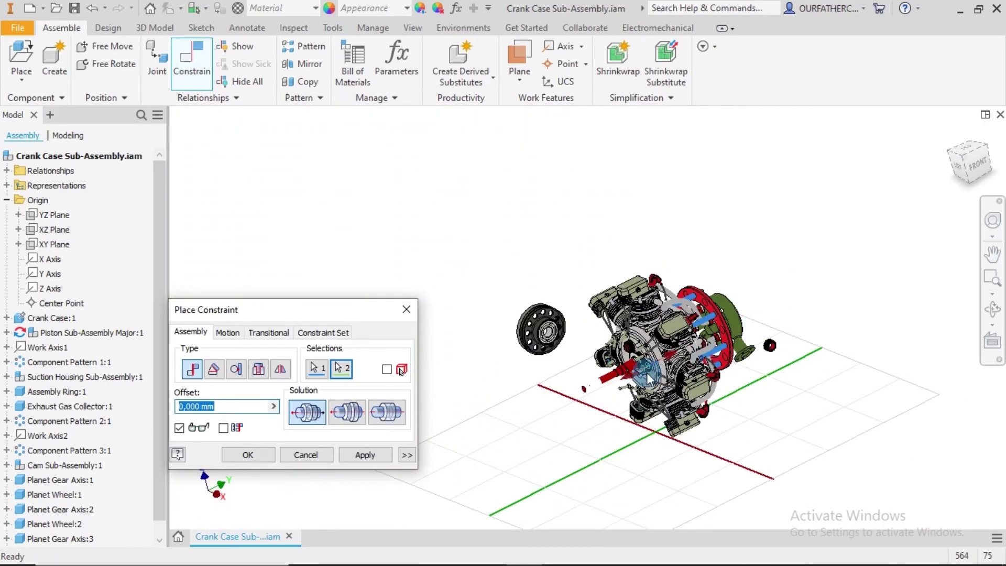
{"action": "scroll", "coordinate": [647, 382], "scroll_direction": "down", "scroll_amount": 6}
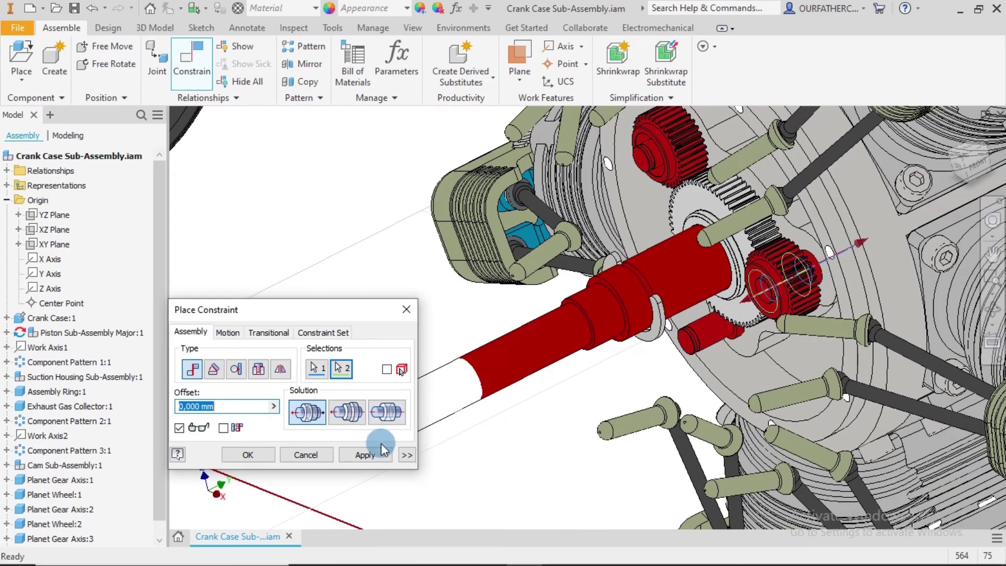
{"action": "left_click", "coordinate": [365, 455]}
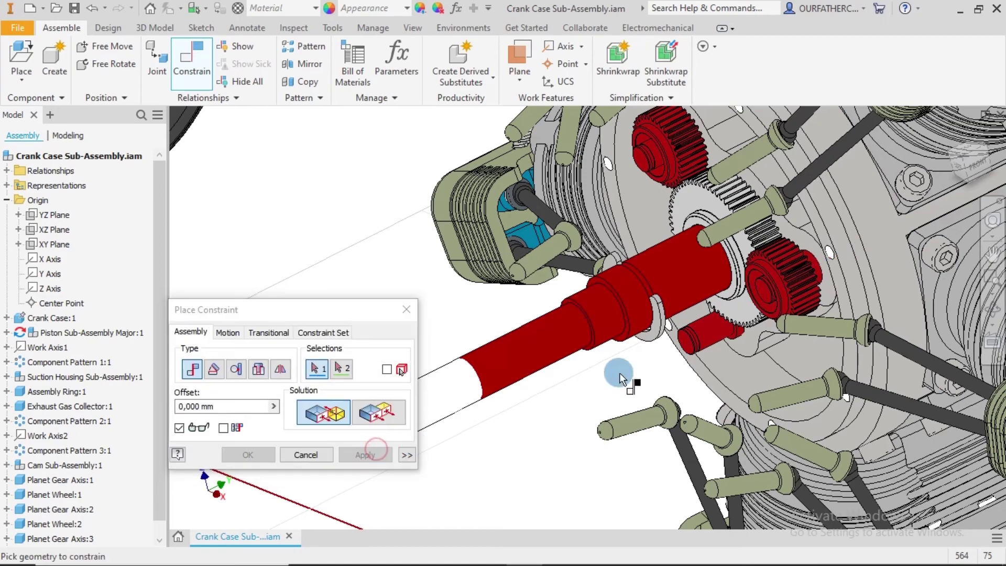
Step: Mate the lower planet gear axis to the bore axis of the remaining planet wheel with 0 mm offset and finish constraining
{"action": "left_click", "coordinate": [704, 325]}
{"action": "scroll", "coordinate": [744, 352], "scroll_direction": "down", "scroll_amount": 5}
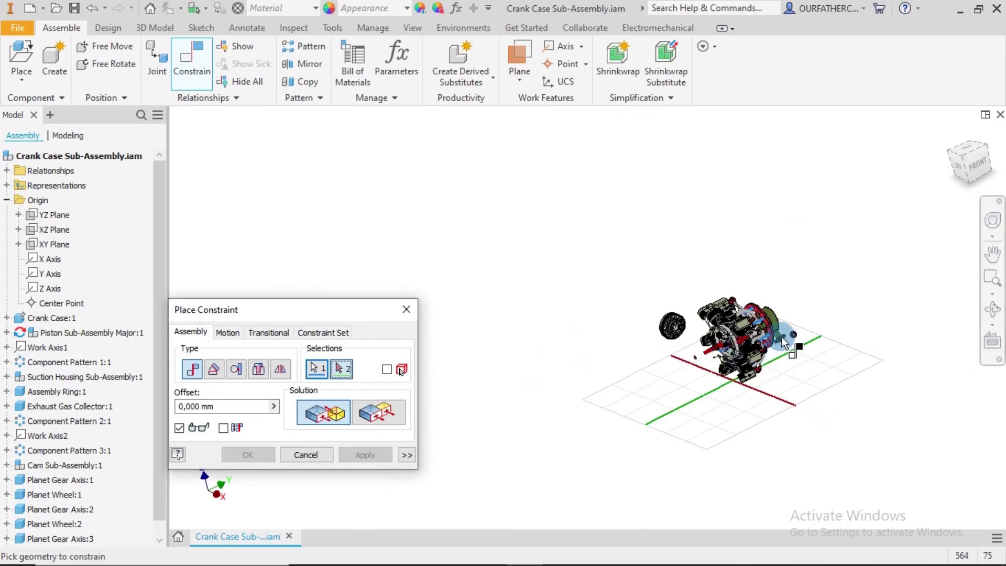
{"action": "scroll", "coordinate": [782, 337], "scroll_direction": "up", "scroll_amount": 6}
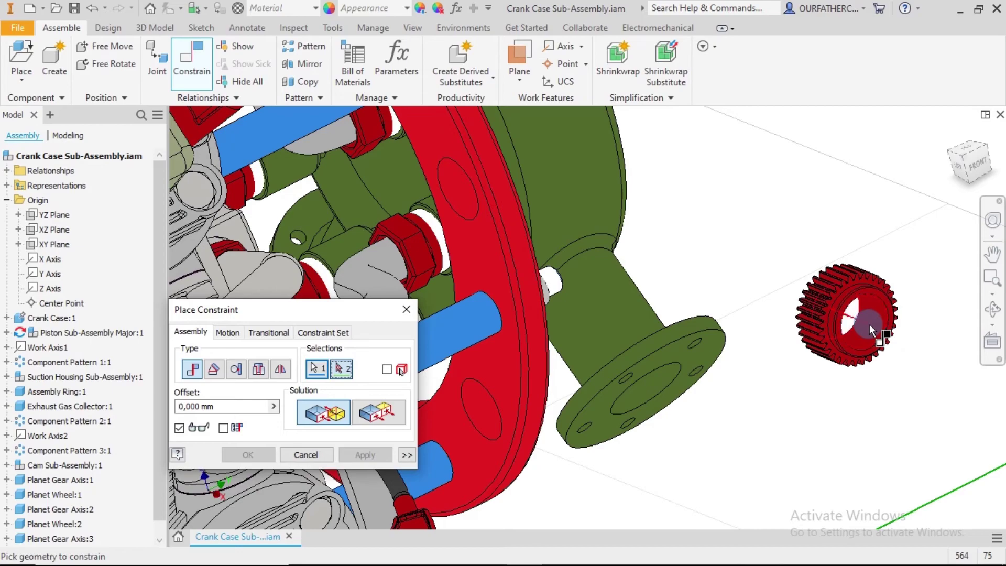
{"action": "left_click", "coordinate": [869, 324]}
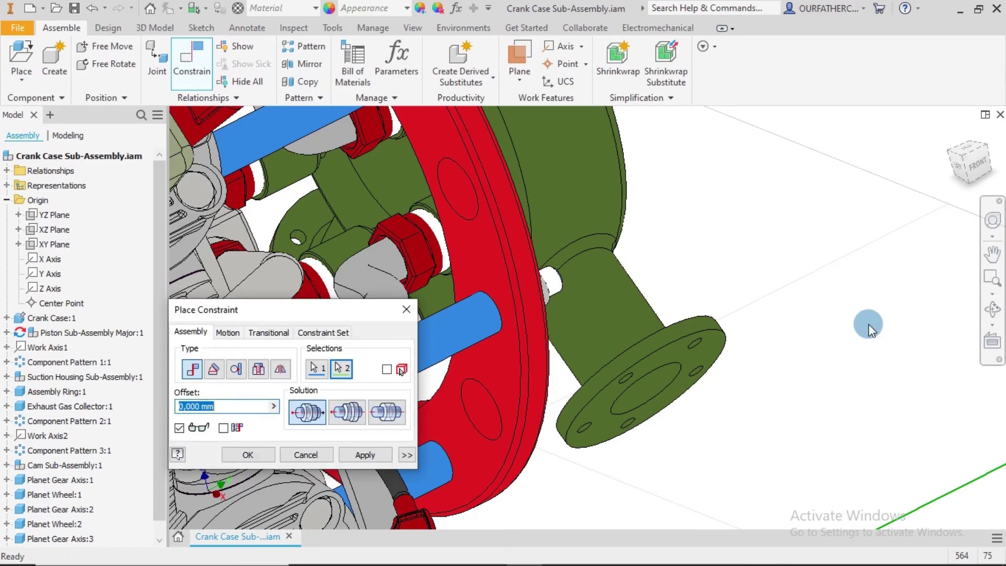
{"action": "scroll", "coordinate": [868, 328], "scroll_direction": "down", "scroll_amount": 5}
{"action": "scroll", "coordinate": [738, 375], "scroll_direction": "up", "scroll_amount": 5}
{"action": "left_click", "coordinate": [365, 454]}
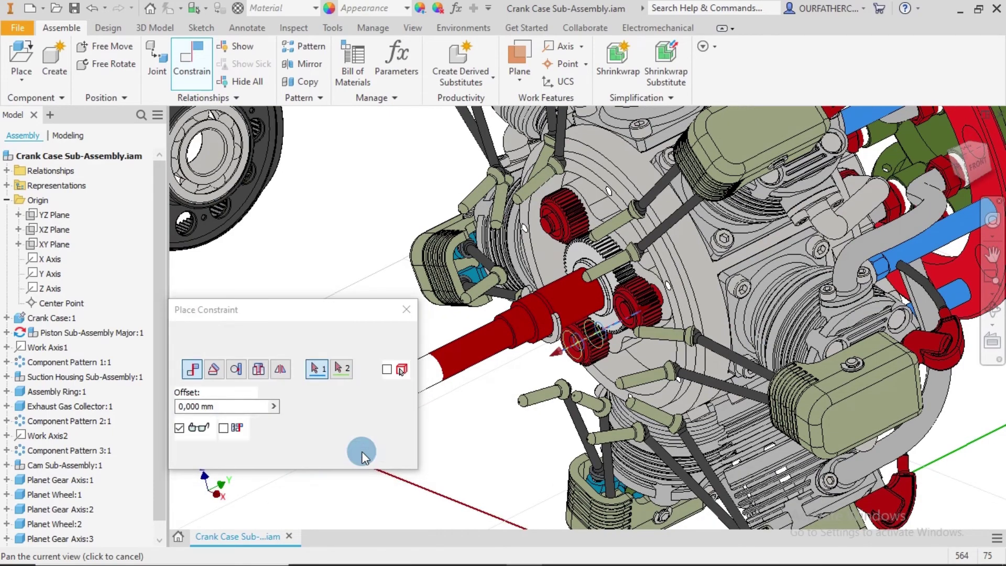
{"action": "left_click", "coordinate": [304, 454]}
Step: Pull the three planet wheels outward along their gear axes so they stand clear of the crank case
{"action": "left_click", "coordinate": [425, 376]}
{"action": "left_click_drag", "start_coordinate": [594, 335], "coordinate": [516, 374]}
{"action": "left_click_drag", "start_coordinate": [635, 308], "coordinate": [571, 335]}
{"action": "left_click", "coordinate": [576, 226]}
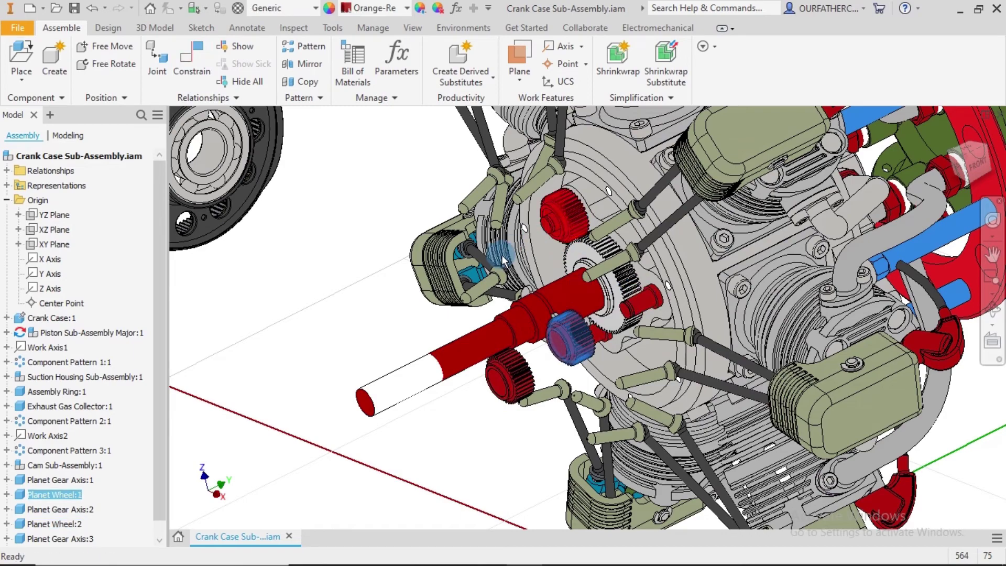
{"action": "left_click_drag", "start_coordinate": [498, 263], "coordinate": [497, 265]}
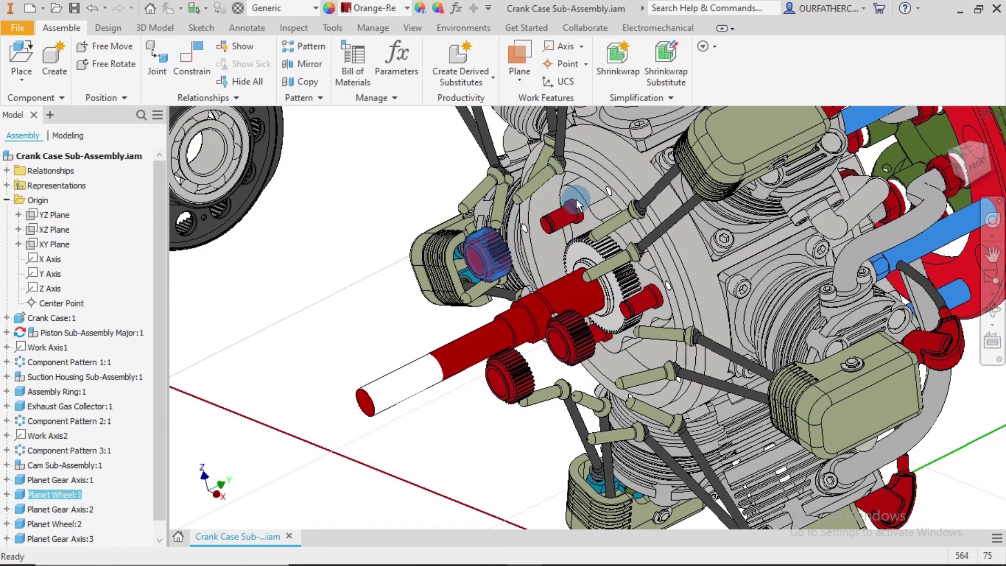
Step: Mate the inner end face of the upper planet wheel to the collar of its planet gear axis with 0 mm offset
{"action": "scroll", "coordinate": [570, 195], "scroll_direction": "up", "scroll_amount": 10}
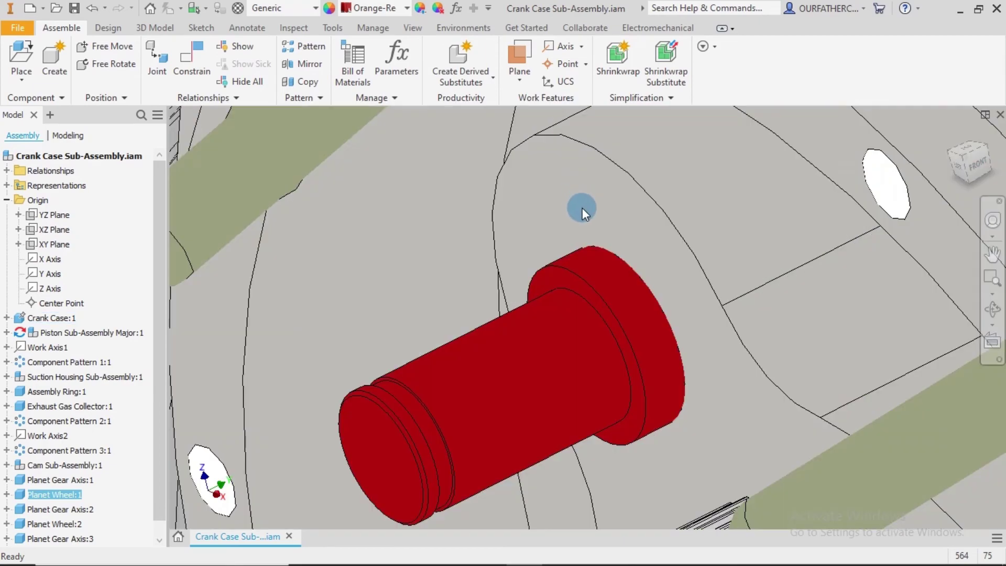
{"action": "scroll", "coordinate": [577, 214], "scroll_direction": "down", "scroll_amount": 10}
{"action": "left_click", "coordinate": [356, 154]}
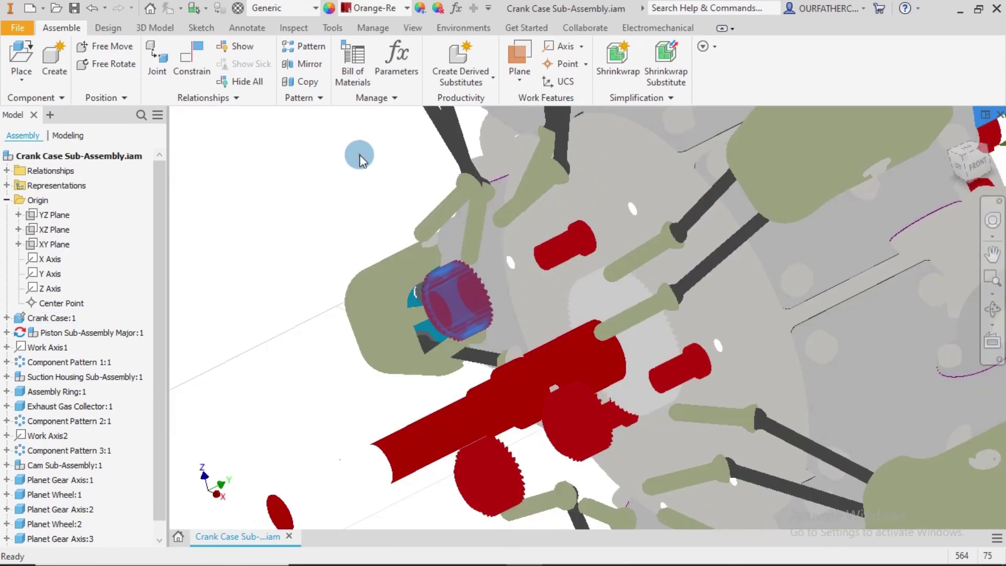
{"action": "left_click", "coordinate": [190, 58]}
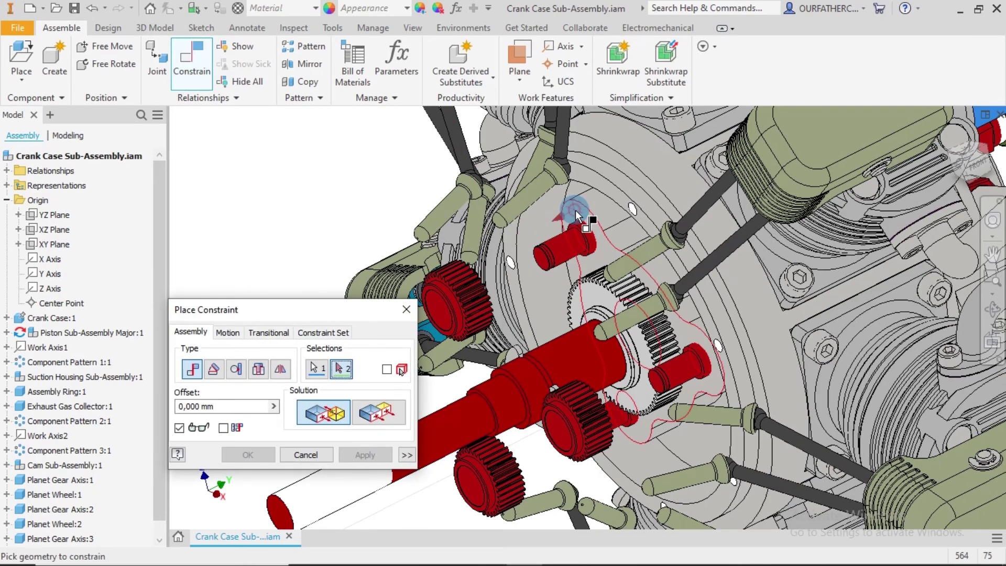
{"action": "scroll", "coordinate": [608, 221], "scroll_direction": "down", "scroll_amount": 3}
{"action": "middle_click_drag", "start_coordinate": [608, 221], "coordinate": [550, 246], "text": "shift"}
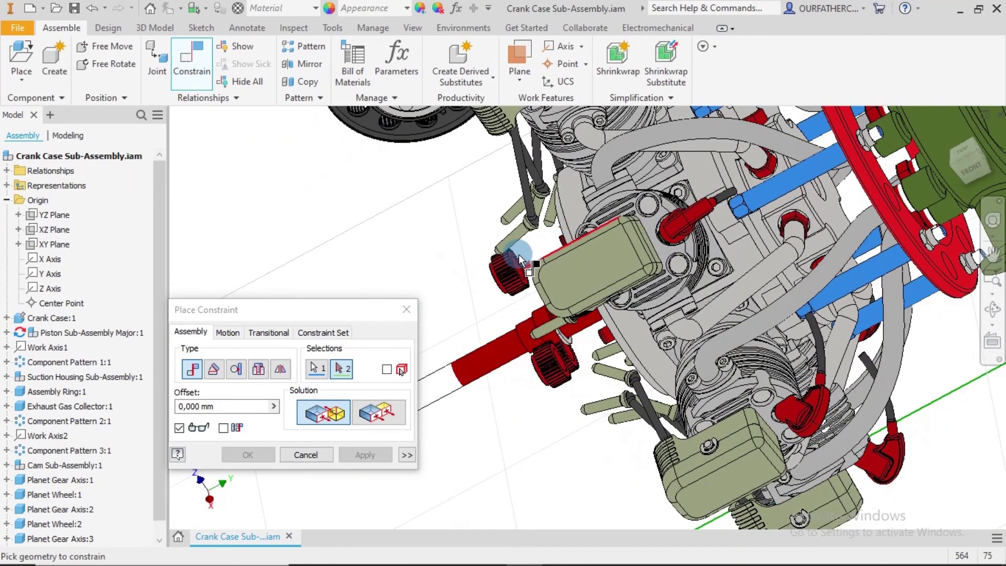
{"action": "scroll", "coordinate": [520, 253], "scroll_direction": "down", "scroll_amount": 5}
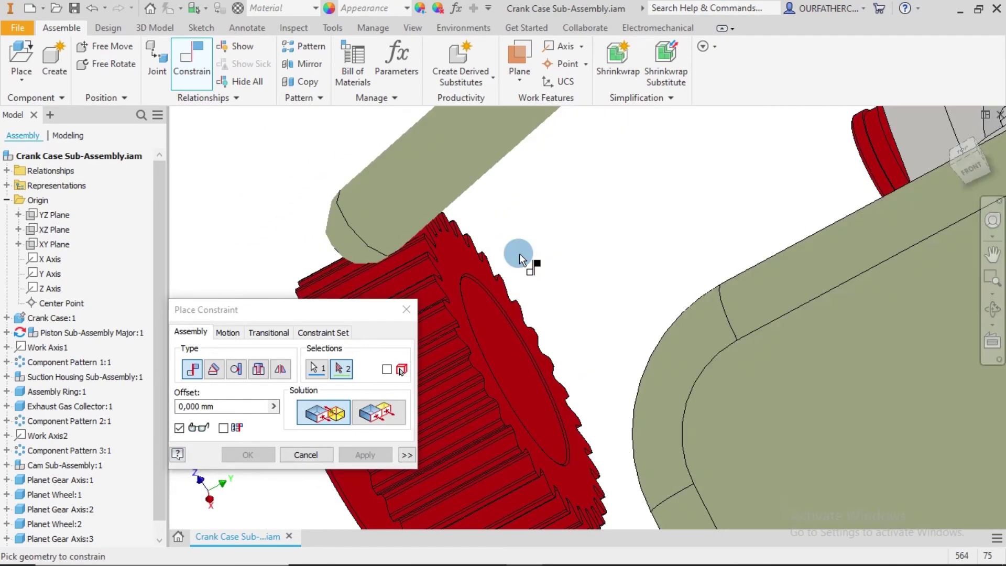
{"action": "left_click", "coordinate": [461, 254]}
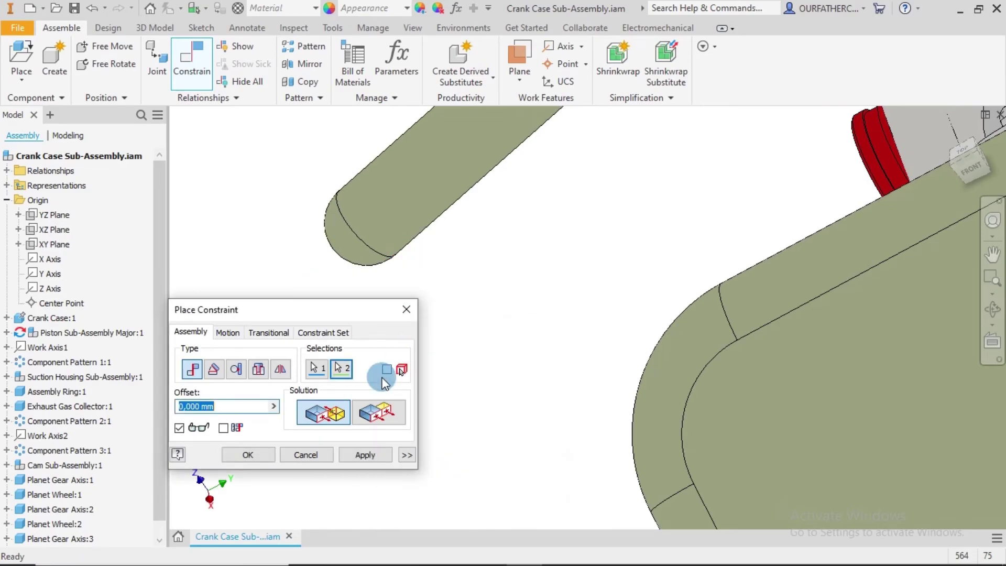
{"action": "left_click", "coordinate": [361, 454]}
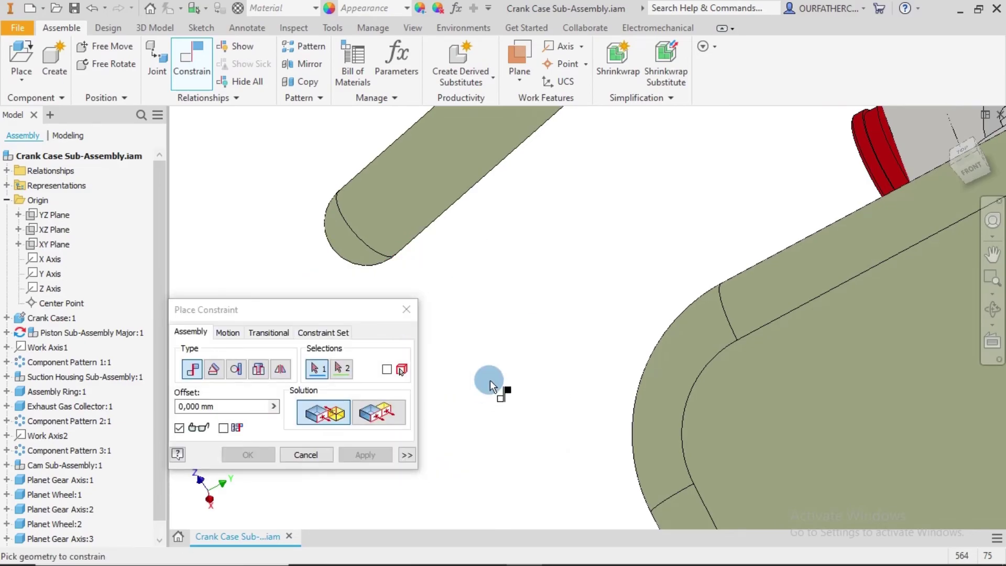
Step: Mate the crank case's recessed front face to the inner end face of the right-hand planet wheel with 0 mm offset
{"action": "scroll", "coordinate": [489, 379], "scroll_direction": "up", "scroll_amount": 5}
{"action": "middle_click_drag", "start_coordinate": [490, 380], "coordinate": [615, 353], "text": "shift"}
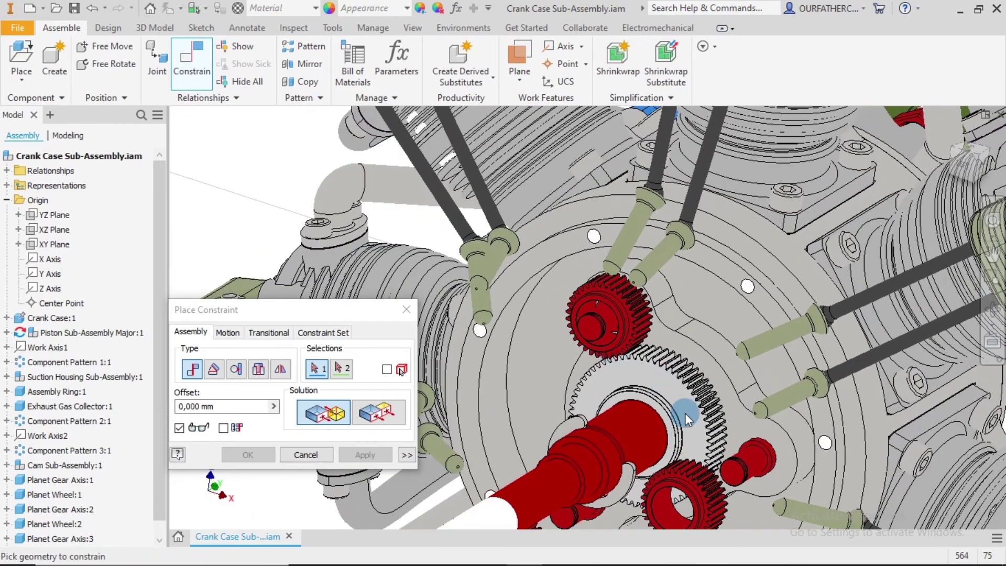
{"action": "left_click", "coordinate": [753, 426]}
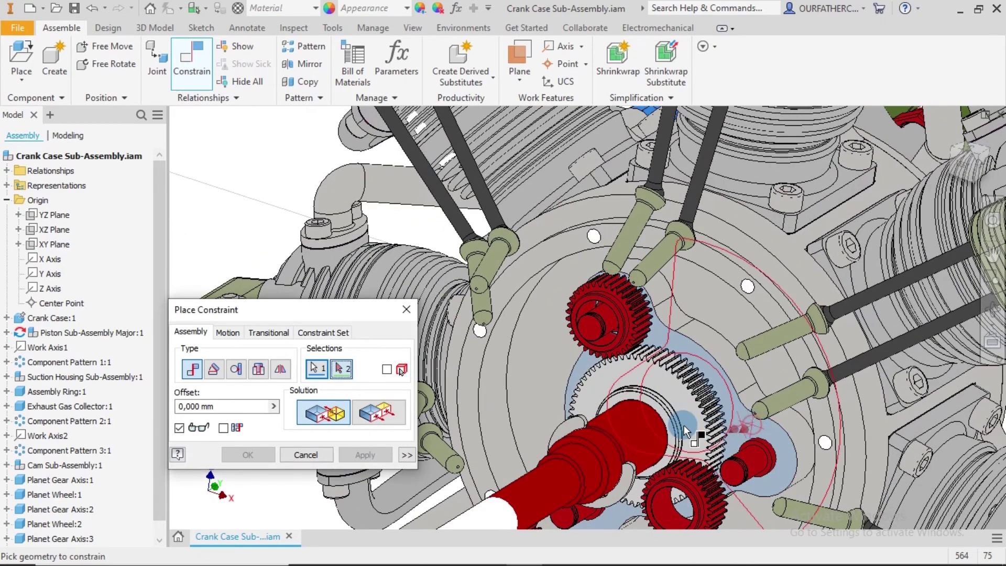
{"action": "scroll", "coordinate": [665, 427], "scroll_direction": "up", "scroll_amount": 3}
{"action": "middle_click_drag", "start_coordinate": [675, 438], "coordinate": [526, 482], "text": "shift"}
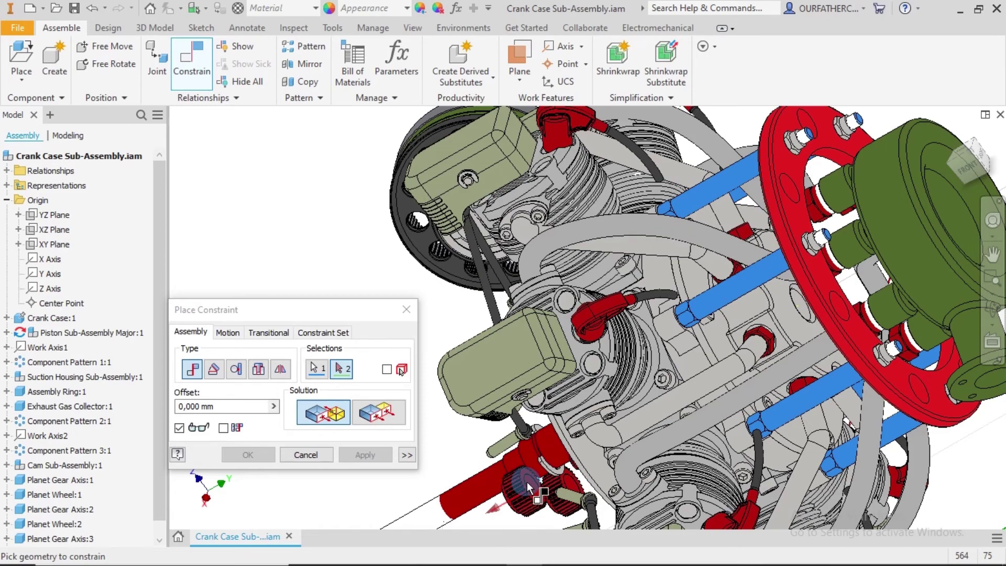
{"action": "scroll", "coordinate": [527, 485], "scroll_direction": "up", "scroll_amount": 10}
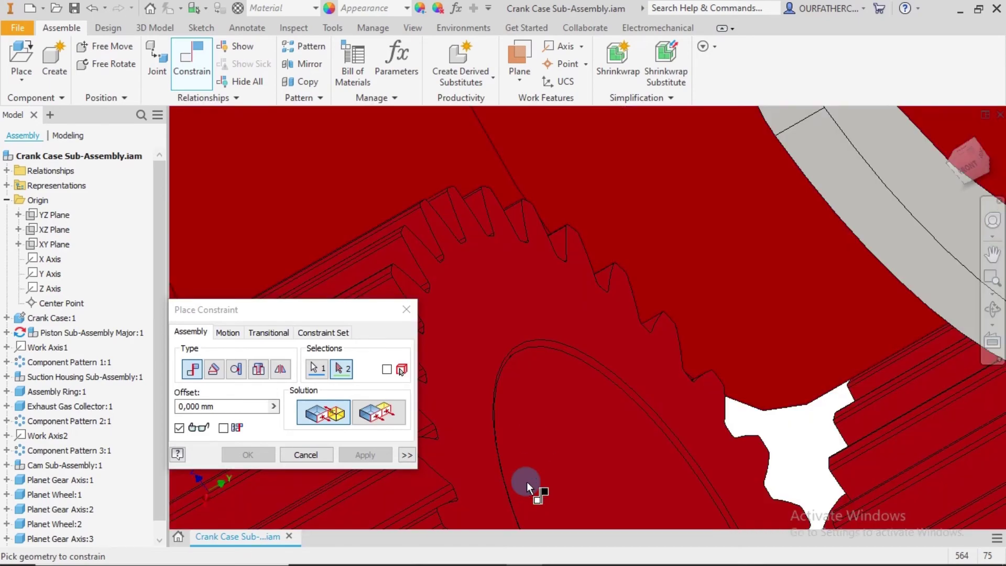
{"action": "left_click", "coordinate": [510, 298]}
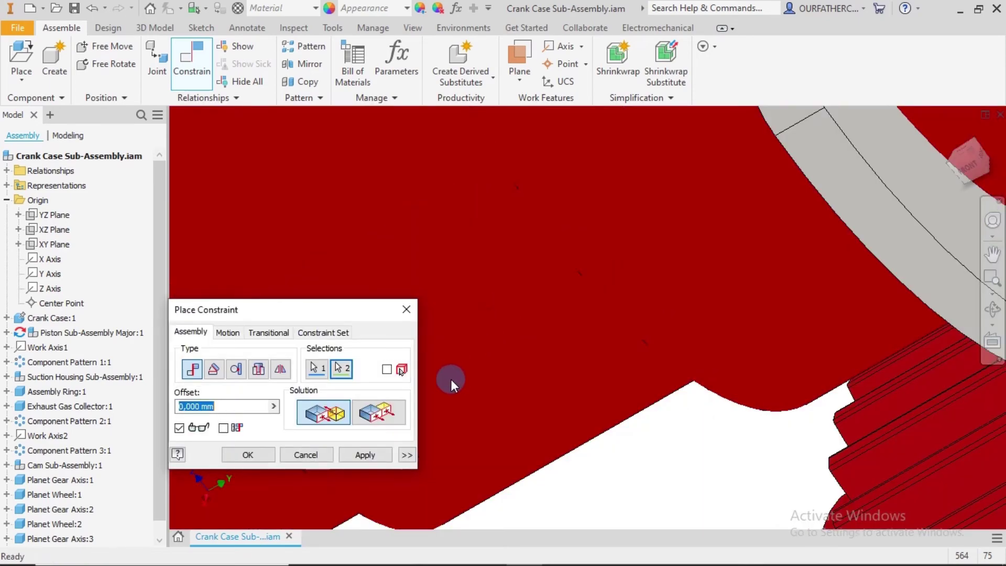
{"action": "left_click", "coordinate": [367, 455]}
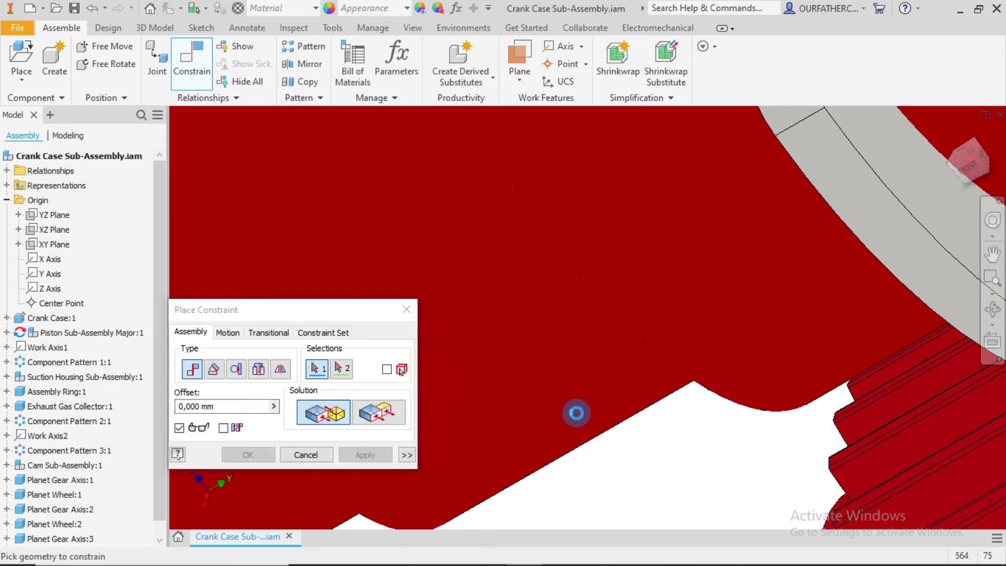
Step: Mate the inner end face of the lower planet wheel to the crank case's recessed face with 0 mm offset and finish constraining
{"action": "scroll", "coordinate": [650, 443], "scroll_direction": "down", "scroll_amount": 10}
{"action": "scroll", "coordinate": [650, 443], "scroll_direction": "down", "scroll_amount": 5}
{"action": "mouse_move", "coordinate": [691, 430]}
{"action": "middle_mouse_down", "text": "shift"}
{"action": "mouse_move", "coordinate": [700, 423]}
{"action": "mouse_move", "coordinate": [669, 436]}
{"action": "mouse_move", "coordinate": [687, 433]}
{"action": "mouse_move", "coordinate": [684, 446]}
{"action": "middle_mouse_up", "text": "shift"}
{"action": "scroll", "coordinate": [684, 447], "scroll_direction": "up", "scroll_amount": 8}
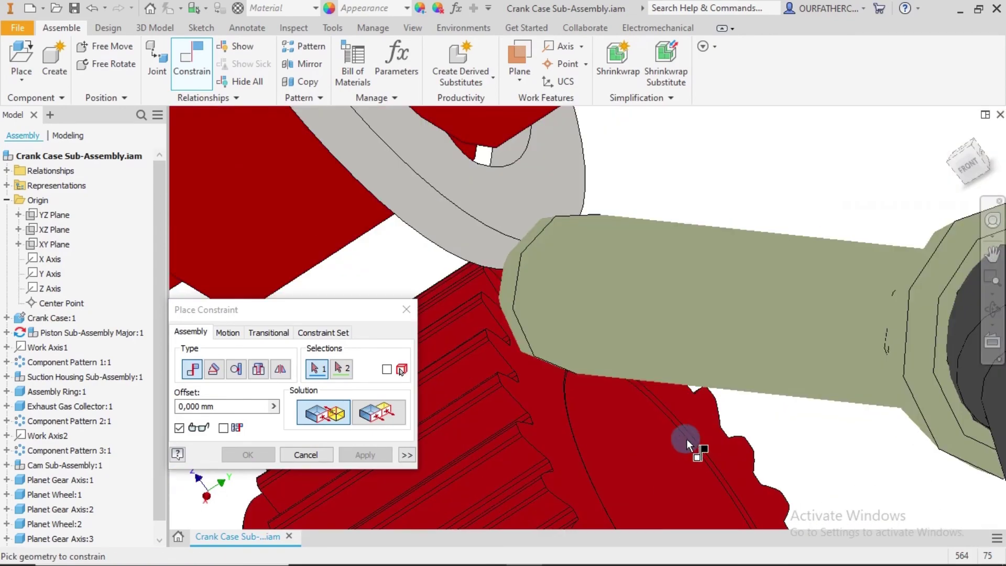
{"action": "left_click", "coordinate": [534, 391]}
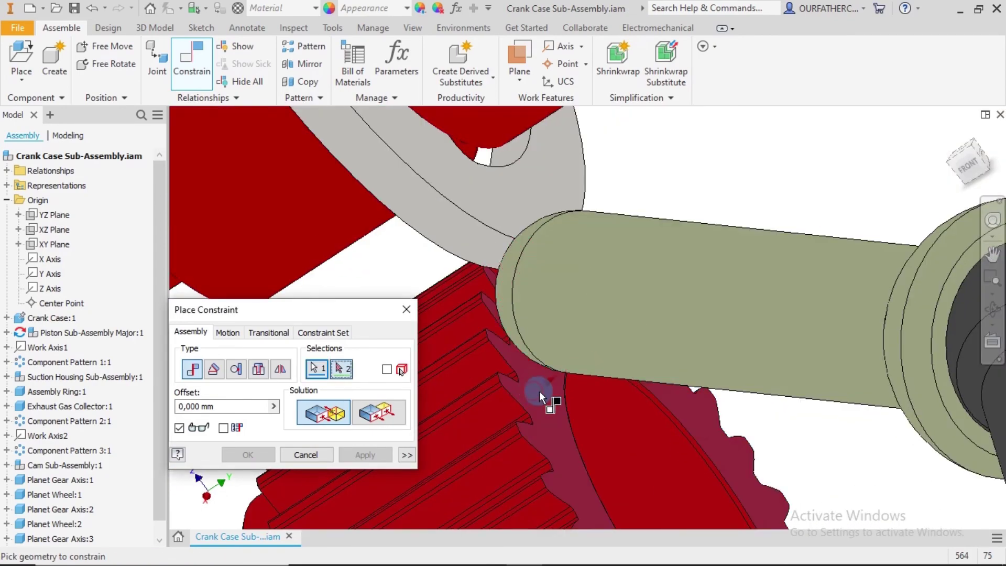
{"action": "scroll", "coordinate": [540, 391], "scroll_direction": "down", "scroll_amount": 6}
{"action": "middle_click_drag", "start_coordinate": [585, 405], "coordinate": [690, 368], "text": "shift"}
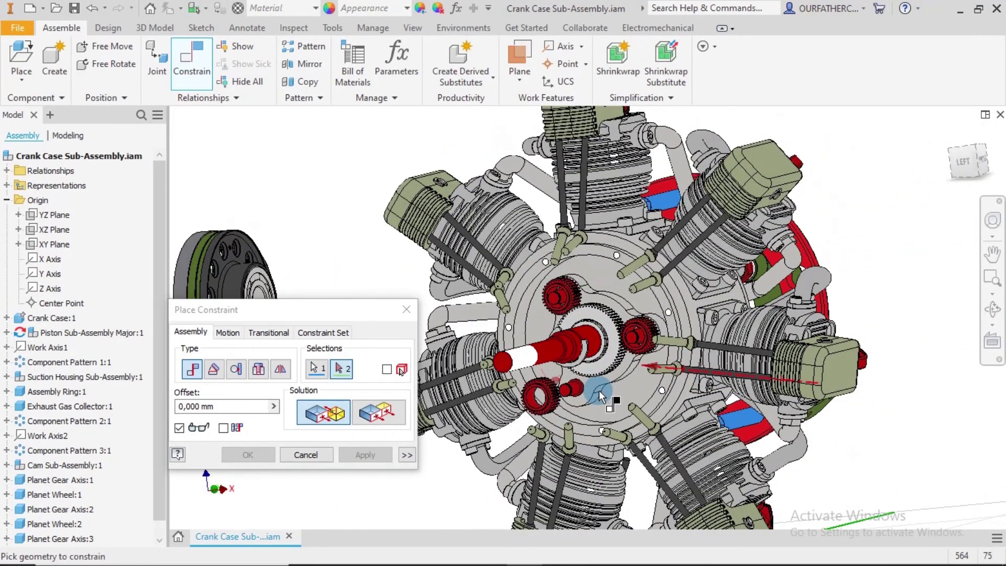
{"action": "scroll", "coordinate": [597, 384], "scroll_direction": "up", "scroll_amount": 8}
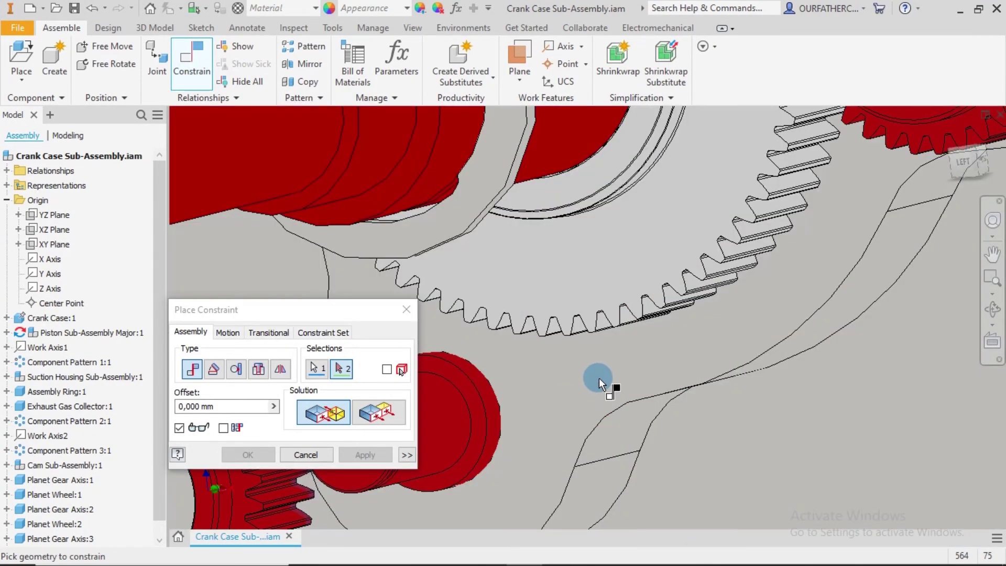
{"action": "left_click", "coordinate": [599, 377]}
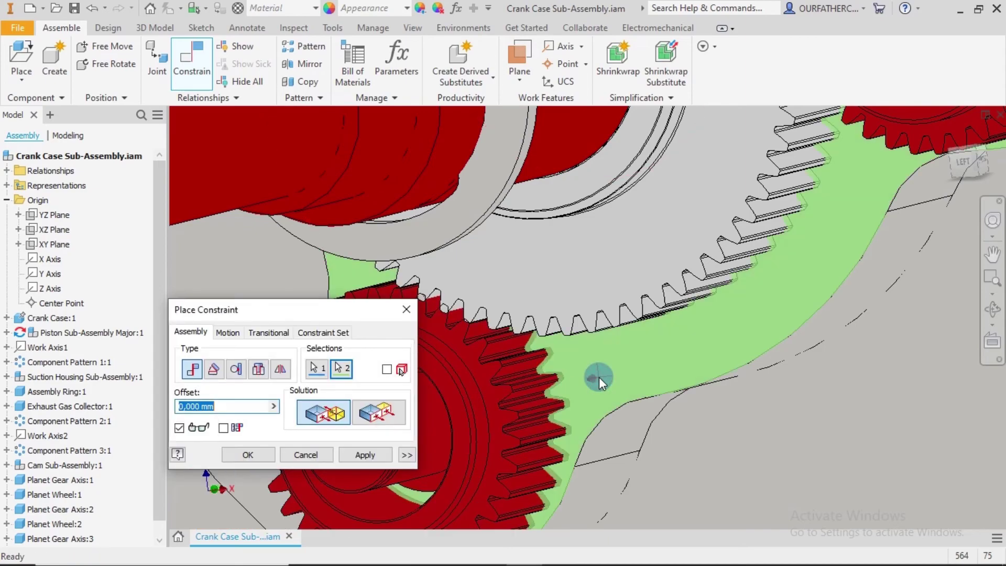
{"action": "left_click", "coordinate": [382, 454]}
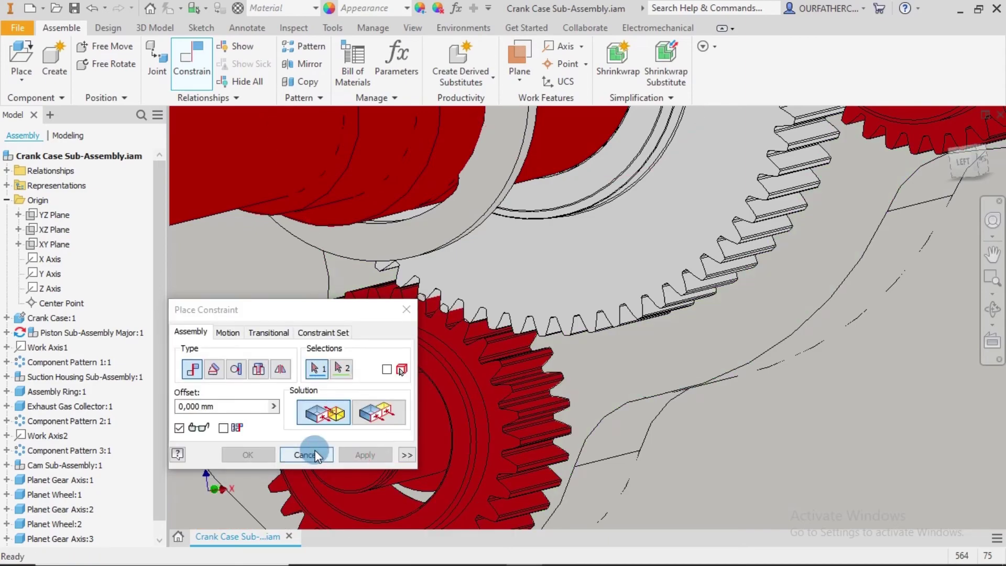
{"action": "left_click", "coordinate": [315, 450]}
Step: Inspect the planet wheels around the central gear and the whole engine from the left side and from oblique angles
{"action": "scroll", "coordinate": [602, 395], "scroll_direction": "down", "scroll_amount": 6}
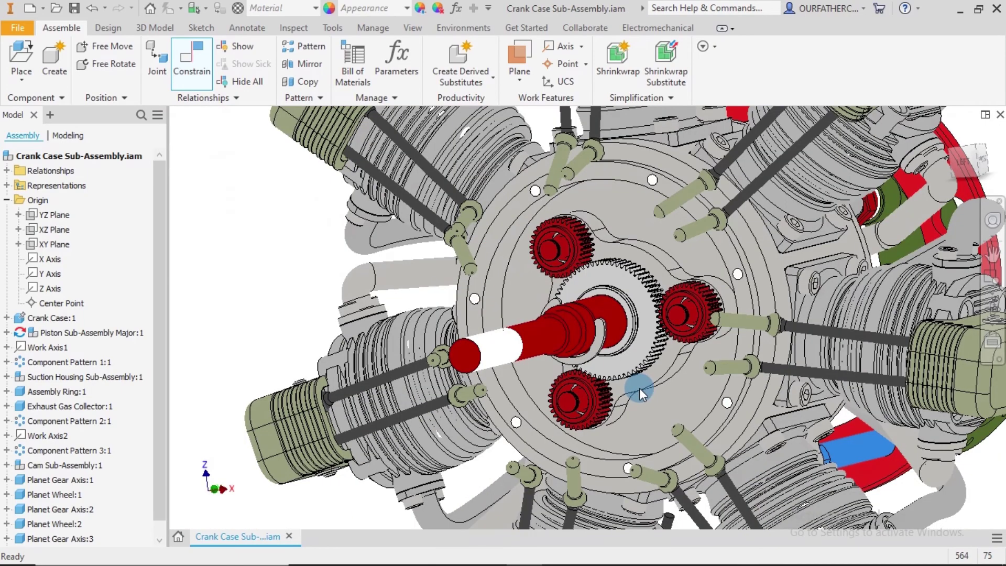
{"action": "middle_click_drag", "start_coordinate": [697, 382], "coordinate": [704, 379], "text": "shift"}
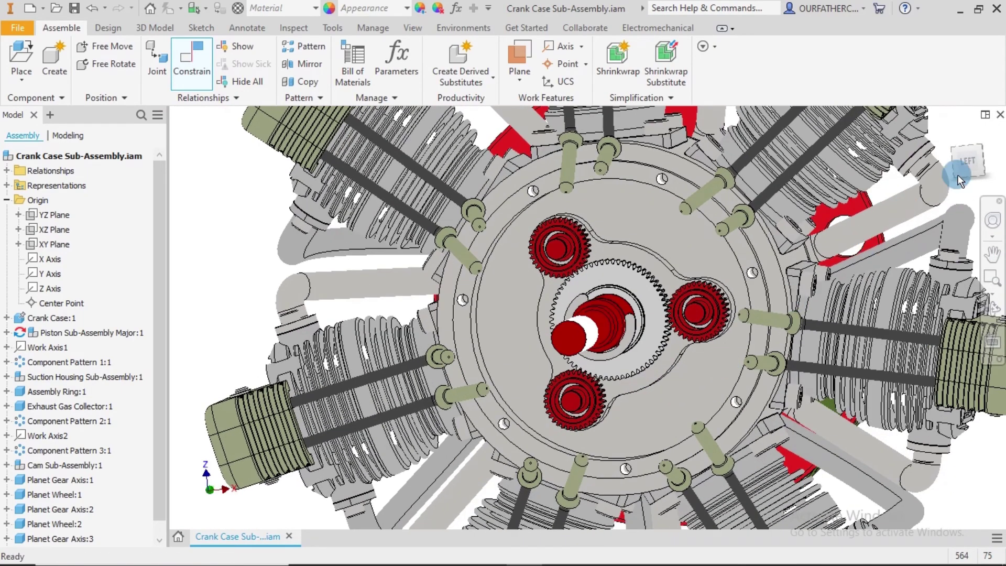
{"action": "left_click", "coordinate": [970, 158]}
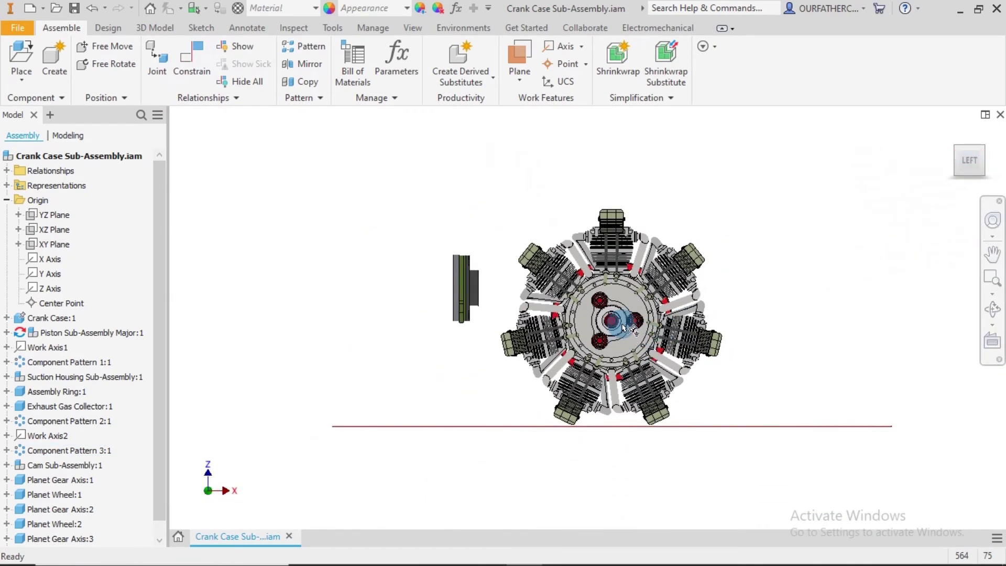
{"action": "scroll", "coordinate": [628, 269], "scroll_direction": "up", "scroll_amount": 5}
{"action": "scroll", "coordinate": [628, 268], "scroll_direction": "down", "scroll_amount": 4}
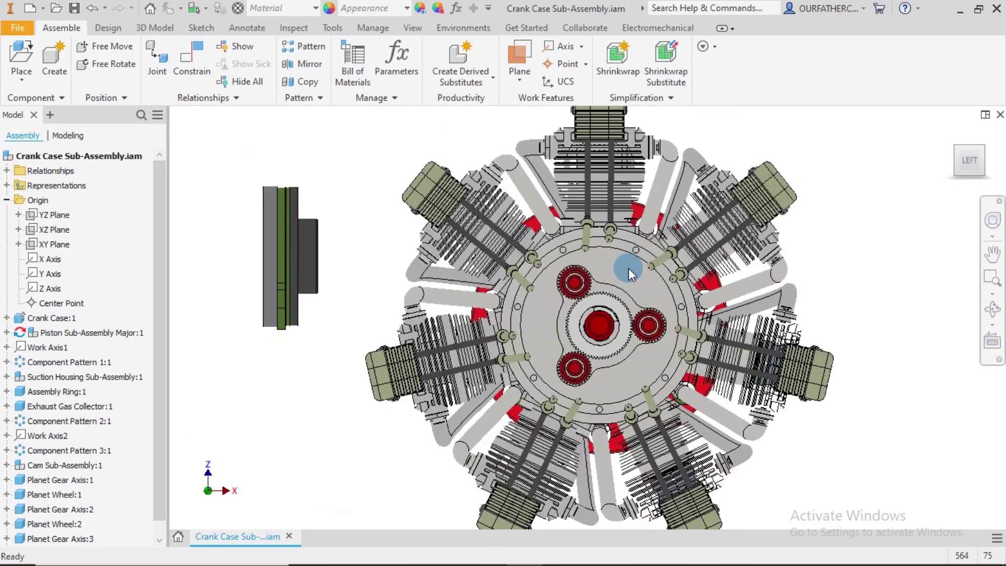
{"action": "middle_click_drag", "start_coordinate": [647, 280], "coordinate": [601, 300], "text": "shift"}
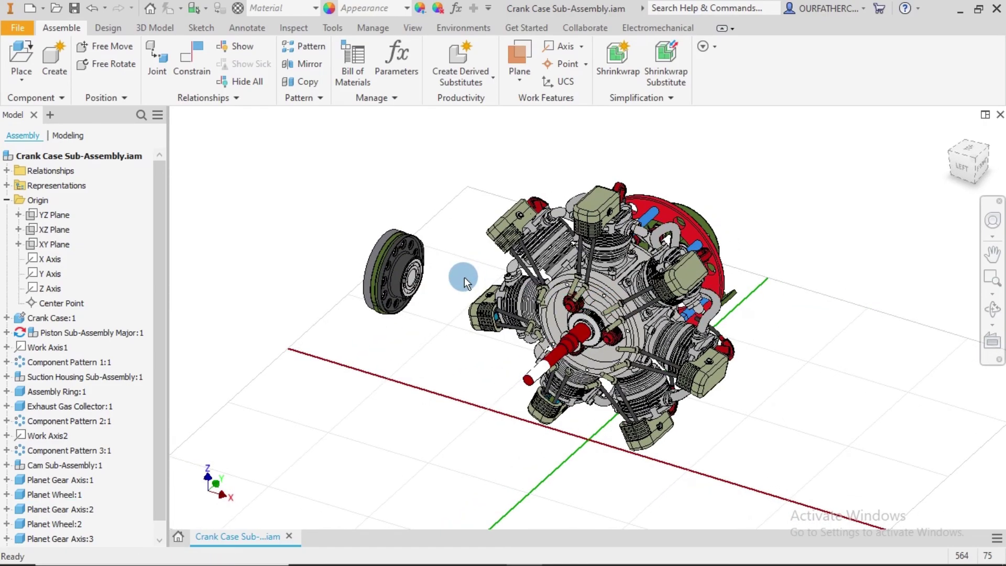
{"action": "middle_click_drag", "start_coordinate": [487, 289], "coordinate": [490, 290], "text": "shift"}
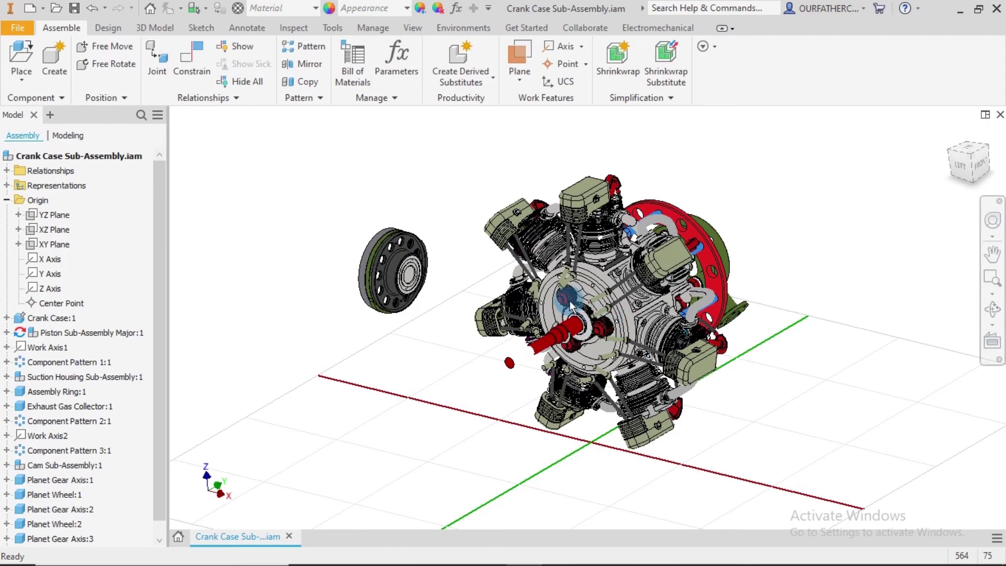
{"action": "scroll", "coordinate": [570, 300], "scroll_direction": "down", "scroll_amount": 5}
{"action": "middle_click_drag", "start_coordinate": [609, 304], "coordinate": [650, 300], "text": "shift"}
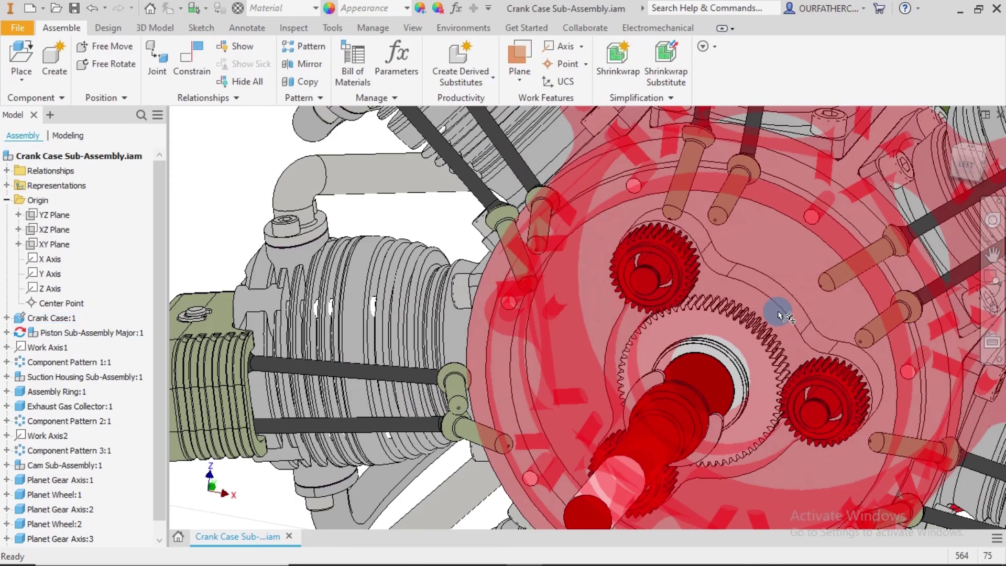
{"action": "scroll", "coordinate": [778, 310], "scroll_direction": "up", "scroll_amount": 3}
{"action": "mouse_move", "coordinate": [778, 311]}
{"action": "middle_mouse_down", "text": "shift"}
{"action": "mouse_move", "coordinate": [788, 316]}
{"action": "mouse_move", "coordinate": [730, 302]}
{"action": "middle_mouse_up", "text": "shift"}
{"action": "left_click", "coordinate": [23, 80]}
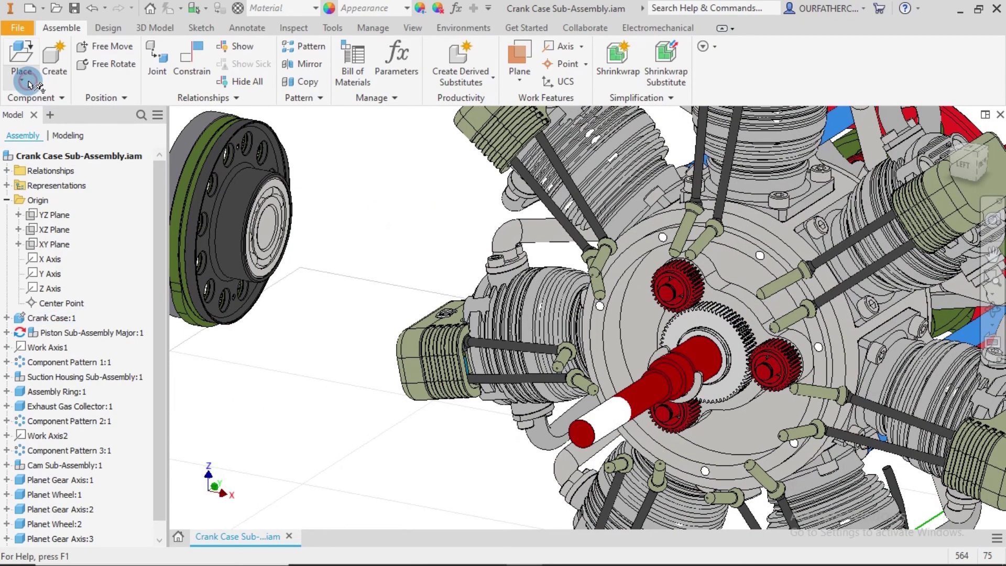
{"action": "left_click", "coordinate": [46, 136]}
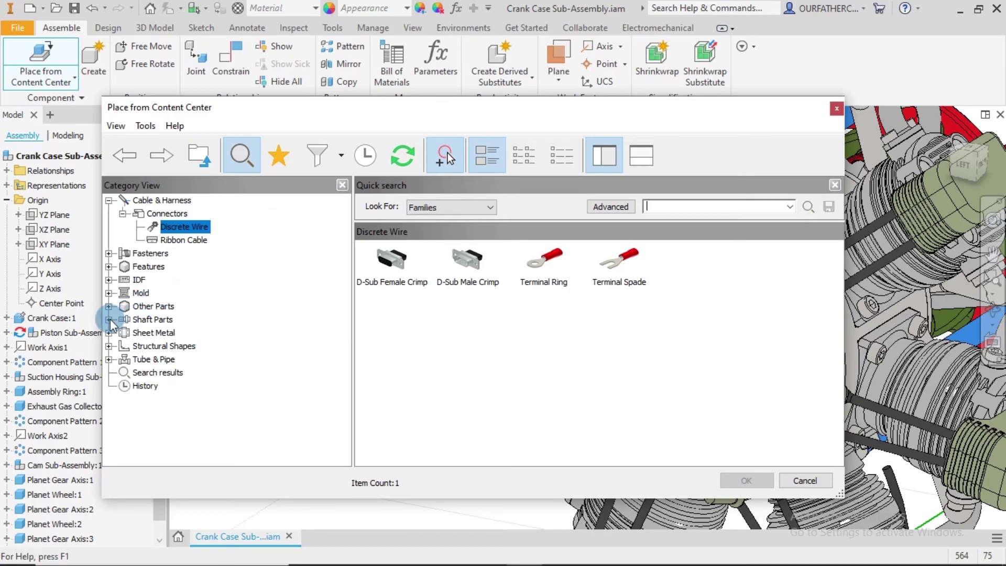
{"action": "left_click", "coordinate": [132, 322]}
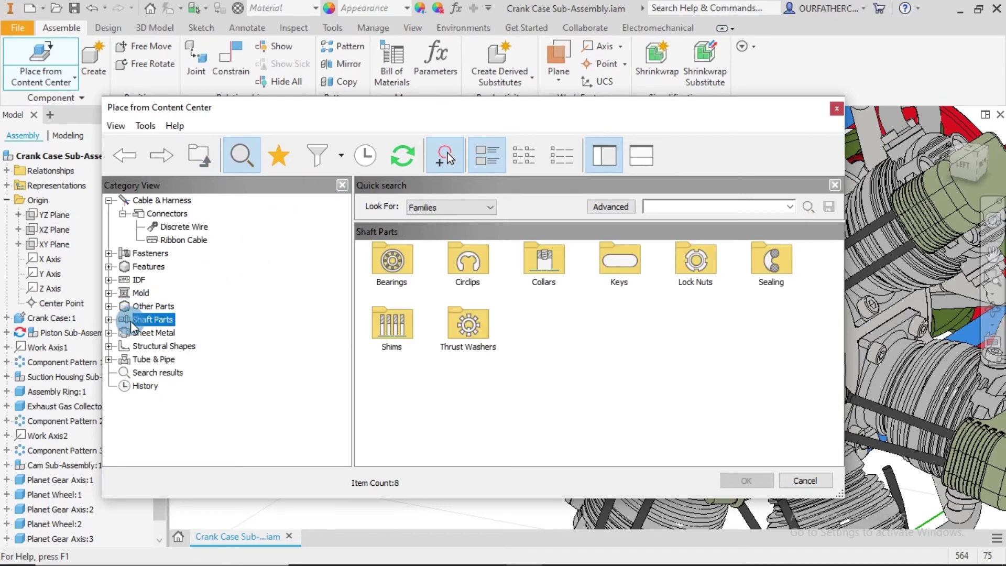
{"action": "double_click", "coordinate": [468, 262]}
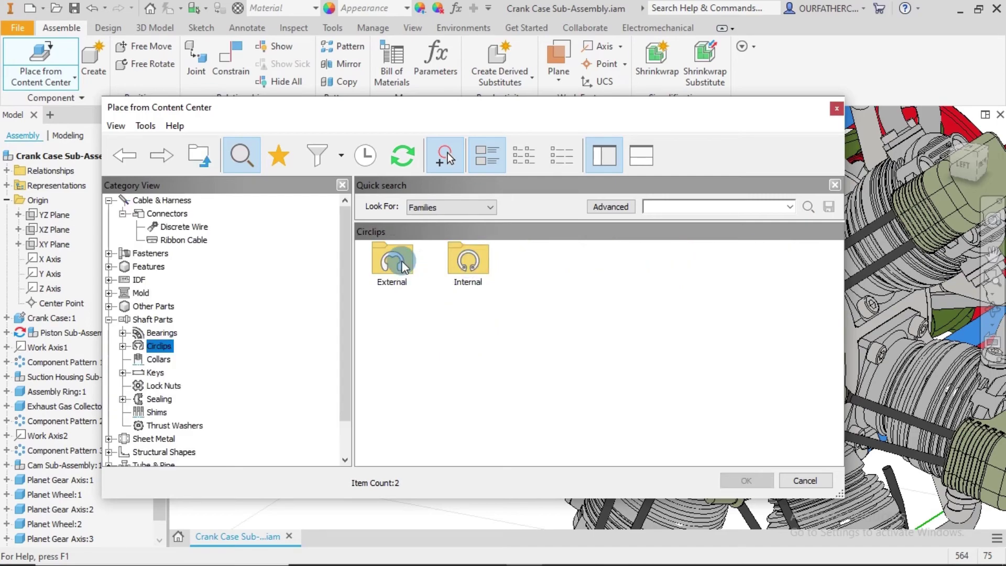
{"action": "double_click", "coordinate": [401, 260]}
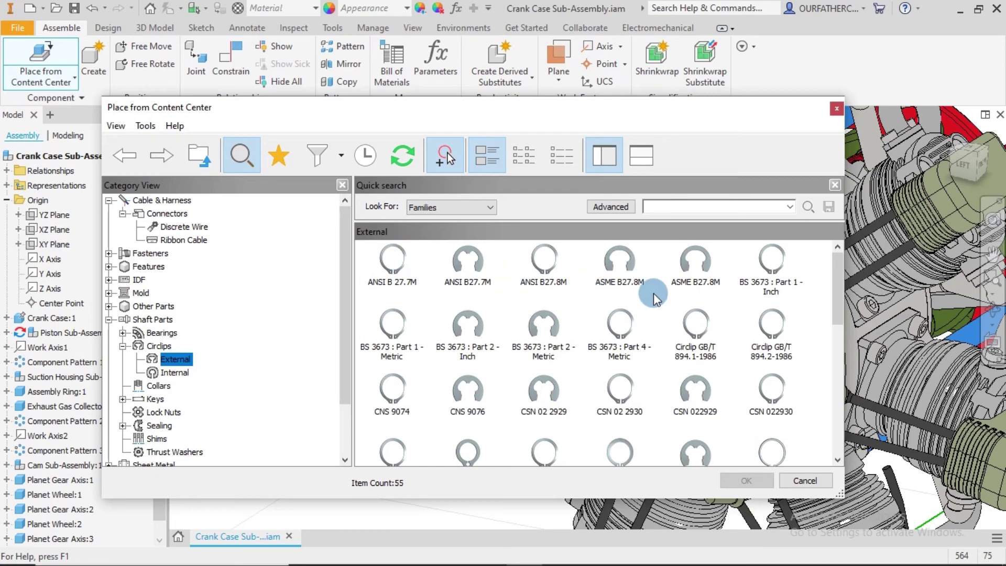
{"action": "scroll", "coordinate": [737, 313], "scroll_direction": "down", "scroll_amount": 3}
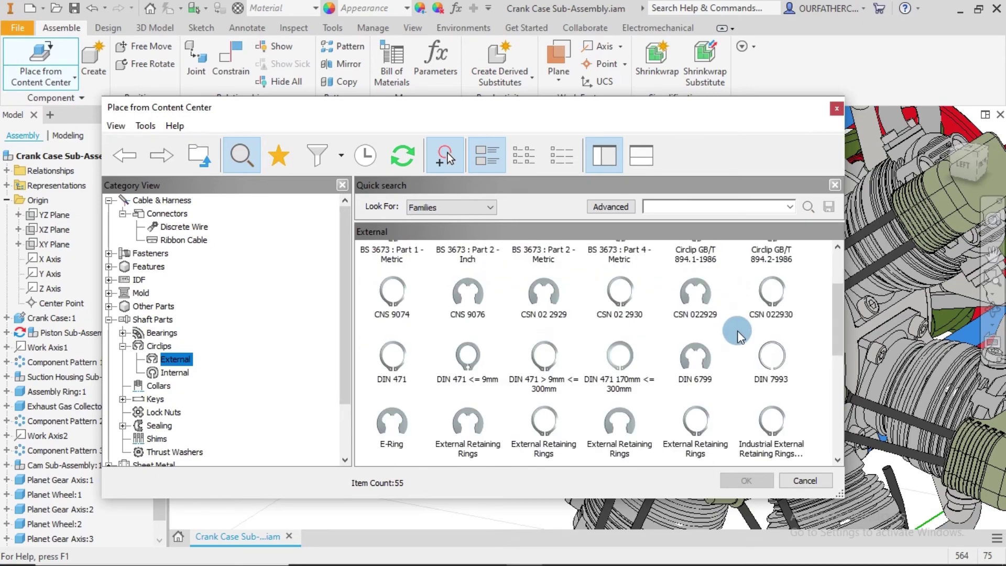
{"action": "left_click", "coordinate": [705, 366]}
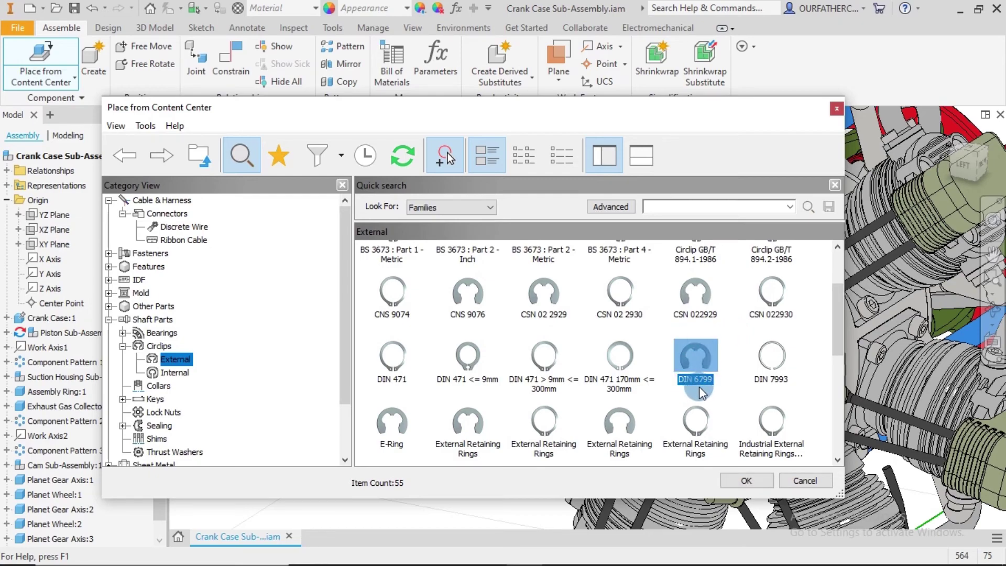
{"action": "left_click", "coordinate": [740, 482]}
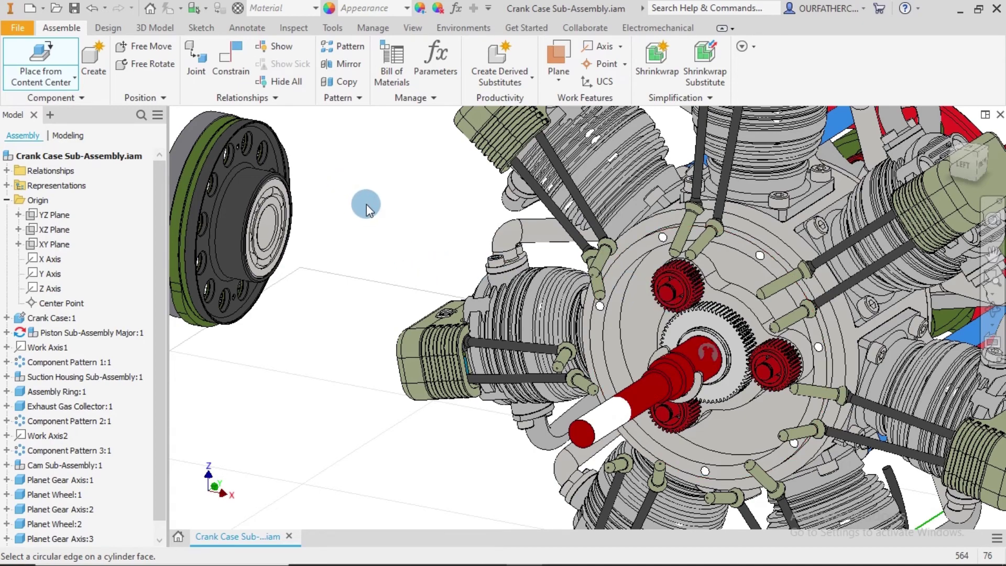
Step: Choose the DIN 618 - T1 HK needle roller bearing from the Content Center's shaft part bearings for placement
{"action": "left_click", "coordinate": [47, 58]}
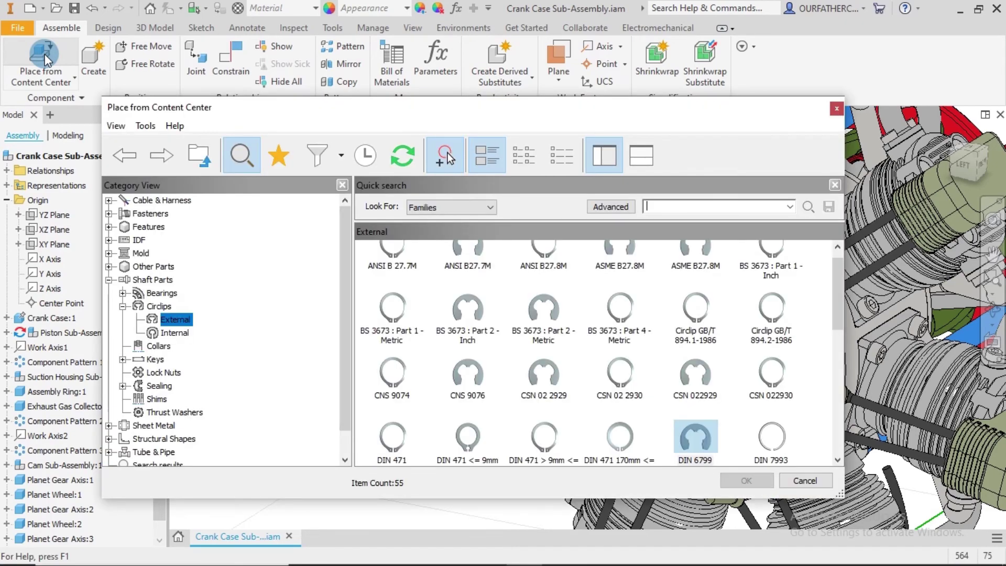
{"action": "left_click", "coordinate": [149, 294]}
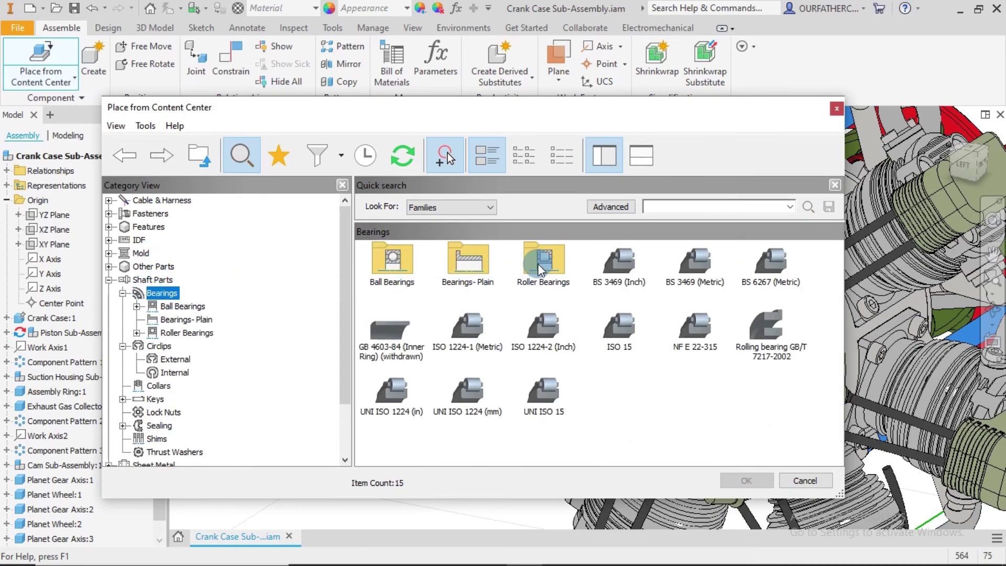
{"action": "double_click", "coordinate": [540, 267]}
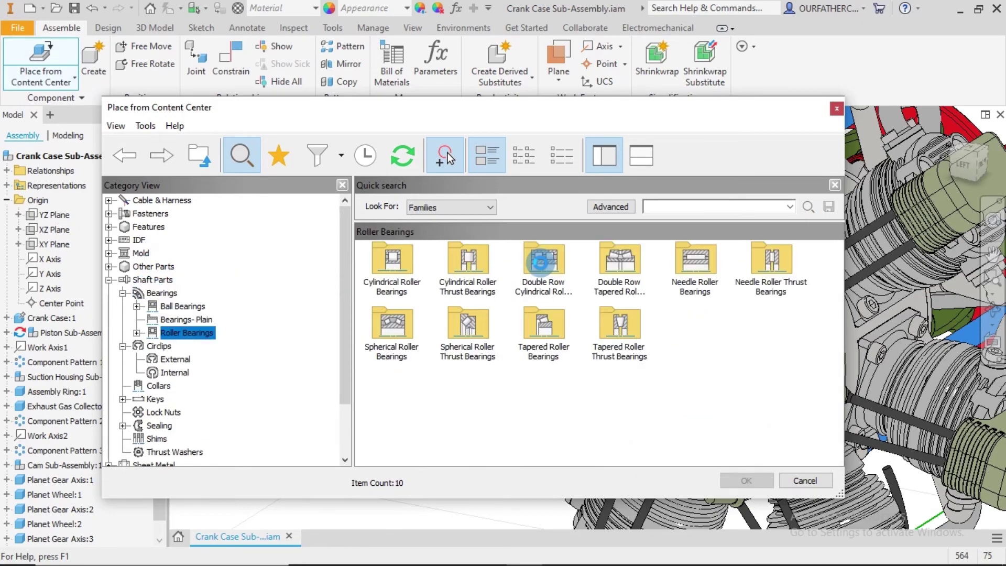
{"action": "left_click", "coordinate": [683, 262]}
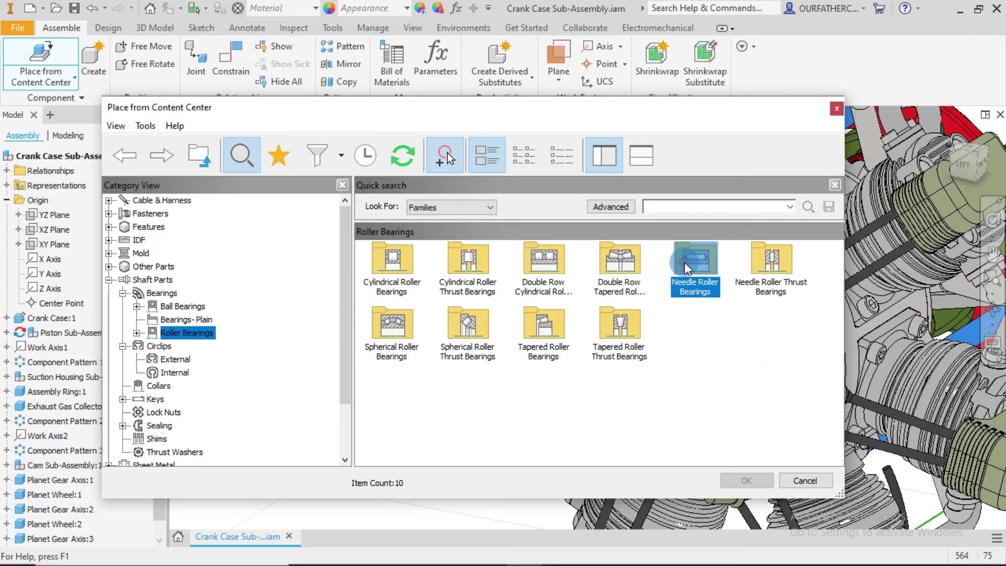
{"action": "double_click", "coordinate": [684, 262]}
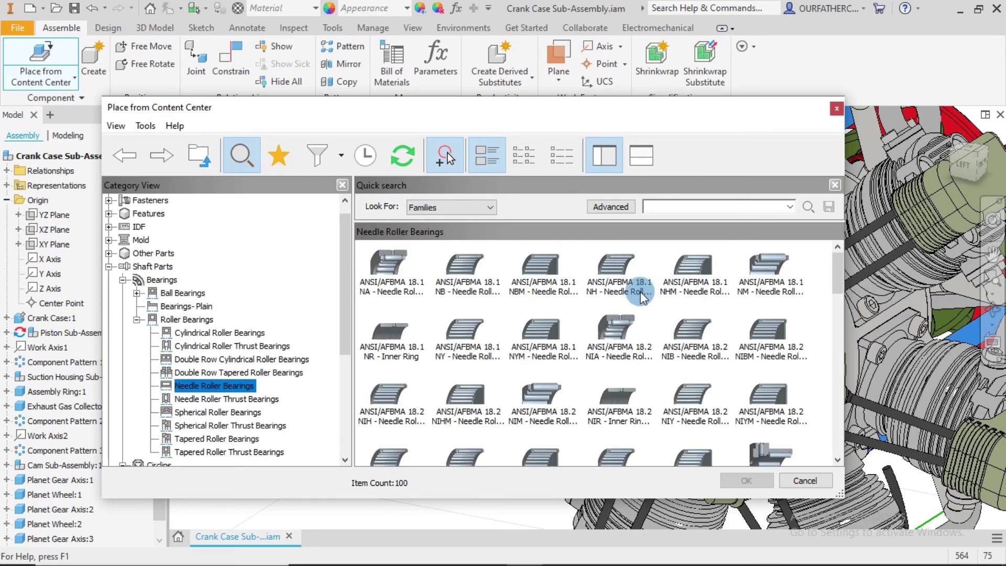
{"action": "scroll", "coordinate": [642, 297], "scroll_direction": "down", "scroll_amount": 2}
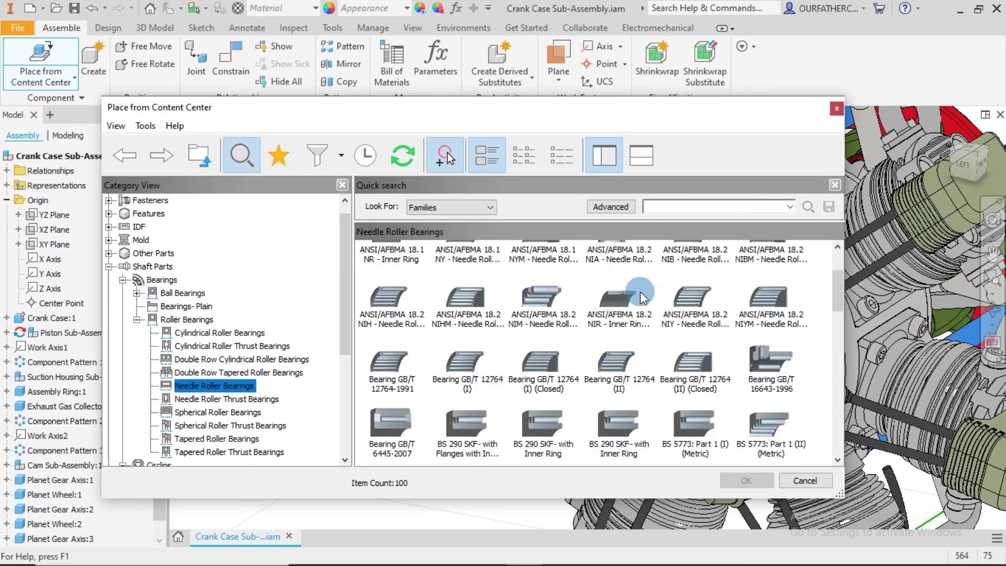
{"action": "scroll", "coordinate": [643, 297], "scroll_direction": "down", "scroll_amount": 1}
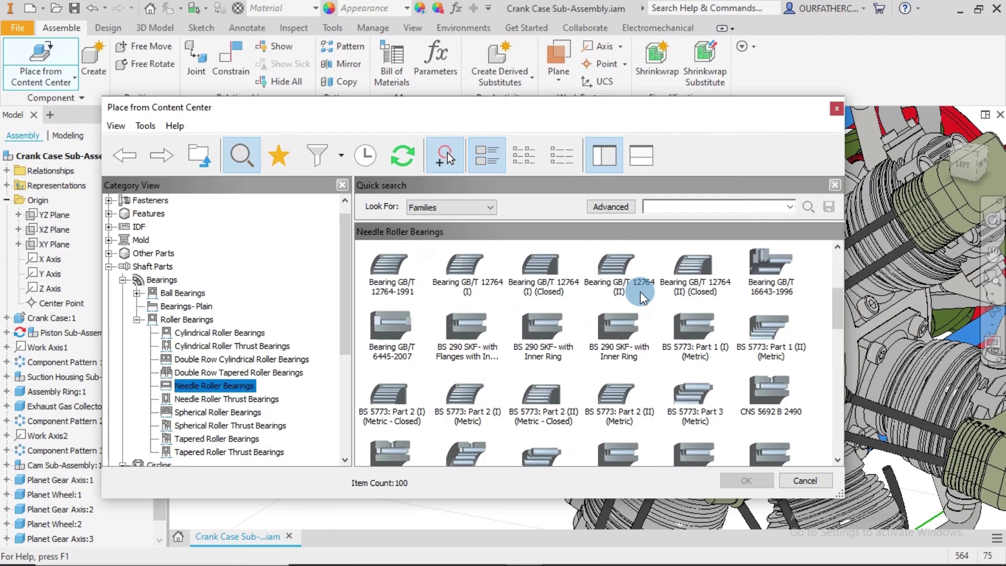
{"action": "scroll", "coordinate": [642, 298], "scroll_direction": "down", "scroll_amount": 2}
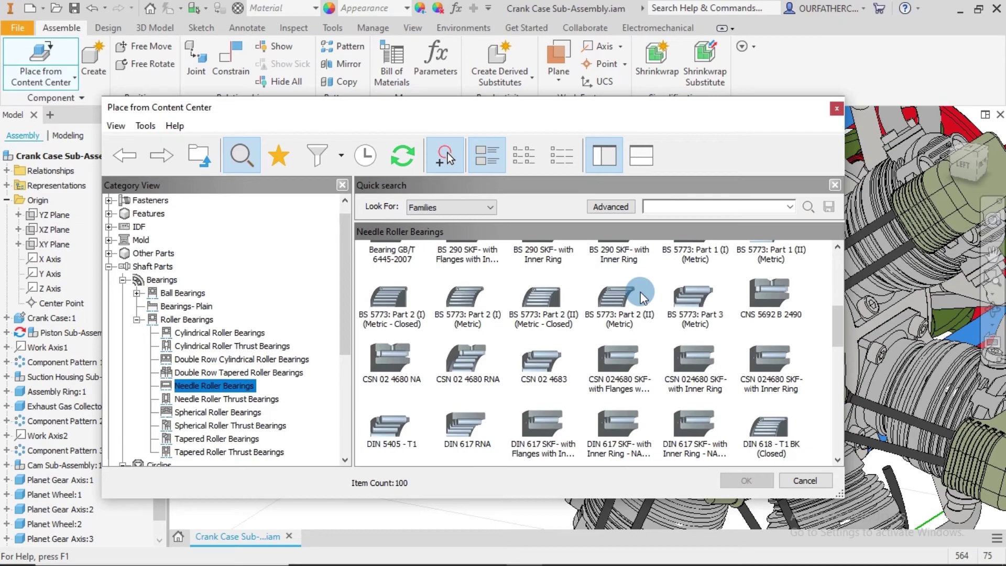
{"action": "scroll", "coordinate": [642, 297], "scroll_direction": "down", "scroll_amount": 2}
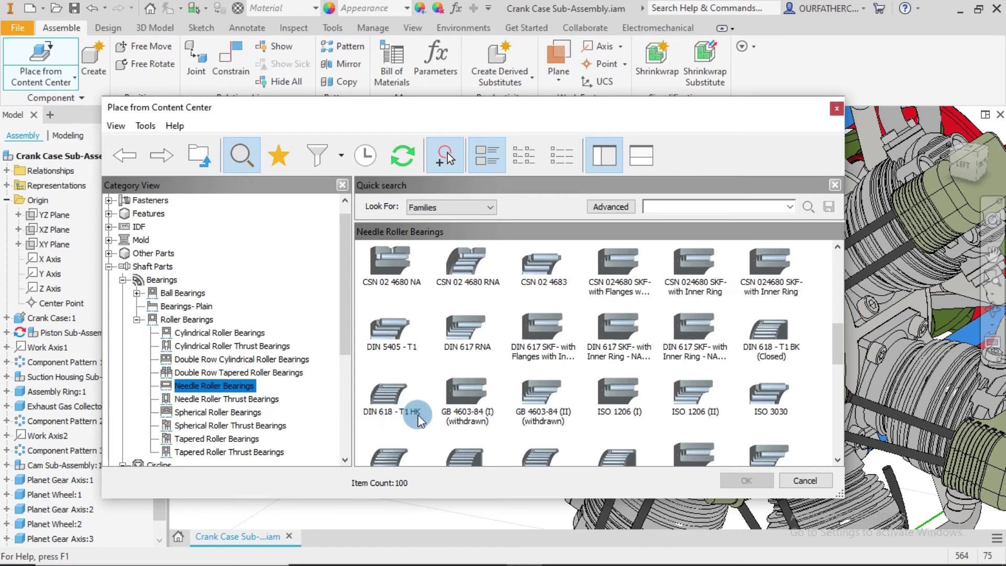
{"action": "left_click", "coordinate": [378, 398]}
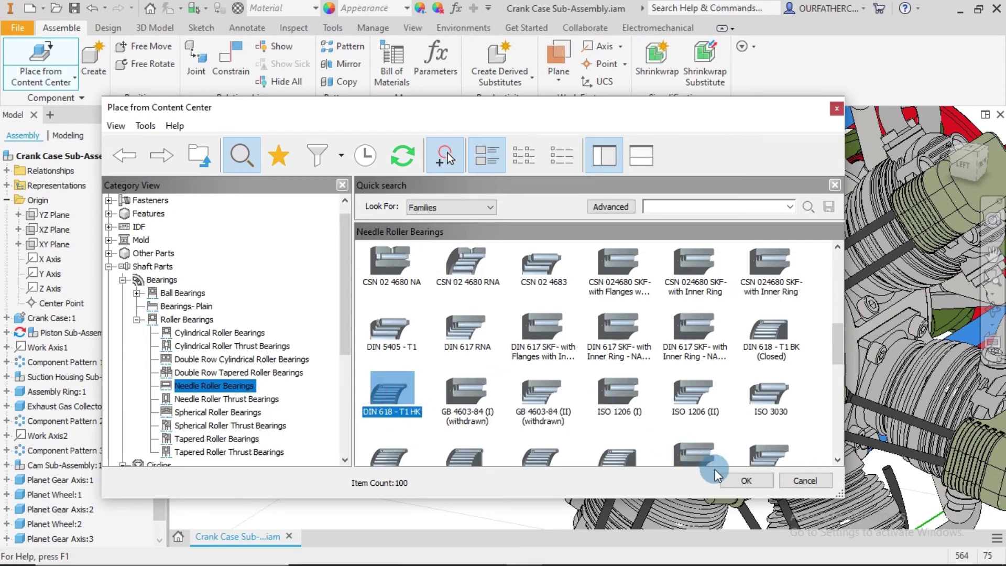
{"action": "left_click", "coordinate": [734, 482]}
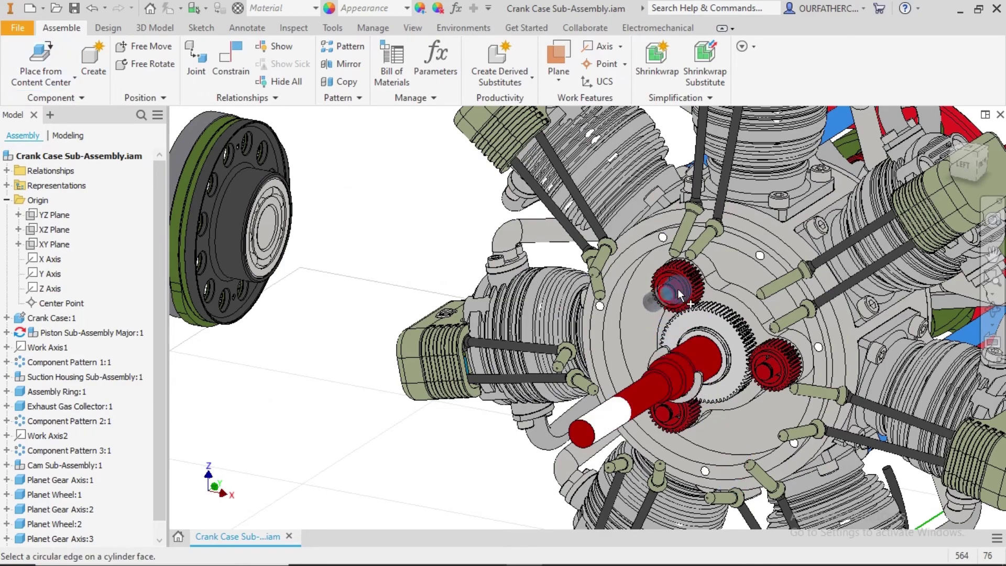
Step: Pick the cylindrical pin of the upper planet gear axis as the placement reference for the needle roller bearing
{"action": "middle_click_drag", "start_coordinate": [671, 314], "coordinate": [671, 291], "text": "shift"}
{"action": "scroll", "coordinate": [671, 291], "scroll_direction": "down", "scroll_amount": 2}
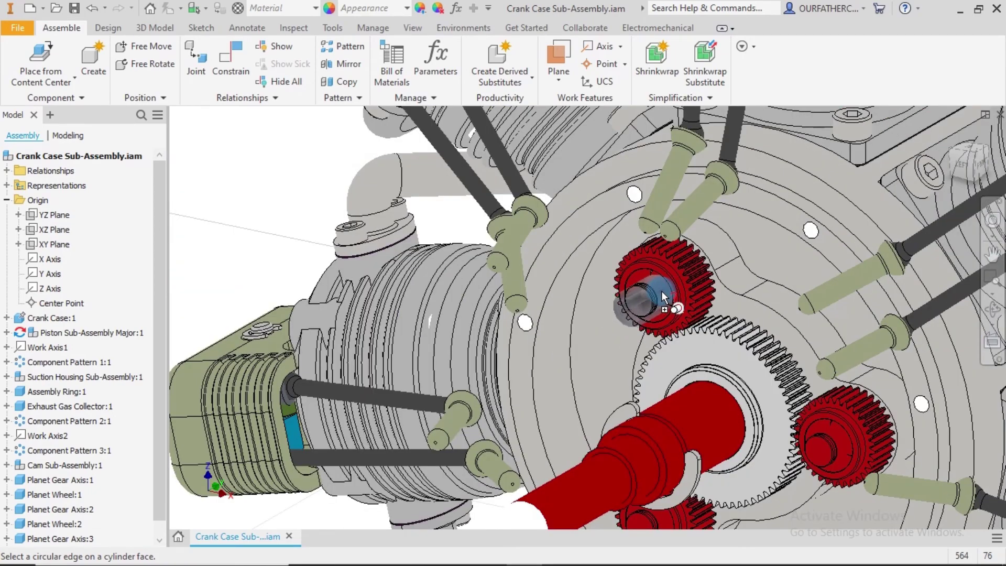
{"action": "middle_click_drag", "start_coordinate": [690, 285], "coordinate": [703, 282], "text": "shift"}
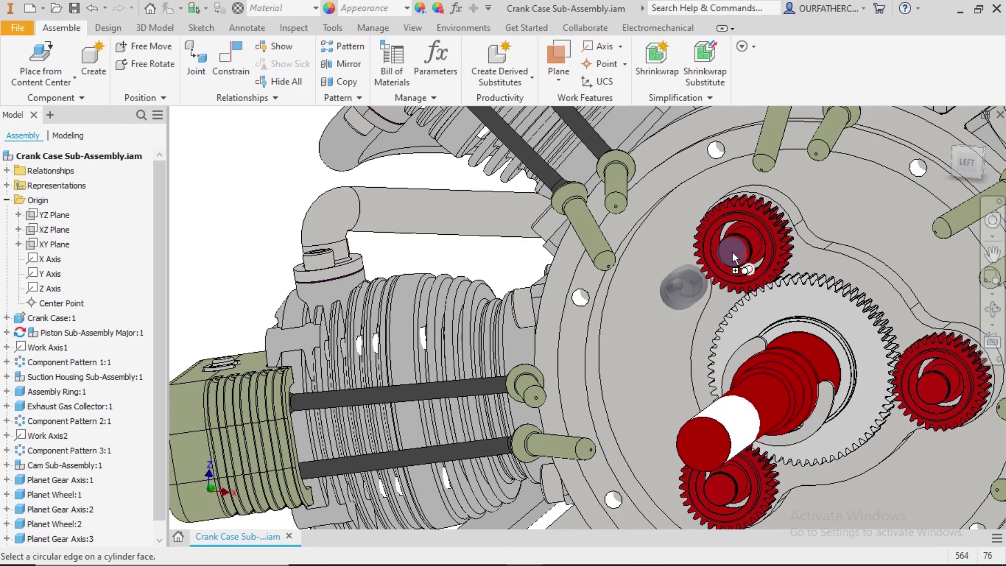
{"action": "scroll", "coordinate": [746, 243], "scroll_direction": "down", "scroll_amount": 2}
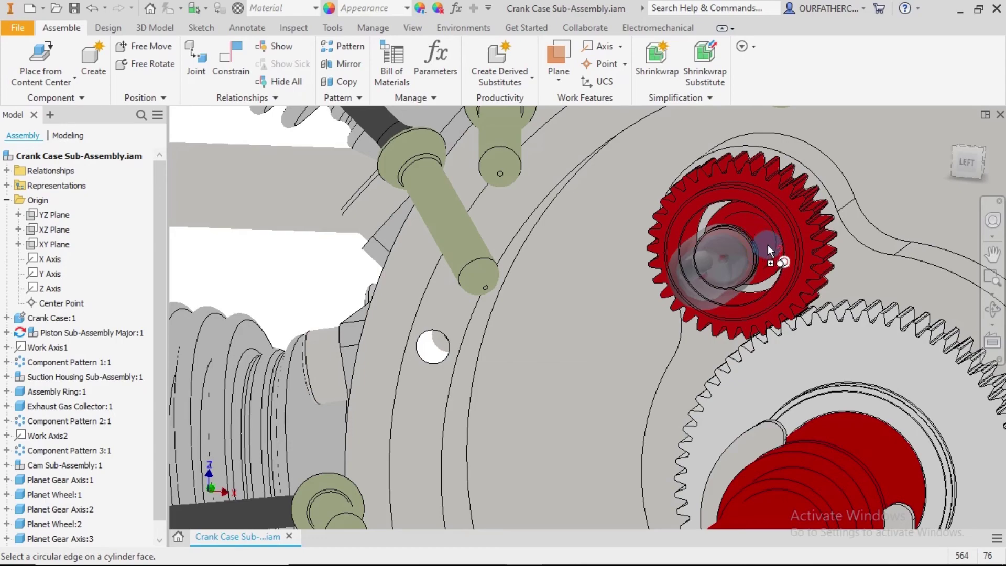
{"action": "middle_click_drag", "start_coordinate": [747, 243], "coordinate": [720, 271], "text": "shift"}
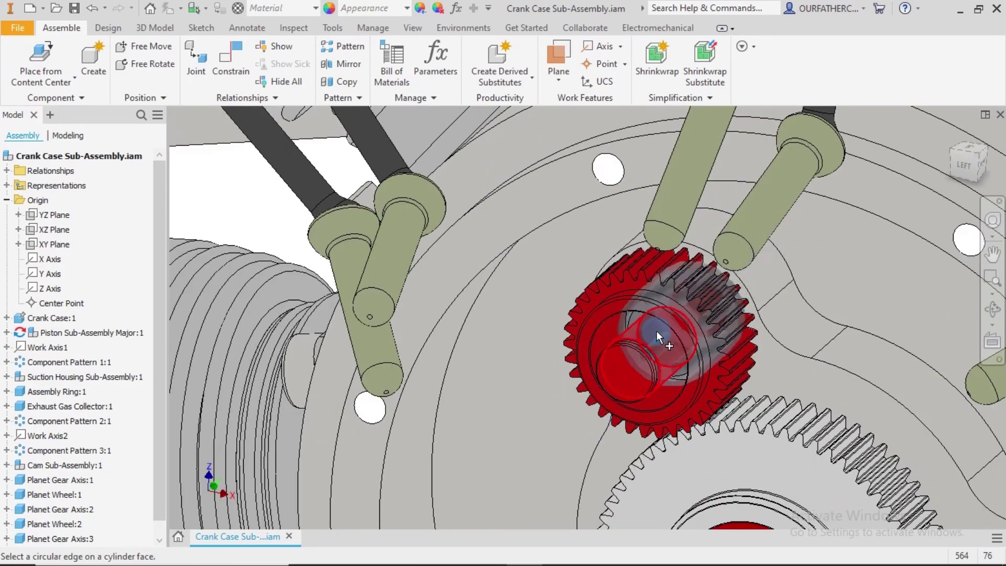
{"action": "left_click", "coordinate": [657, 331]}
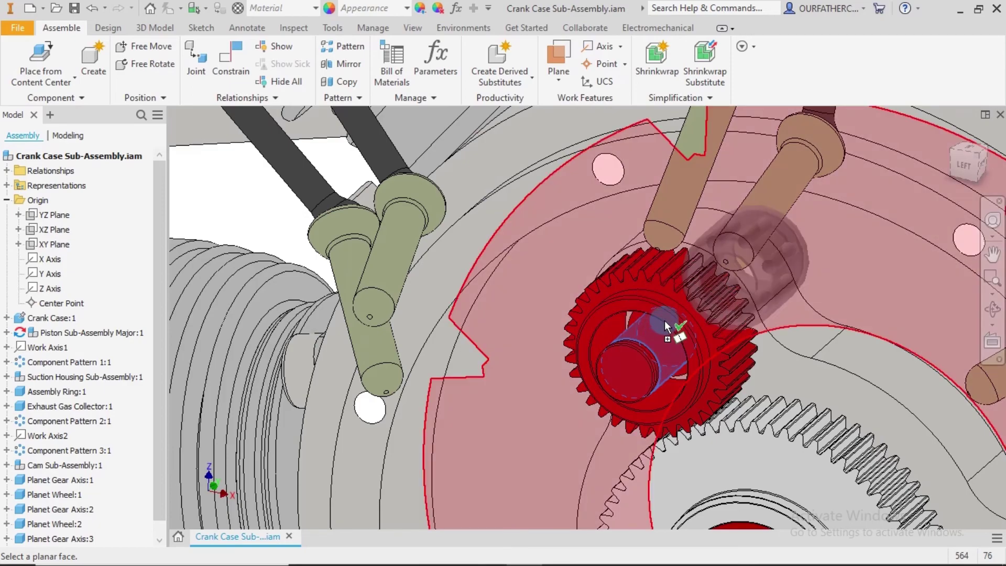
Step: Seat the HK0609 - 6 x 10 x 9 bearing against the planar collar face inside the upper planet wheel
{"action": "mouse_move", "coordinate": [662, 319]}
{"action": "middle_mouse_down", "text": "shift"}
{"action": "mouse_move", "coordinate": [683, 314]}
{"action": "mouse_move", "coordinate": [659, 317]}
{"action": "middle_mouse_up", "text": "shift"}
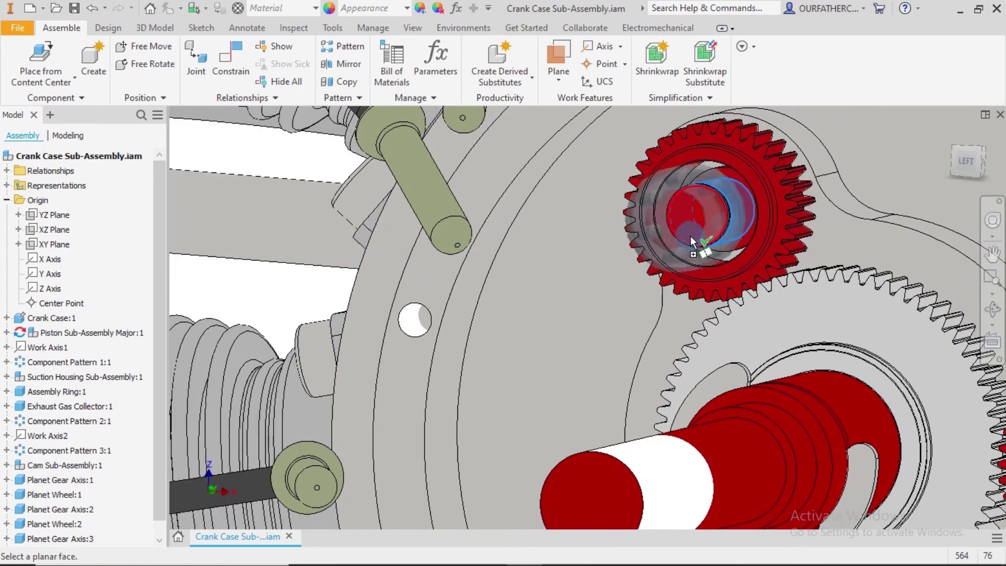
{"action": "middle_click_drag", "start_coordinate": [656, 241], "coordinate": [626, 245], "text": "shift"}
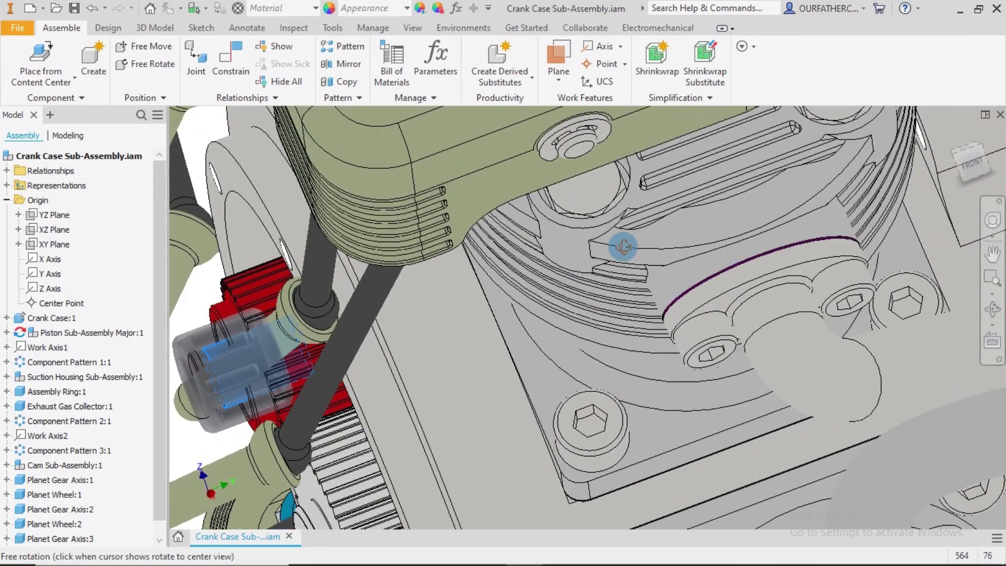
{"action": "middle_click_drag", "start_coordinate": [623, 246], "coordinate": [645, 247], "text": "shift"}
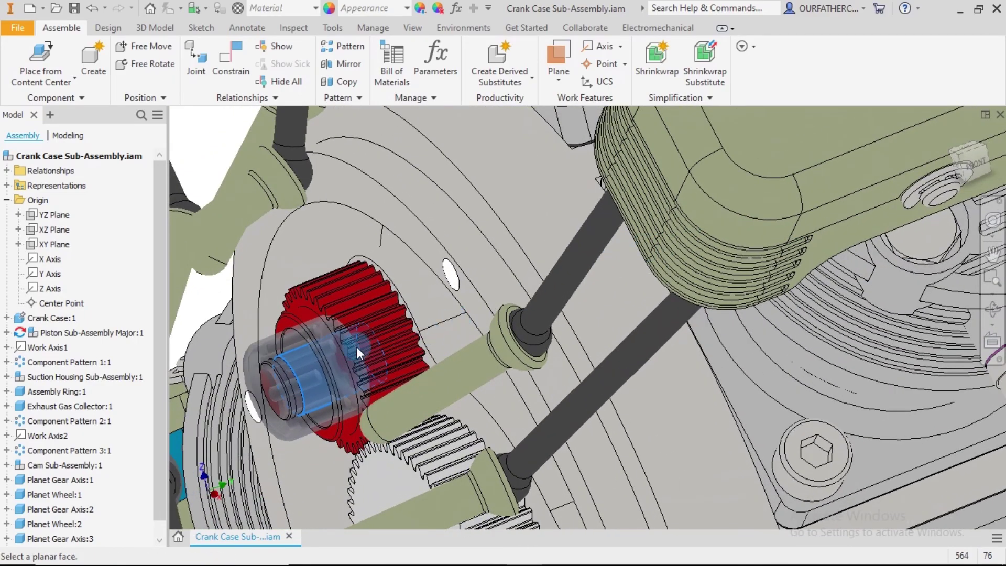
{"action": "middle_click_drag", "start_coordinate": [352, 354], "coordinate": [454, 332], "text": "shift"}
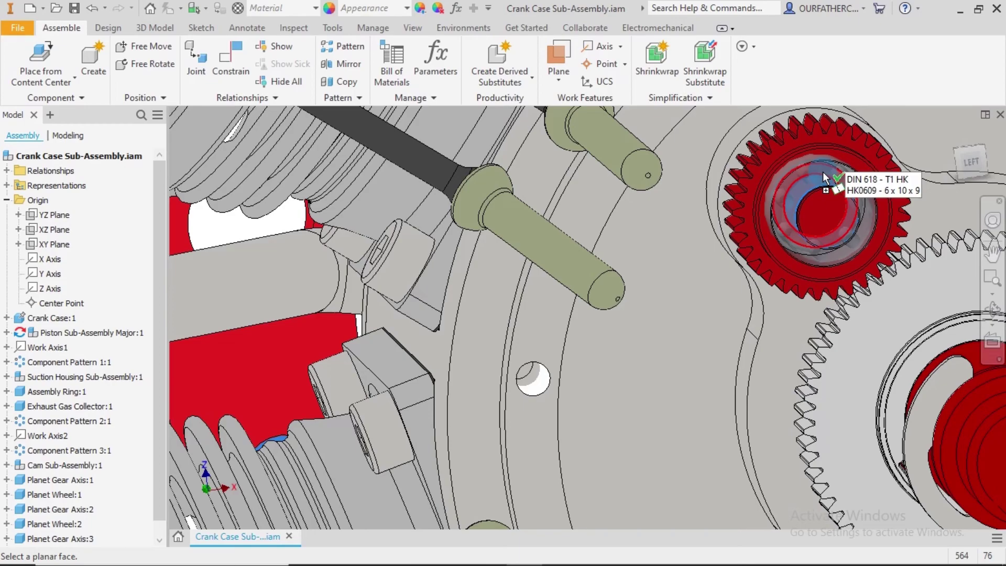
{"action": "left_click", "coordinate": [823, 172]}
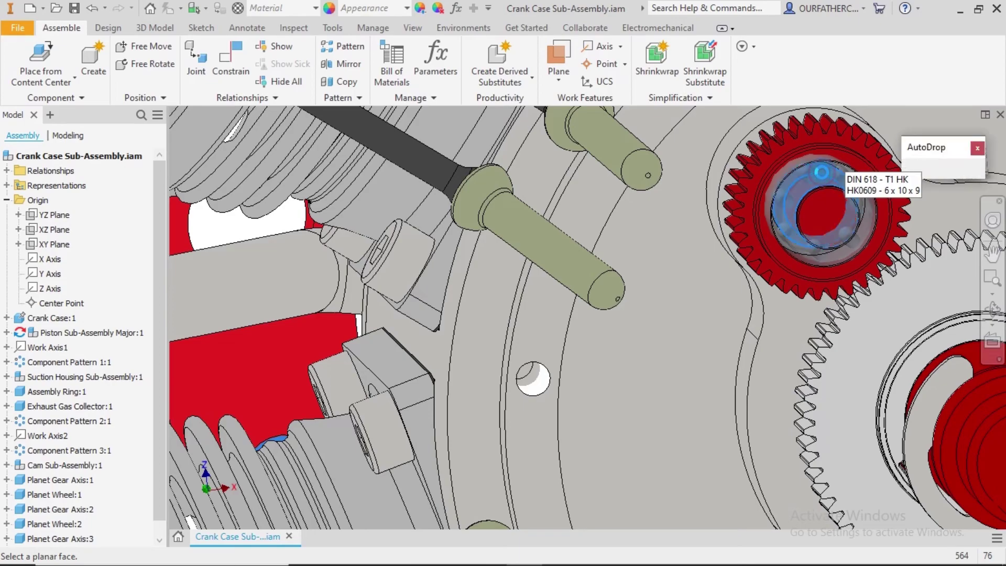
Step: Check the bearing's fit in the upper planet wheel against the other wheels, and apply the insertion while continuing with another bearing
{"action": "middle_click_drag", "start_coordinate": [784, 263], "coordinate": [806, 267], "text": "shift"}
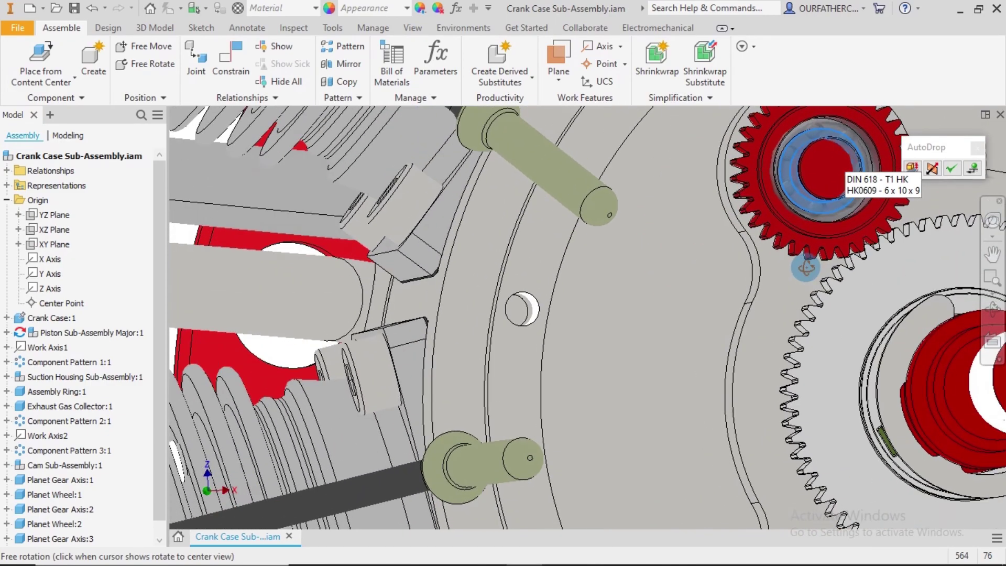
{"action": "middle_click_drag", "start_coordinate": [923, 253], "coordinate": [737, 316]}
{"action": "left_click_drag", "start_coordinate": [948, 145], "coordinate": [825, 153]}
{"action": "middle_click_drag", "start_coordinate": [946, 169], "coordinate": [968, 171]}
{"action": "left_click", "coordinate": [968, 171]}
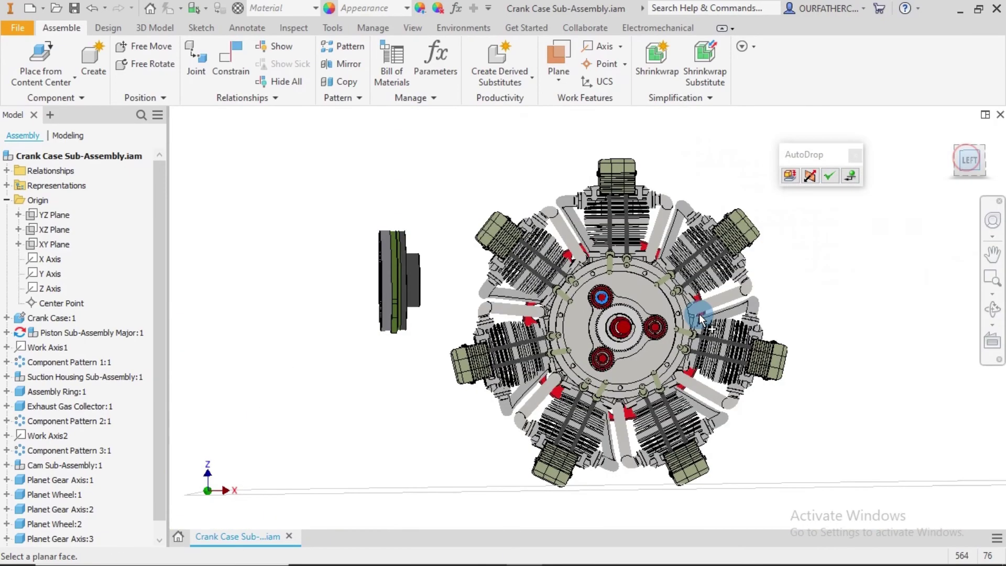
{"action": "scroll", "coordinate": [614, 302], "scroll_direction": "up", "scroll_amount": 2}
{"action": "scroll", "coordinate": [603, 291], "scroll_direction": "down", "scroll_amount": 7}
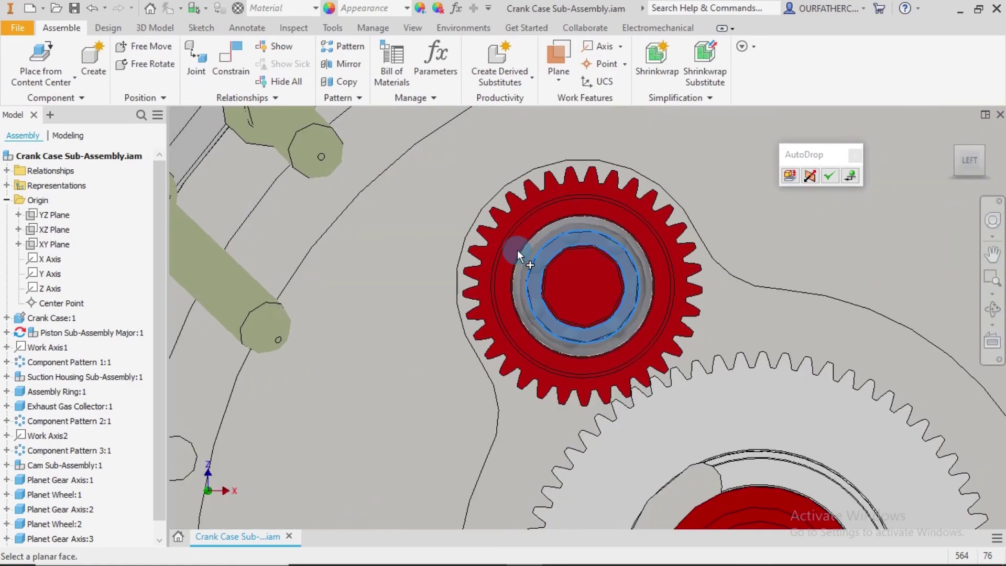
{"action": "scroll", "coordinate": [565, 344], "scroll_direction": "down", "scroll_amount": 3}
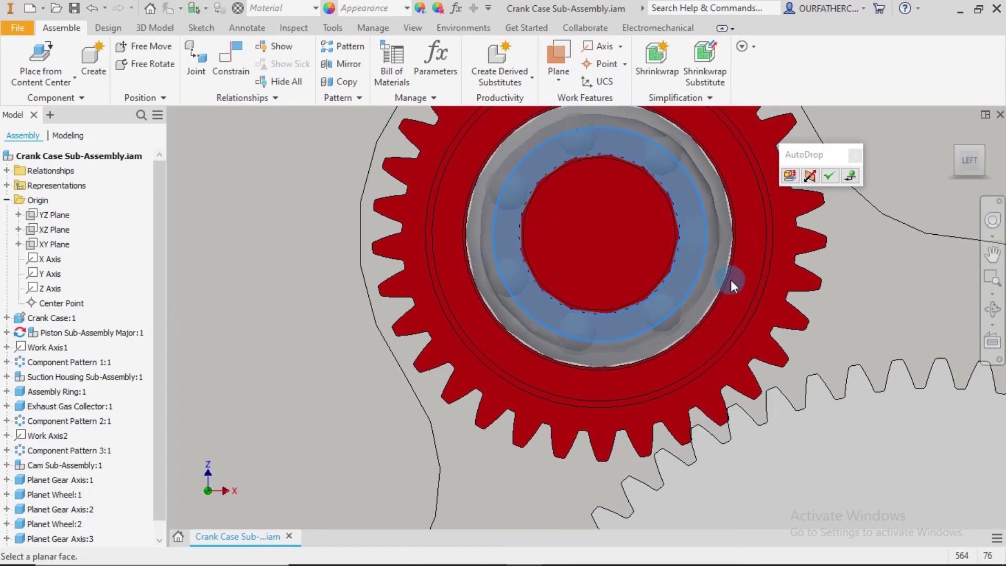
{"action": "middle_click_drag", "start_coordinate": [628, 234], "coordinate": [232, 229], "text": "shift"}
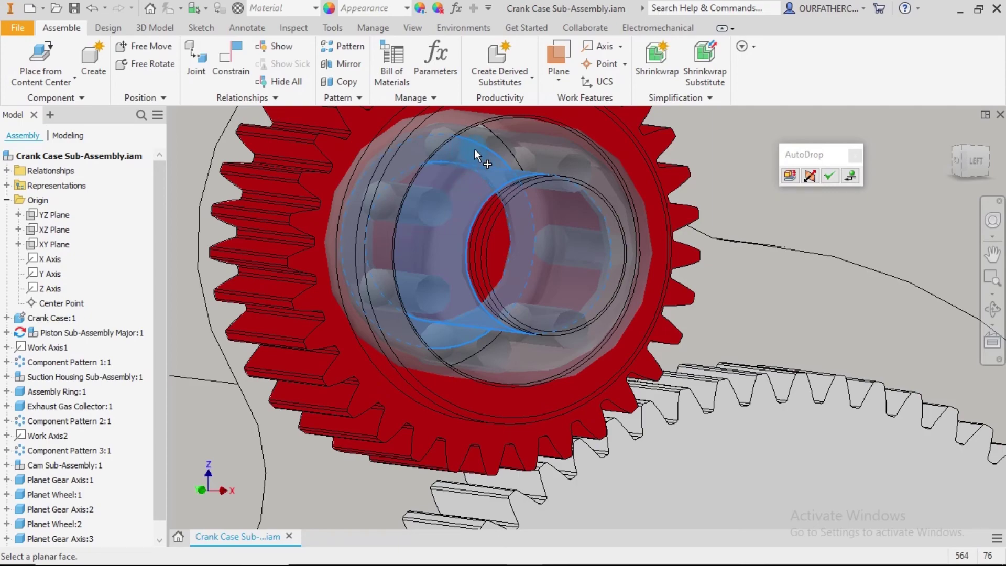
{"action": "scroll", "coordinate": [582, 253], "scroll_direction": "up", "scroll_amount": 2}
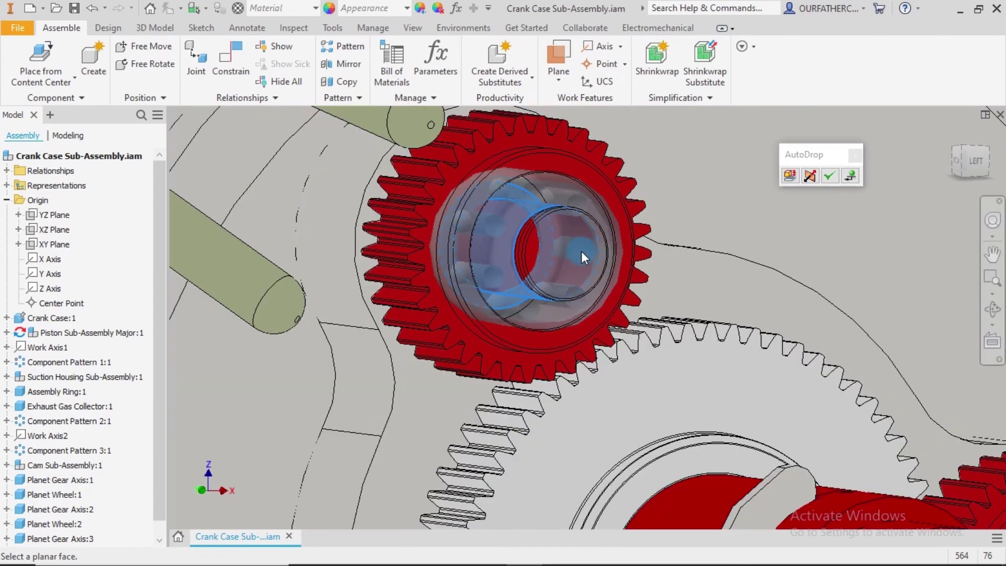
{"action": "scroll", "coordinate": [624, 290], "scroll_direction": "up", "scroll_amount": 4}
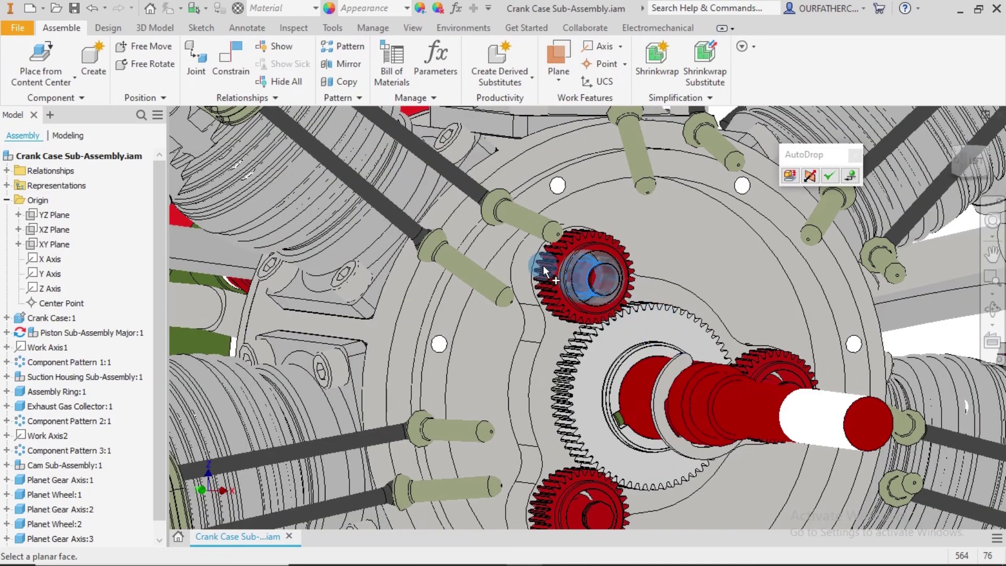
{"action": "middle_click_drag", "start_coordinate": [528, 234], "coordinate": [340, 110]}
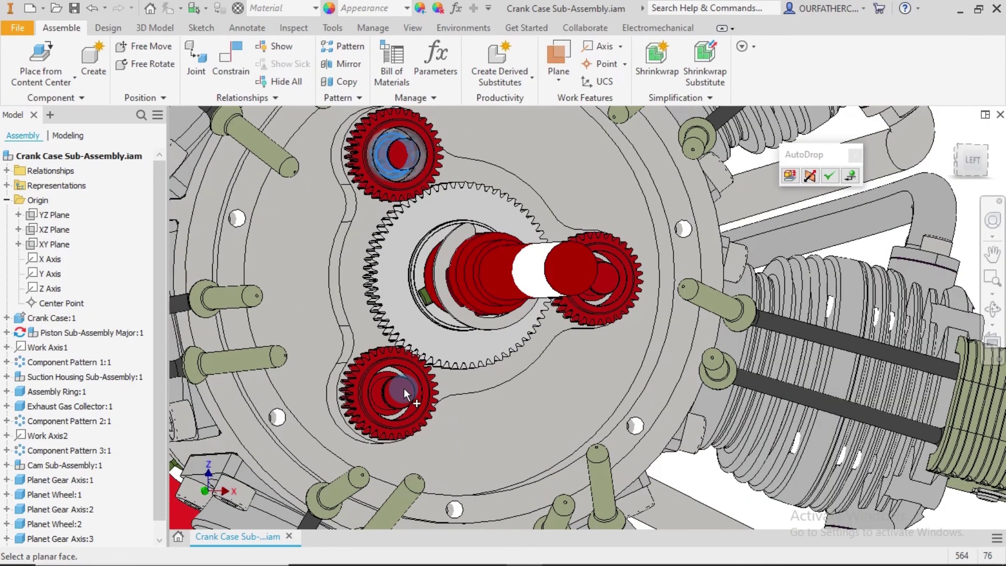
{"action": "scroll", "coordinate": [403, 388], "scroll_direction": "down", "scroll_amount": 4}
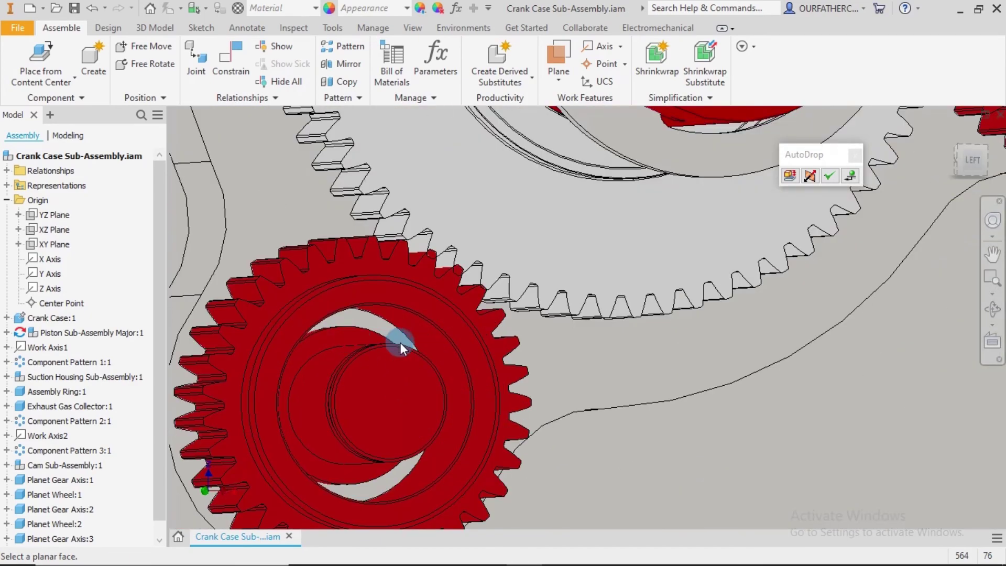
{"action": "scroll", "coordinate": [468, 321], "scroll_direction": "up", "scroll_amount": 5}
{"action": "middle_click_drag", "start_coordinate": [565, 287], "coordinate": [559, 372]}
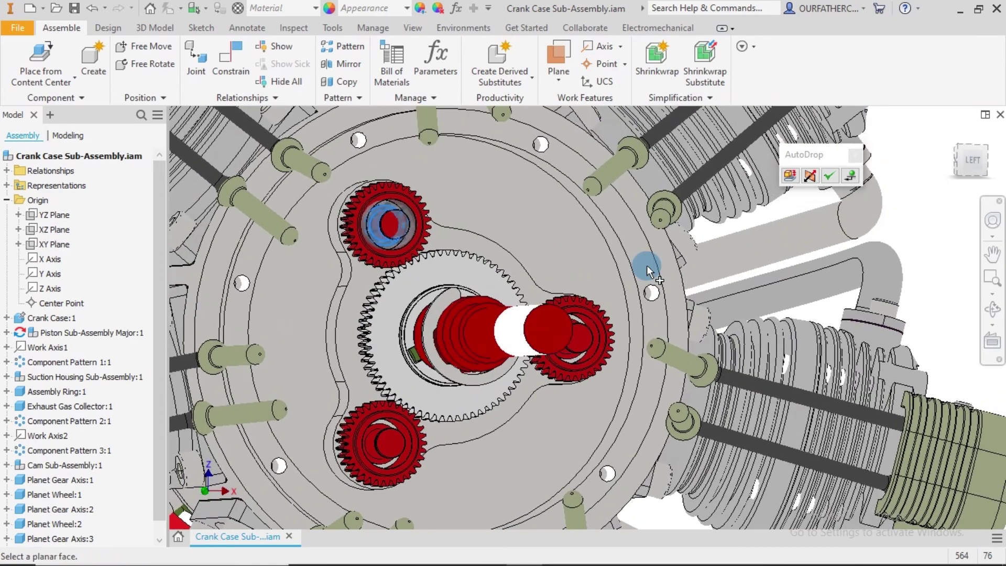
{"action": "left_click", "coordinate": [832, 178]}
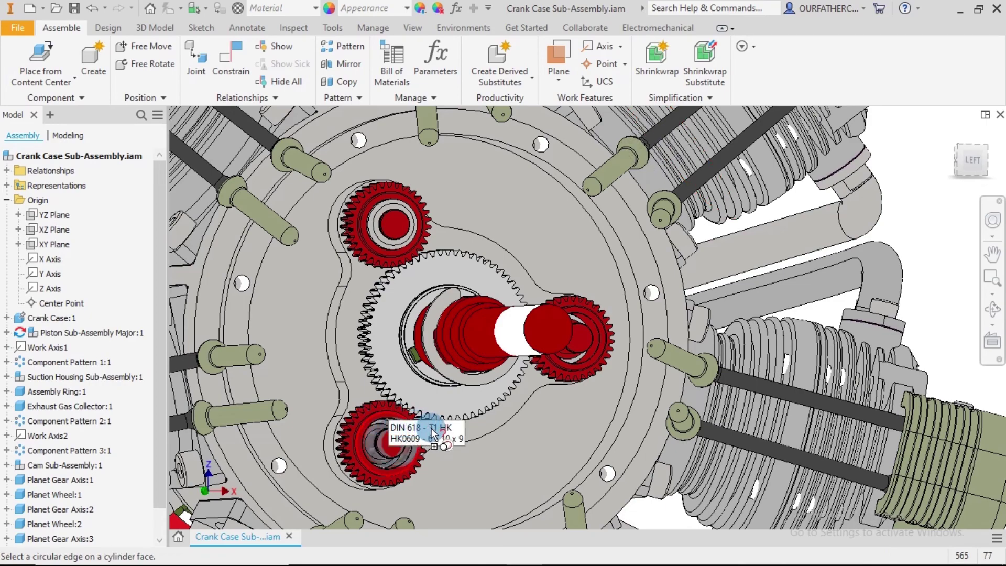
Step: Place an HK0609 - 6 x 10 x 9 needle roller bearing on the lower-left planet gear axis, seated against the collar face inside its wheel
{"action": "middle_click_drag", "start_coordinate": [435, 436], "coordinate": [514, 317], "text": "shift"}
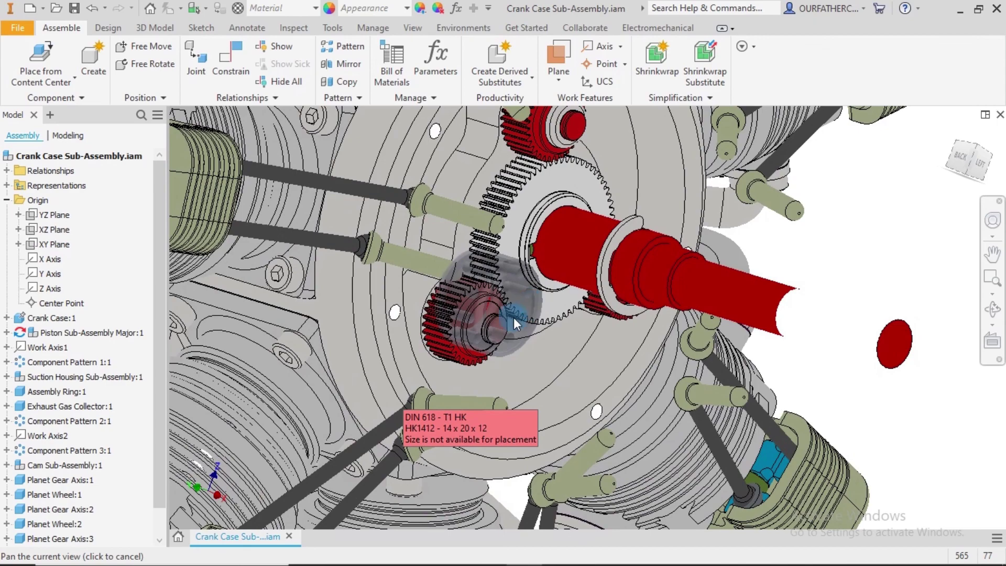
{"action": "scroll", "coordinate": [510, 321], "scroll_direction": "up", "scroll_amount": 5}
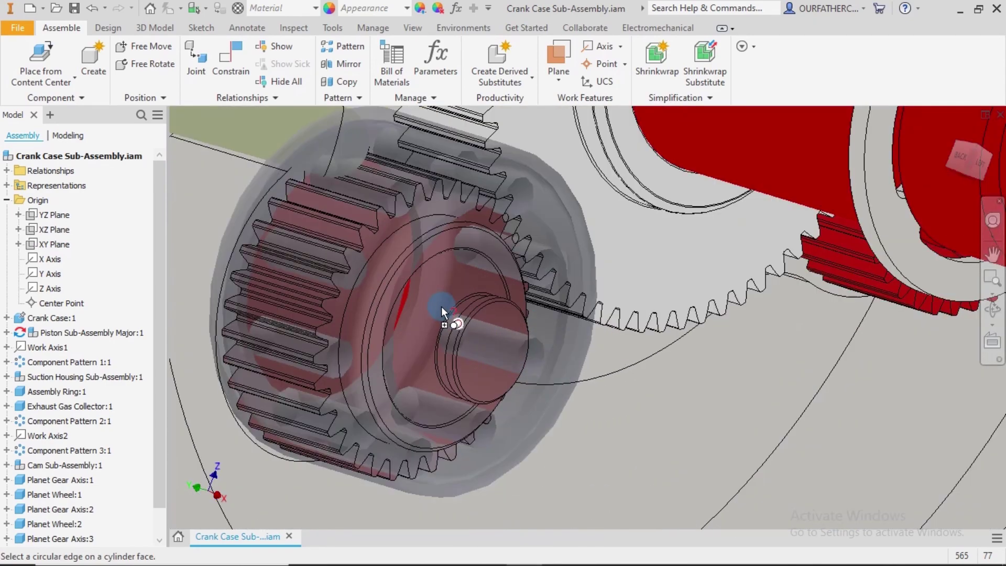
{"action": "left_click", "coordinate": [436, 304]}
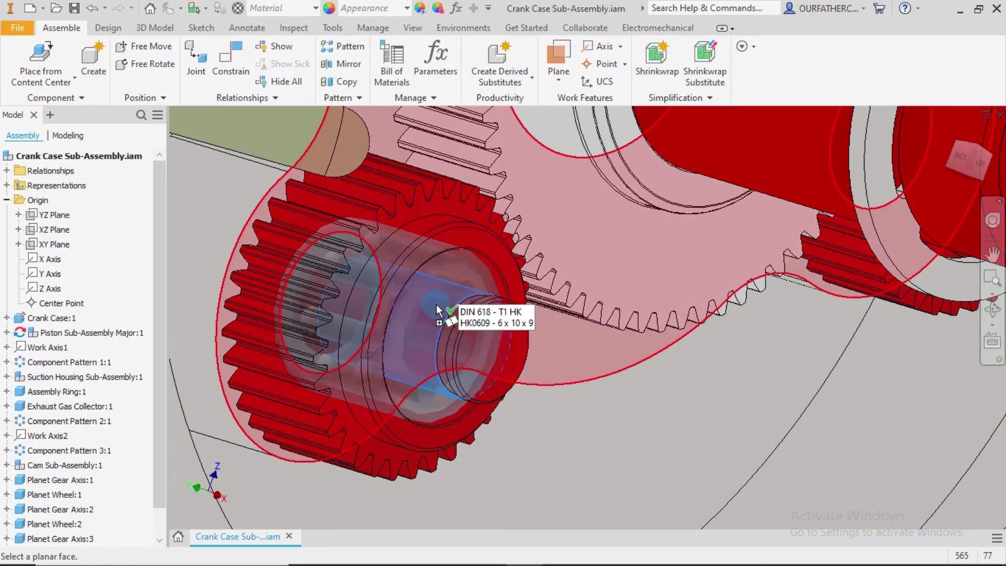
{"action": "middle_click_drag", "start_coordinate": [436, 305], "coordinate": [393, 297], "text": "shift"}
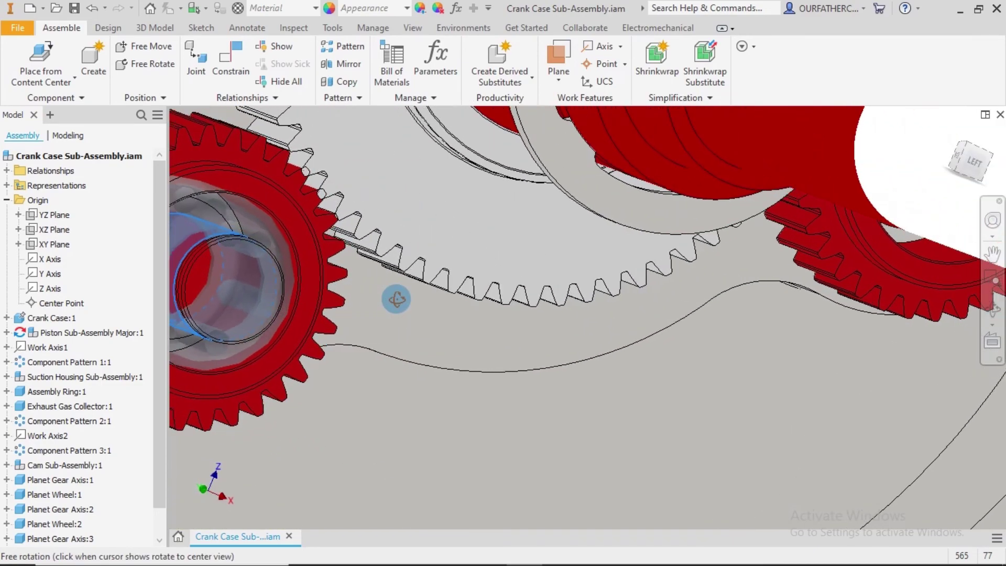
{"action": "middle_click_drag", "start_coordinate": [726, 295], "coordinate": [1005, 302]}
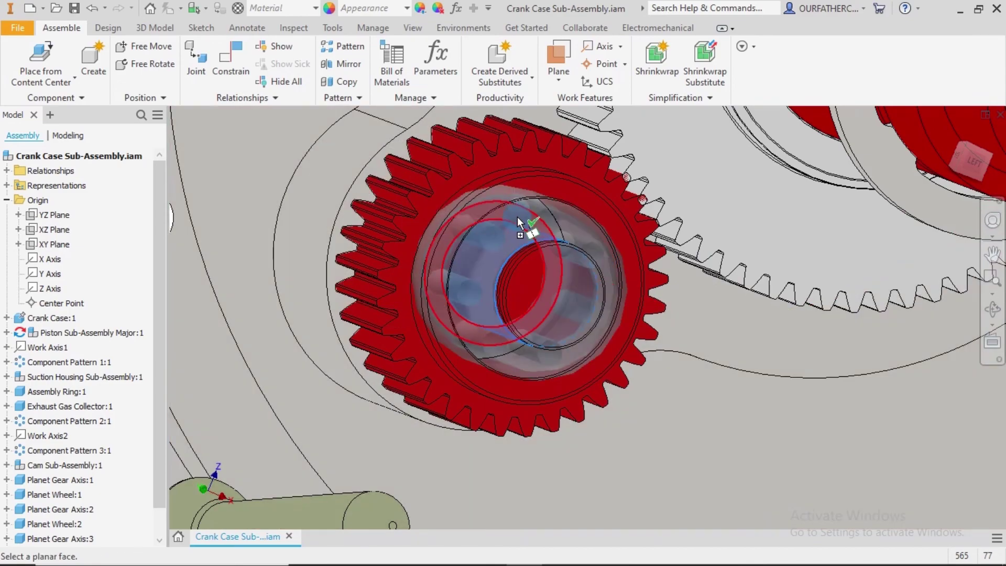
{"action": "left_click", "coordinate": [517, 216]}
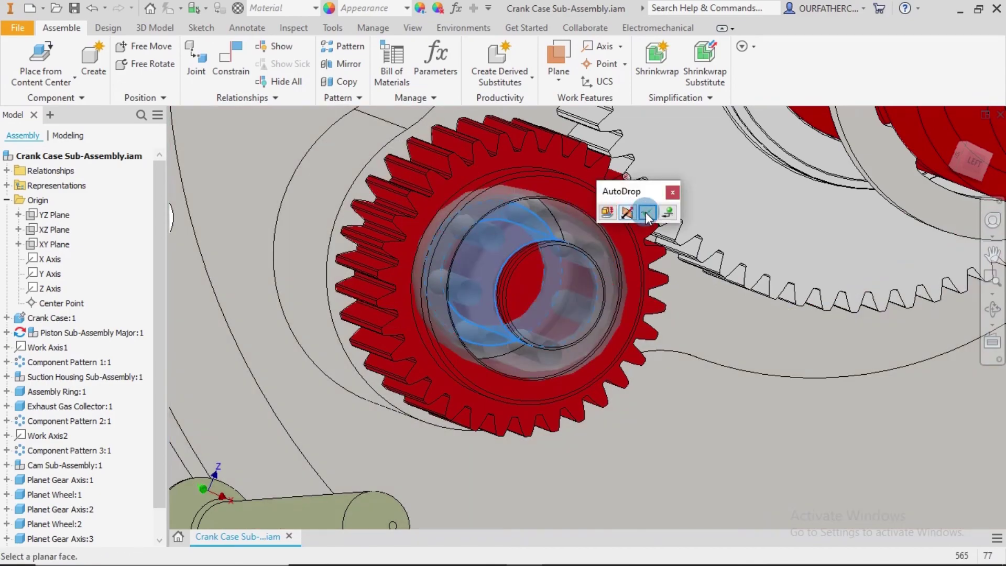
{"action": "left_click", "coordinate": [651, 212]}
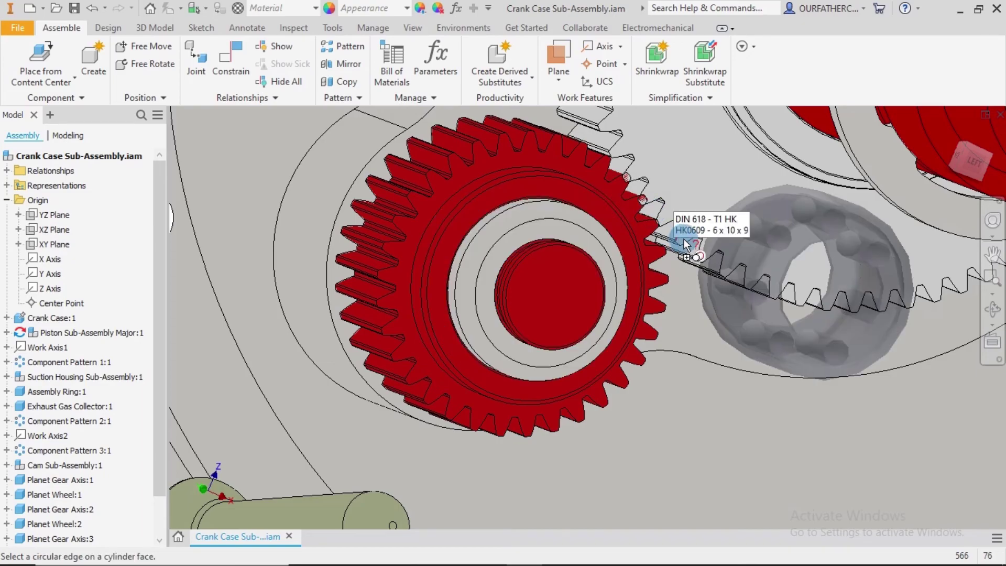
Step: Place the third HK0609 - 6 x 10 x 9 bearing on the right planet gear axis against its inner collar face, and finish the bearing placement
{"action": "scroll", "coordinate": [683, 241], "scroll_direction": "up", "scroll_amount": 6}
{"action": "middle_click_drag", "start_coordinate": [753, 256], "coordinate": [731, 241]}
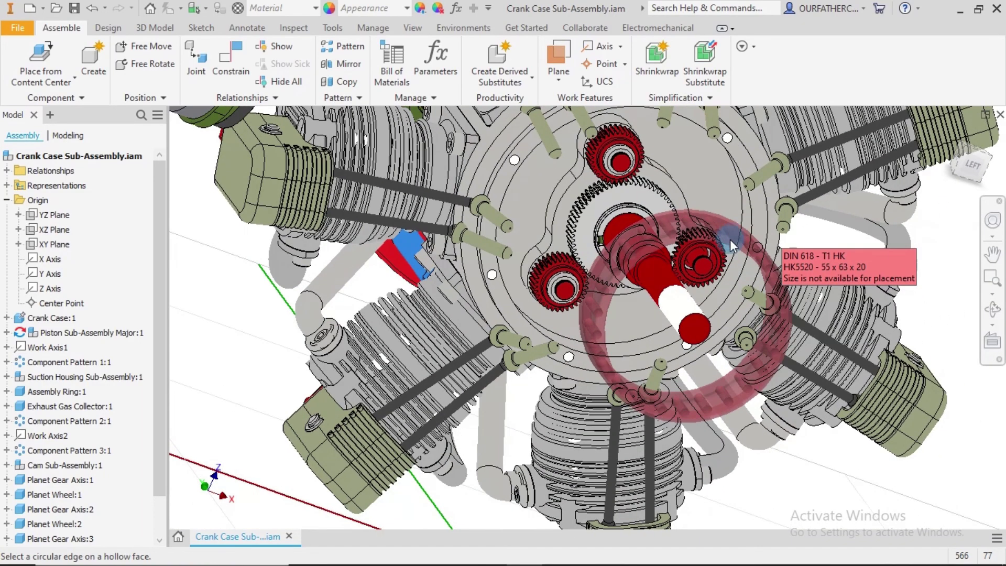
{"action": "scroll", "coordinate": [706, 254], "scroll_direction": "up", "scroll_amount": 10}
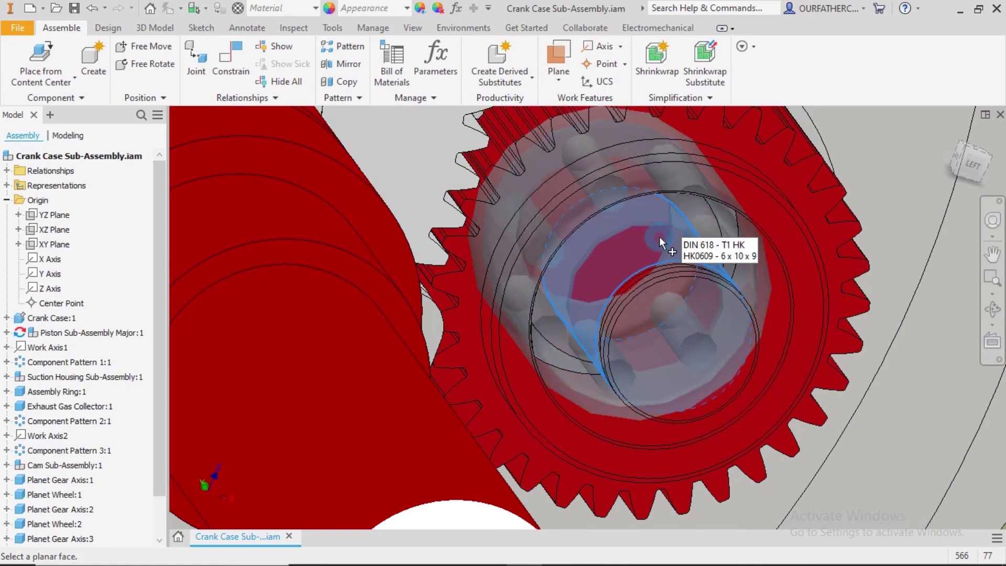
{"action": "left_click", "coordinate": [659, 237]}
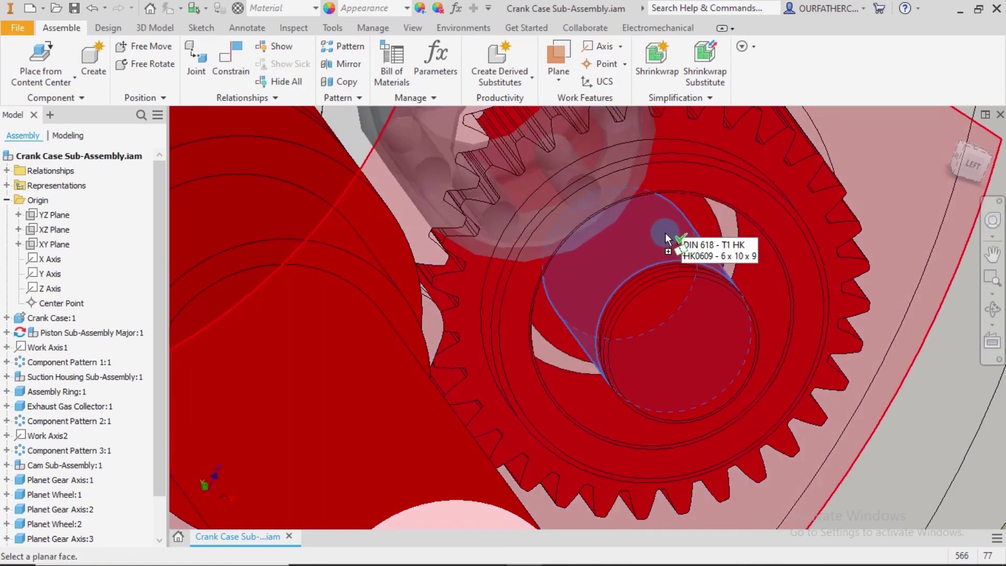
{"action": "scroll", "coordinate": [665, 233], "scroll_direction": "down", "scroll_amount": 5}
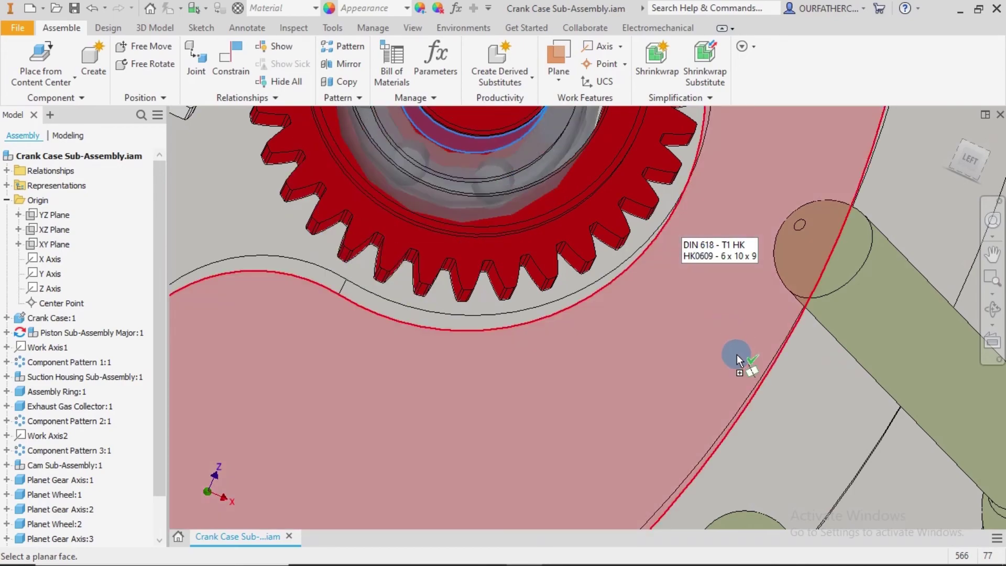
{"action": "middle_click_drag", "start_coordinate": [676, 189], "coordinate": [737, 371]}
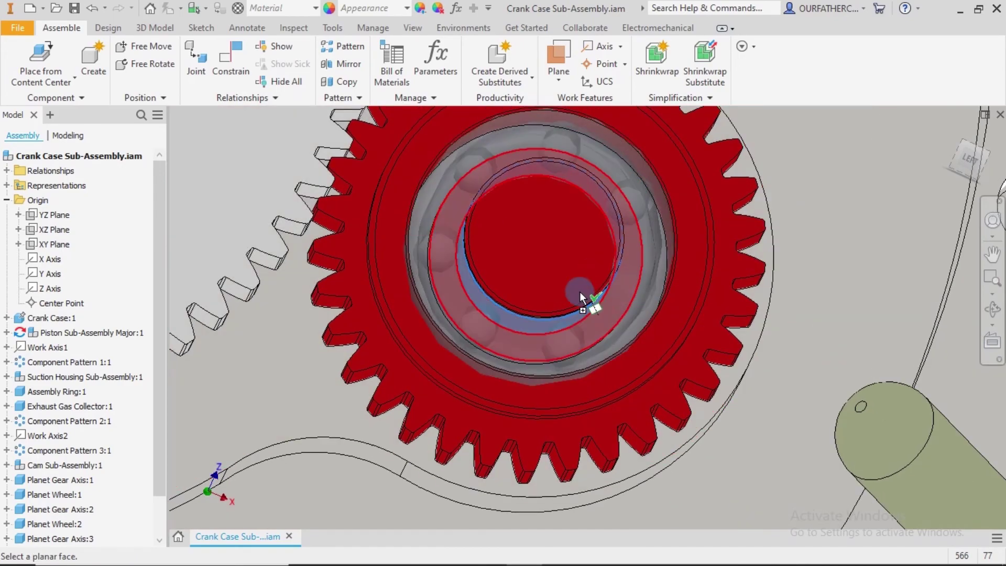
{"action": "left_click", "coordinate": [555, 331]}
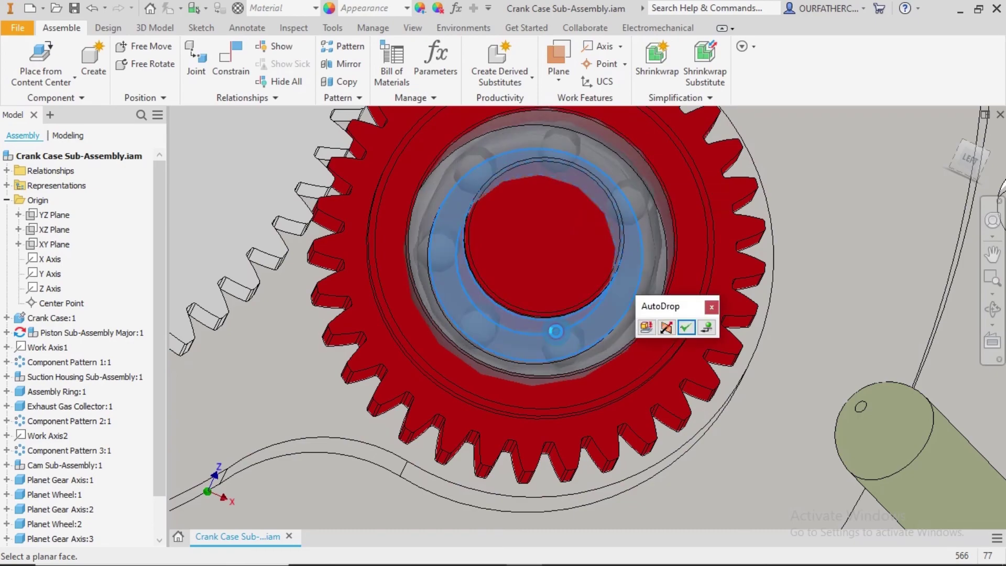
{"action": "left_click", "coordinate": [686, 329]}
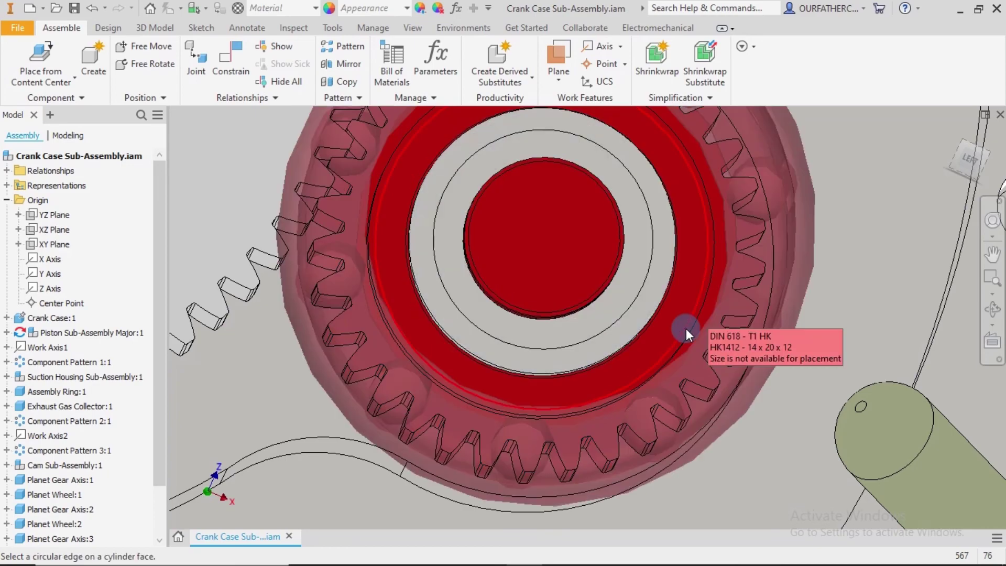
{"action": "left_click", "coordinate": [686, 328]}
{"action": "scroll", "coordinate": [810, 295], "scroll_direction": "up", "scroll_amount": 5}
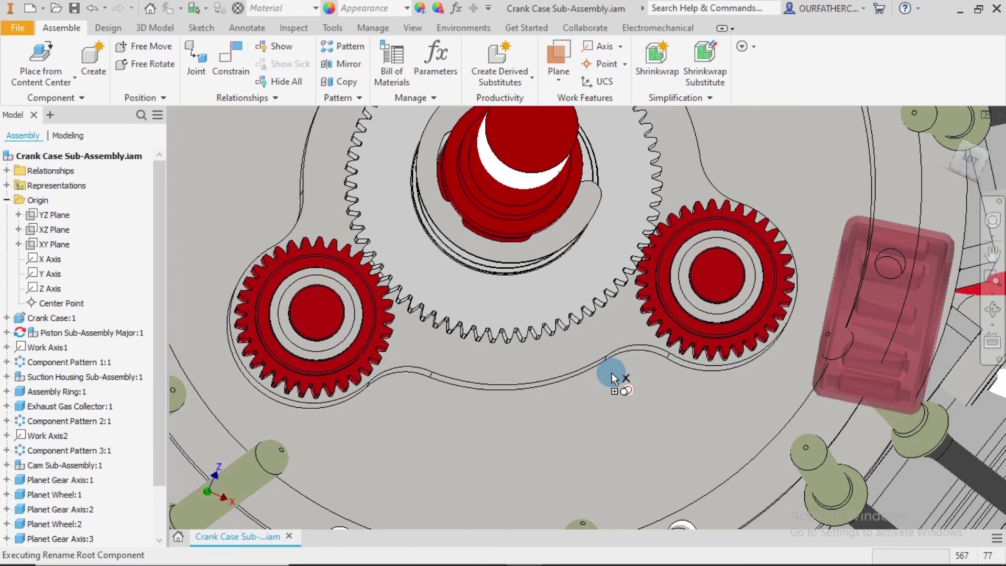
{"action": "scroll", "coordinate": [612, 373], "scroll_direction": "up", "scroll_amount": 10}
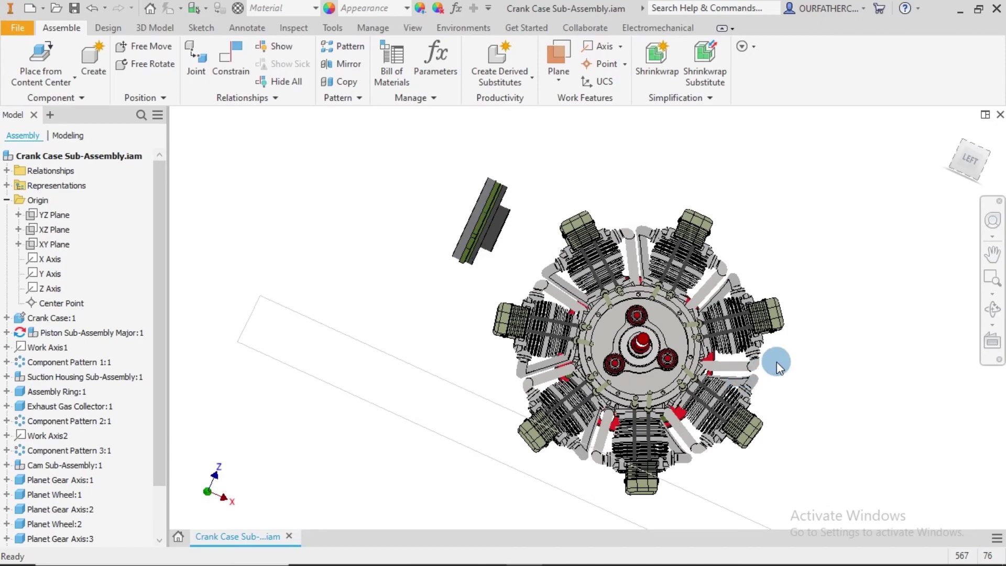
Step: Choose the DIN 6799 external circlip from the Content Center's shaft parts for placement in the assembly
{"action": "middle_click_drag", "start_coordinate": [795, 354], "coordinate": [655, 381], "text": "shift"}
{"action": "scroll", "coordinate": [631, 373], "scroll_direction": "up", "scroll_amount": 5}
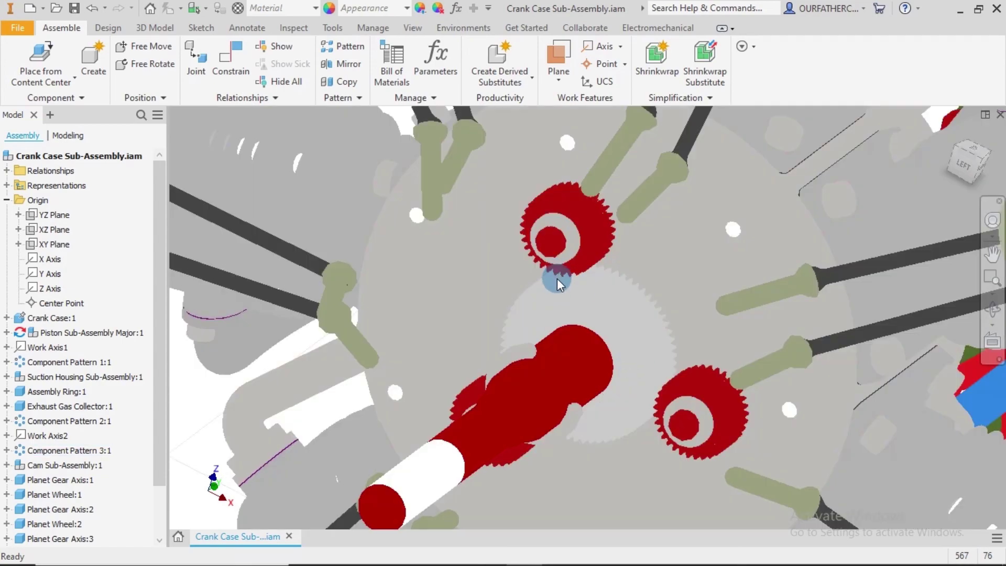
{"action": "scroll", "coordinate": [558, 279], "scroll_direction": "down", "scroll_amount": 5}
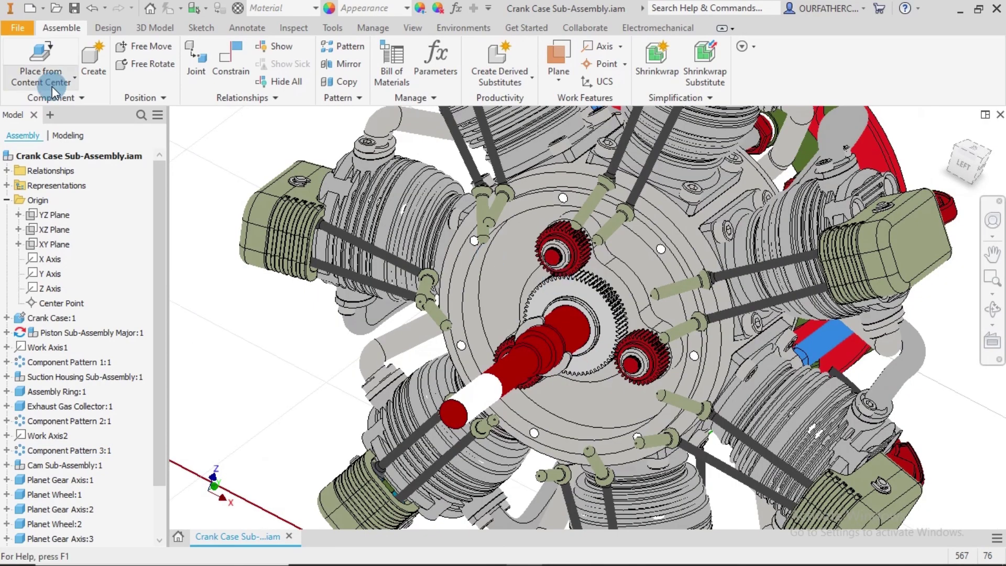
{"action": "left_click", "coordinate": [45, 57]}
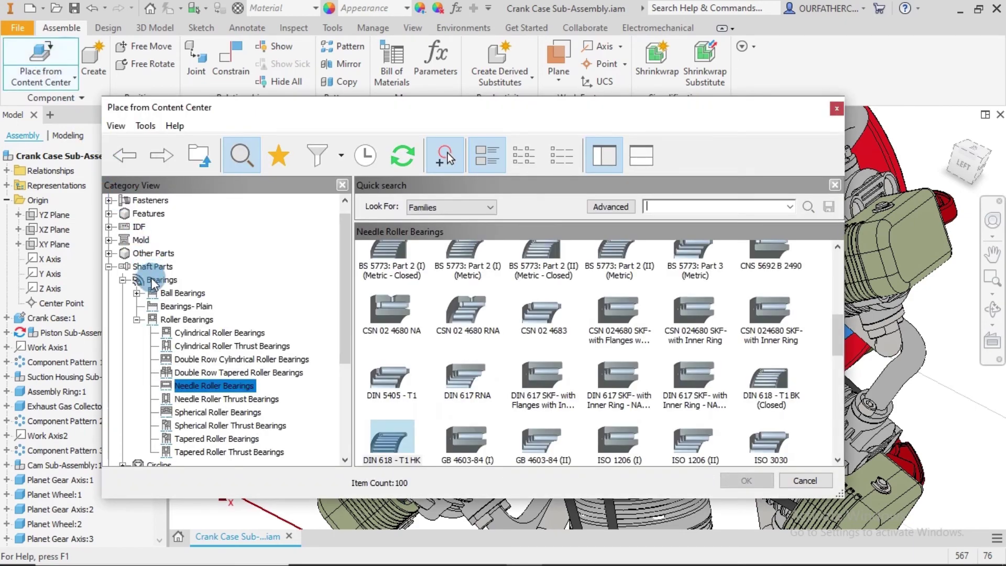
{"action": "scroll", "coordinate": [152, 284], "scroll_direction": "down", "scroll_amount": 4}
{"action": "left_click", "coordinate": [143, 313]}
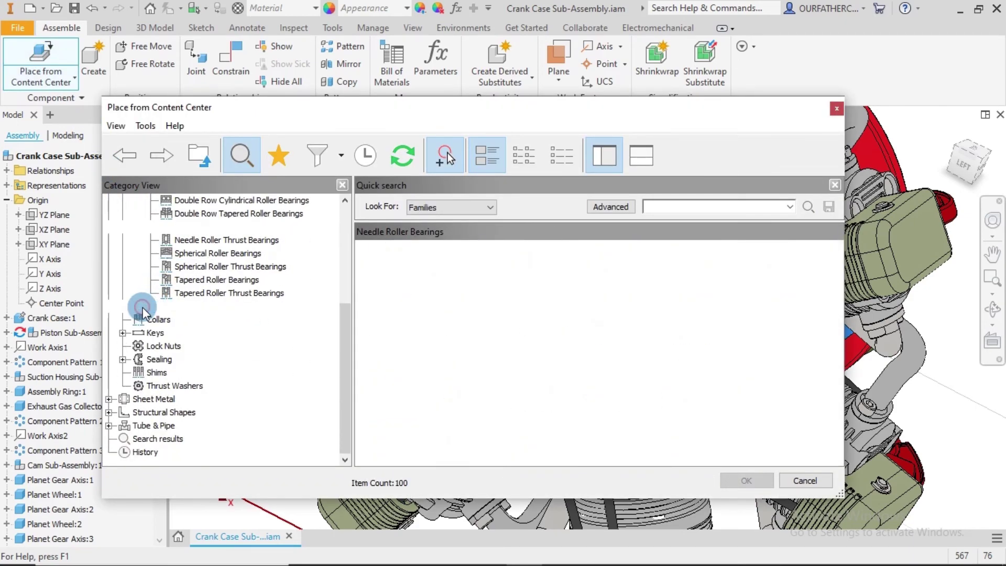
{"action": "left_click", "coordinate": [122, 306]}
{"action": "left_click", "coordinate": [157, 320]}
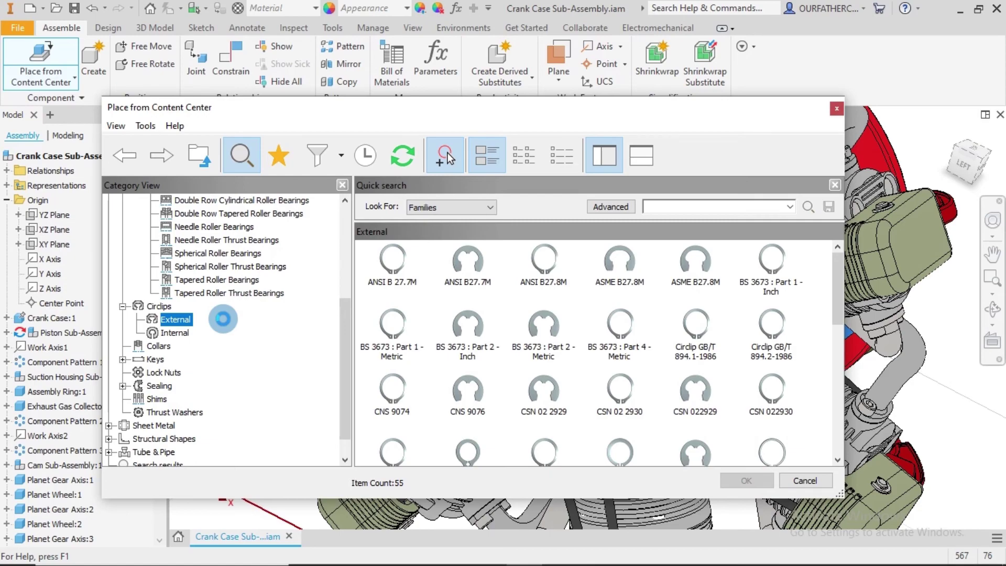
{"action": "scroll", "coordinate": [608, 348], "scroll_direction": "down", "scroll_amount": 3}
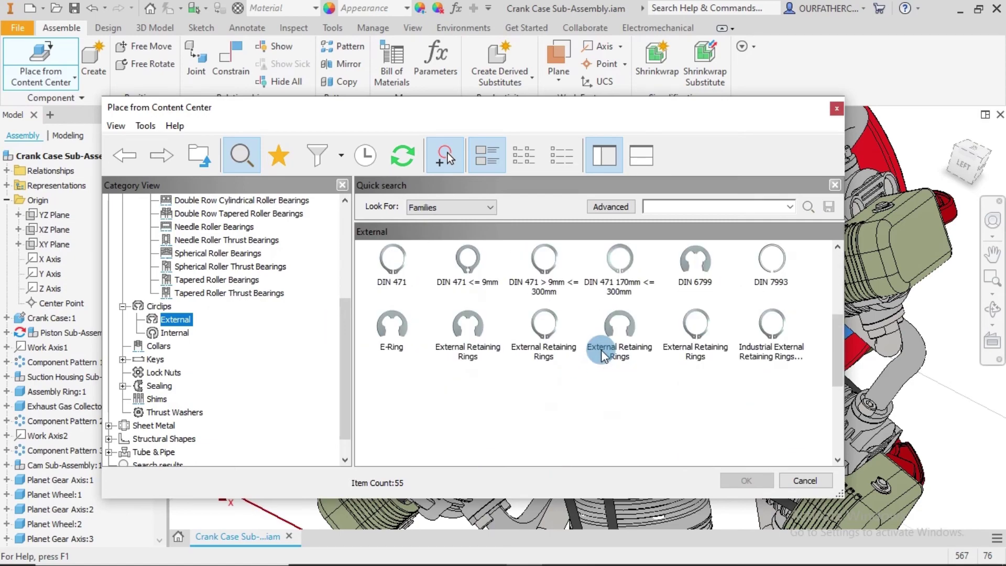
{"action": "left_click", "coordinate": [701, 271]}
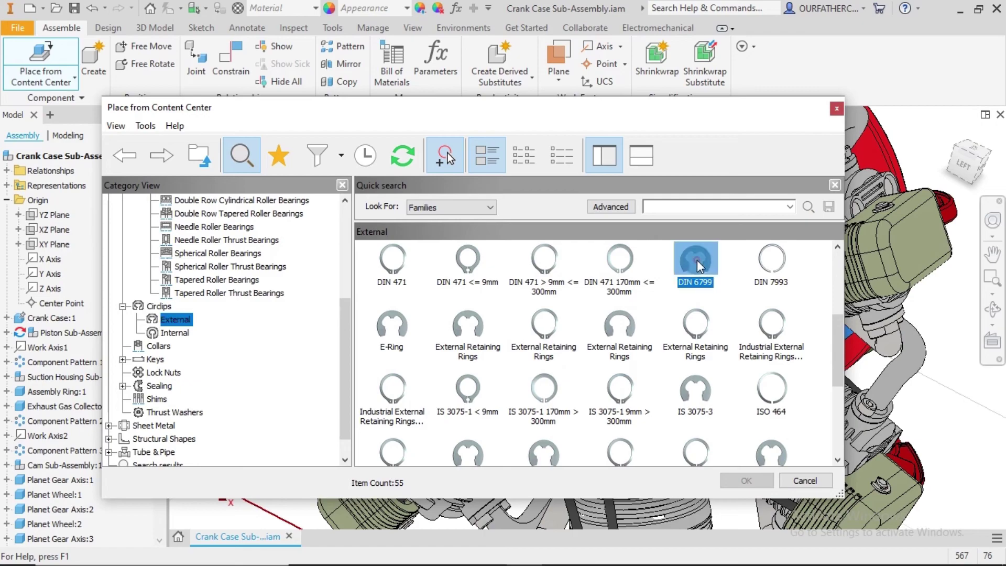
{"action": "left_click", "coordinate": [747, 480]}
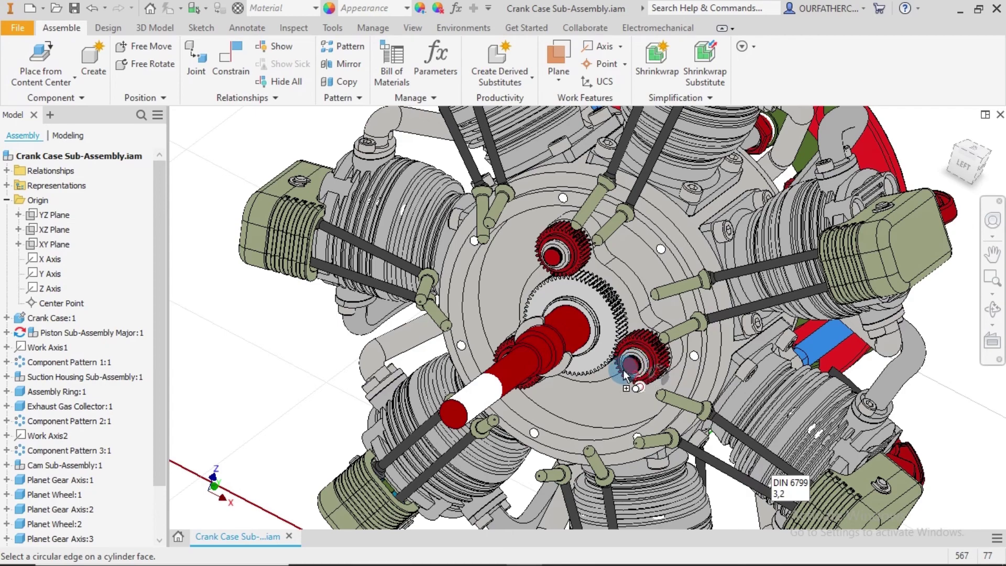
Step: Pick the cylindrical groove near the end of the right planet gear axis as the reference for the size 6 DIN 6799 circlip
{"action": "scroll", "coordinate": [624, 373], "scroll_direction": "up", "scroll_amount": 3}
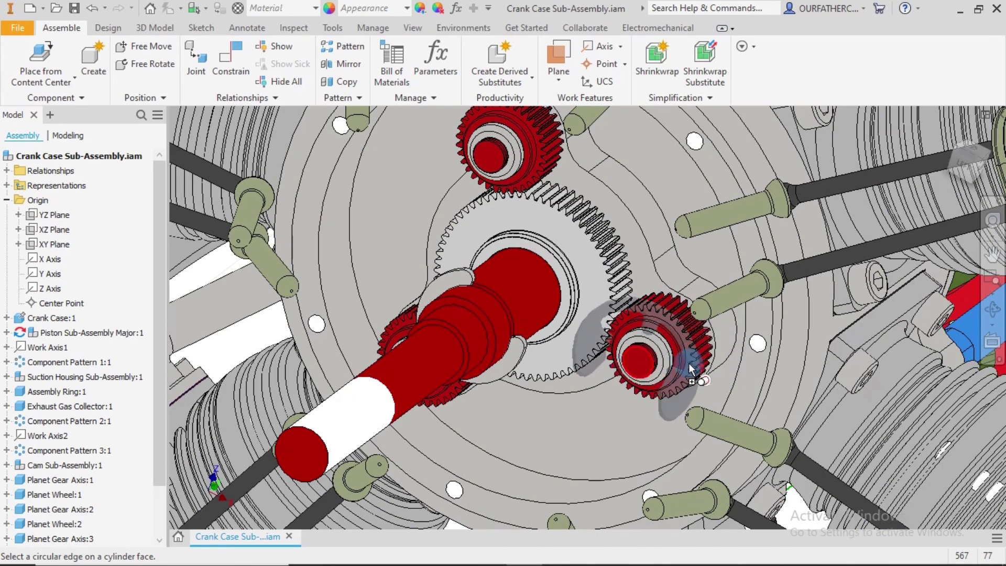
{"action": "left_click", "coordinate": [629, 391]}
{"action": "middle_click_drag", "start_coordinate": [613, 426], "coordinate": [540, 414], "text": "shift"}
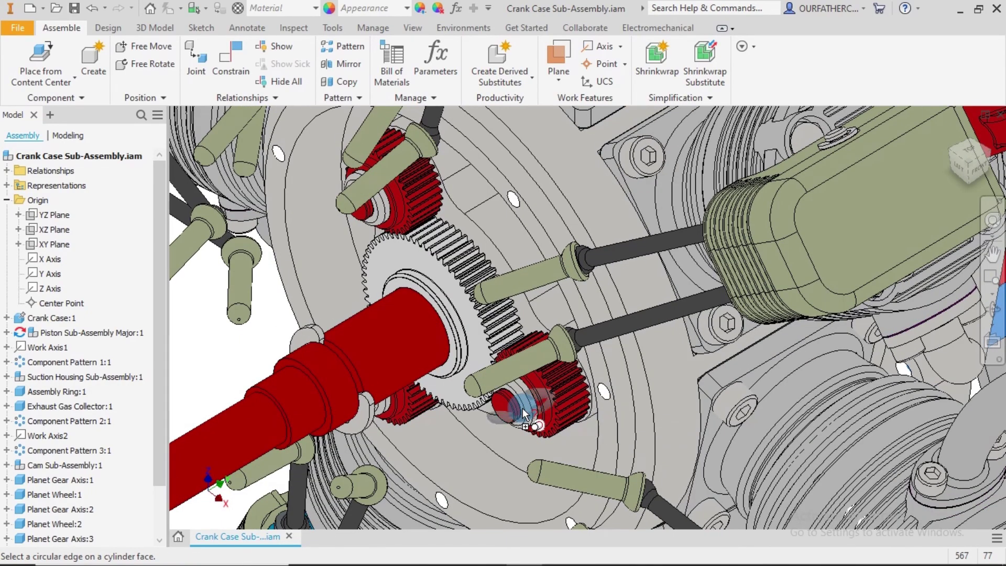
{"action": "left_click", "coordinate": [519, 413]}
{"action": "scroll", "coordinate": [520, 414], "scroll_direction": "up", "scroll_amount": 6}
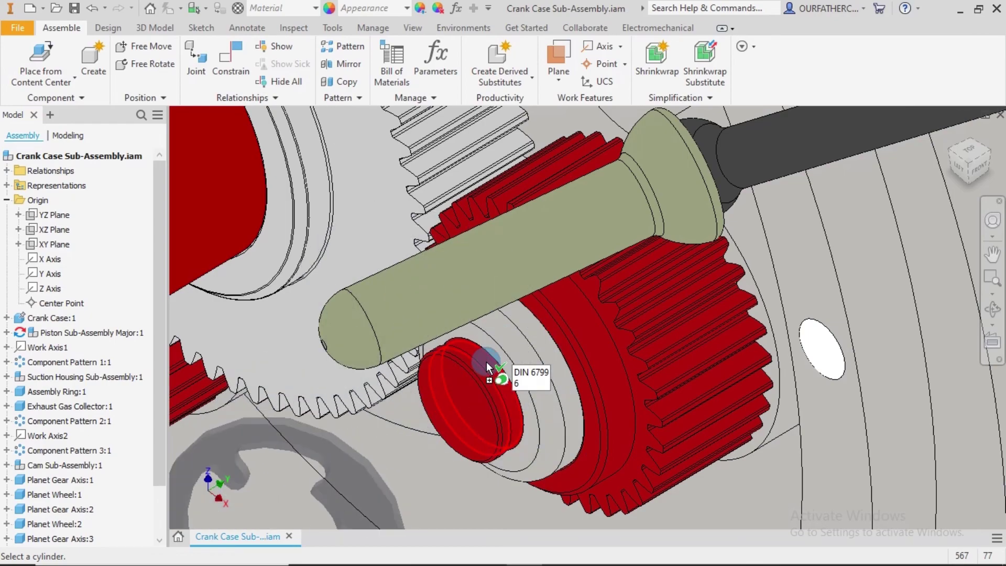
{"action": "left_click", "coordinate": [511, 386]}
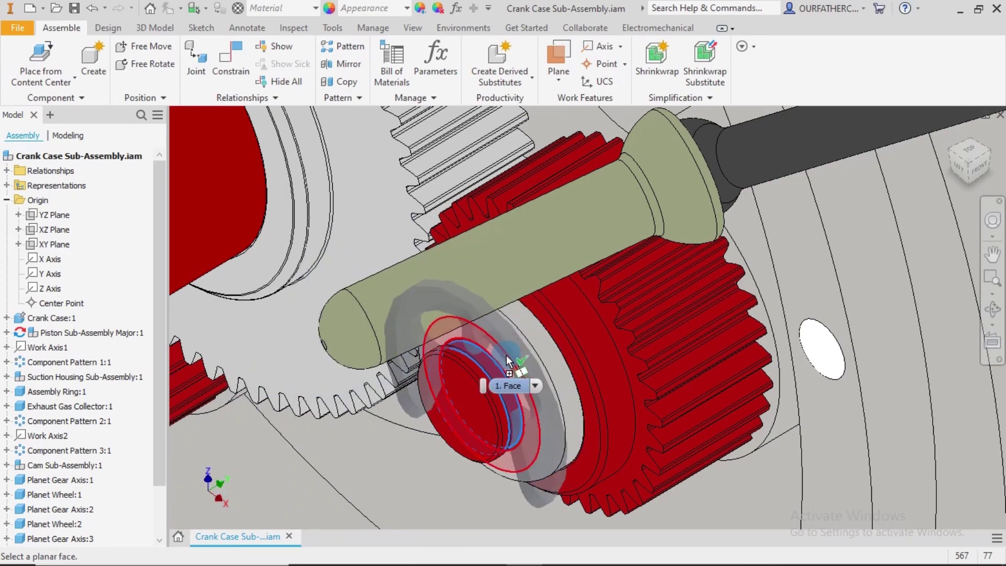
Step: Seat the circlip against the groove's planar face and insert it with the 7 mm shaft diameter option (6 to 8 mm range)
{"action": "middle_click_drag", "start_coordinate": [555, 366], "coordinate": [551, 364], "text": "shift"}
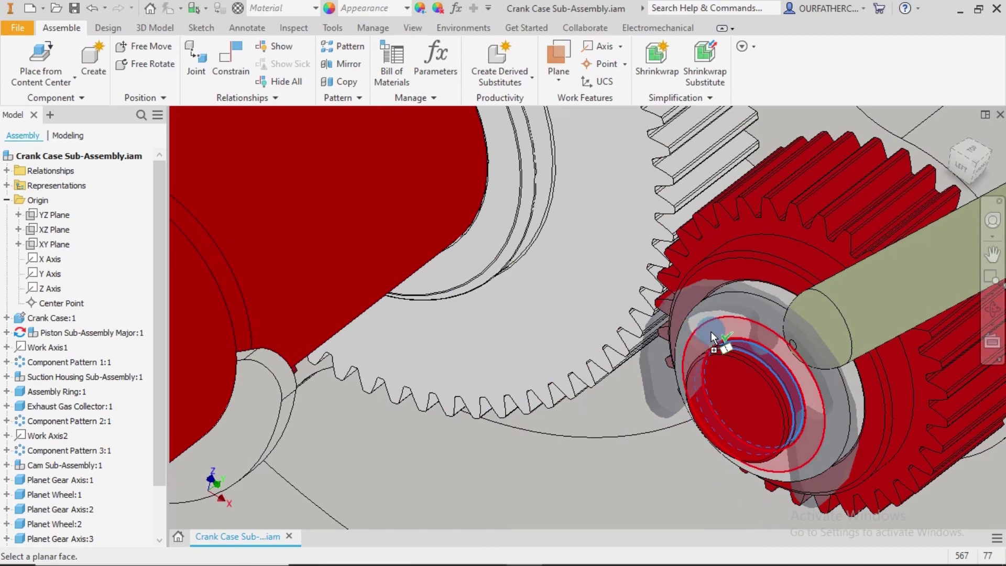
{"action": "left_click", "coordinate": [712, 332]}
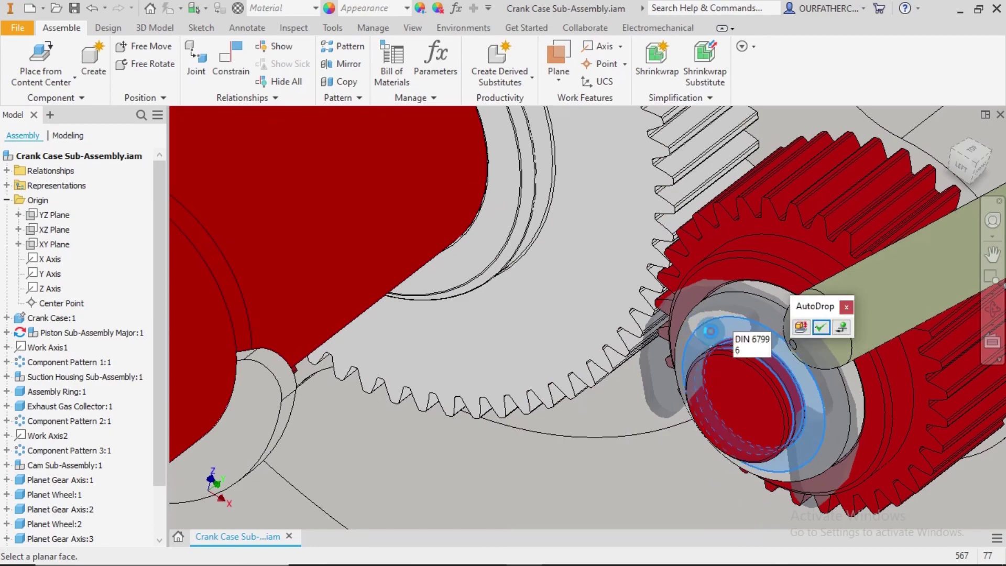
{"action": "left_click", "coordinate": [821, 328]}
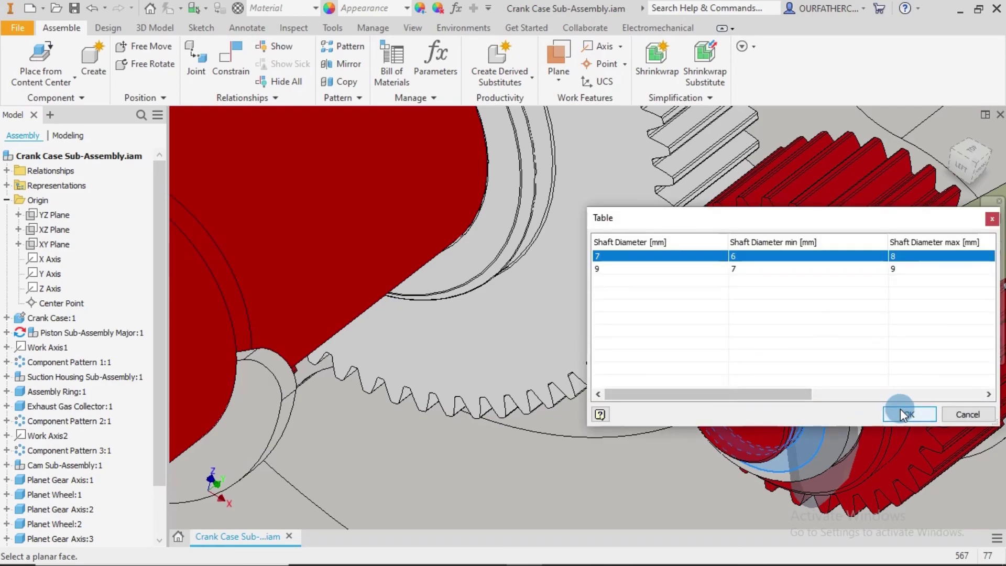
{"action": "left_click", "coordinate": [907, 414]}
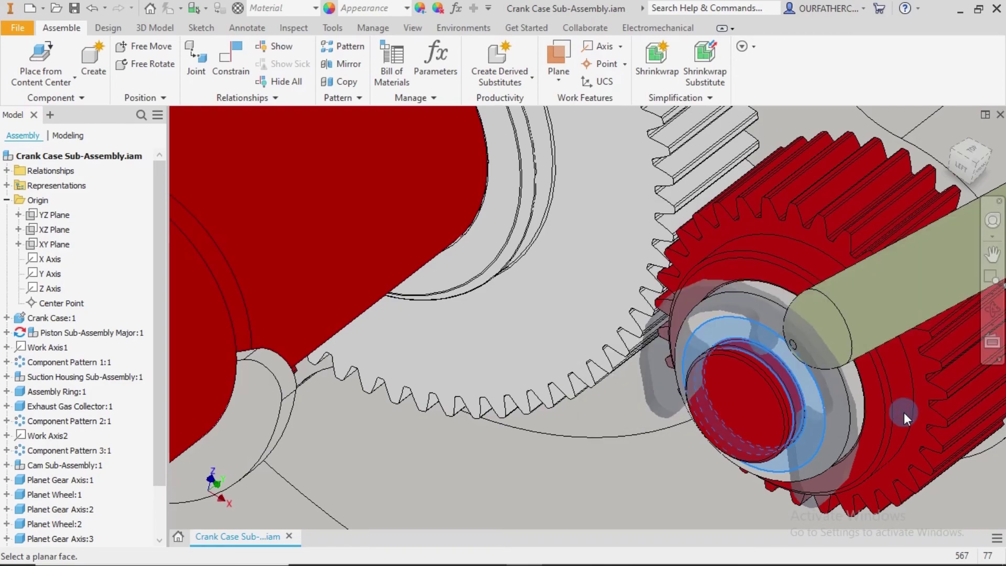
{"action": "left_click", "coordinate": [904, 413]}
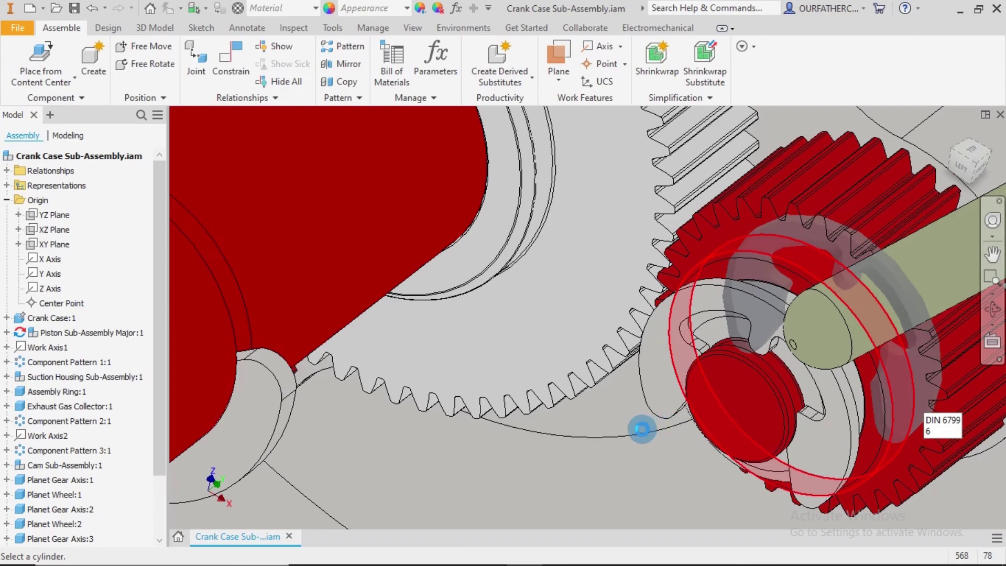
Step: Pick the cylindrical groove near the end of the upper planet gear axis as the reference for the second size 6 DIN 6799 circlip
{"action": "scroll", "coordinate": [642, 429], "scroll_direction": "down", "scroll_amount": 5}
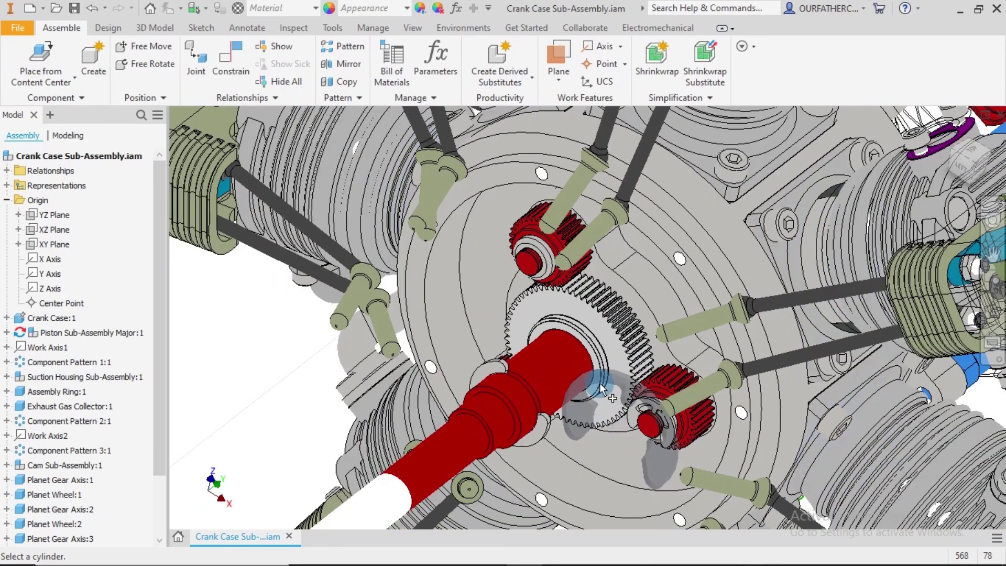
{"action": "scroll", "coordinate": [600, 382], "scroll_direction": "up", "scroll_amount": 8}
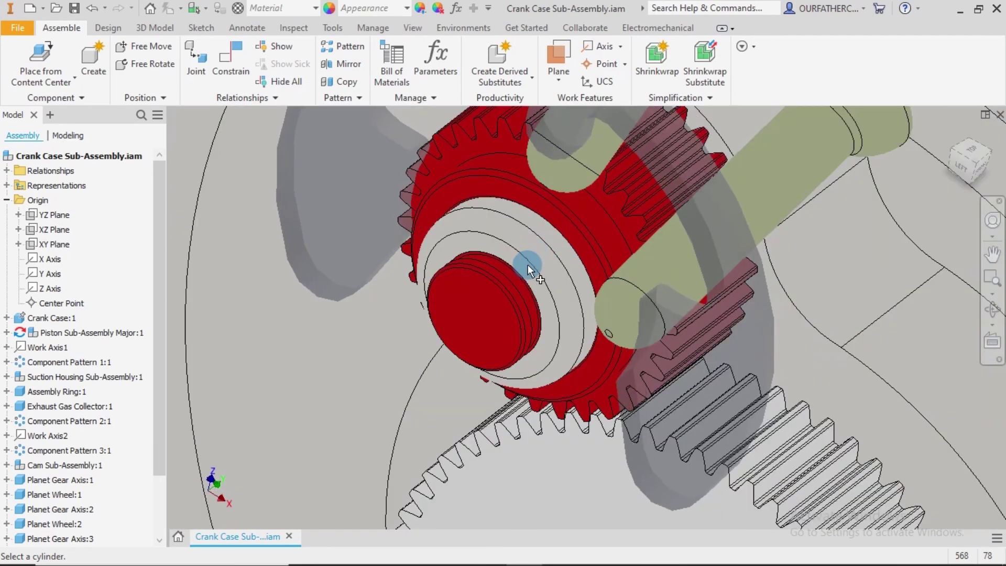
{"action": "left_click", "coordinate": [517, 283]}
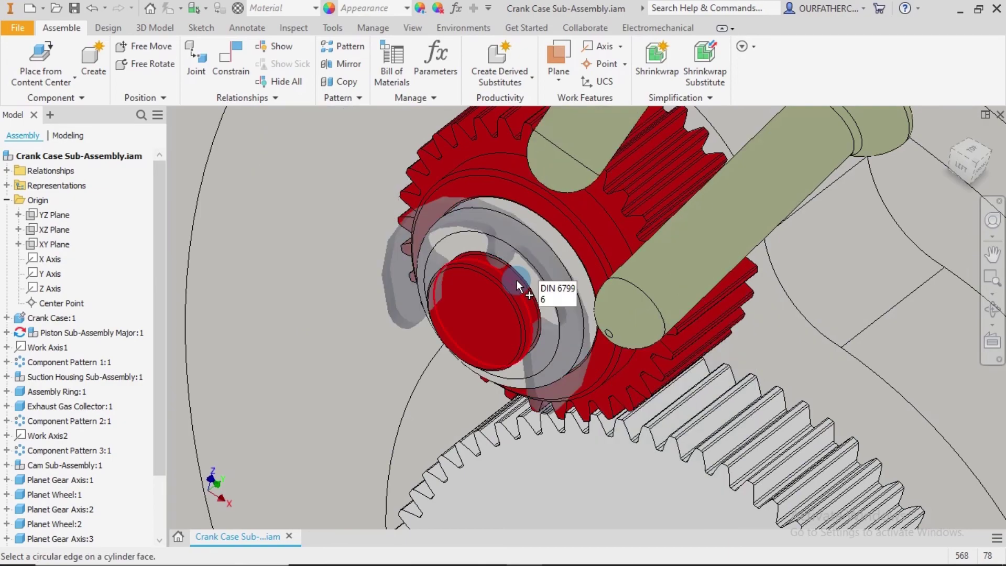
{"action": "scroll", "coordinate": [517, 286], "scroll_direction": "up", "scroll_amount": 3}
{"action": "left_click", "coordinate": [511, 272]}
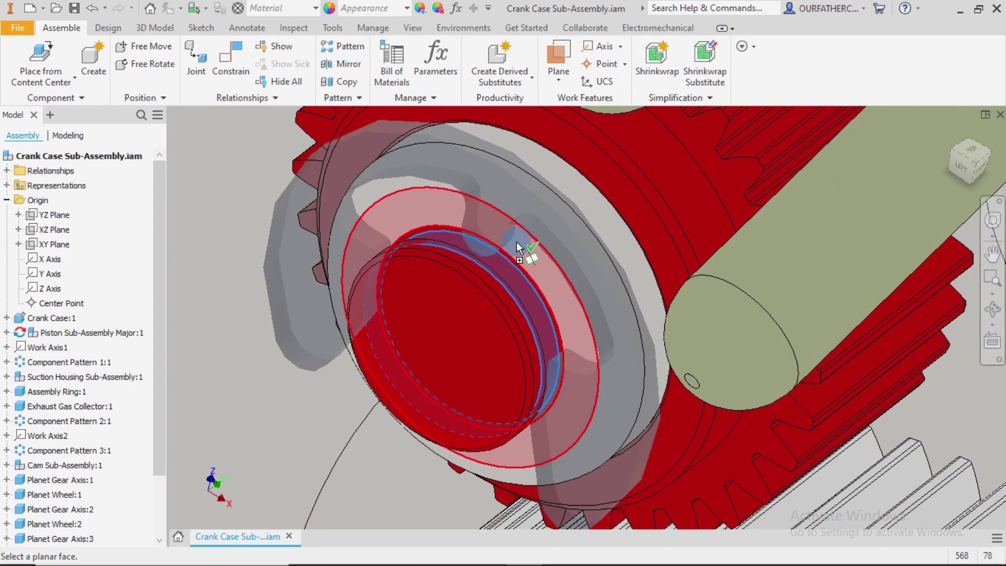
Step: Seat the second circlip against the groove's planar face and insert it with the 7 mm shaft diameter option (6 to 8 mm range)
{"action": "left_click", "coordinate": [517, 241]}
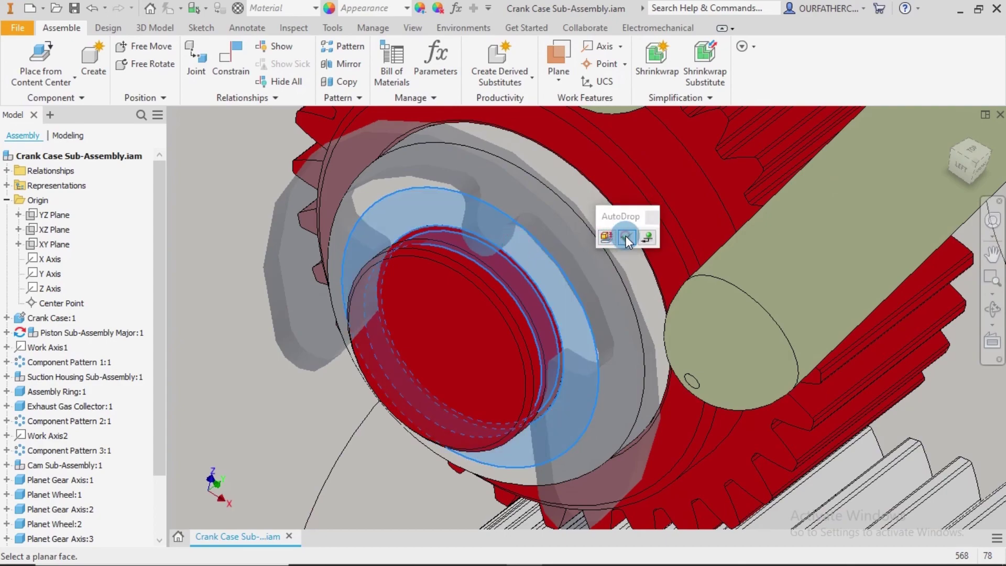
{"action": "left_click", "coordinate": [607, 238]}
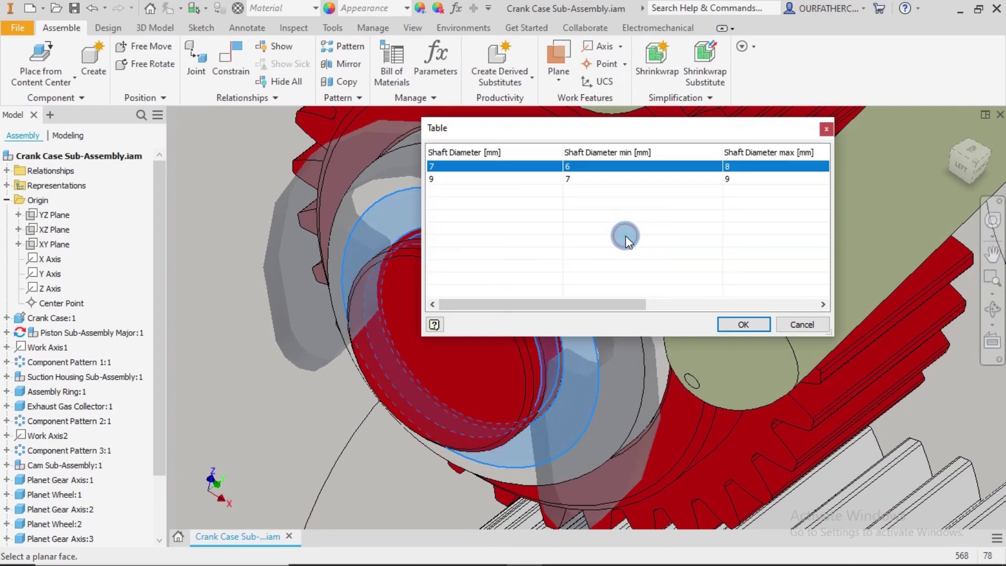
{"action": "left_click", "coordinate": [745, 325]}
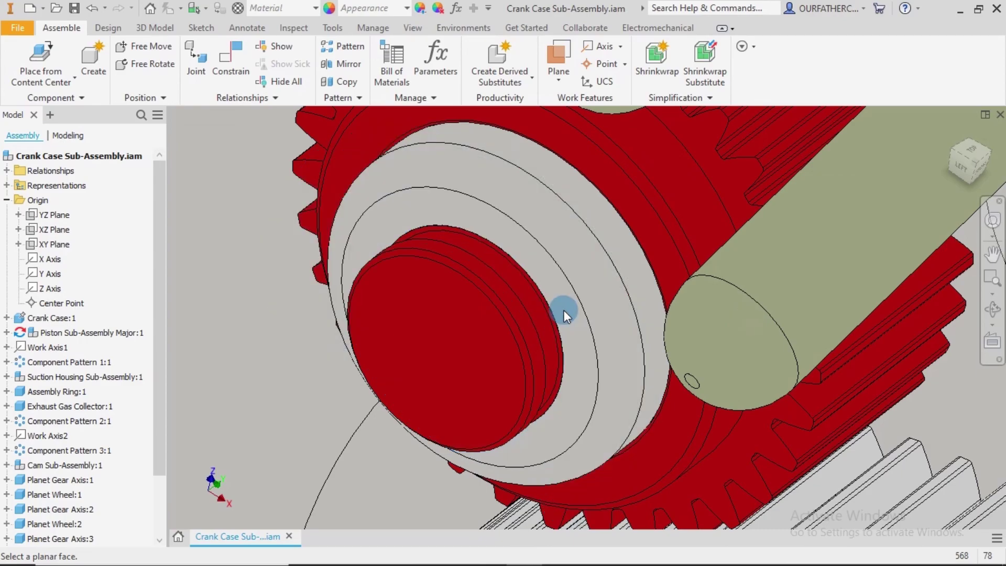
{"action": "left_click", "coordinate": [564, 311]}
Step: Pick the cylindrical groove on the lower-left planet gear axis as the reference for the third DIN 6799 circlip
{"action": "scroll", "coordinate": [564, 310], "scroll_direction": "down", "scroll_amount": 8}
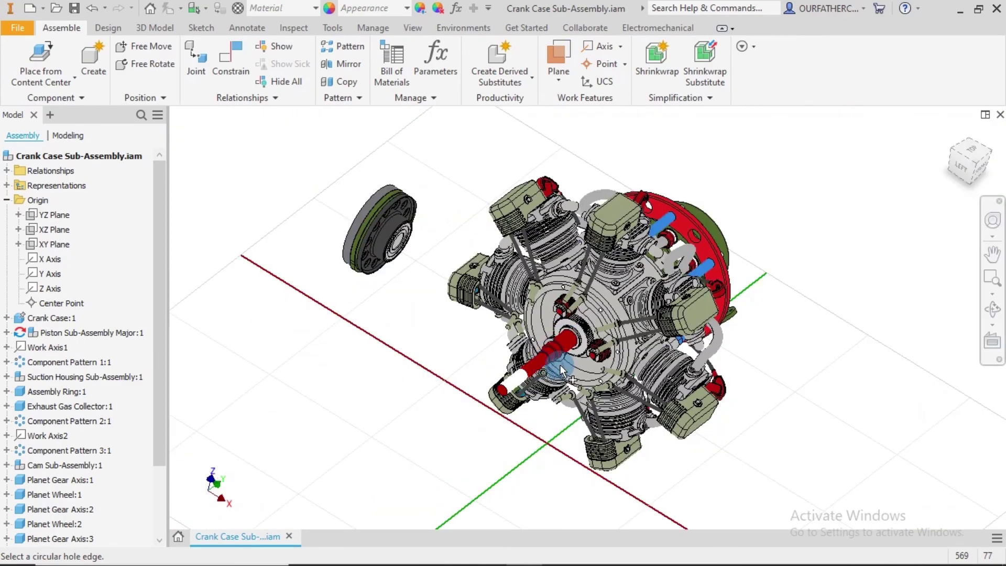
{"action": "middle_click_drag", "start_coordinate": [560, 363], "coordinate": [601, 353], "text": "shift"}
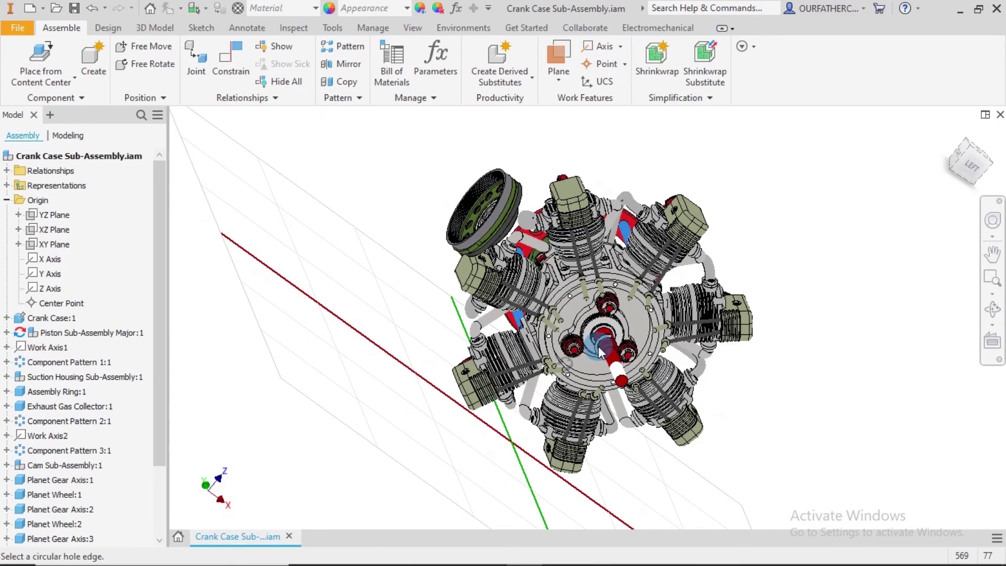
{"action": "left_click", "coordinate": [577, 348]}
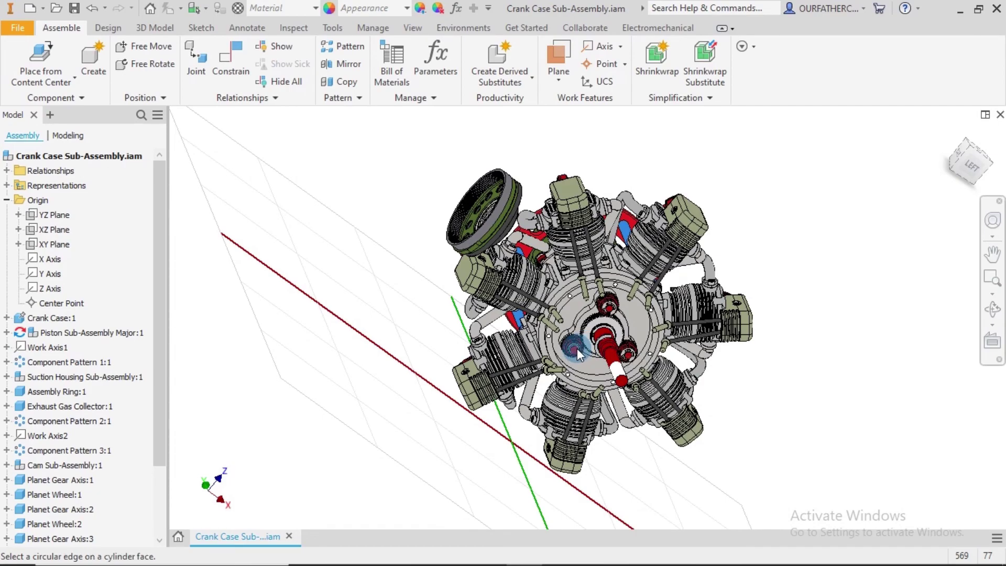
{"action": "scroll", "coordinate": [577, 348], "scroll_direction": "up", "scroll_amount": 6}
{"action": "middle_click_drag", "start_coordinate": [568, 339], "coordinate": [612, 349], "text": "shift"}
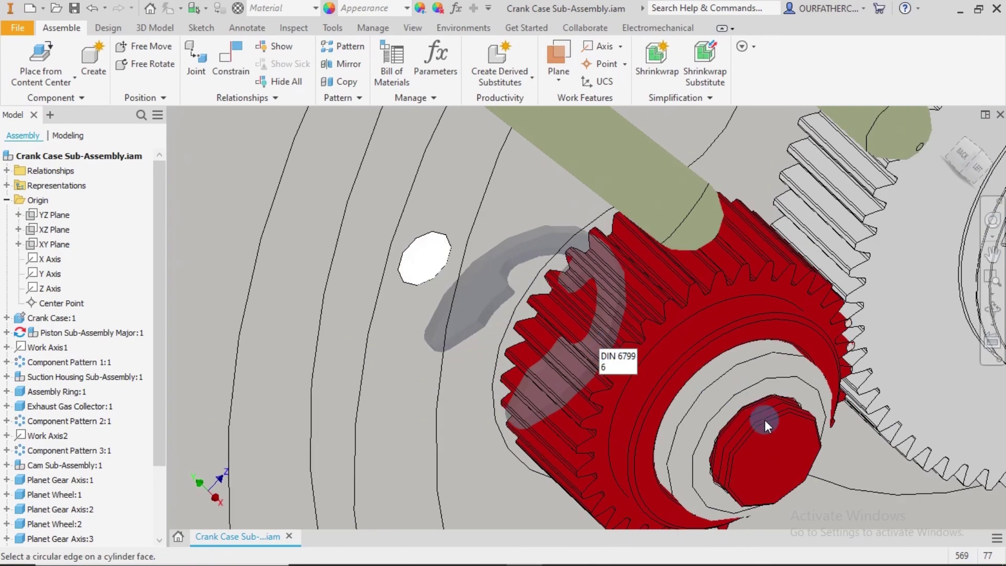
{"action": "scroll", "coordinate": [765, 420], "scroll_direction": "up", "scroll_amount": 4}
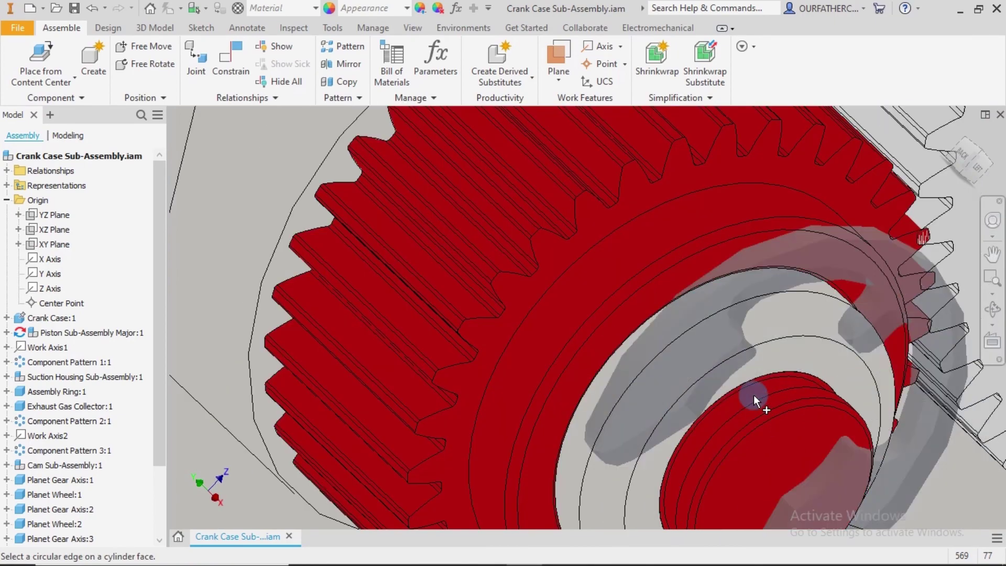
{"action": "left_click", "coordinate": [754, 395]}
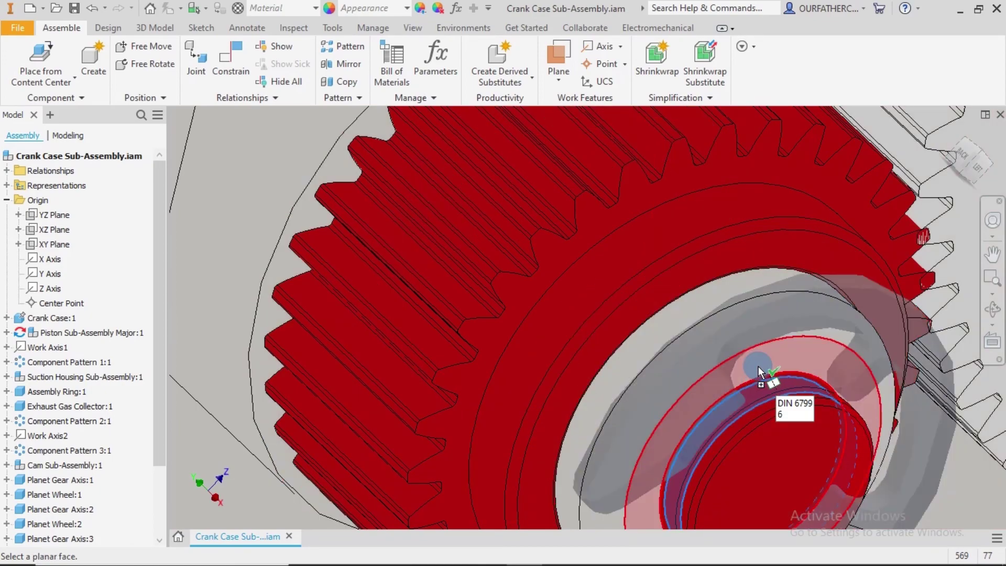
Step: Seat the third circlip against the planar face at the groove, insert it, and finish the circlip placement
{"action": "left_click", "coordinate": [759, 366]}
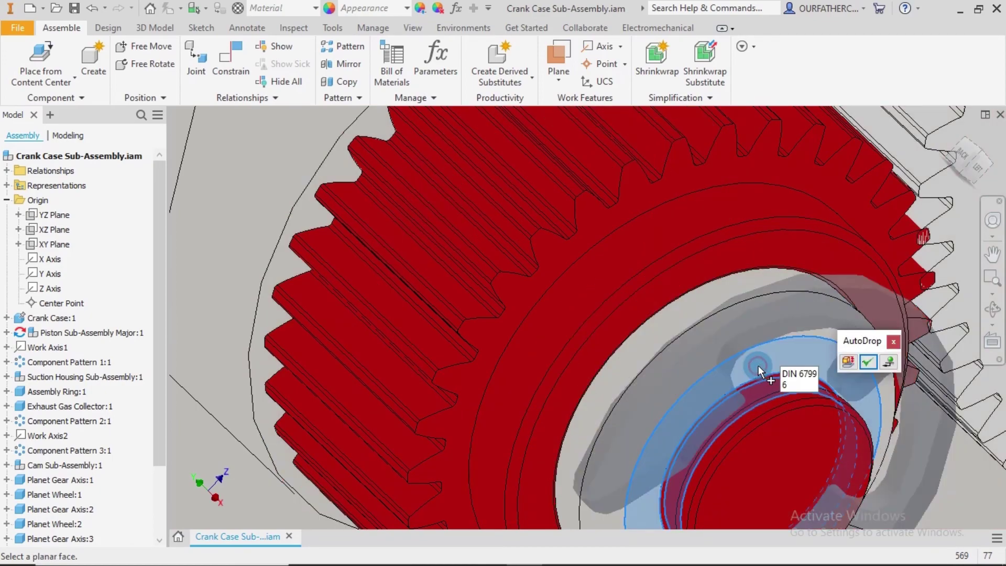
{"action": "left_click", "coordinate": [867, 365]}
{"action": "left_click", "coordinate": [901, 448]}
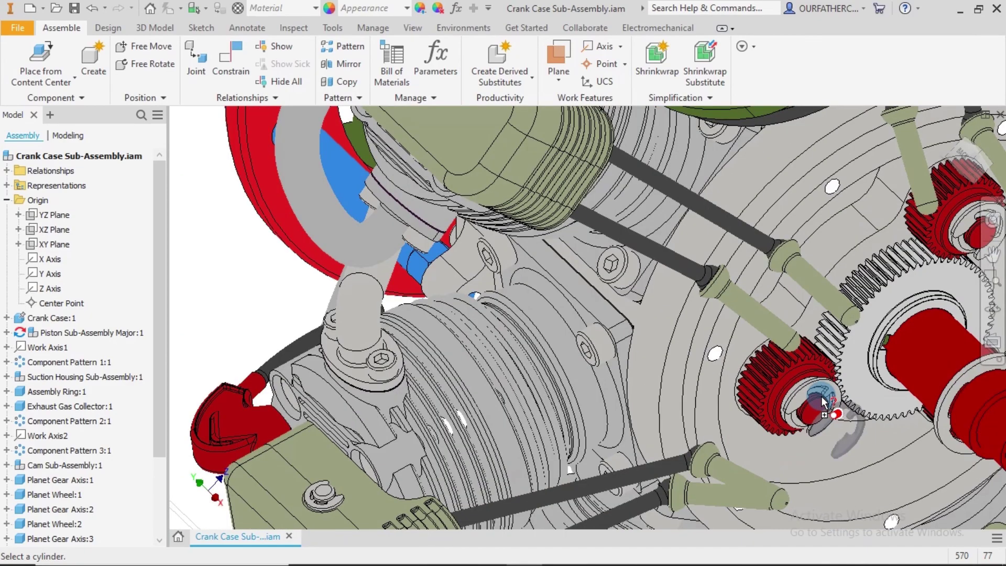
{"action": "scroll", "coordinate": [818, 411], "scroll_direction": "up", "scroll_amount": 3}
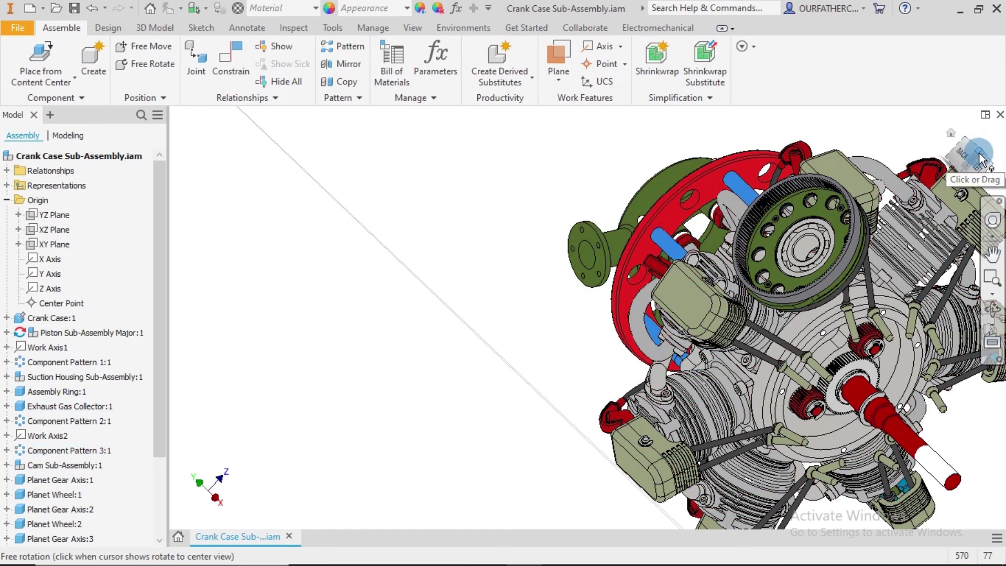
{"action": "mouse_move", "coordinate": [982, 156]}
{"action": "left_mouse_down"}
{"action": "mouse_move", "coordinate": [953, 137]}
{"action": "mouse_move", "coordinate": [854, 242]}
{"action": "mouse_move", "coordinate": [615, 361]}
{"action": "left_mouse_up"}
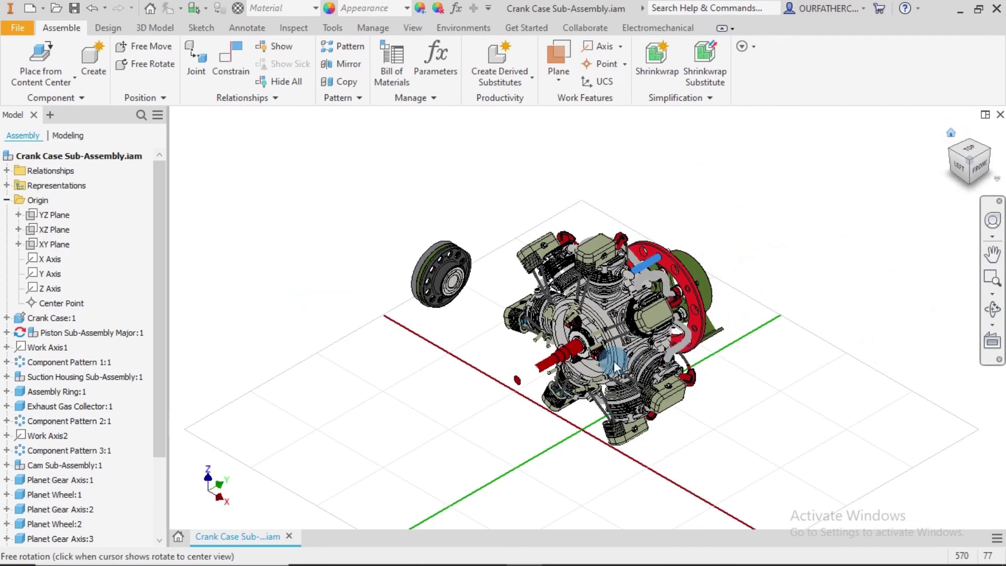
{"action": "left_click", "coordinate": [590, 357]}
{"action": "scroll", "coordinate": [587, 357], "scroll_direction": "up", "scroll_amount": 4}
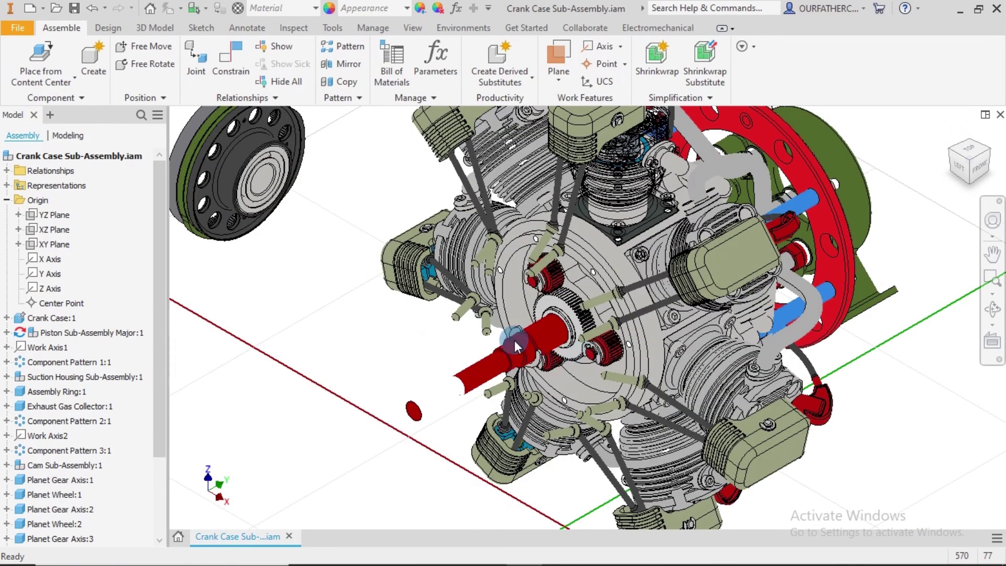
Step: Rotate the upper planet wheel slightly about its axis so its teeth mesh with the central gear without overlapping, viewed from the left
{"action": "middle_click_drag", "start_coordinate": [397, 334], "coordinate": [398, 333]}
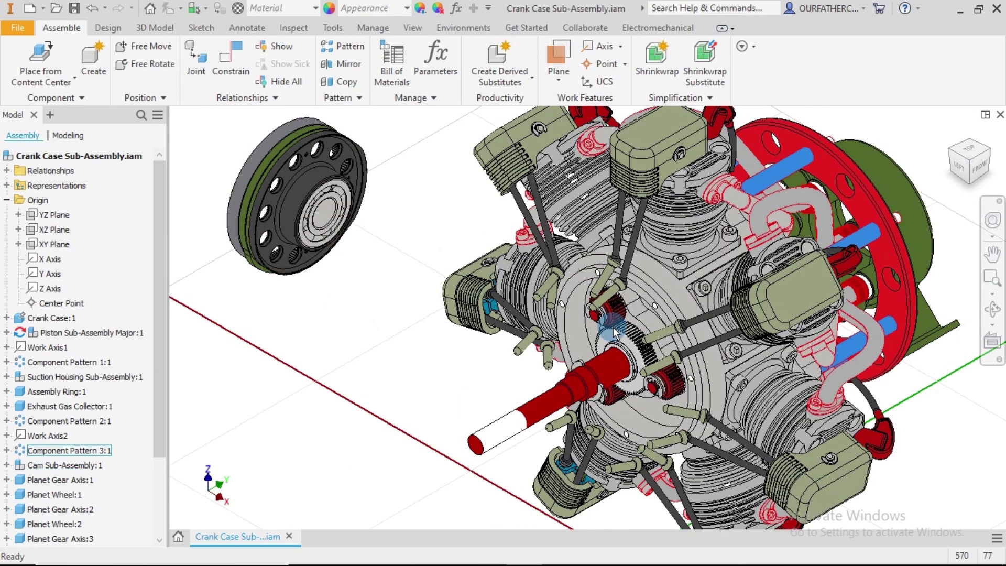
{"action": "left_click", "coordinate": [197, 87]}
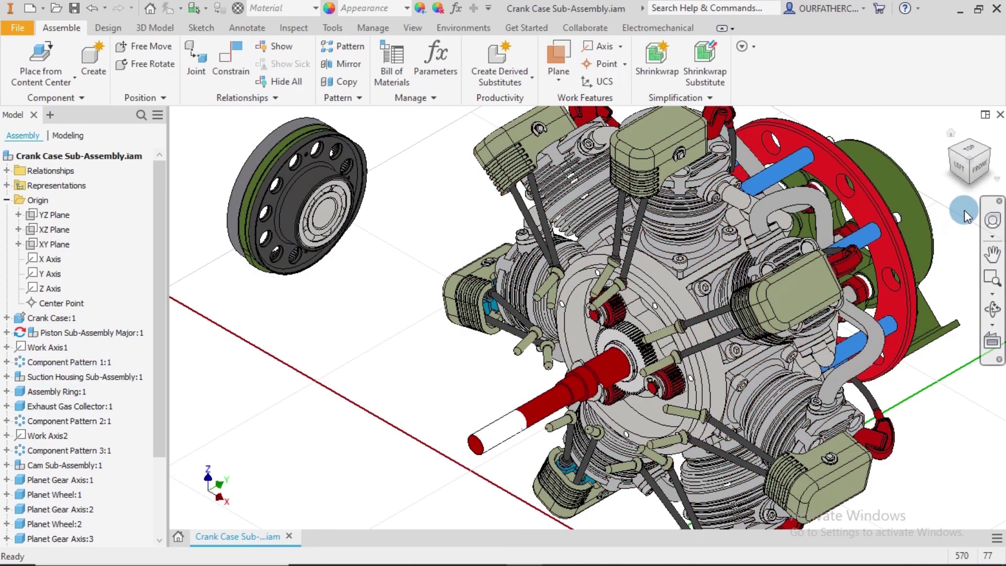
{"action": "left_click", "coordinate": [960, 167]}
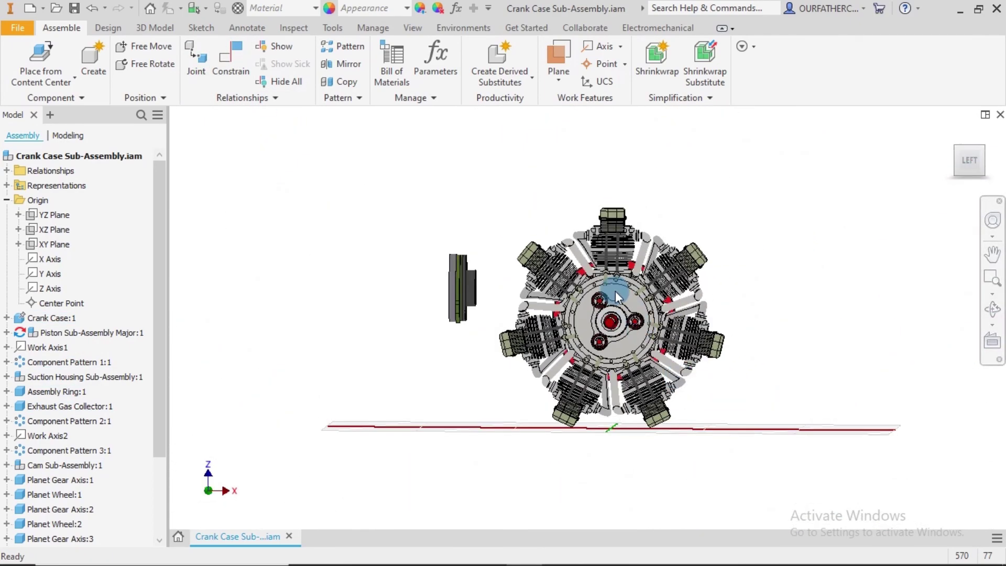
{"action": "scroll", "coordinate": [615, 296], "scroll_direction": "down", "scroll_amount": 5}
{"action": "scroll", "coordinate": [608, 325], "scroll_direction": "down", "scroll_amount": 4}
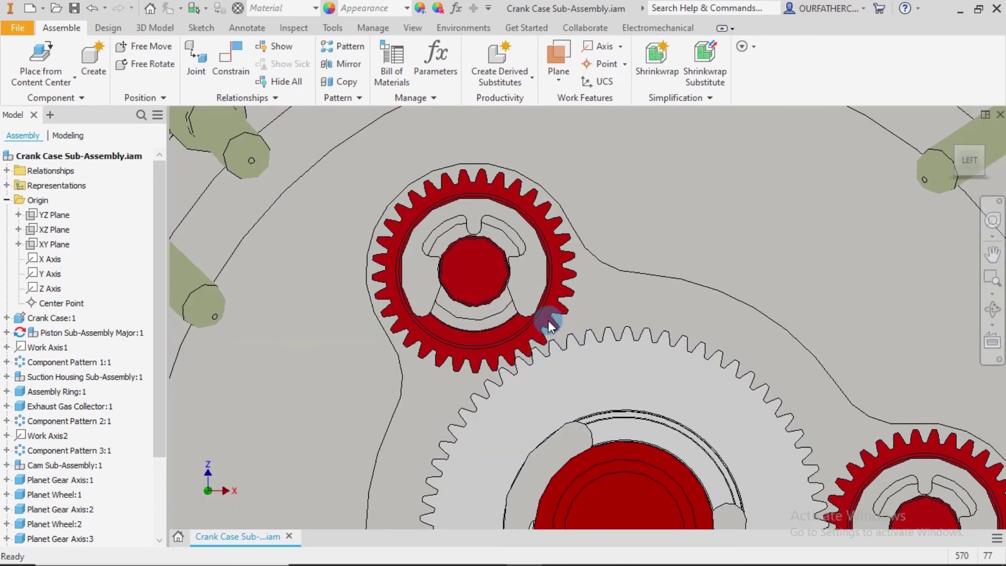
{"action": "scroll", "coordinate": [546, 328], "scroll_direction": "down", "scroll_amount": 2}
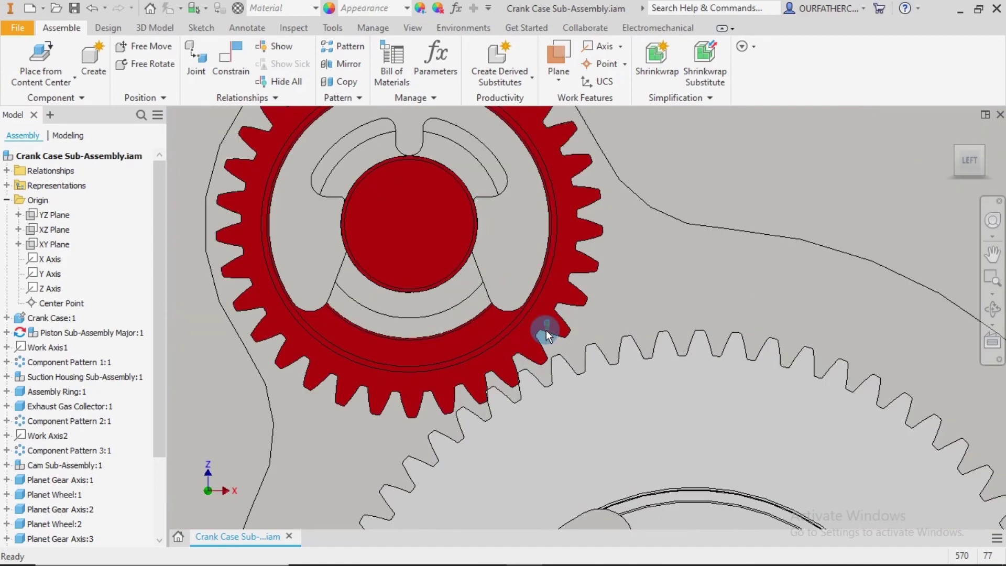
{"action": "left_click_drag", "start_coordinate": [555, 325], "coordinate": [551, 291]}
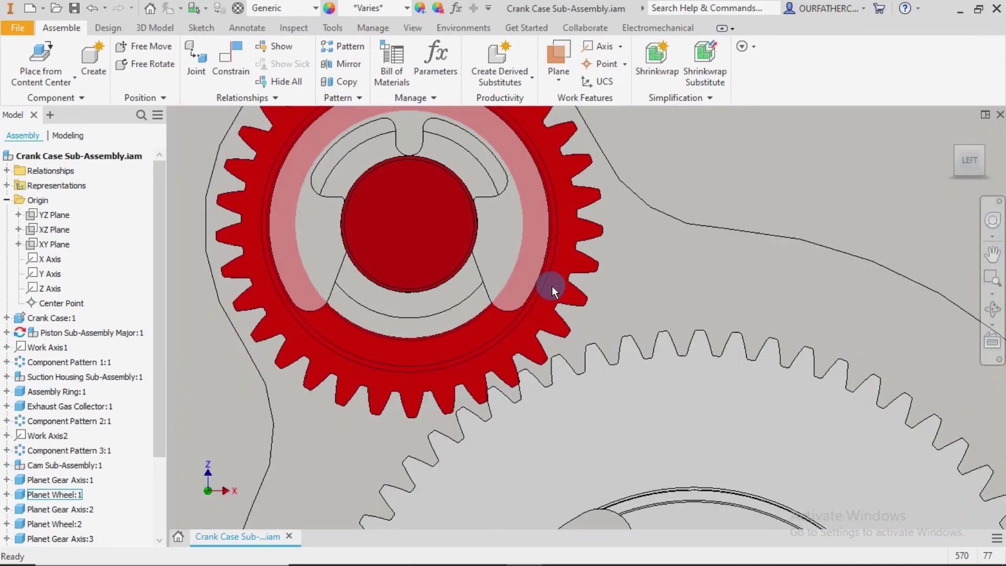
{"action": "left_click", "coordinate": [556, 326]}
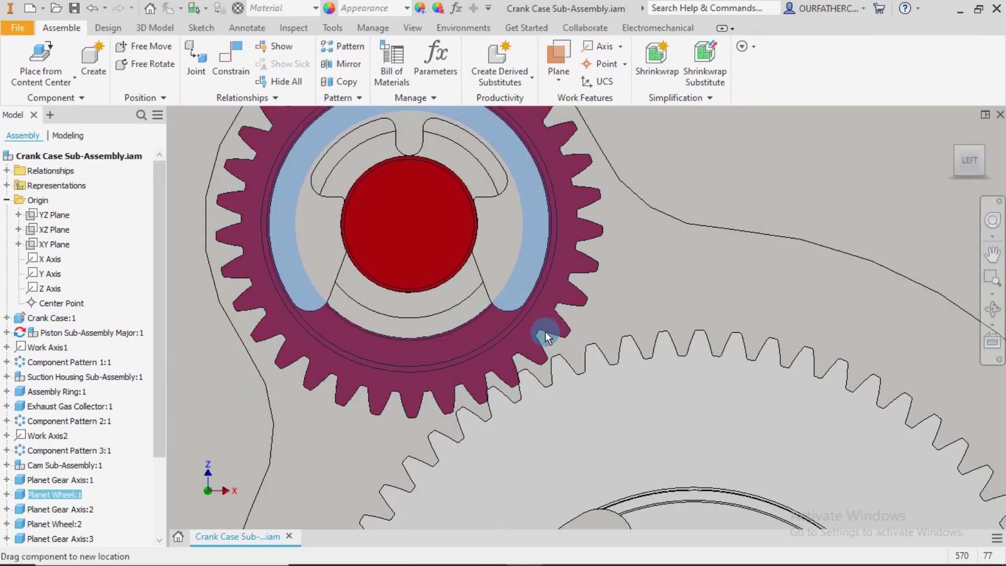
{"action": "left_click_drag", "start_coordinate": [546, 331], "coordinate": [555, 329]}
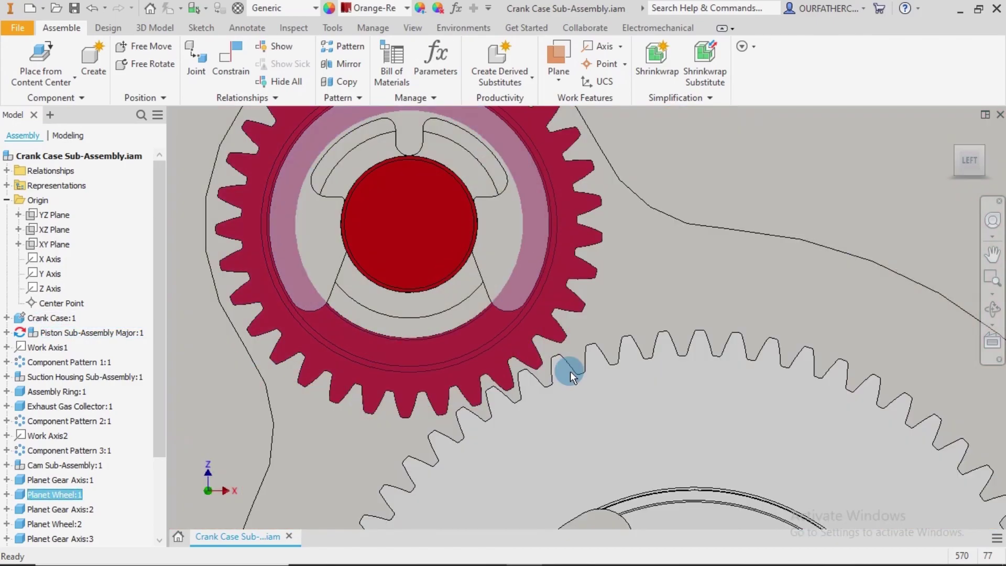
Step: Check the right planet wheel's tooth mesh, and rotate the lower planet wheel until its teeth fit the central gear's gaps
{"action": "scroll", "coordinate": [570, 371], "scroll_direction": "down", "scroll_amount": 8}
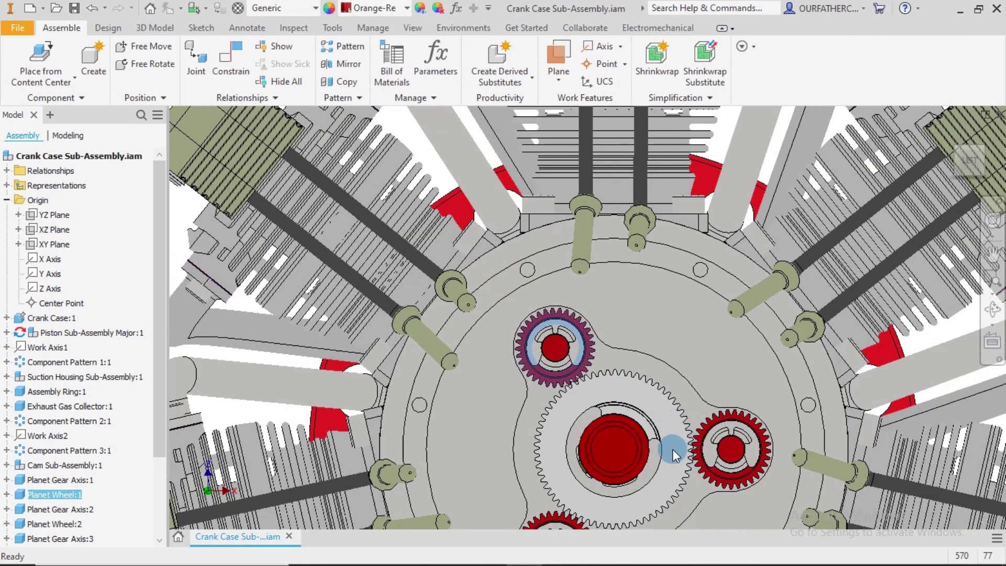
{"action": "scroll", "coordinate": [677, 443], "scroll_direction": "up", "scroll_amount": 5}
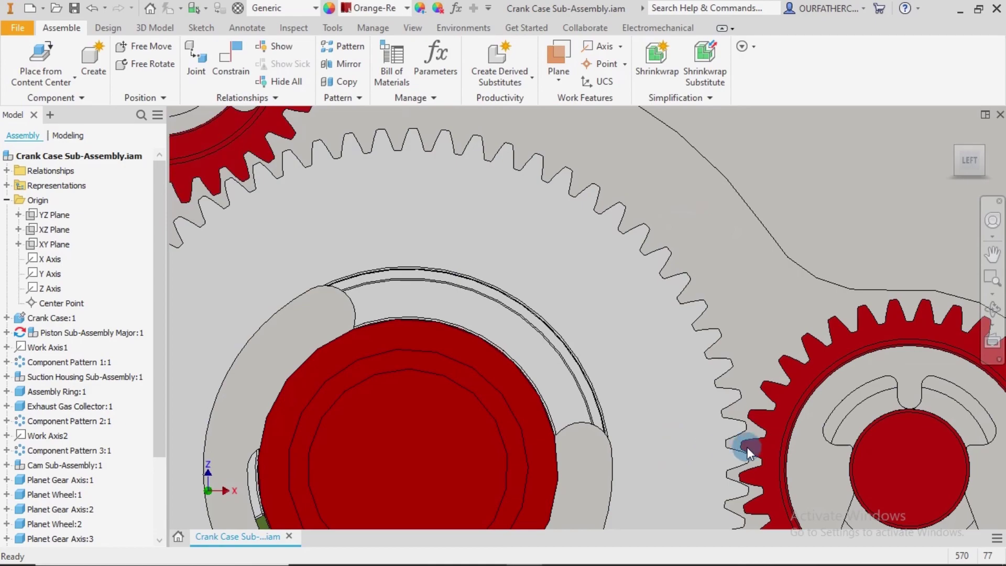
{"action": "scroll", "coordinate": [750, 476], "scroll_direction": "down", "scroll_amount": 3}
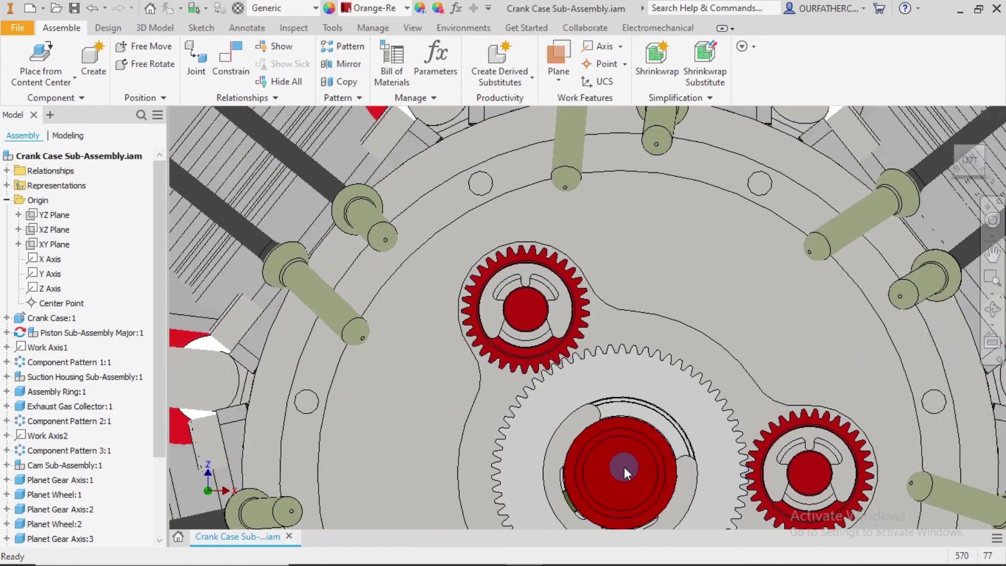
{"action": "middle_click_drag", "start_coordinate": [624, 404], "coordinate": [655, 210]}
{"action": "scroll", "coordinate": [590, 409], "scroll_direction": "up", "scroll_amount": 6}
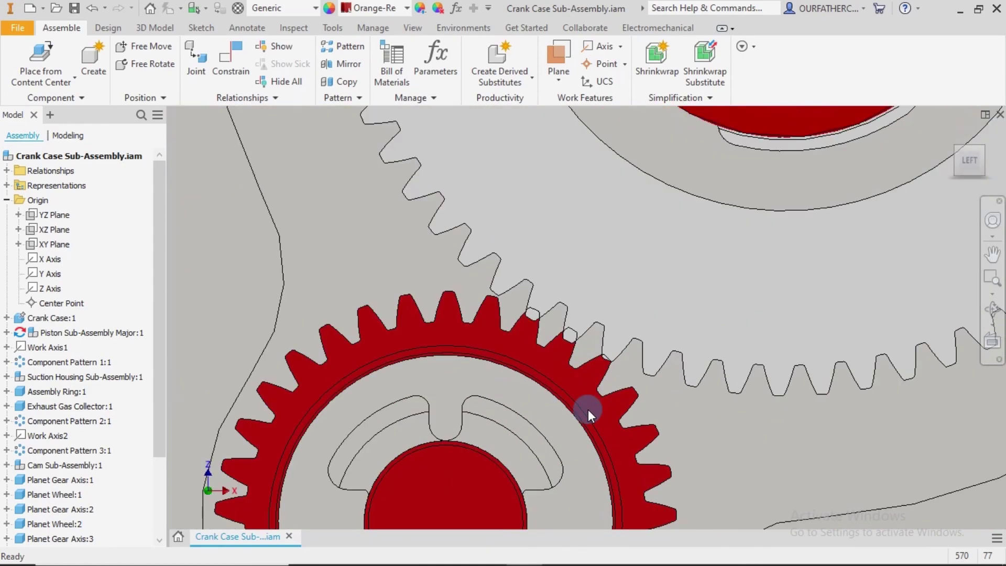
{"action": "left_click_drag", "start_coordinate": [508, 323], "coordinate": [474, 304]}
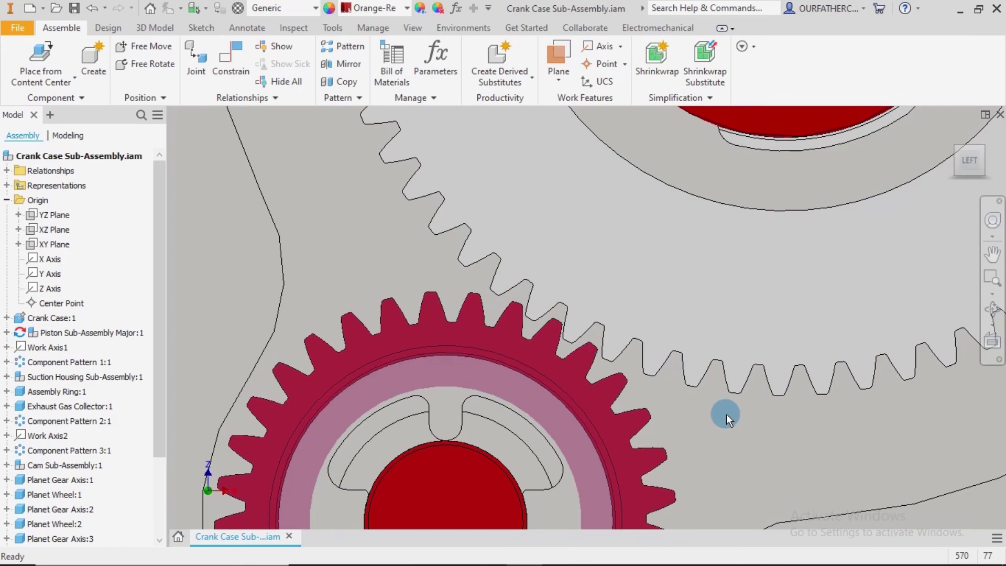
Step: Mate the axis of the loose cam sub-assembly's bearing bore to the crankshaft axis with a 0 mm offset
{"action": "scroll", "coordinate": [727, 415], "scroll_direction": "down", "scroll_amount": 3}
{"action": "scroll", "coordinate": [728, 414], "scroll_direction": "down", "scroll_amount": 5}
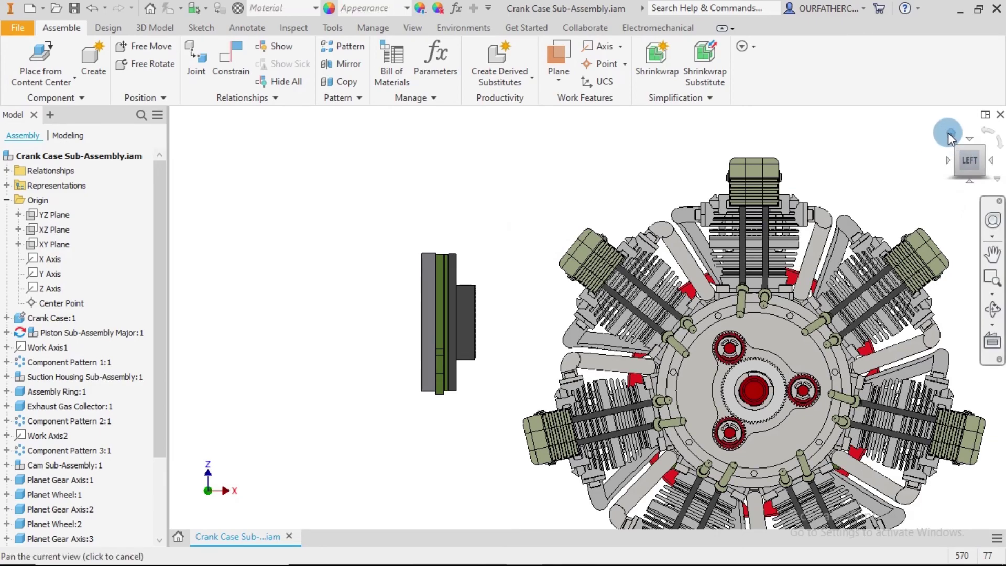
{"action": "left_click", "coordinate": [952, 133]}
{"action": "left_click", "coordinate": [438, 260]}
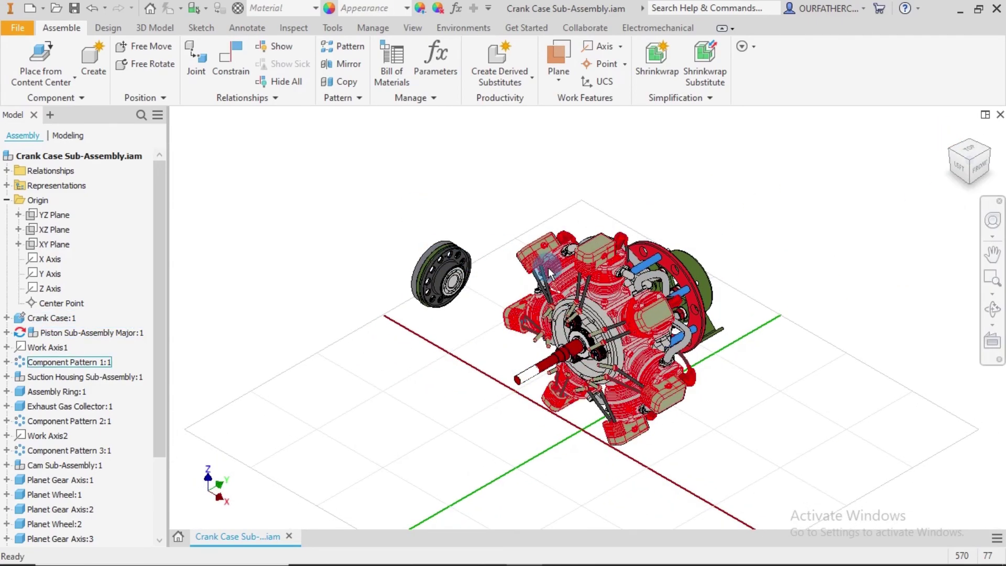
{"action": "scroll", "coordinate": [548, 267], "scroll_direction": "down", "scroll_amount": 3}
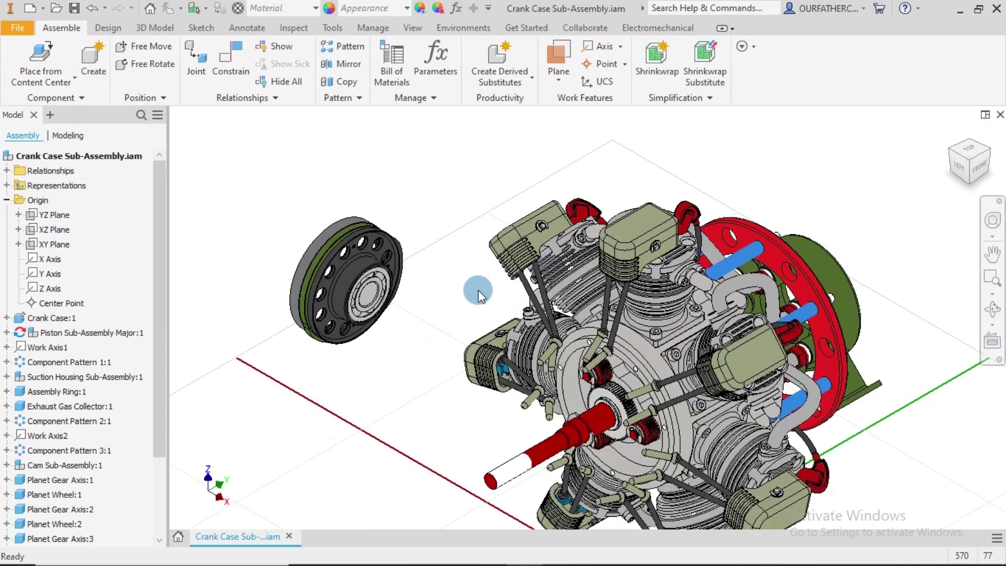
{"action": "left_click", "coordinate": [236, 53]}
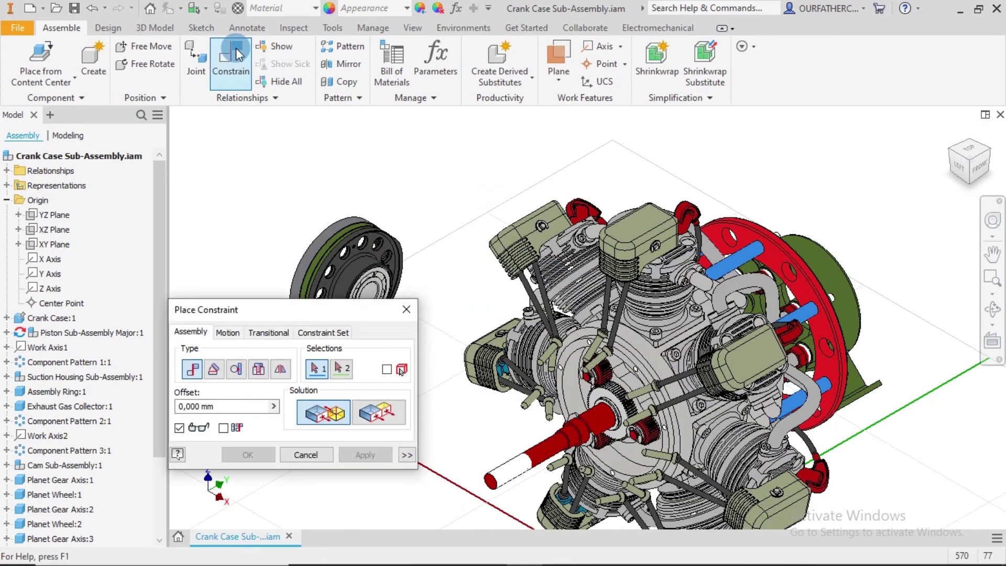
{"action": "left_click", "coordinate": [538, 454]}
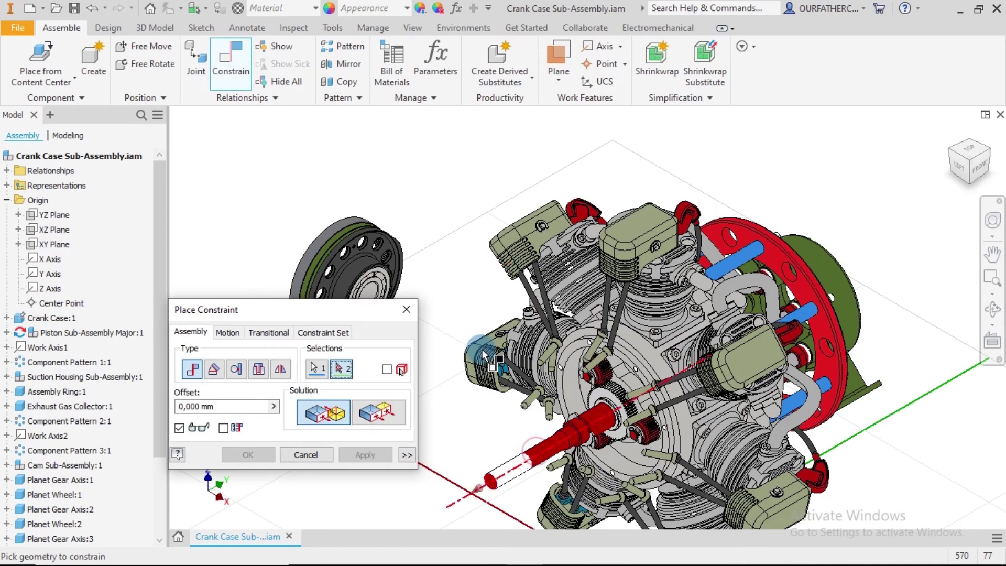
{"action": "middle_click_drag", "start_coordinate": [454, 276], "coordinate": [479, 242]}
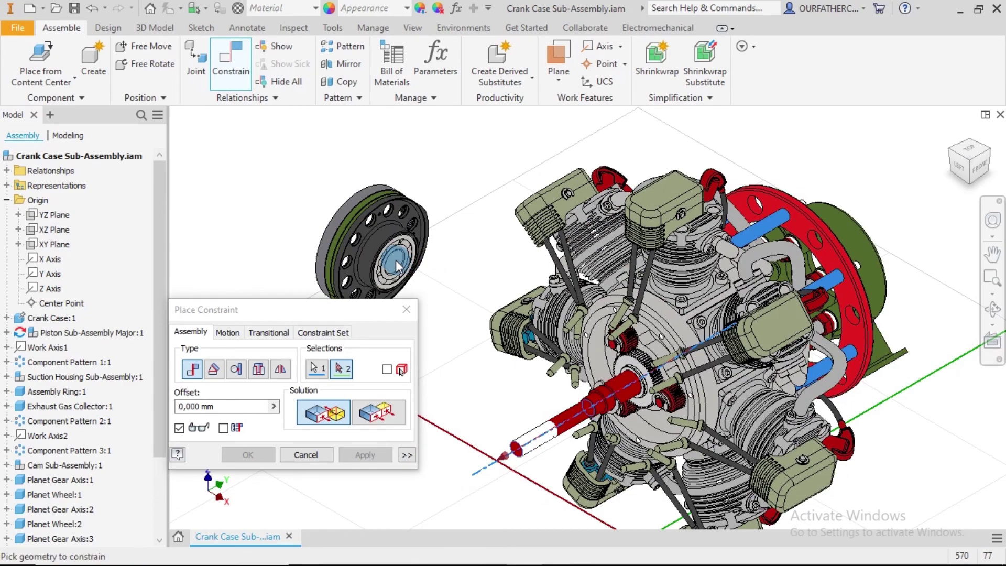
{"action": "scroll", "coordinate": [395, 260], "scroll_direction": "down", "scroll_amount": 3}
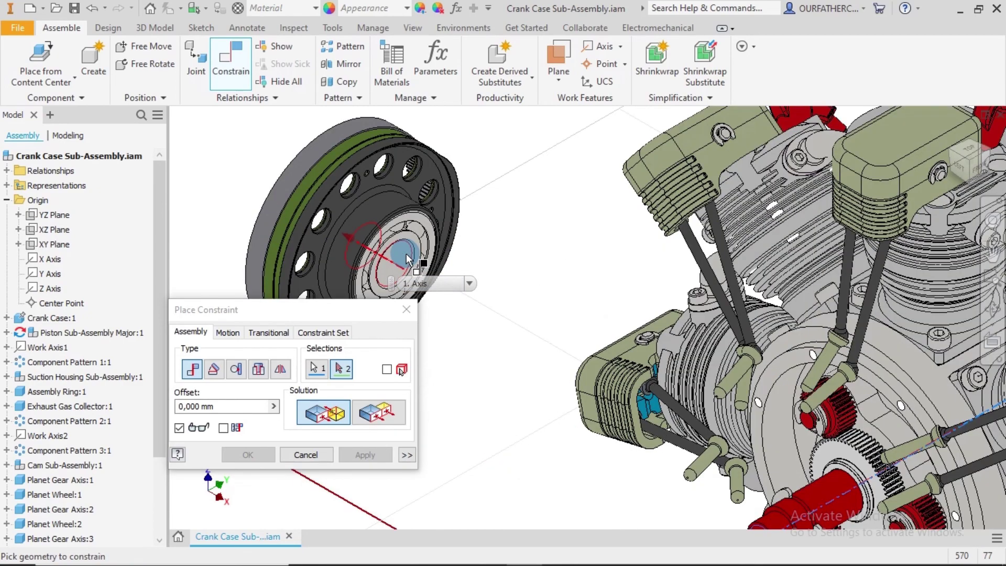
{"action": "left_click", "coordinate": [405, 254]}
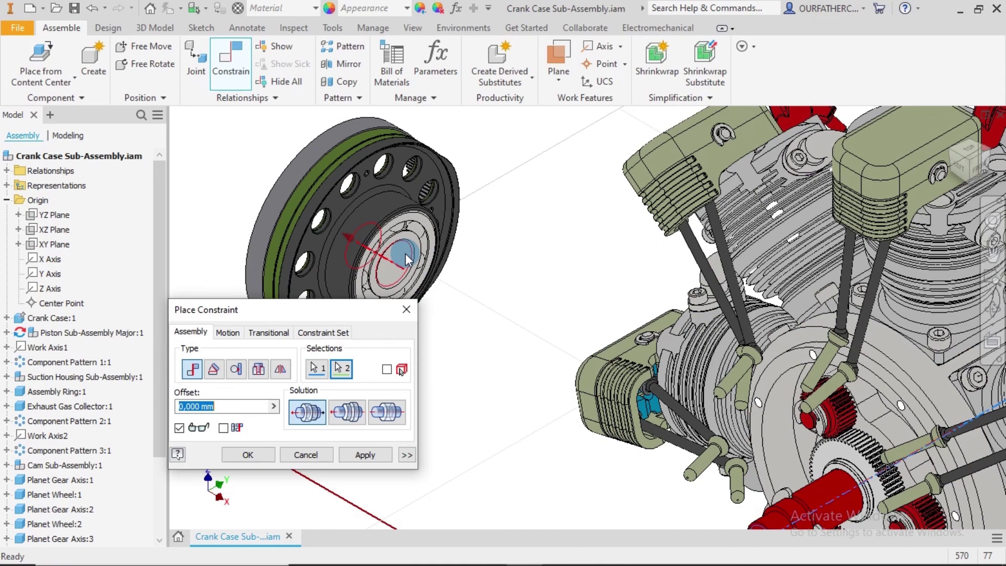
{"action": "scroll", "coordinate": [494, 281], "scroll_direction": "down", "scroll_amount": 3}
{"action": "scroll", "coordinate": [492, 401], "scroll_direction": "up", "scroll_amount": 3}
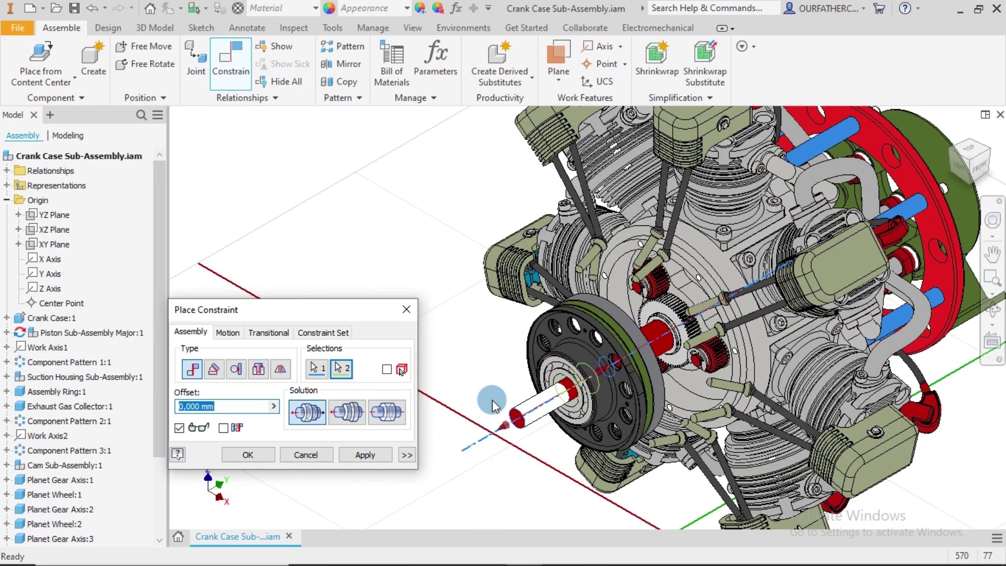
{"action": "left_click", "coordinate": [365, 455]}
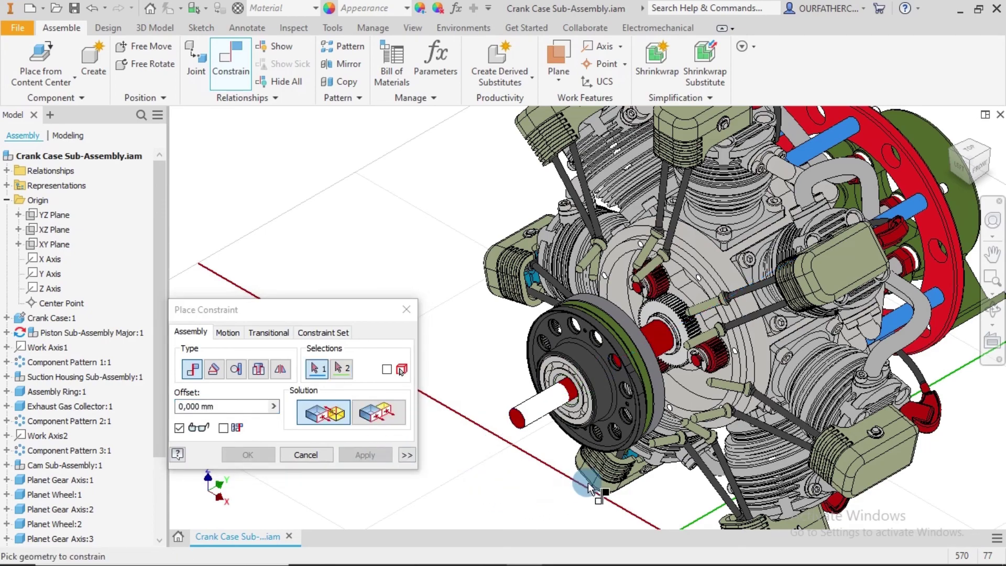
Step: Mate the hollow wheel's toothed rim face to the crank case's front face with a 0 mm offset, and finish constraining
{"action": "middle_click_drag", "start_coordinate": [602, 486], "coordinate": [582, 492], "text": "shift"}
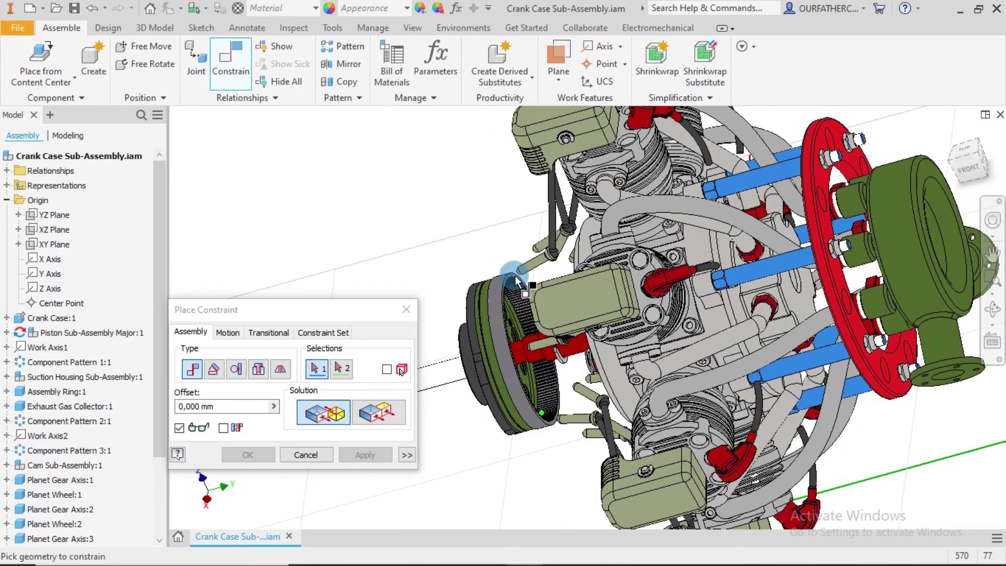
{"action": "scroll", "coordinate": [514, 276], "scroll_direction": "up", "scroll_amount": 5}
{"action": "scroll", "coordinate": [490, 269], "scroll_direction": "down", "scroll_amount": 3}
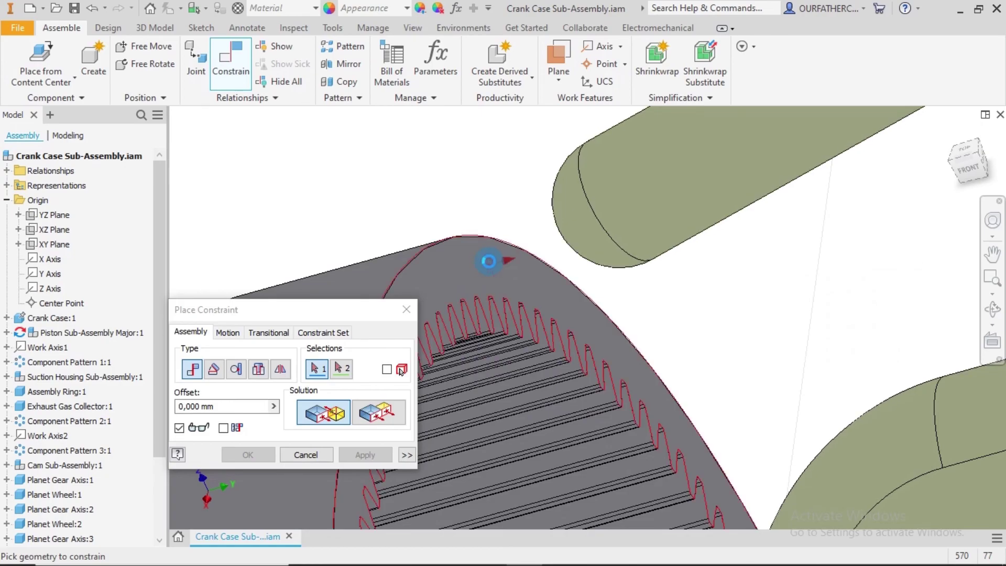
{"action": "left_click", "coordinate": [489, 259]}
{"action": "scroll", "coordinate": [529, 285], "scroll_direction": "down", "scroll_amount": 3}
{"action": "scroll", "coordinate": [529, 285], "scroll_direction": "down", "scroll_amount": 5}
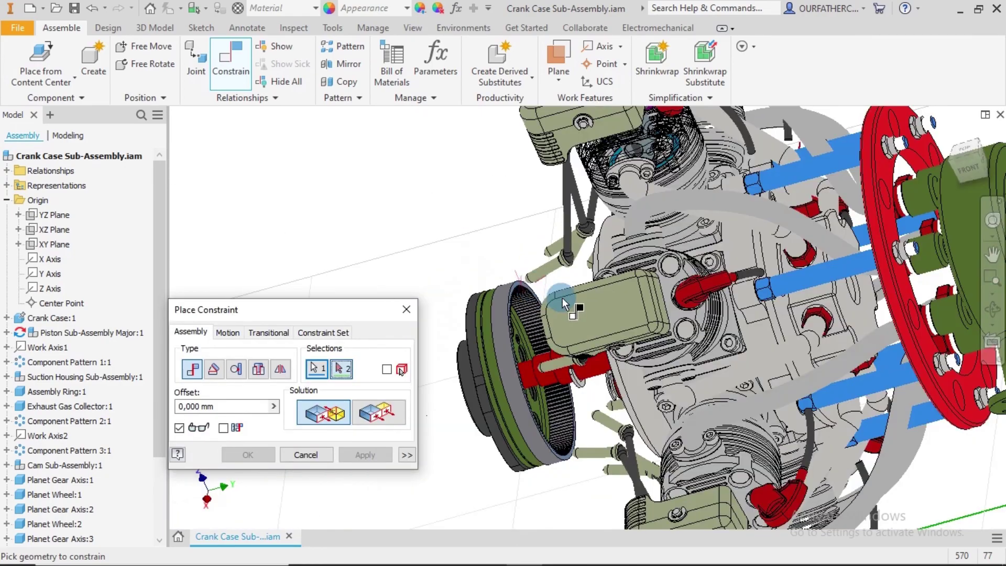
{"action": "middle_click_drag", "start_coordinate": [562, 298], "coordinate": [725, 321], "text": "shift"}
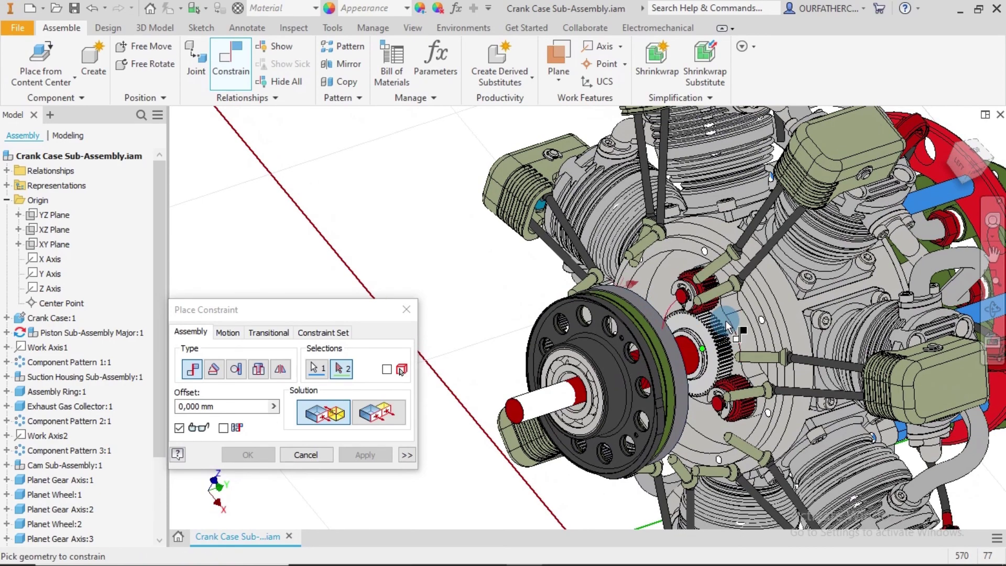
{"action": "scroll", "coordinate": [726, 322], "scroll_direction": "up", "scroll_amount": 5}
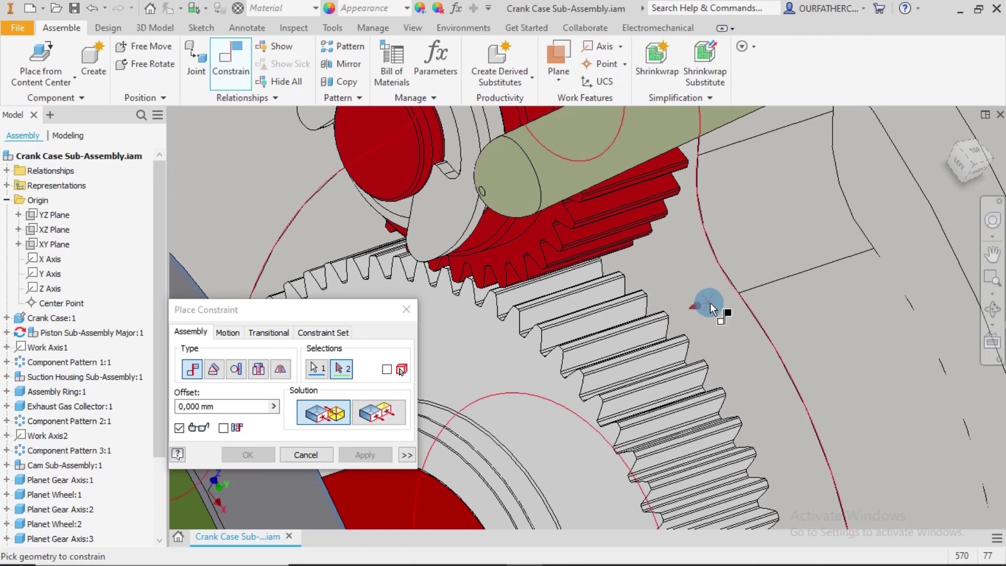
{"action": "left_click", "coordinate": [709, 303]}
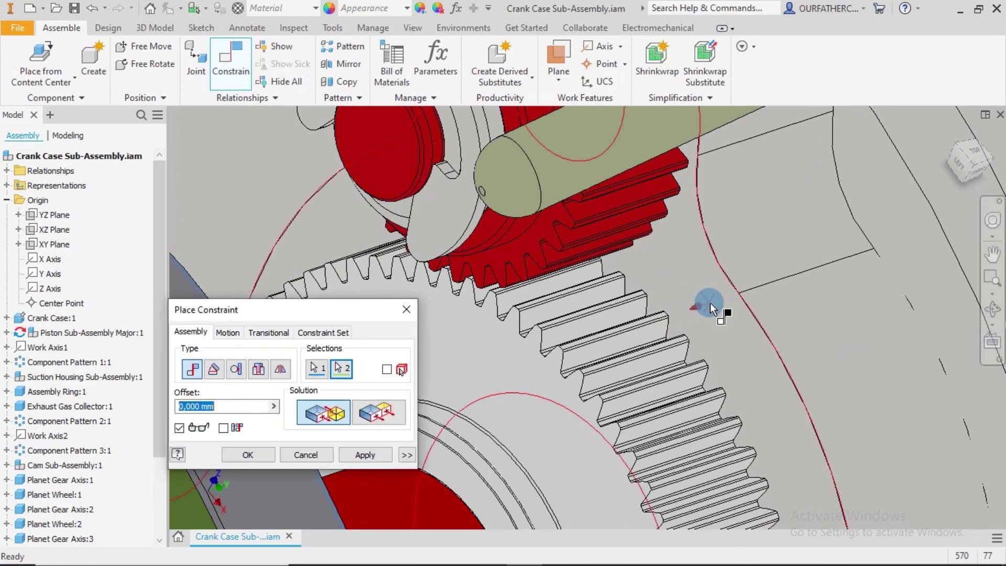
{"action": "scroll", "coordinate": [710, 303], "scroll_direction": "down", "scroll_amount": 5}
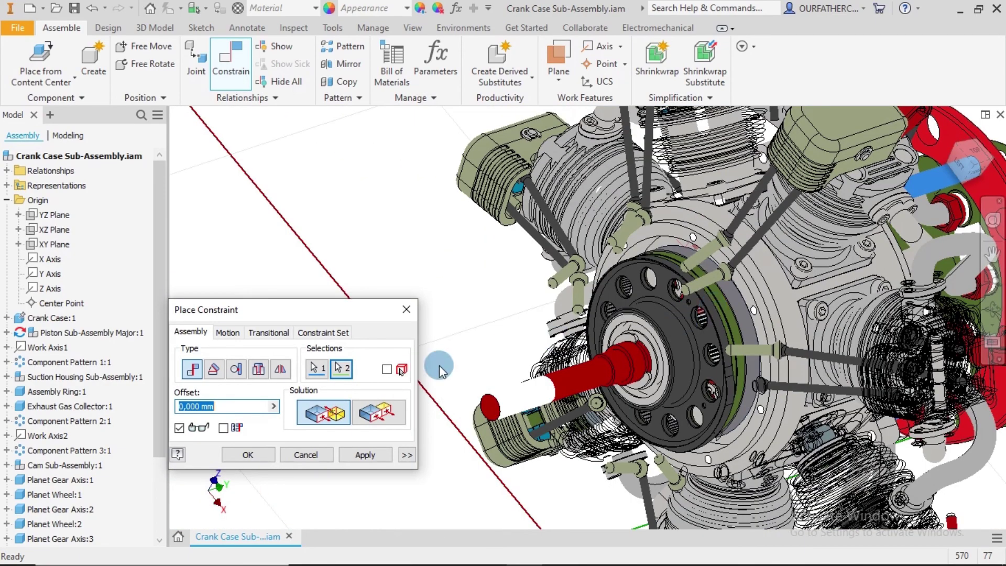
{"action": "left_click", "coordinate": [378, 456]}
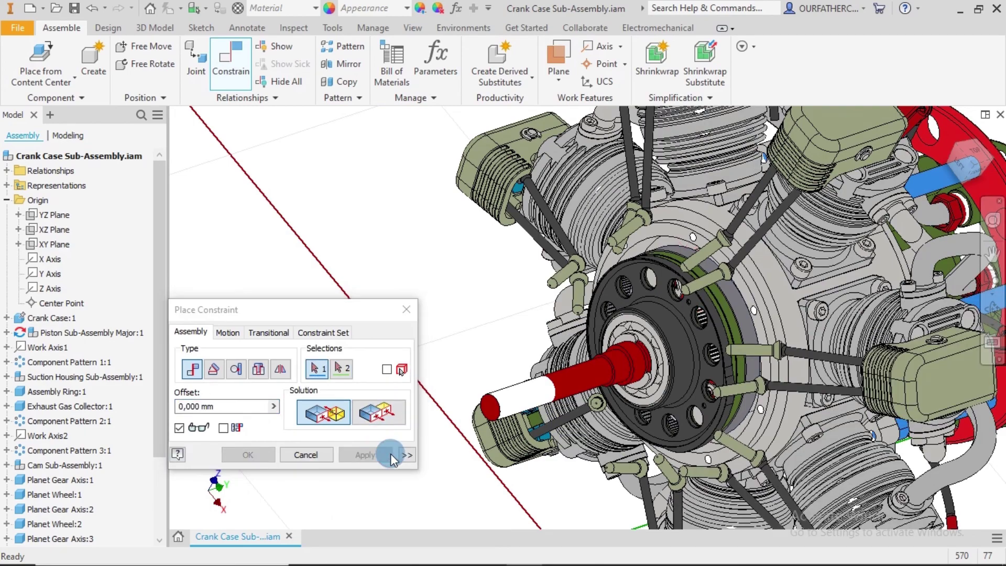
{"action": "left_click", "coordinate": [309, 455]}
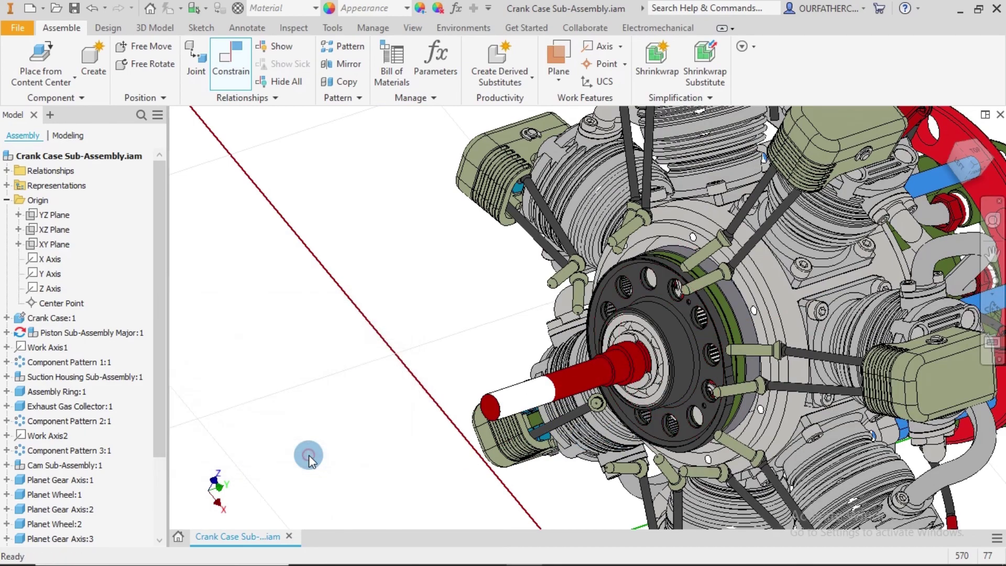
Step: Switch the assembly's visual style to Shaded so the model edges are hidden
{"action": "key", "text": "F4"}
{"action": "left_click_drag", "start_coordinate": [781, 388], "coordinate": [816, 379]}
{"action": "key", "text": "Escape"}
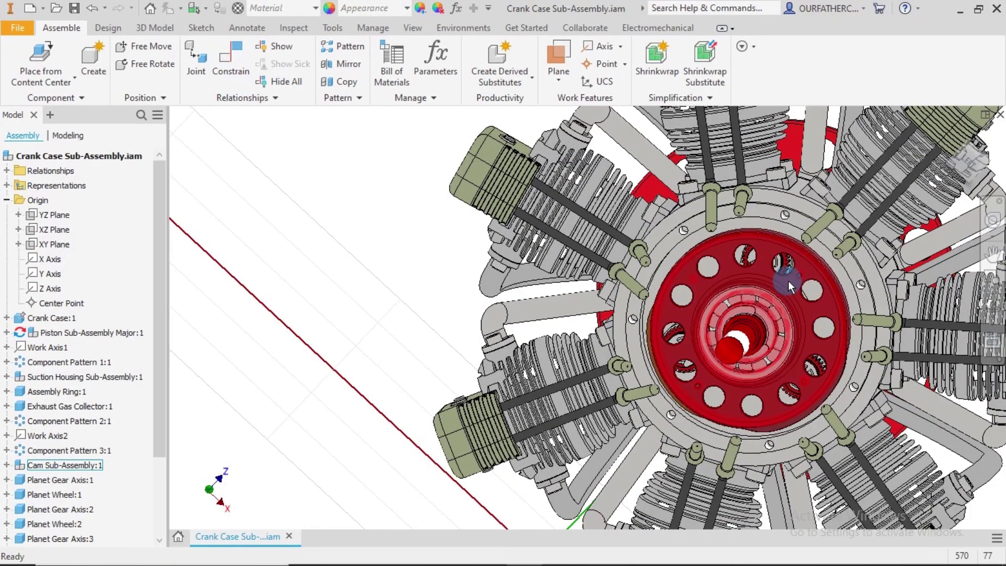
{"action": "left_click", "coordinate": [416, 28]}
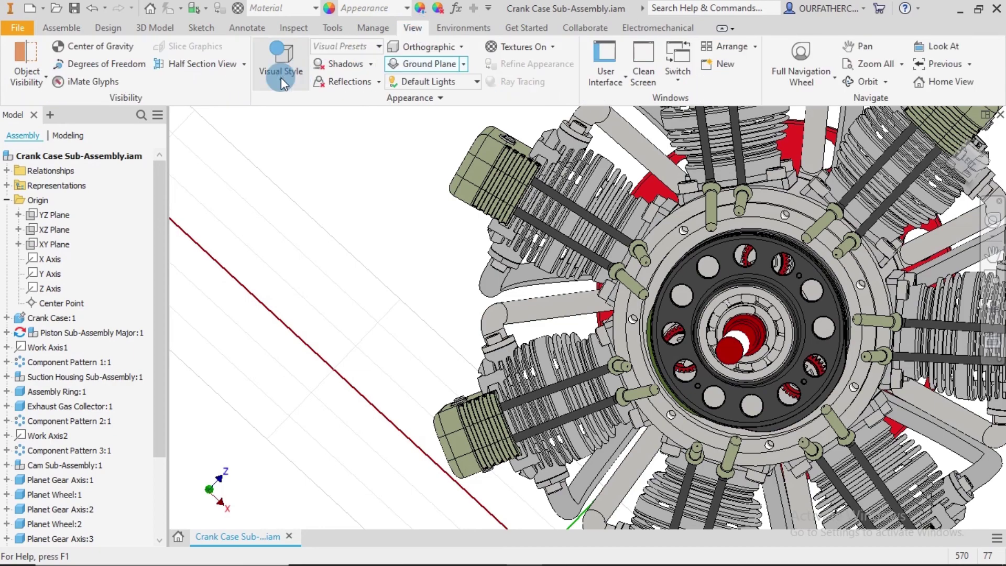
{"action": "left_click", "coordinate": [281, 77]}
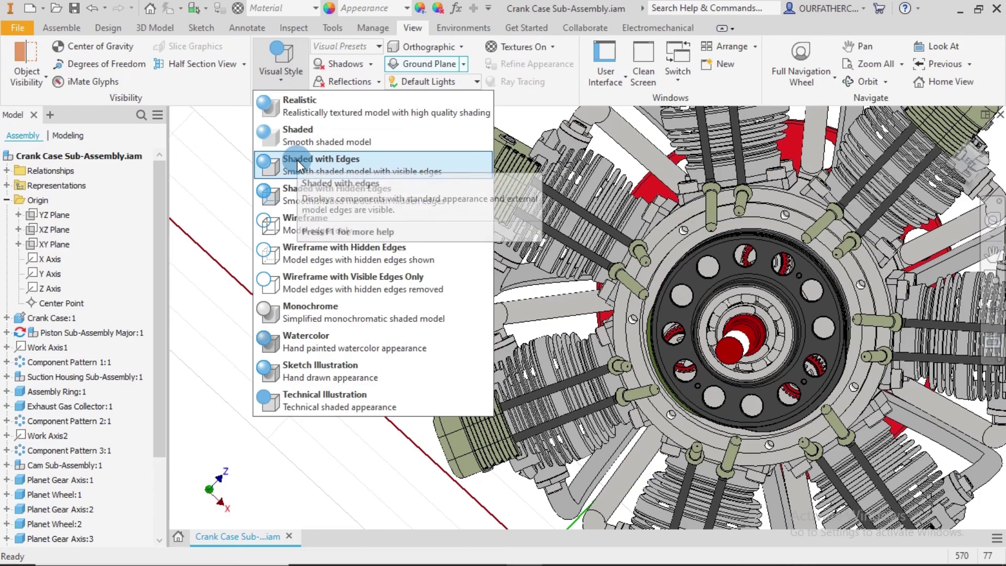
{"action": "left_click", "coordinate": [306, 139]}
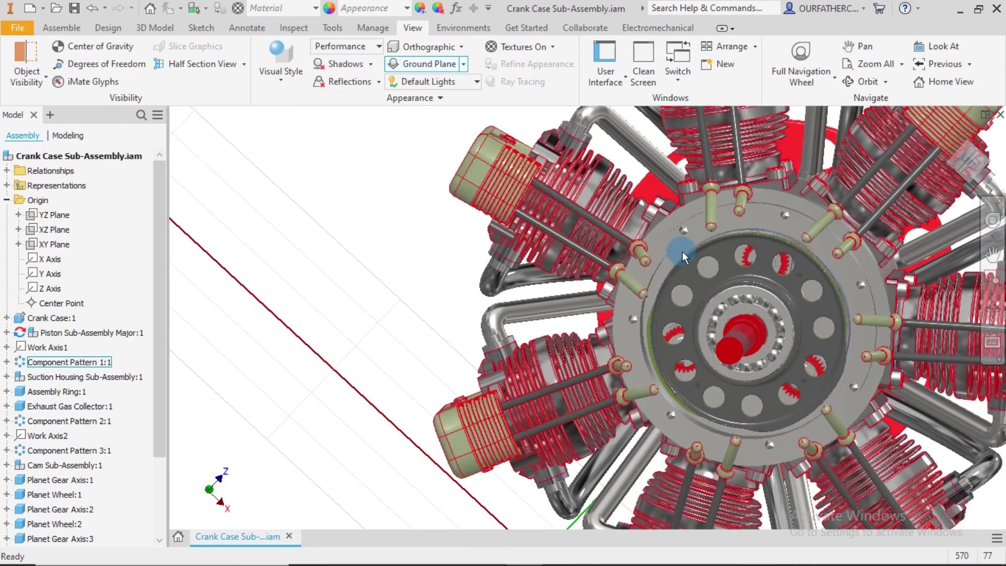
Step: Edit the cam sub-assembly in place and make its Front Cam Disc transparent
{"action": "right_click", "coordinate": [731, 271]}
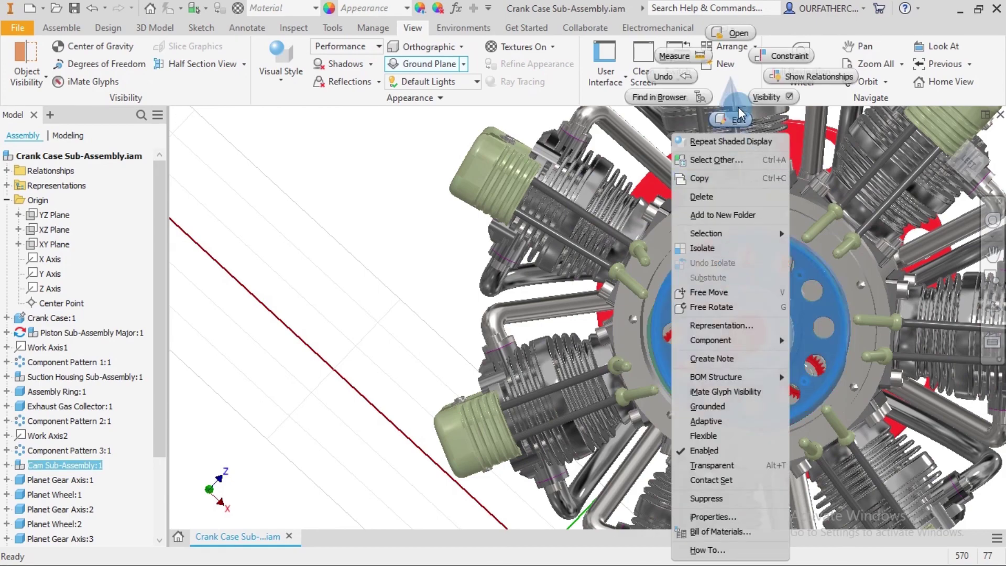
{"action": "left_click", "coordinate": [737, 120]}
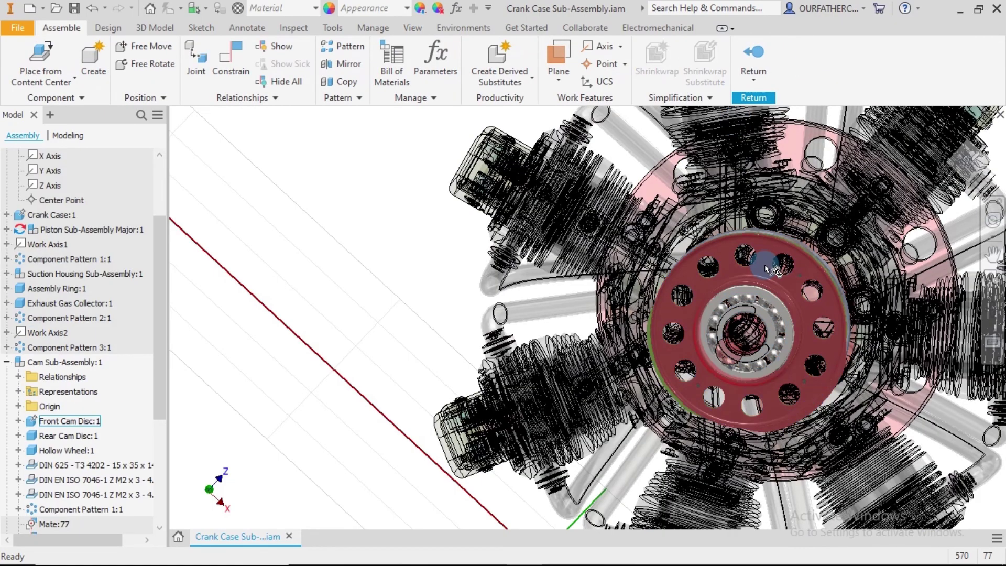
{"action": "right_click", "coordinate": [766, 269]}
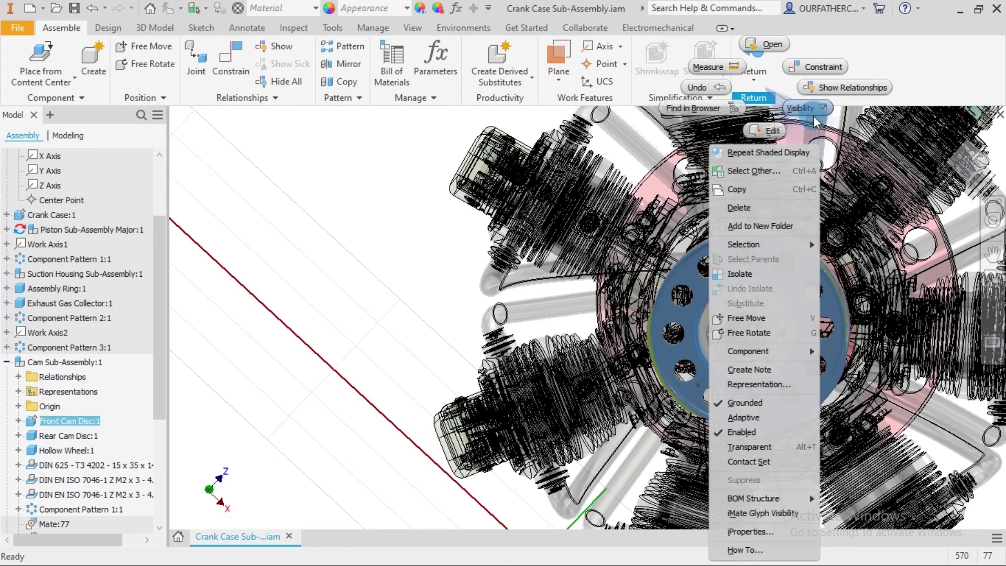
{"action": "left_click", "coordinate": [759, 447]}
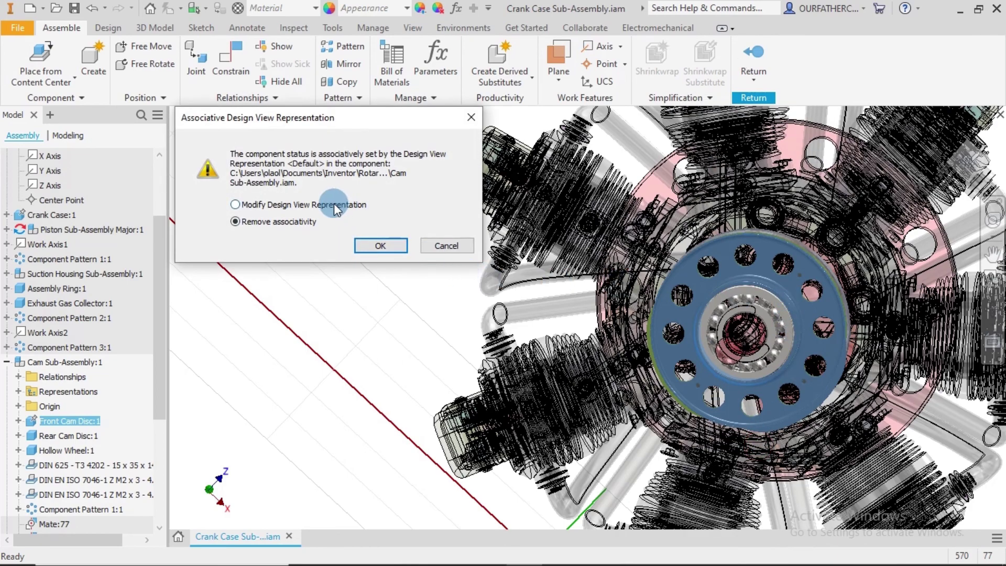
{"action": "left_click", "coordinate": [379, 246]}
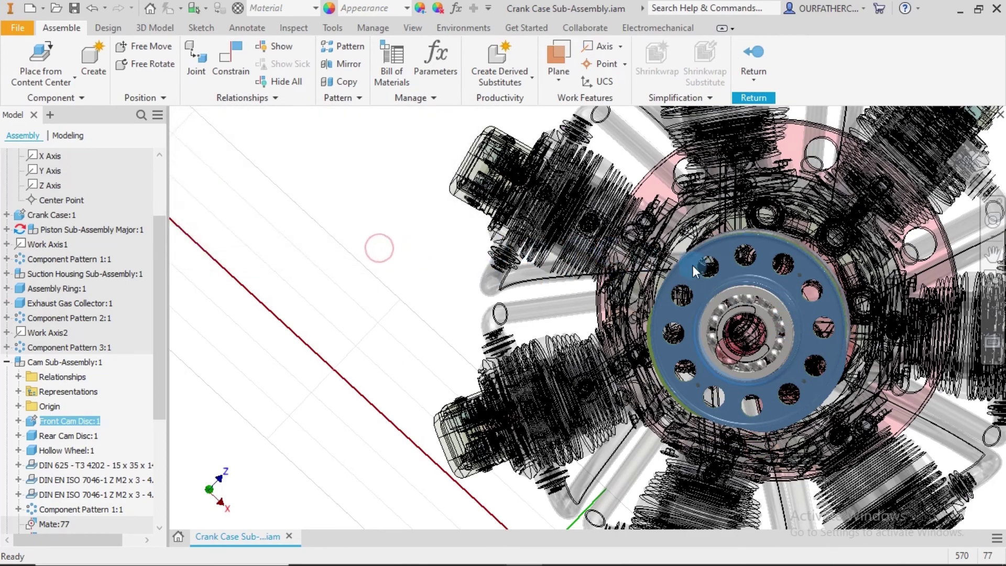
{"action": "left_click", "coordinate": [631, 322]}
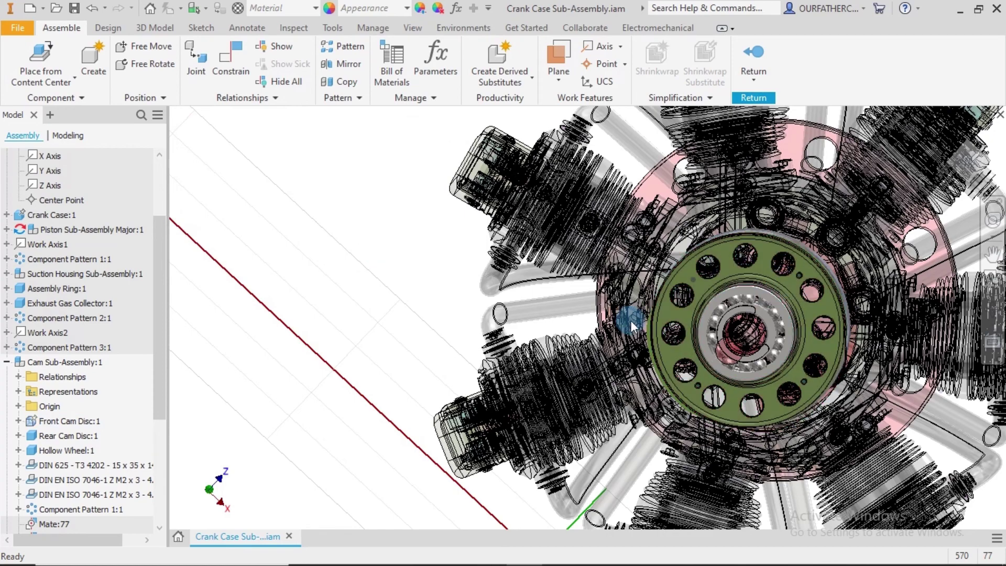
Step: Make the Rear Cam Disc in the cam sub-assembly transparent as well
{"action": "right_click", "coordinate": [80, 435]}
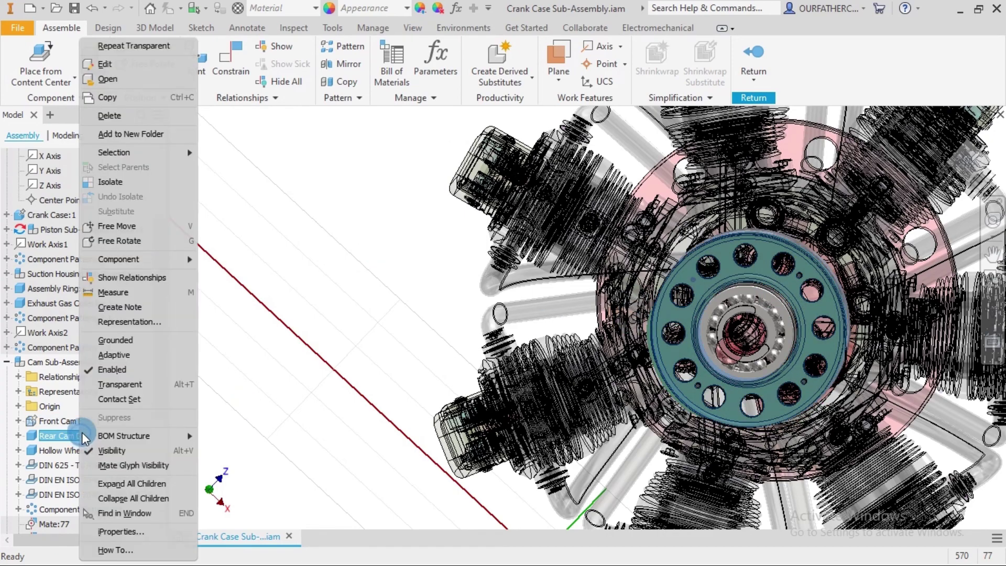
{"action": "left_click", "coordinate": [115, 385]}
{"action": "left_click", "coordinate": [236, 205]}
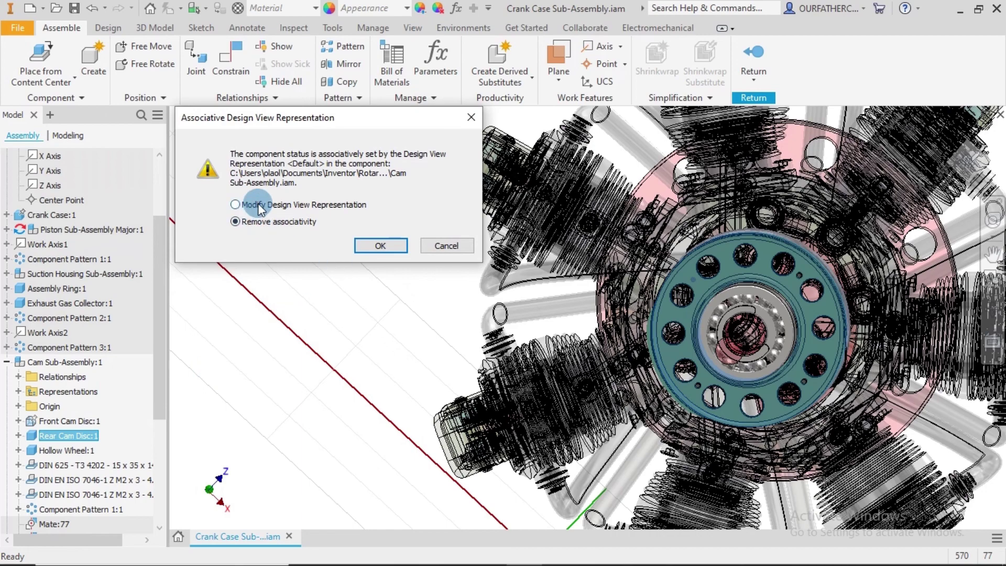
{"action": "left_click", "coordinate": [376, 247]}
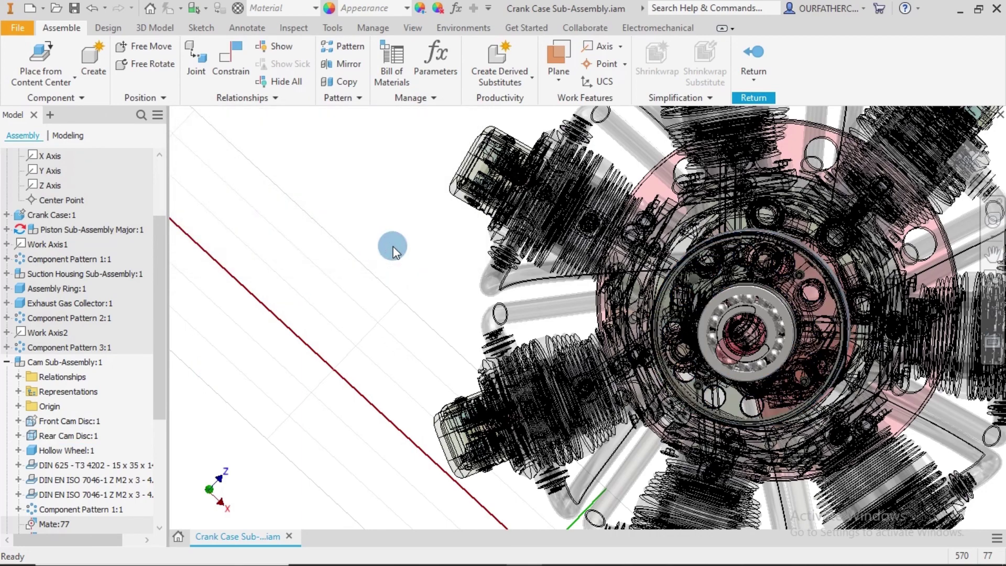
Step: Finish editing the cam sub-assembly, return to the crank case assembly and show its planet wheels from the LEFT view
{"action": "left_click", "coordinate": [757, 53]}
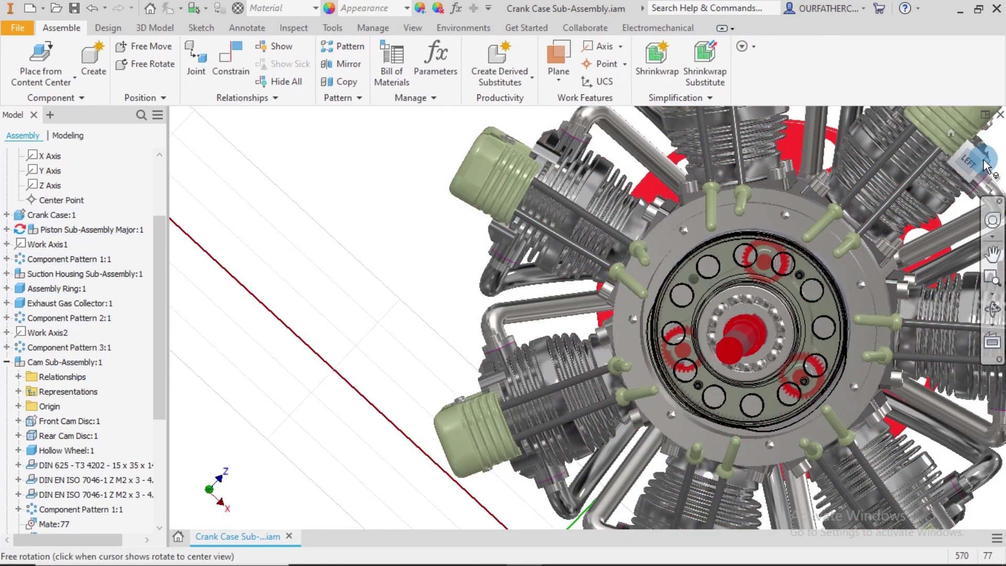
{"action": "left_click", "coordinate": [984, 165]}
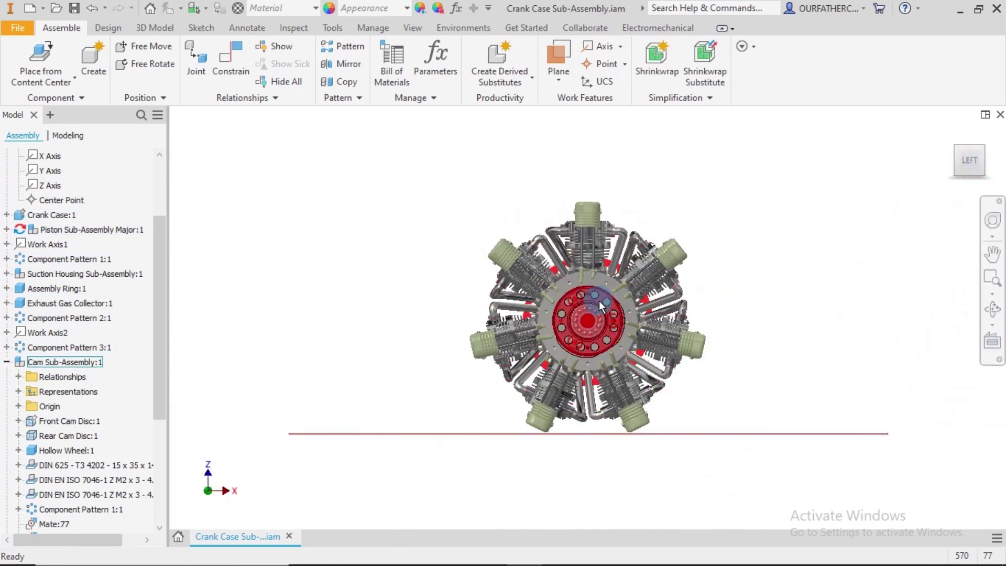
{"action": "scroll", "coordinate": [599, 304], "scroll_direction": "up", "scroll_amount": 5}
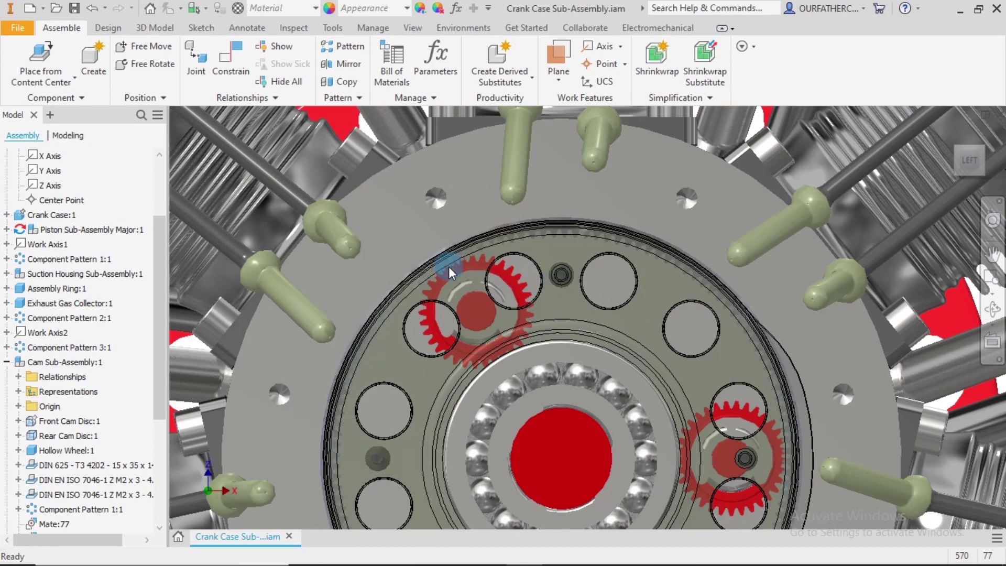
{"action": "scroll", "coordinate": [448, 267], "scroll_direction": "up", "scroll_amount": 2}
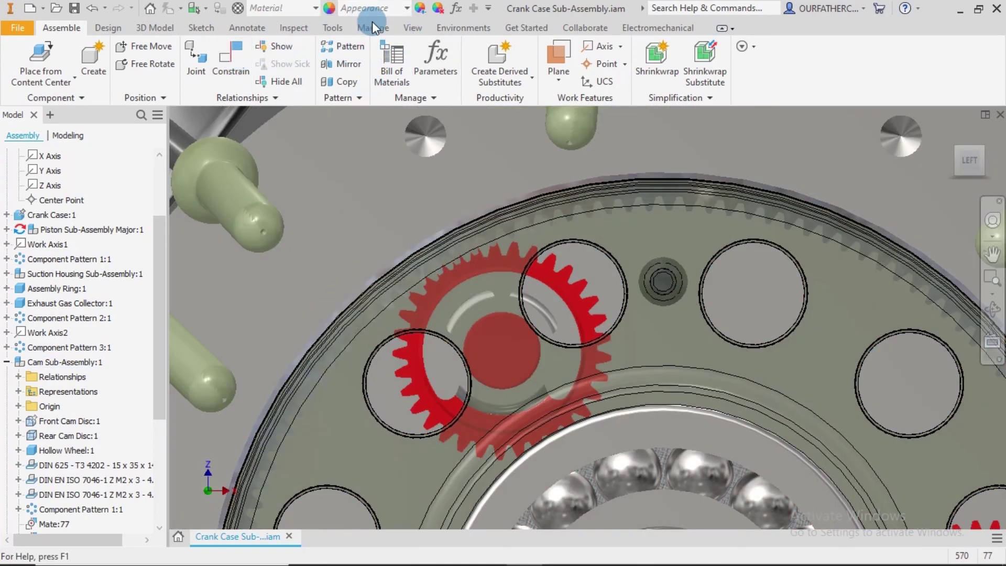
Step: Switch the assembly's visual style to Technical Illustration
{"action": "left_click", "coordinate": [412, 27]}
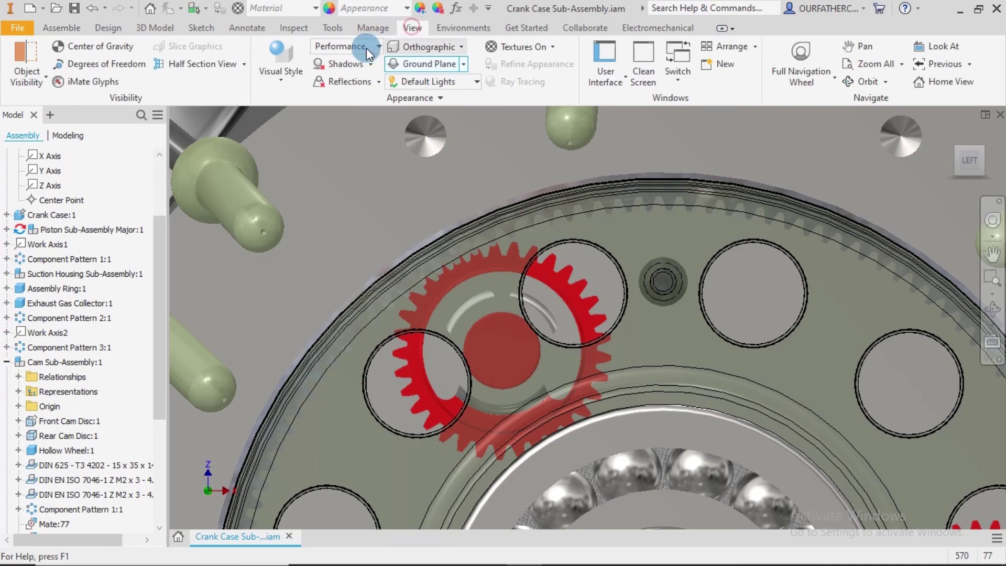
{"action": "left_click", "coordinate": [290, 77]}
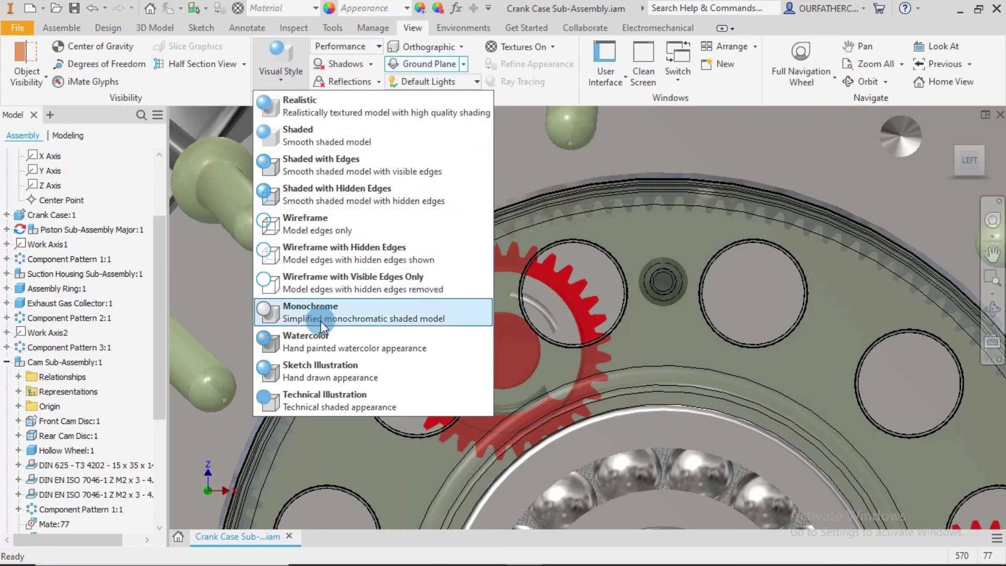
{"action": "left_click", "coordinate": [287, 402]}
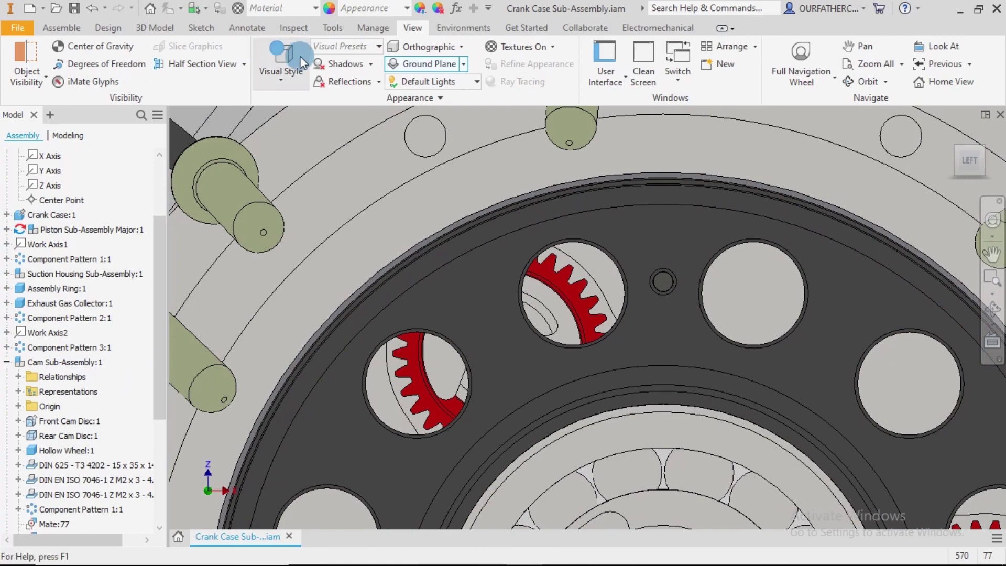
Step: Hide the Front Cam Disc in the cam sub-assembly, choosing to modify the design view representation
{"action": "left_click", "coordinate": [75, 419]}
{"action": "right_click", "coordinate": [76, 418]}
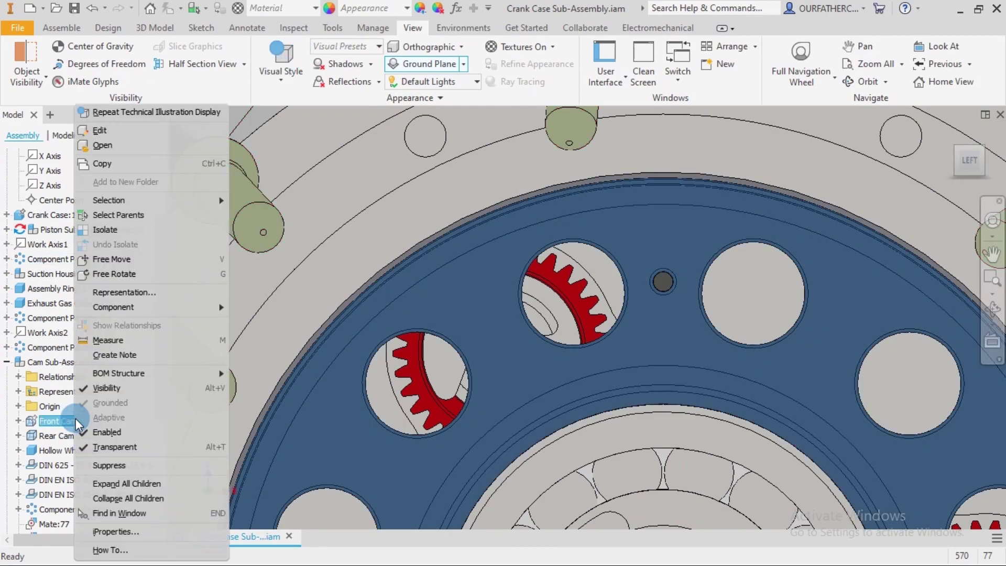
{"action": "left_click", "coordinate": [114, 392]}
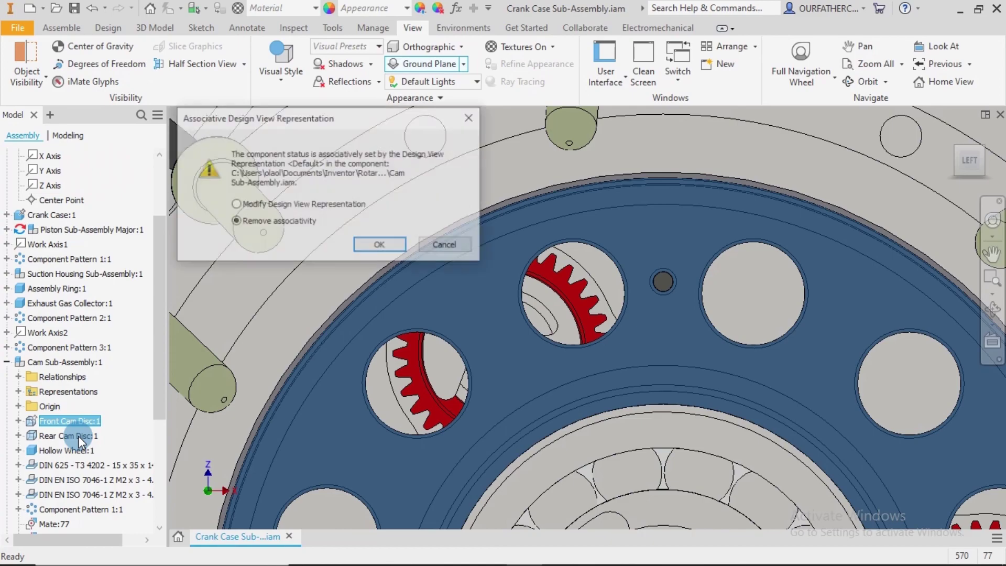
{"action": "left_click", "coordinate": [254, 210]}
{"action": "left_click", "coordinate": [370, 242]}
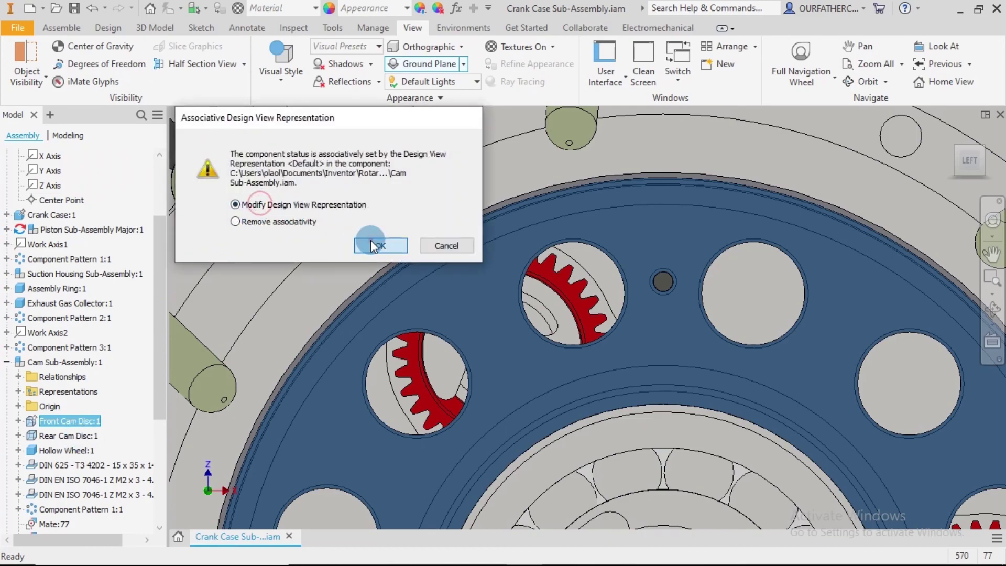
Step: Hide the Rear Cam Disc in the cam sub-assembly as well to expose the hollow wheel teeth
{"action": "left_click", "coordinate": [80, 427]}
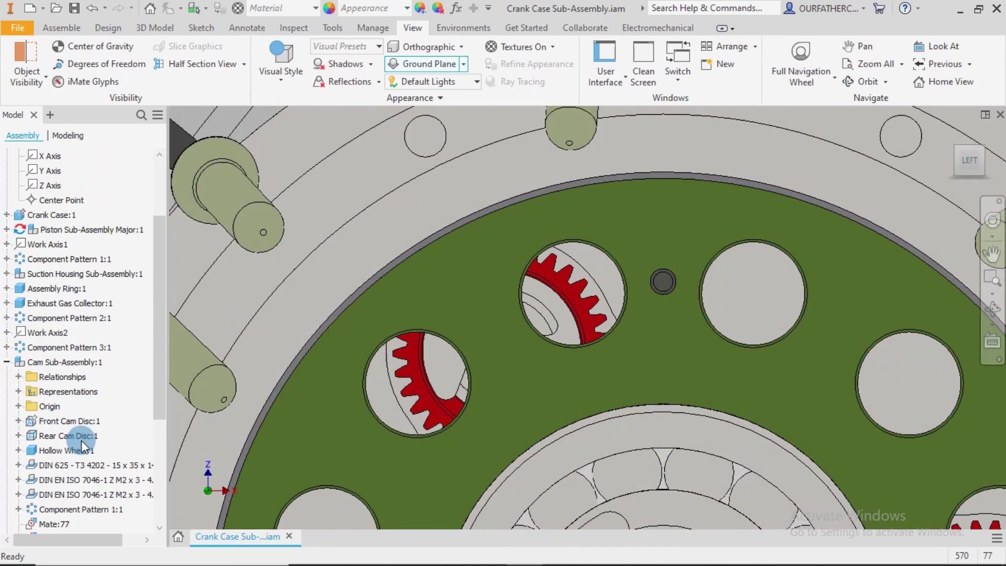
{"action": "left_click", "coordinate": [83, 434]}
{"action": "right_click", "coordinate": [83, 433]}
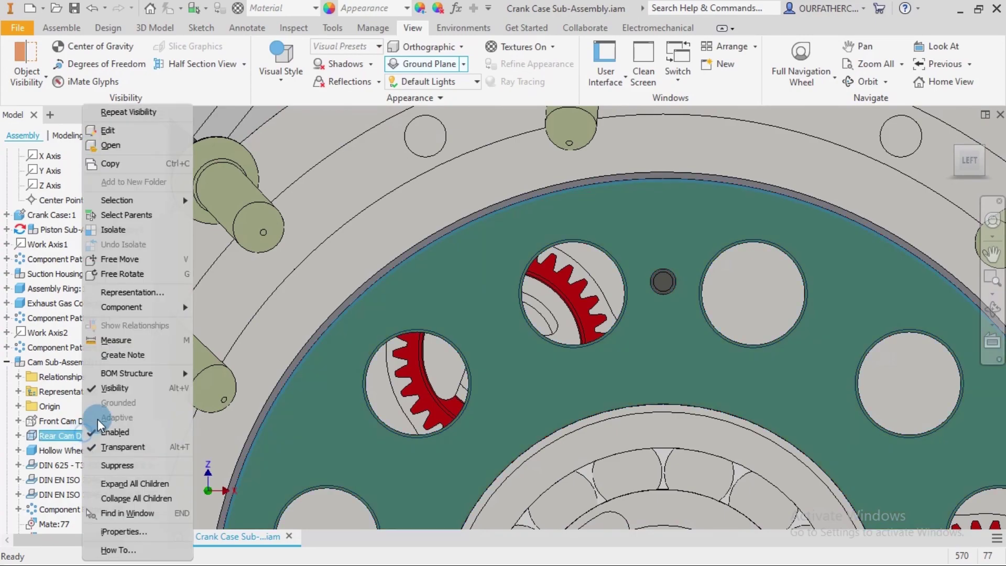
{"action": "left_click", "coordinate": [115, 389]}
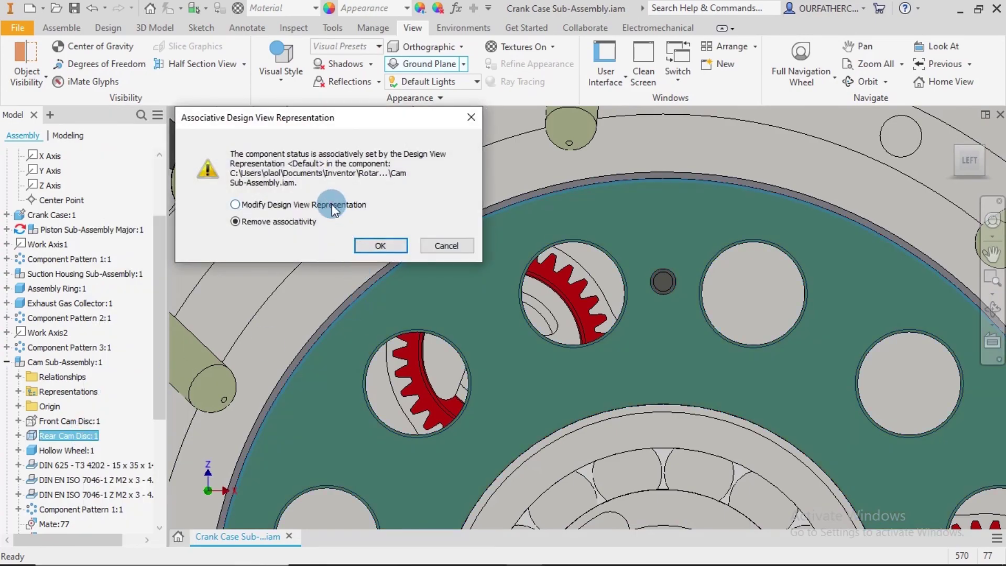
{"action": "left_click", "coordinate": [370, 245]}
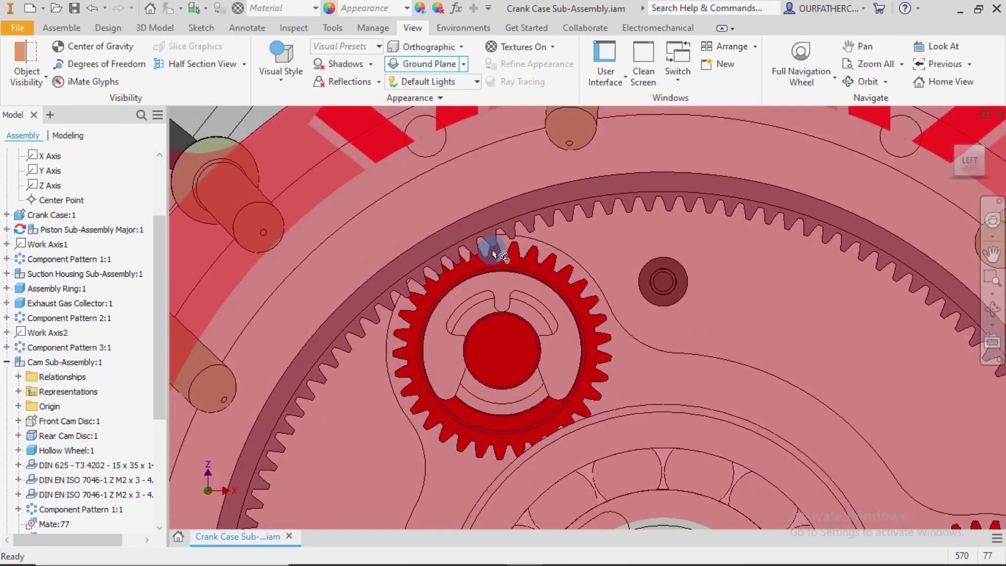
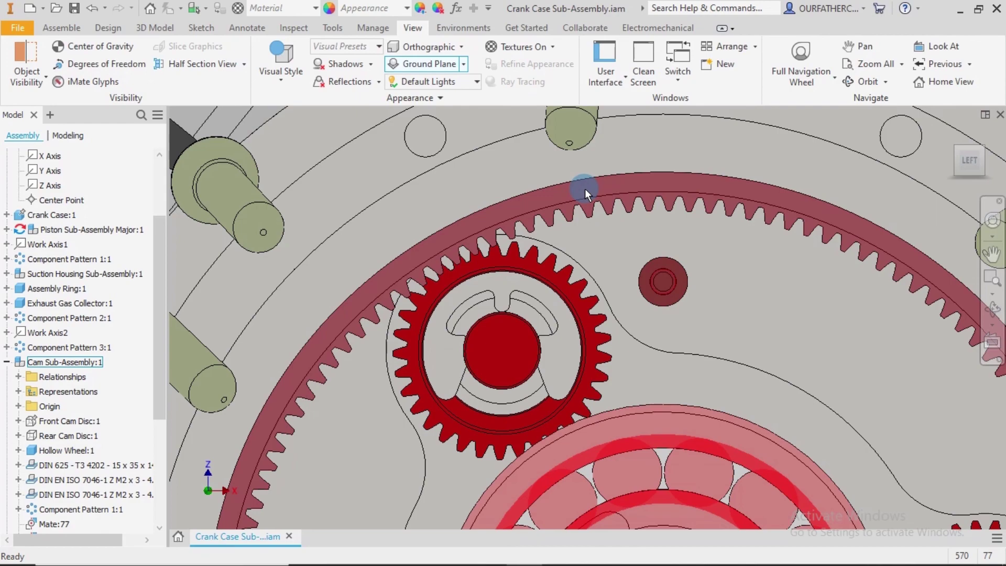
Step: Rotate the hollow wheel slightly until its teeth line up with those of the upper planet wheel
{"action": "left_click", "coordinate": [585, 188]}
{"action": "left_click_drag", "start_coordinate": [576, 189], "coordinate": [573, 189]}
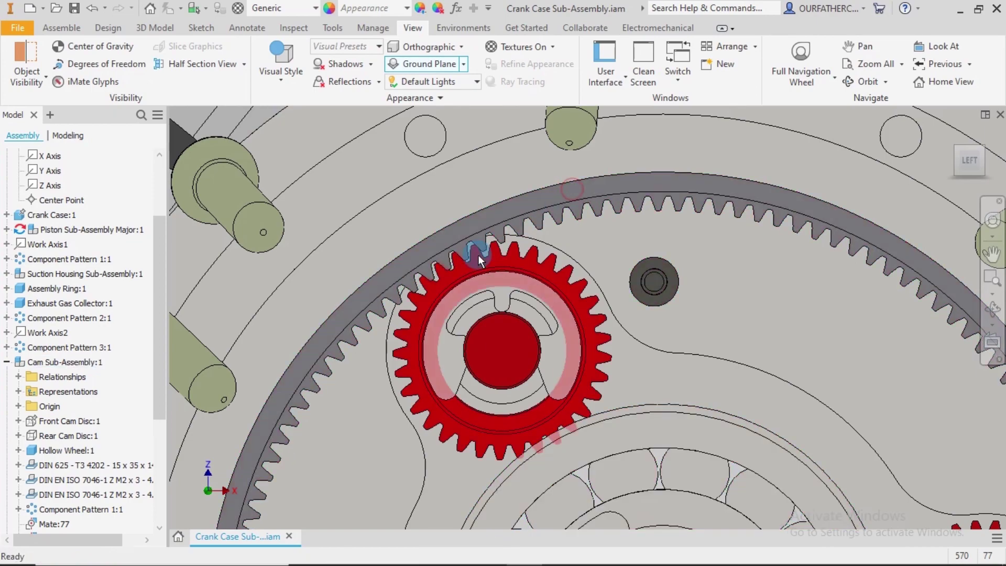
{"action": "scroll", "coordinate": [477, 255], "scroll_direction": "up", "scroll_amount": 3}
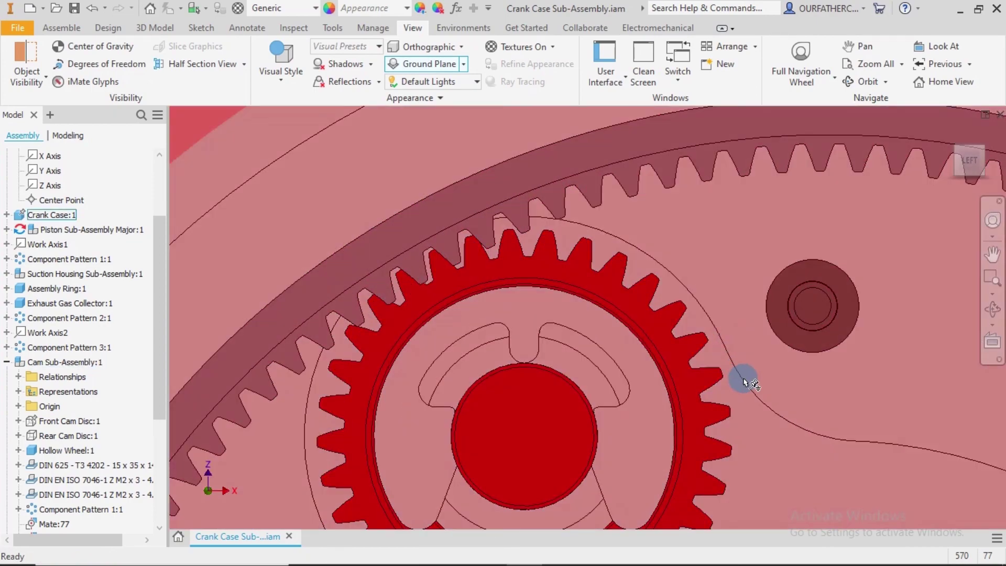
{"action": "middle_click_drag", "start_coordinate": [692, 285], "coordinate": [674, 233]}
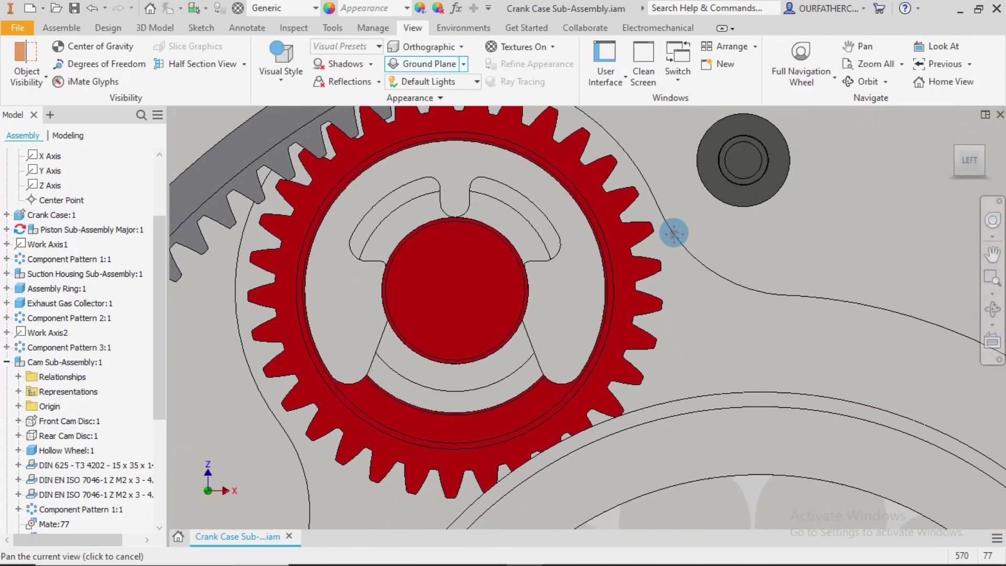
{"action": "scroll", "coordinate": [677, 239], "scroll_direction": "down", "scroll_amount": 5}
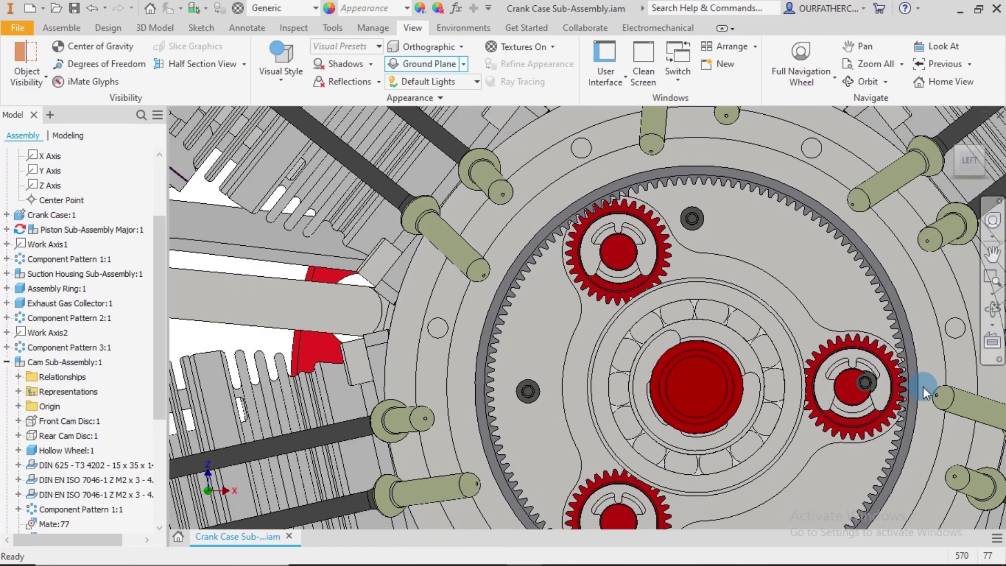
{"action": "scroll", "coordinate": [923, 387], "scroll_direction": "up", "scroll_amount": 2}
{"action": "scroll", "coordinate": [886, 435], "scroll_direction": "down", "scroll_amount": 5}
{"action": "scroll", "coordinate": [768, 493], "scroll_direction": "up", "scroll_amount": 4}
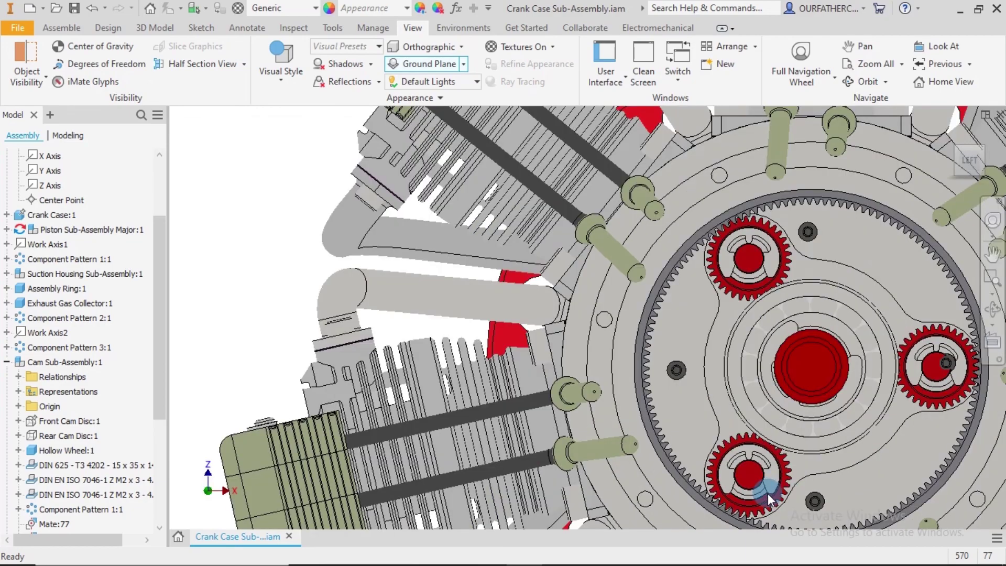
Step: Rotate the lower planet wheel slightly so its teeth sit in the gaps of the hollow wheel
{"action": "scroll", "coordinate": [755, 481], "scroll_direction": "down", "scroll_amount": 3}
{"action": "scroll", "coordinate": [760, 482], "scroll_direction": "up", "scroll_amount": 8}
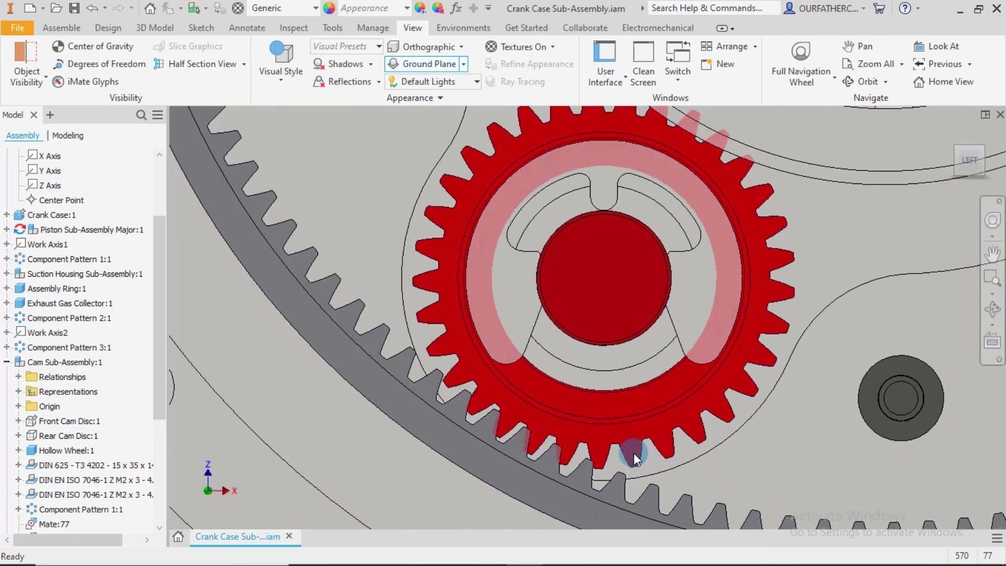
{"action": "left_click_drag", "start_coordinate": [638, 451], "coordinate": [637, 449]}
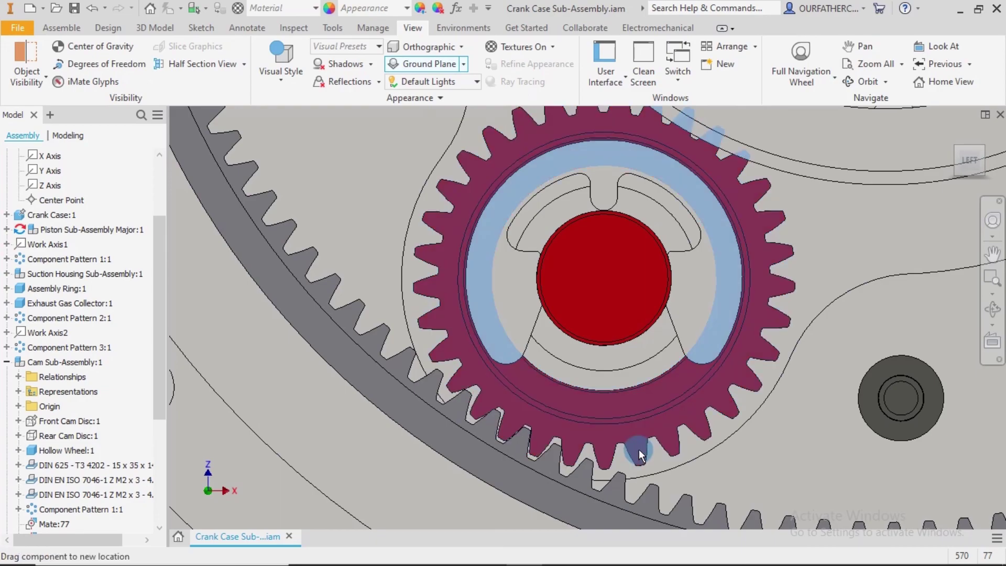
Step: Try to rotate the upper planet wheel to refine its mesh with the hollow wheel
{"action": "scroll", "coordinate": [638, 415], "scroll_direction": "down", "scroll_amount": 8}
{"action": "scroll", "coordinate": [628, 240], "scroll_direction": "up", "scroll_amount": 5}
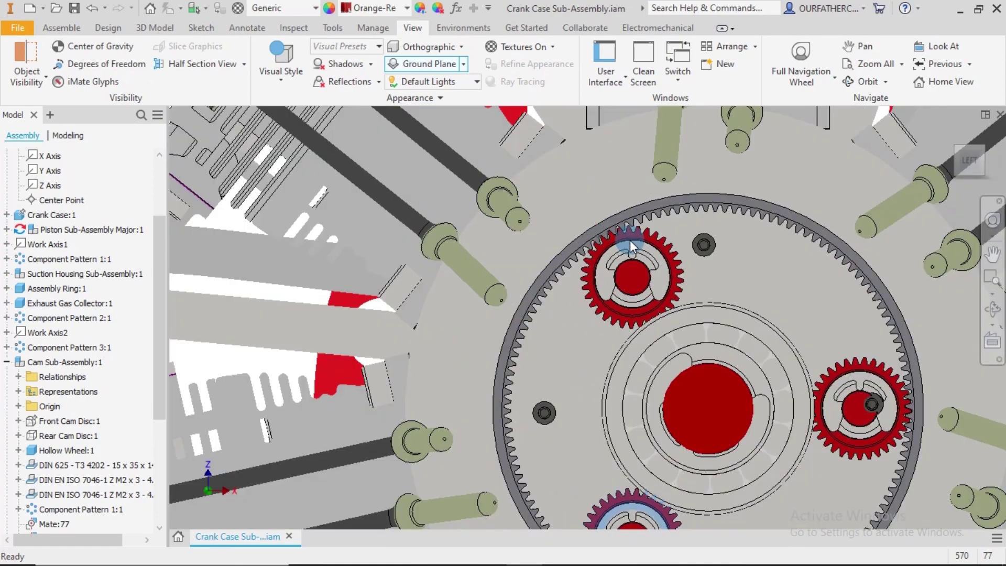
{"action": "scroll", "coordinate": [630, 240], "scroll_direction": "up", "scroll_amount": 5}
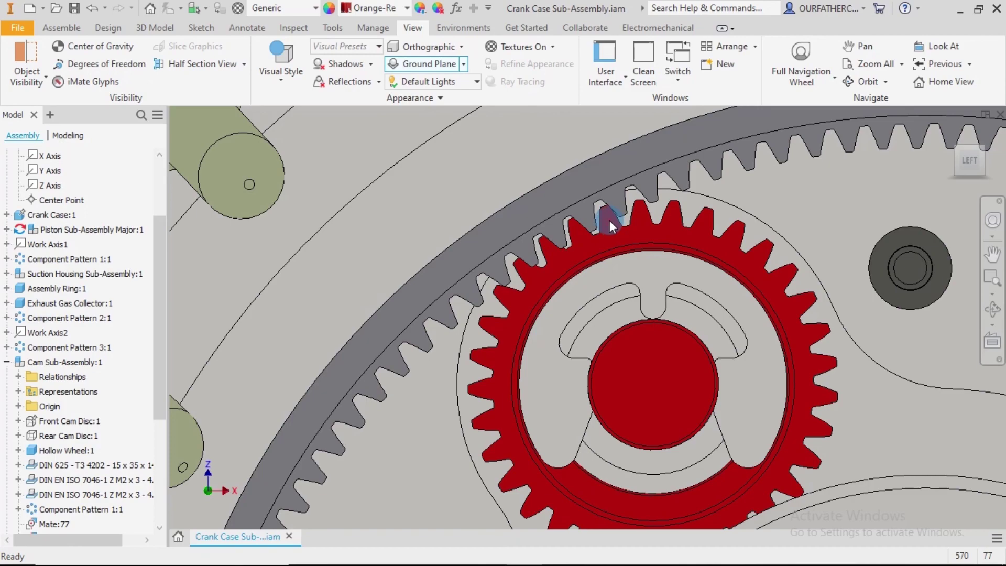
{"action": "key", "text": "Escape"}
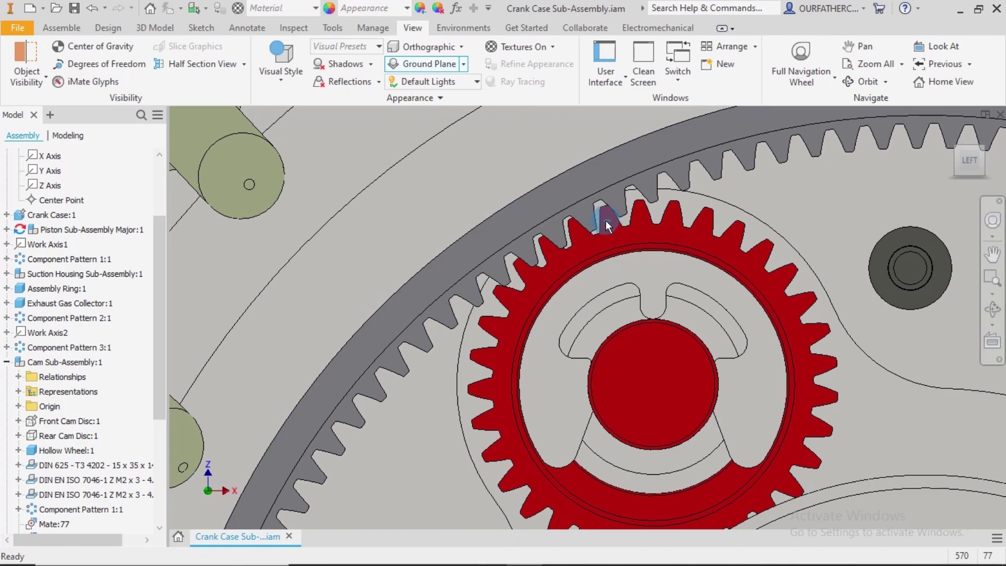
{"action": "left_click", "coordinate": [606, 220]}
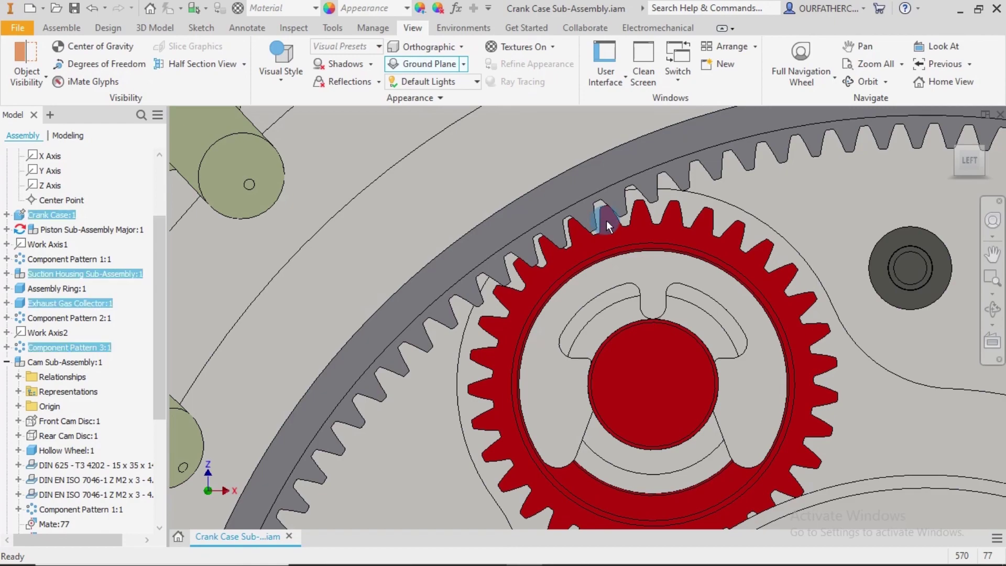
{"action": "left_click", "coordinate": [720, 198]}
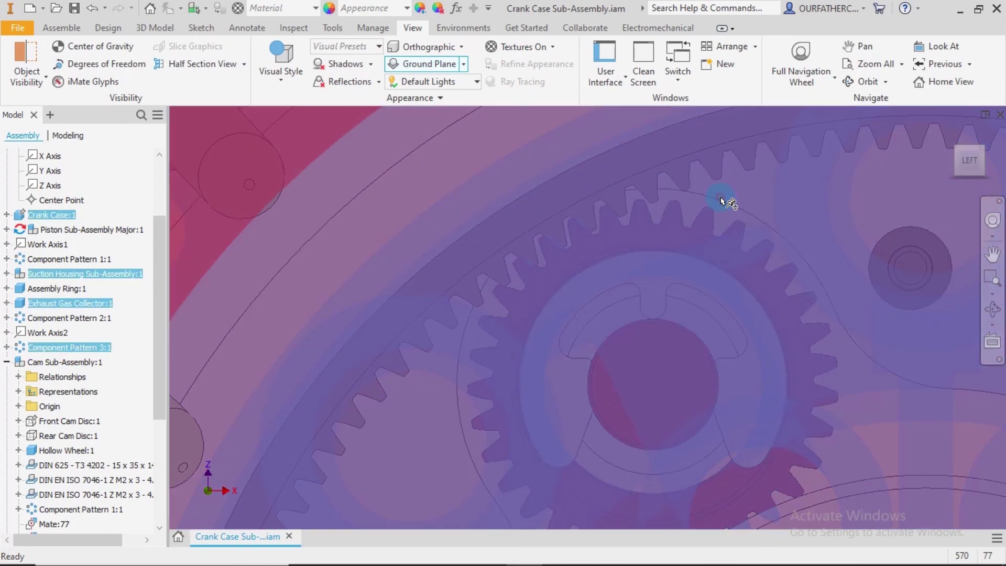
{"action": "left_click", "coordinate": [621, 226]}
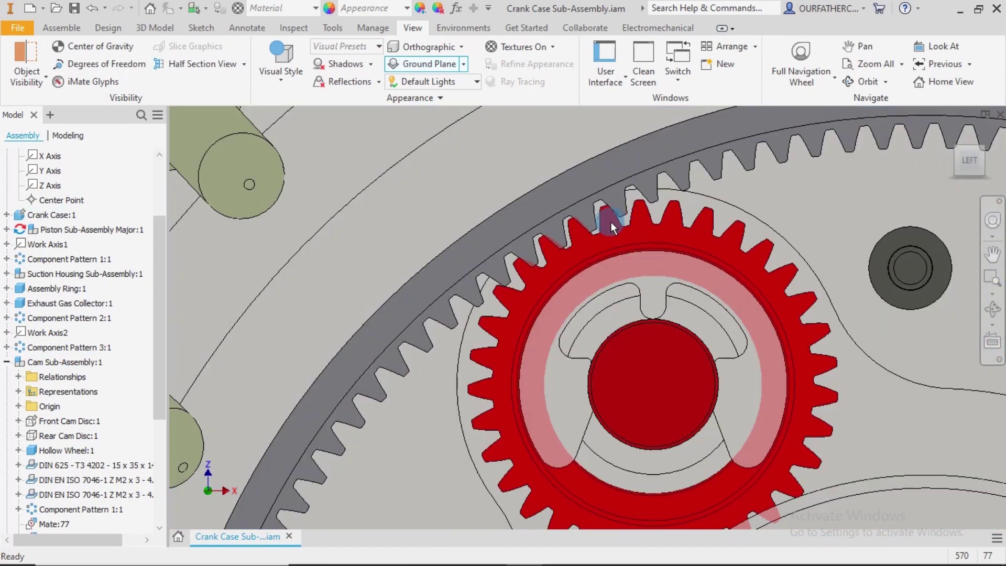
Step: Make the Front Cam Disc in the cam sub-assembly visible again, choosing to modify the design view representation
{"action": "scroll", "coordinate": [629, 226], "scroll_direction": "up", "scroll_amount": 5}
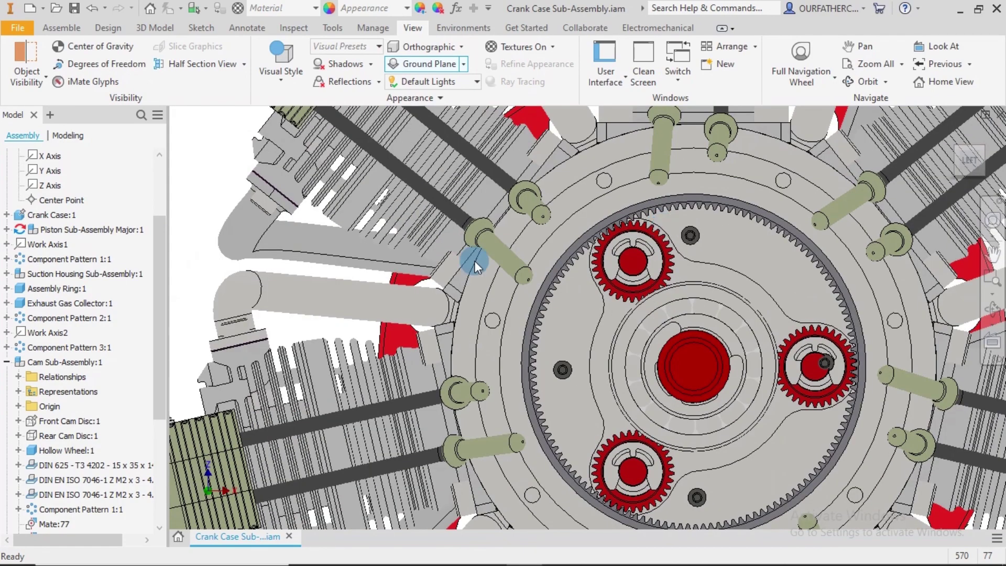
{"action": "right_click", "coordinate": [81, 420]}
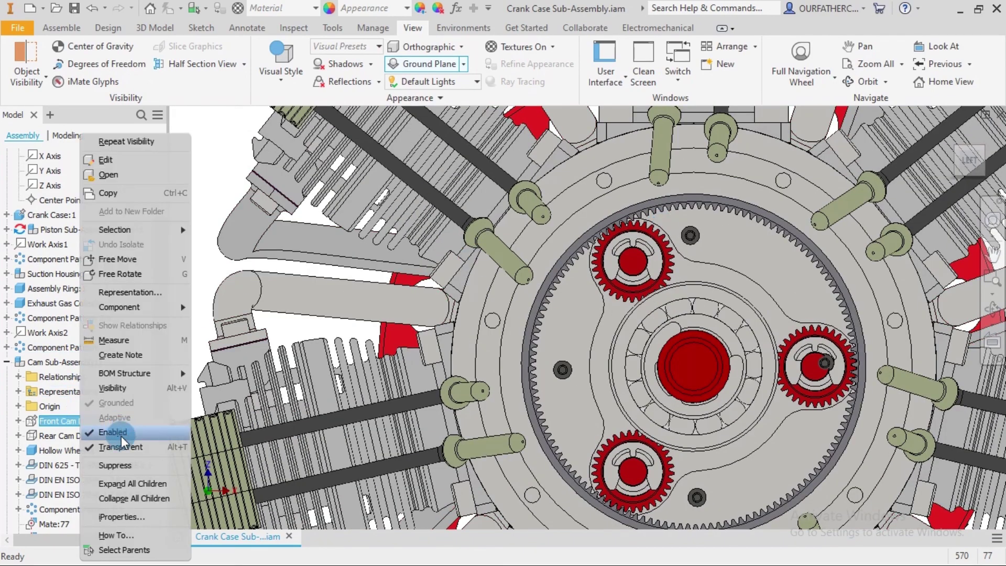
{"action": "left_click", "coordinate": [105, 391]}
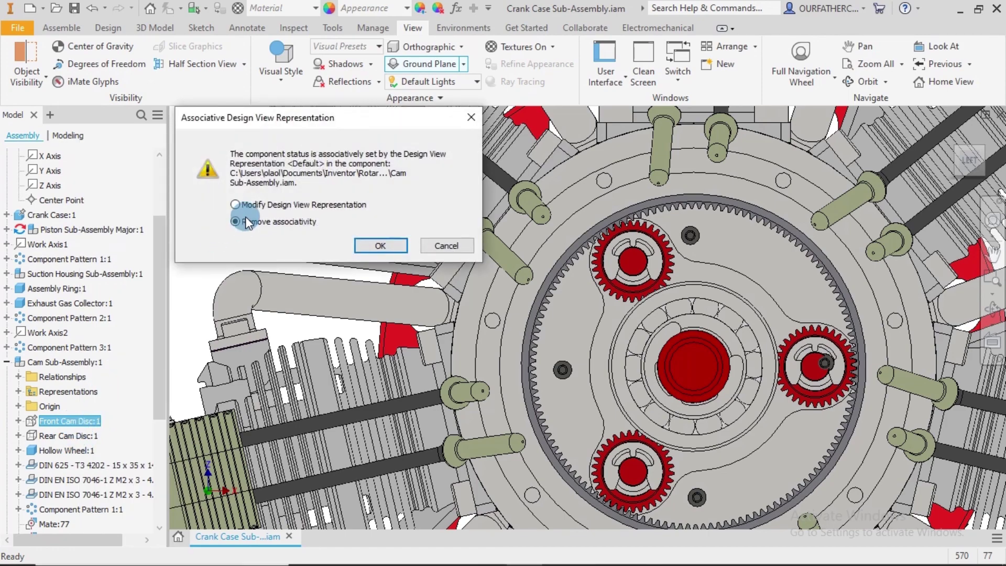
{"action": "left_click", "coordinate": [264, 203]}
{"action": "left_click", "coordinate": [372, 248]}
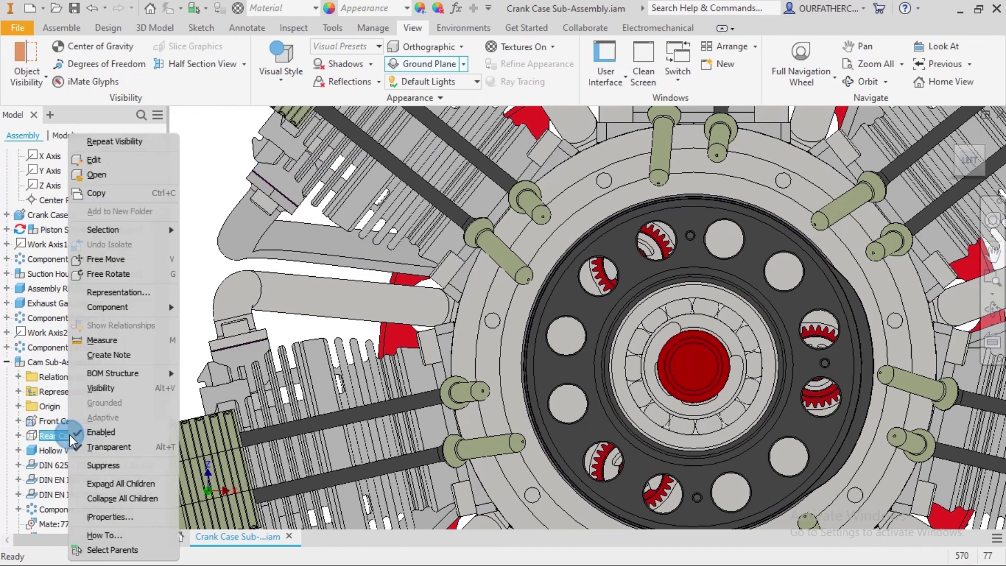
Step: Make the Rear Cam Disc visible again as well, modifying the design view representation
{"action": "right_click", "coordinate": [69, 435]}
{"action": "left_click", "coordinate": [102, 389]}
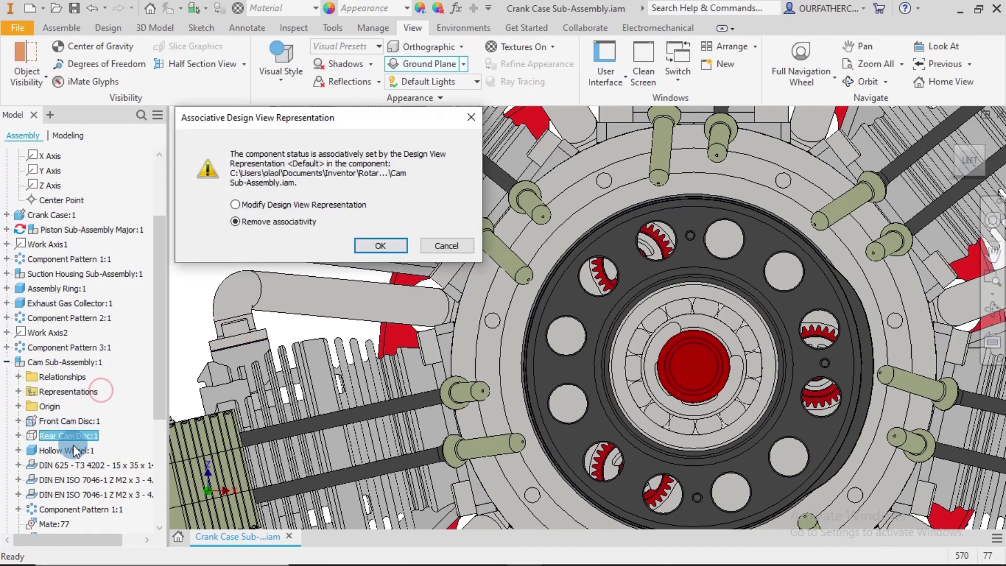
{"action": "left_click", "coordinate": [234, 222]}
{"action": "left_click", "coordinate": [253, 206]}
{"action": "left_click", "coordinate": [378, 246]}
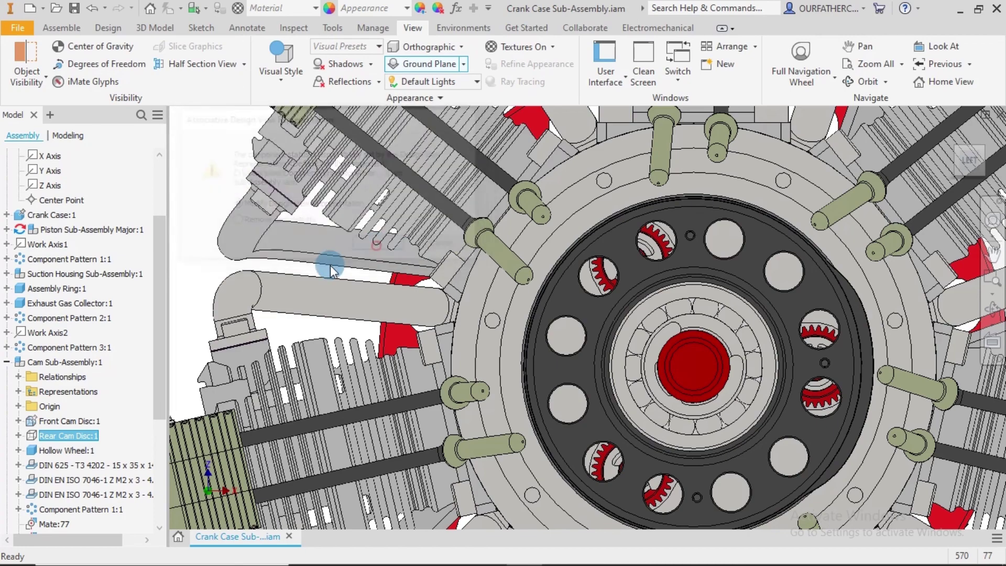
Step: Turn off transparency for the Rear Cam Disc, modifying the design view representation
{"action": "right_click", "coordinate": [68, 435]}
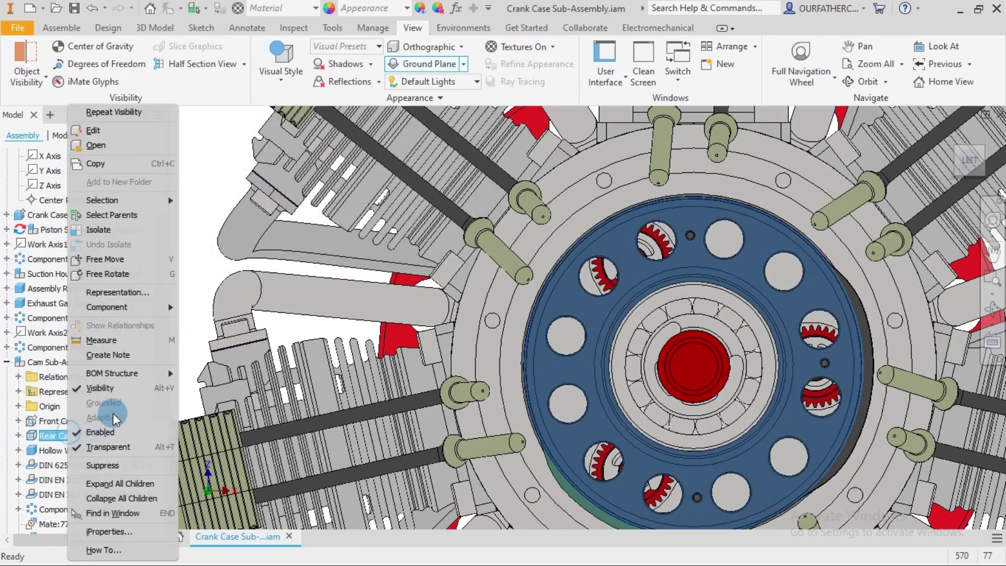
{"action": "left_click", "coordinate": [106, 446]}
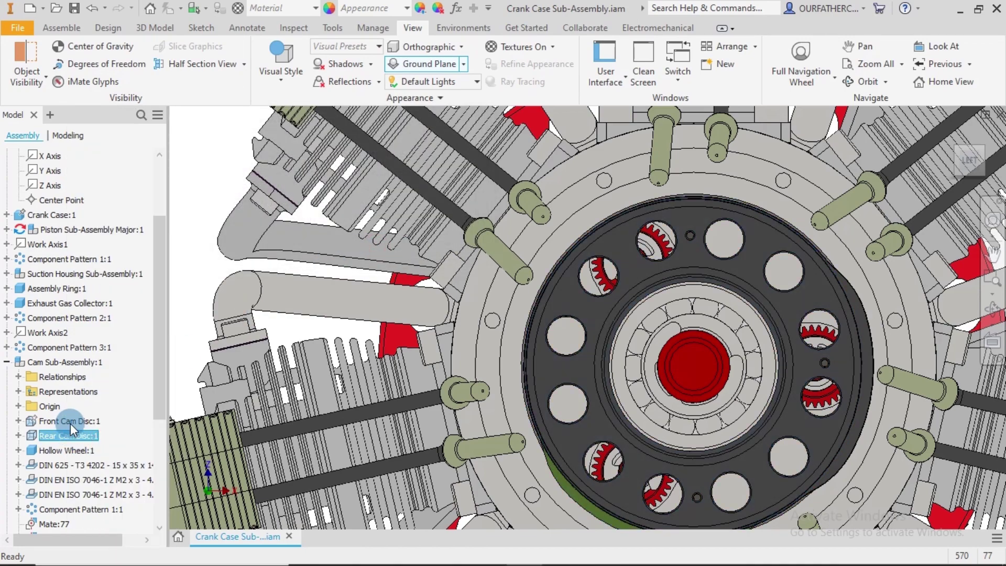
{"action": "left_click", "coordinate": [305, 204]}
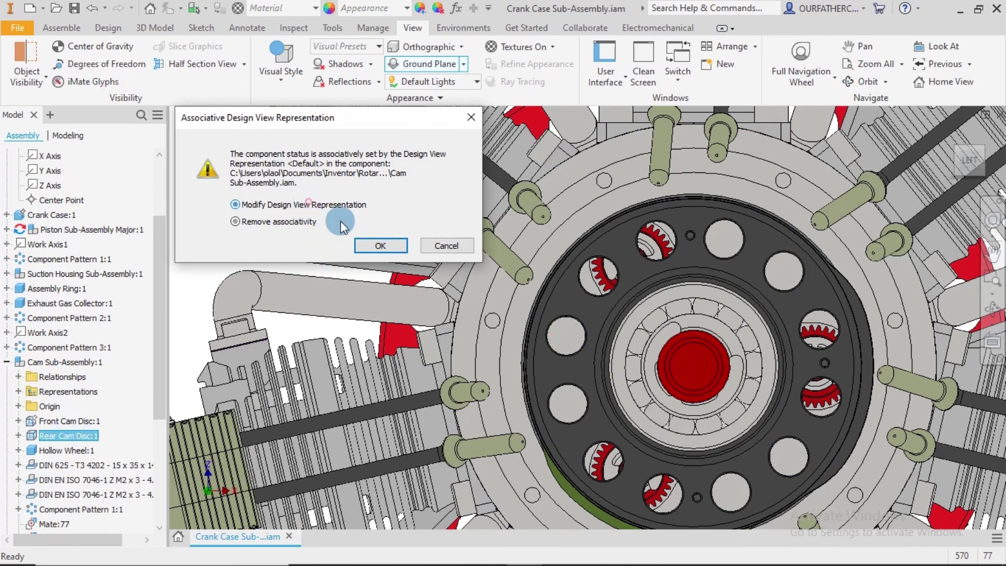
{"action": "left_click", "coordinate": [375, 244]}
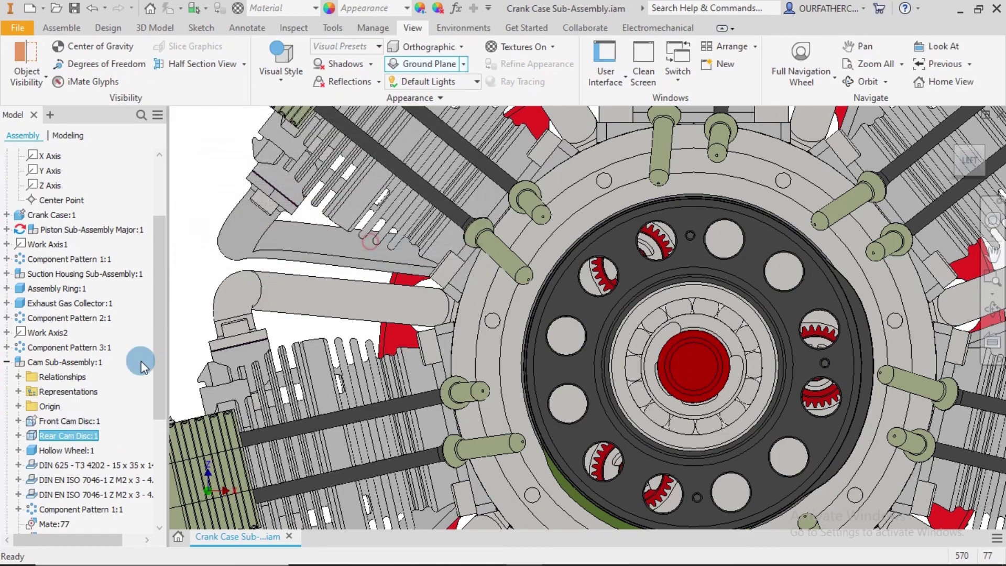
Step: Turn off transparency for the Front Cam Disc through the modified design view representation and clear the selection
{"action": "left_click", "coordinate": [79, 423]}
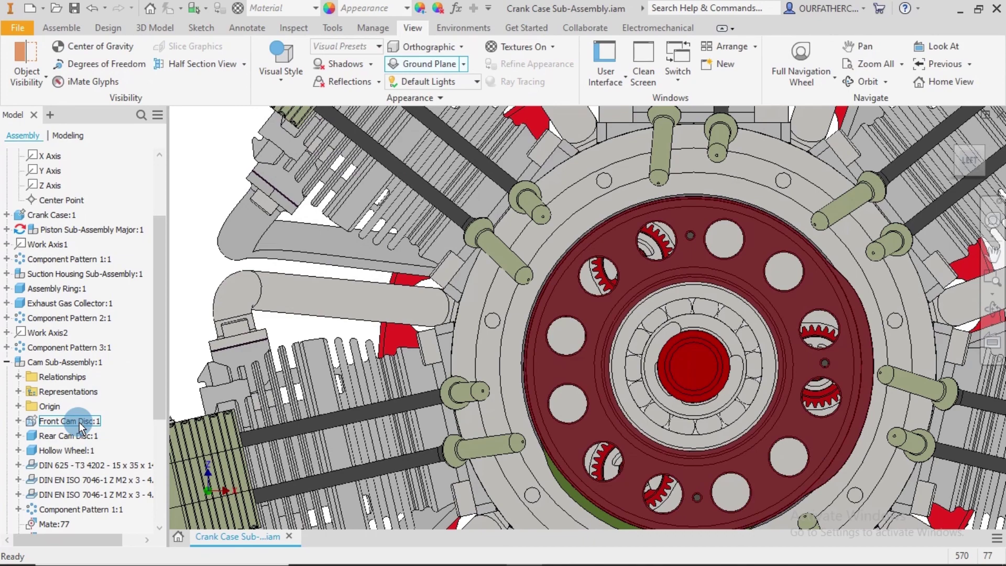
{"action": "right_click", "coordinate": [77, 422]}
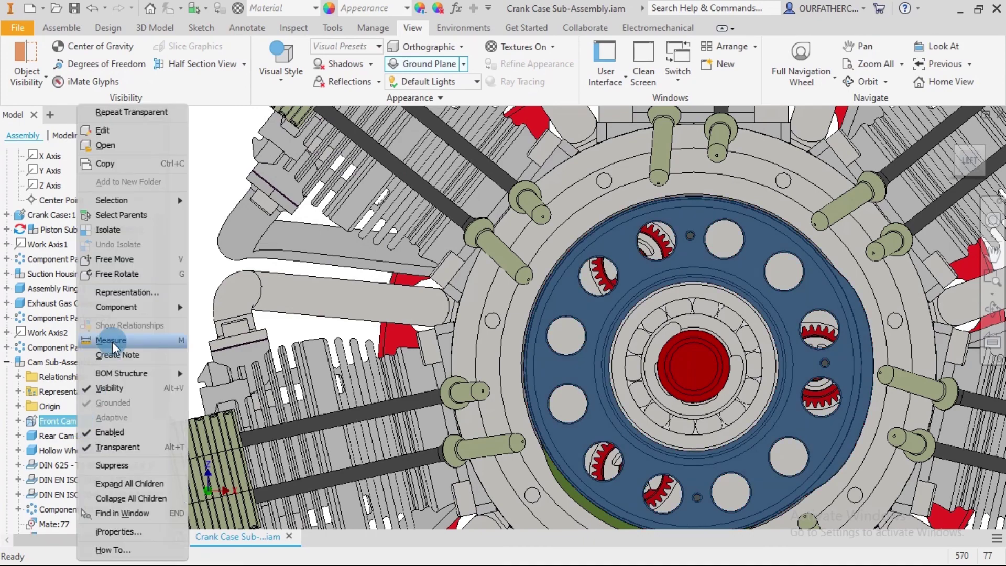
{"action": "left_click", "coordinate": [111, 433]}
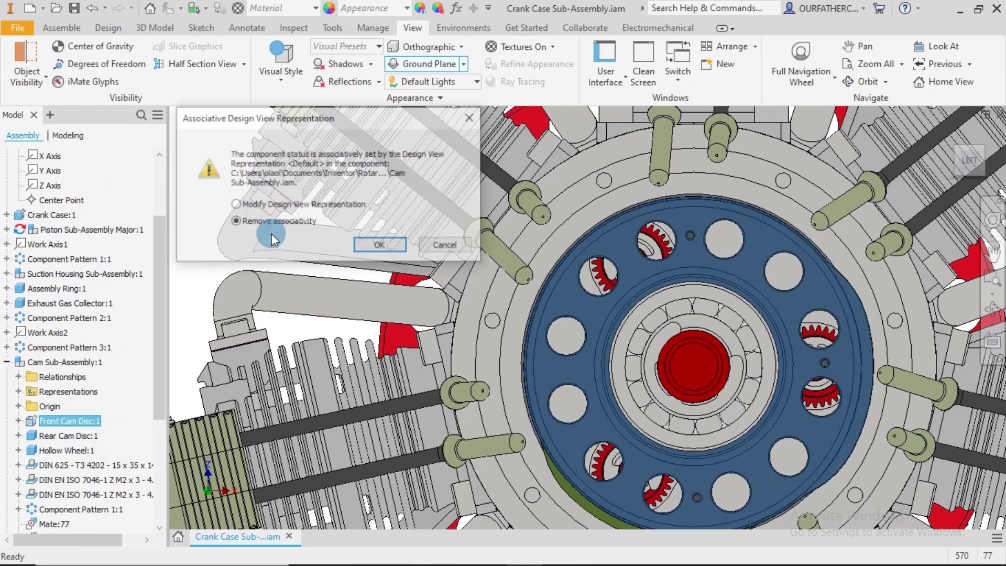
{"action": "left_click", "coordinate": [292, 206]}
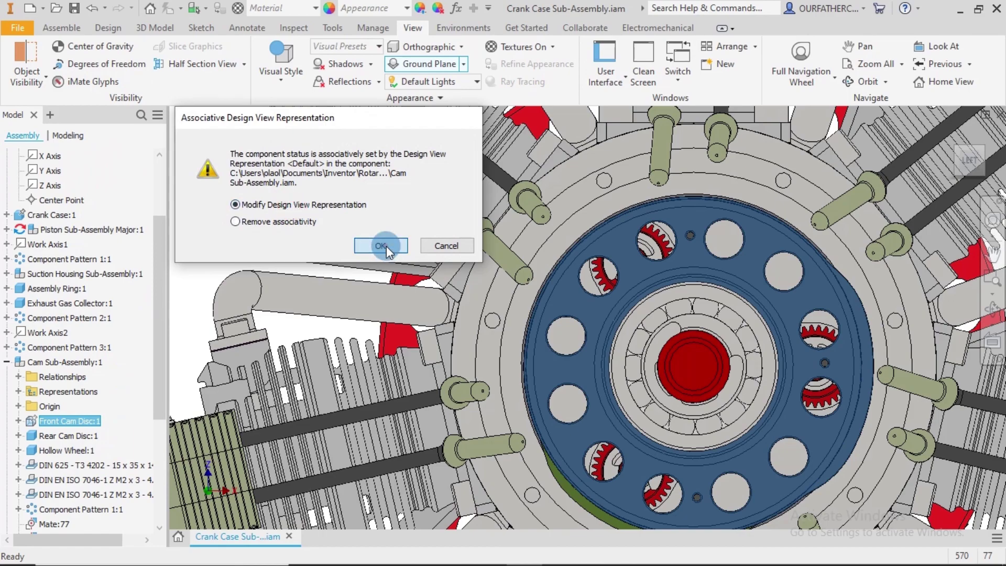
{"action": "left_click", "coordinate": [385, 246]}
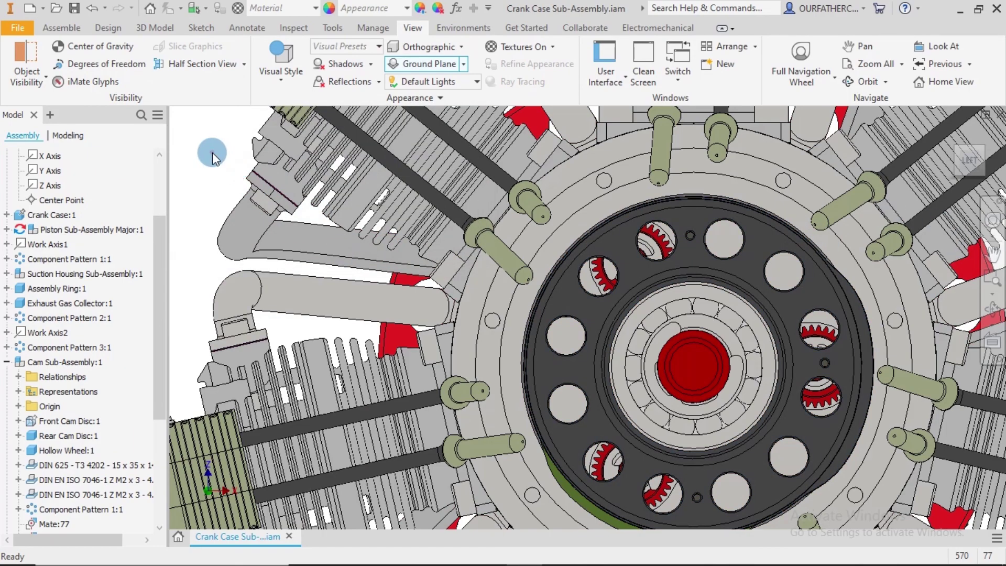
{"action": "left_click", "coordinate": [212, 153]}
Step: Try to place an outside tangent constraint with 0 mm offset between a valve tappet's rounded tip and the front cam disc's outer rim
{"action": "scroll", "coordinate": [765, 202], "scroll_direction": "down", "scroll_amount": 3}
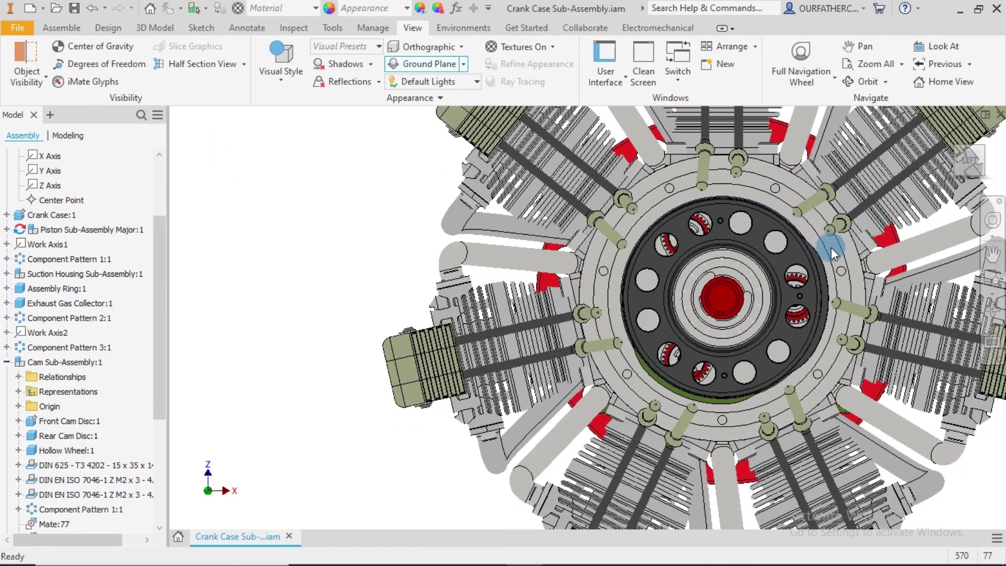
{"action": "middle_click_drag", "start_coordinate": [783, 262], "coordinate": [769, 269], "text": "shift"}
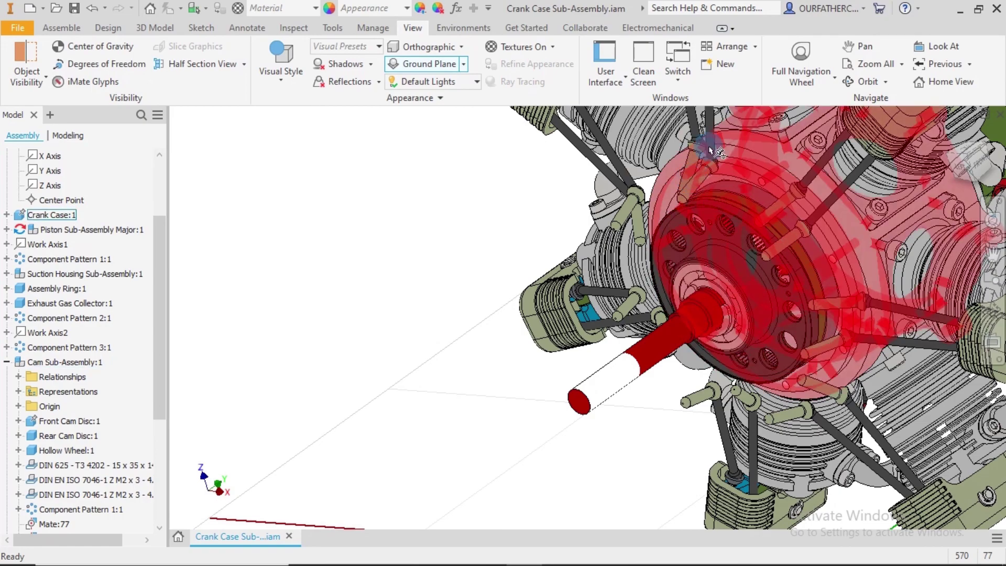
{"action": "scroll", "coordinate": [719, 146], "scroll_direction": "up", "scroll_amount": 2}
{"action": "middle_click_drag", "start_coordinate": [744, 151], "coordinate": [696, 288]}
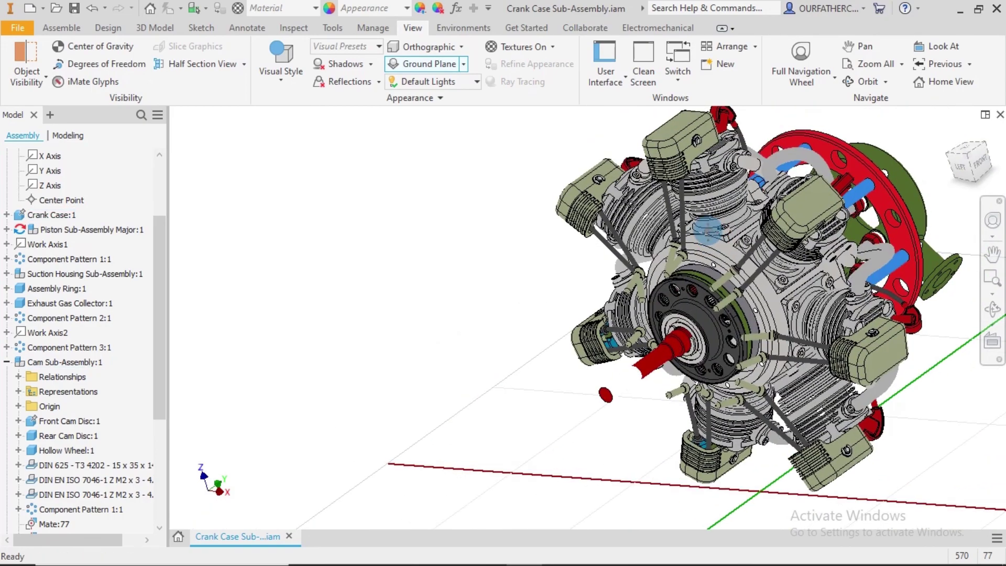
{"action": "scroll", "coordinate": [711, 282], "scroll_direction": "up", "scroll_amount": 4}
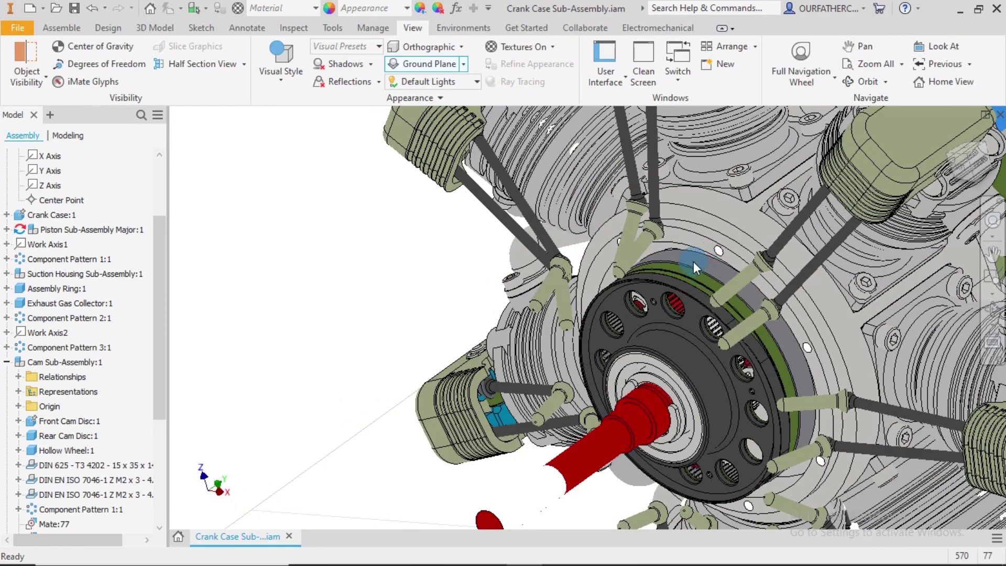
{"action": "scroll", "coordinate": [634, 238], "scroll_direction": "up", "scroll_amount": 2}
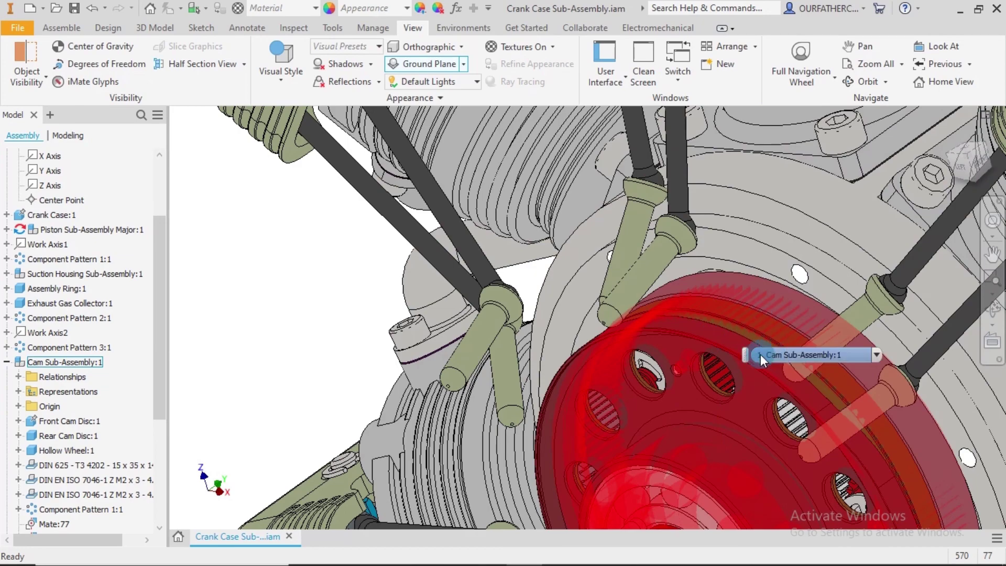
{"action": "left_click", "coordinate": [76, 31]}
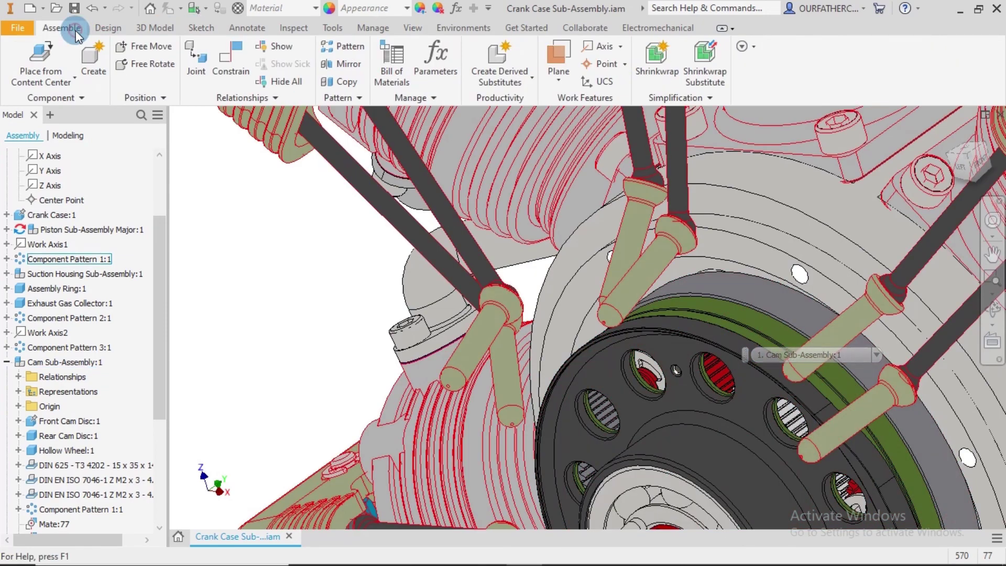
{"action": "left_click", "coordinate": [233, 60]}
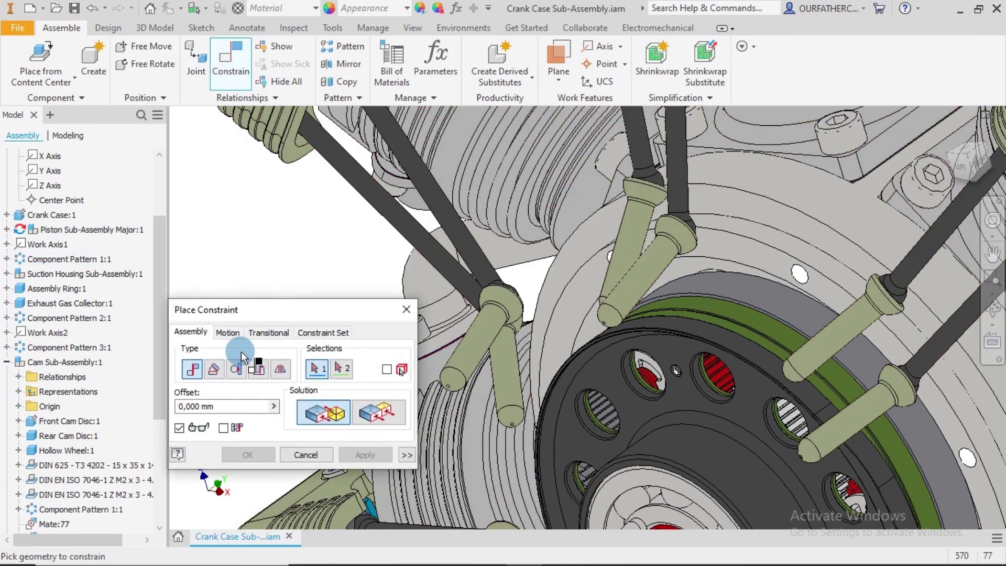
{"action": "left_click", "coordinate": [237, 370]}
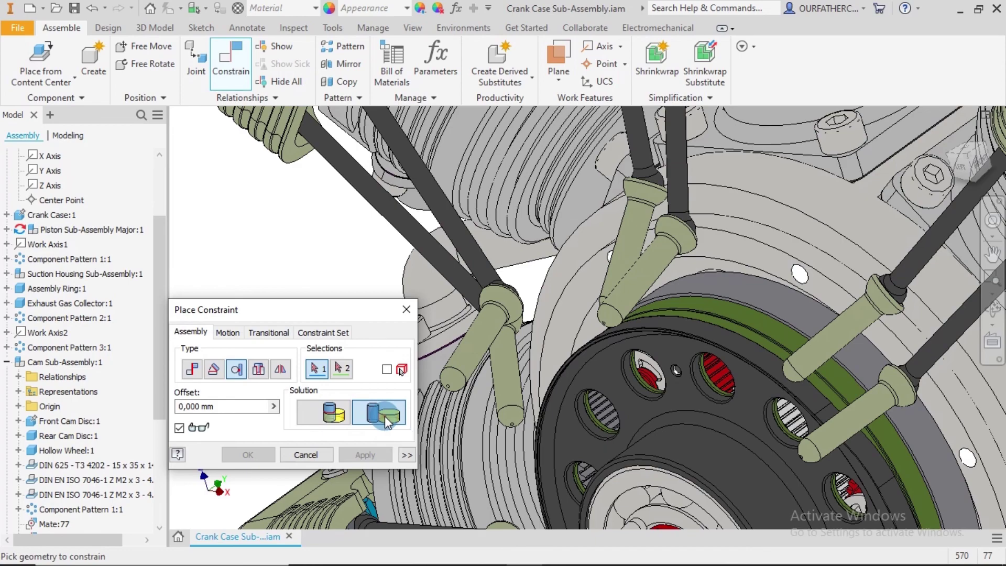
{"action": "left_click", "coordinate": [608, 317]}
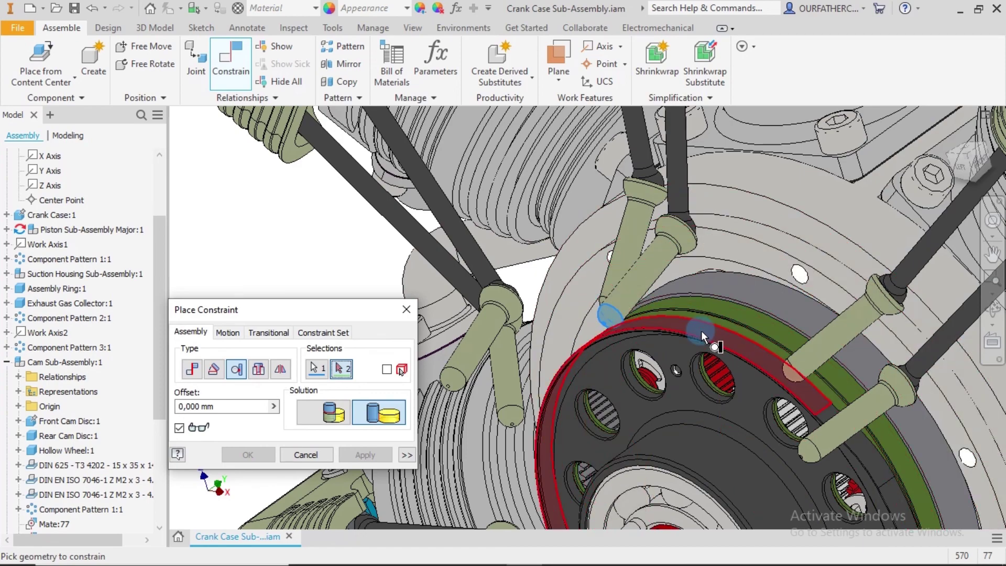
{"action": "mouse_move", "coordinate": [705, 334]}
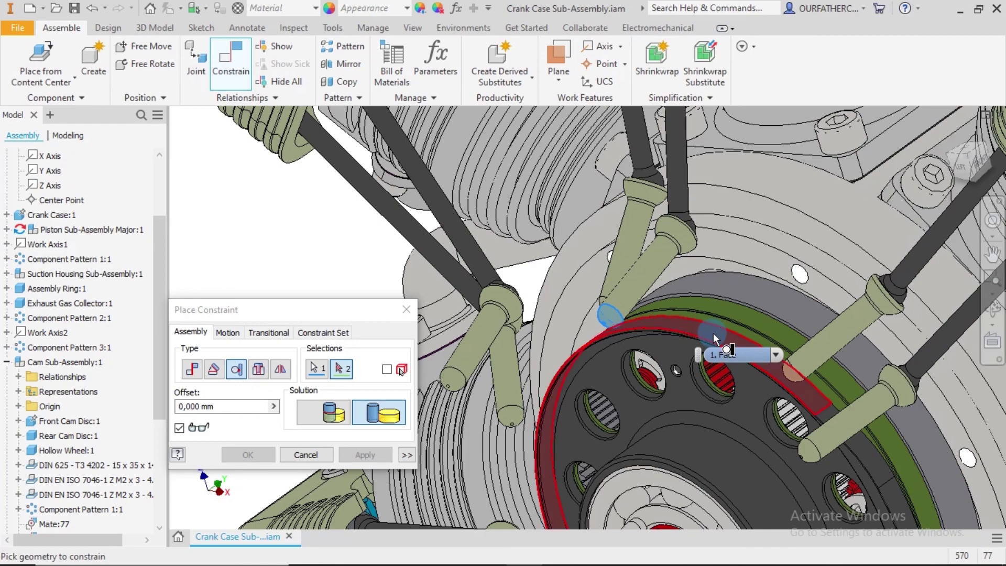
{"action": "left_click", "coordinate": [714, 338]}
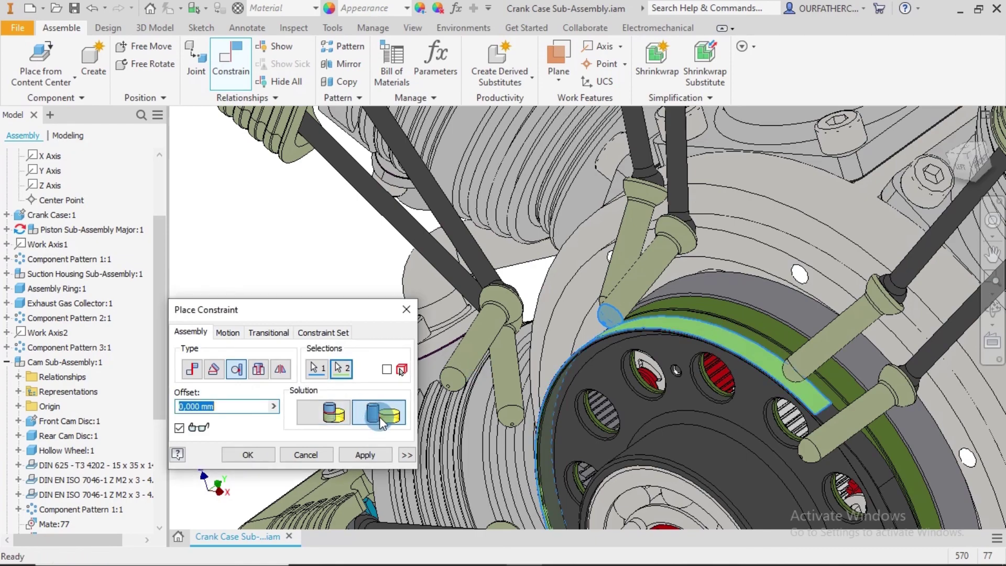
{"action": "left_click", "coordinate": [359, 456]}
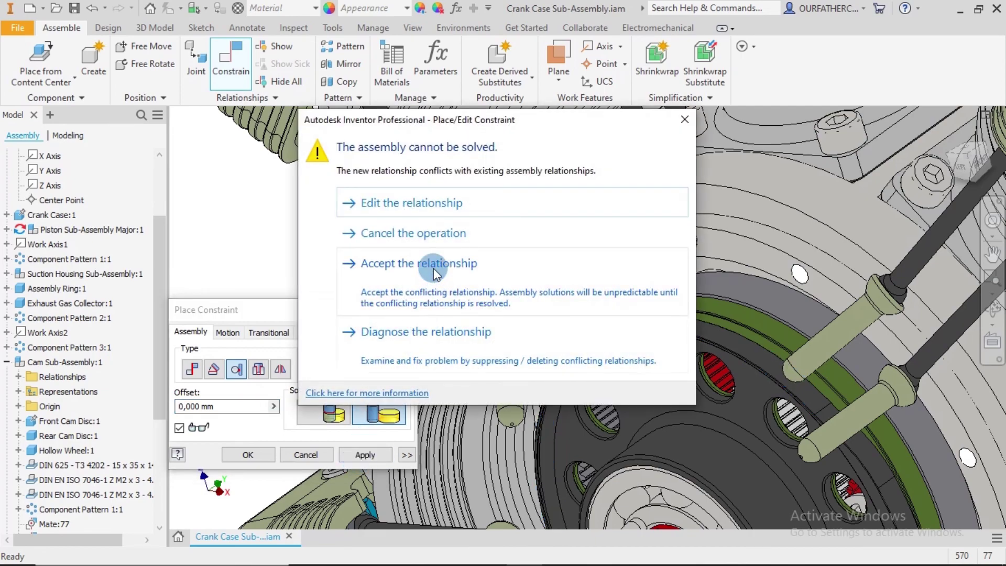
{"action": "left_click", "coordinate": [684, 120]}
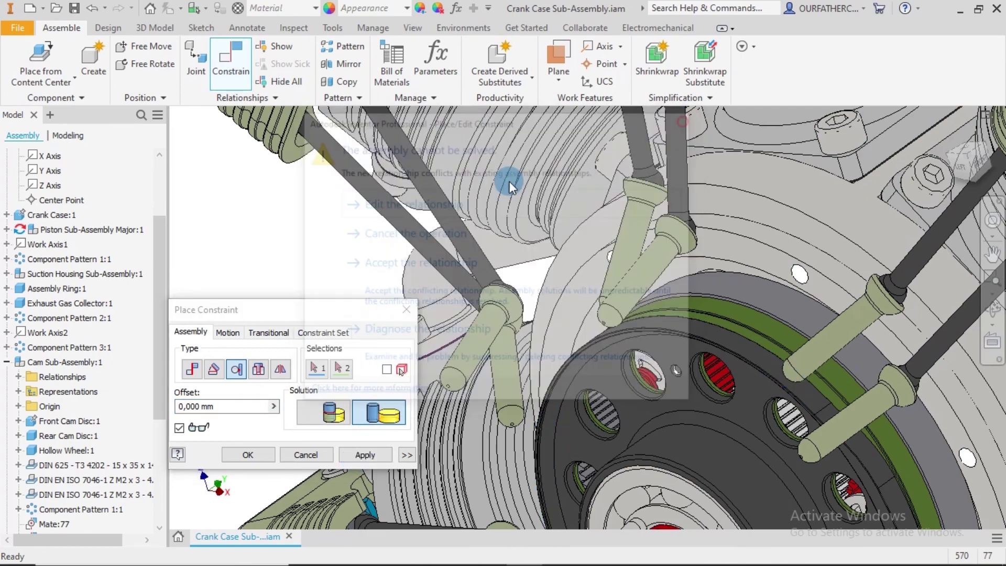
{"action": "left_click", "coordinate": [407, 309]}
{"action": "left_click", "coordinate": [287, 308]}
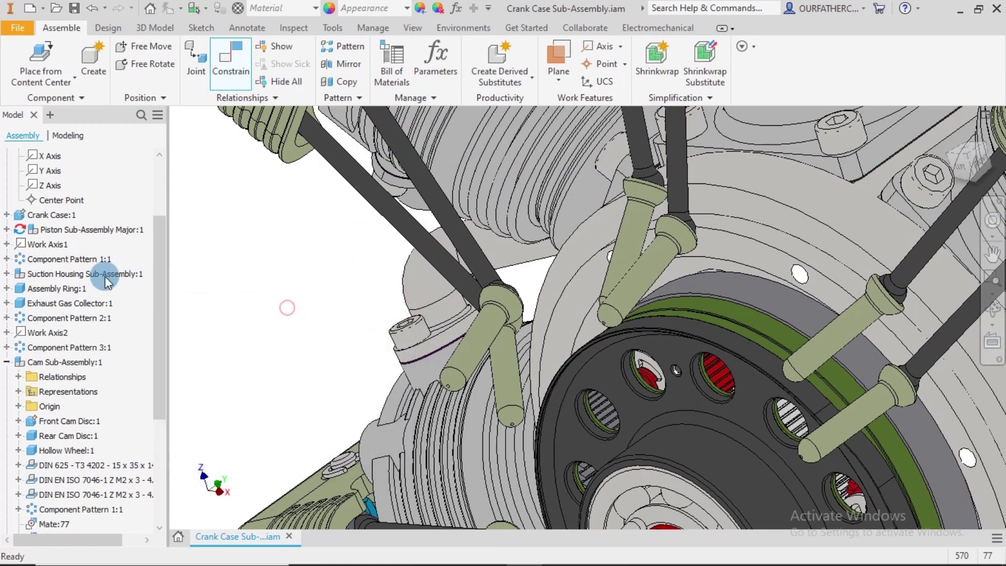
Step: Make the Cylinder Complete Sub-Assembly in Element:1 of Component Pattern 1 adaptive
{"action": "scroll", "coordinate": [564, 222], "scroll_direction": "up", "scroll_amount": 2}
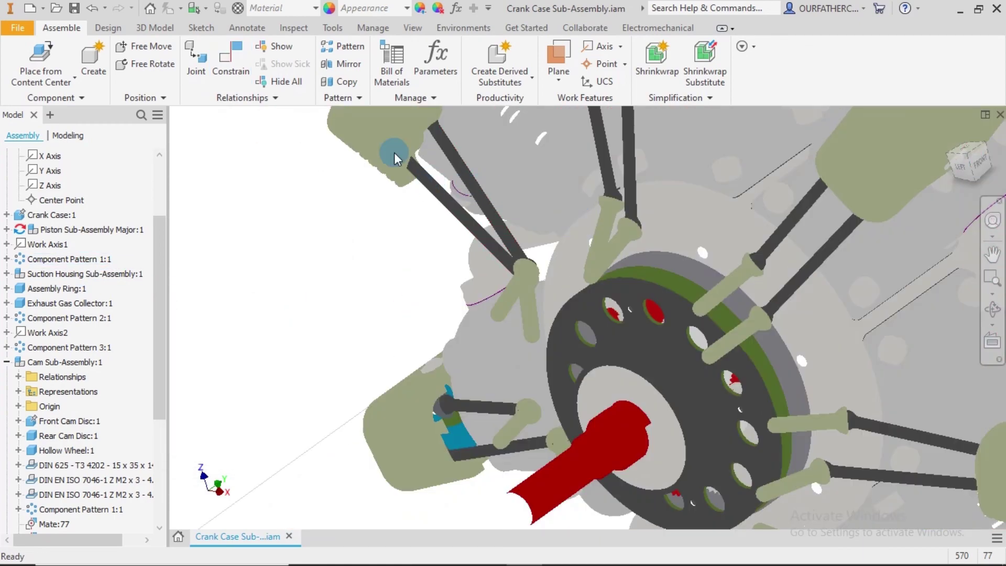
{"action": "left_click", "coordinate": [78, 259]}
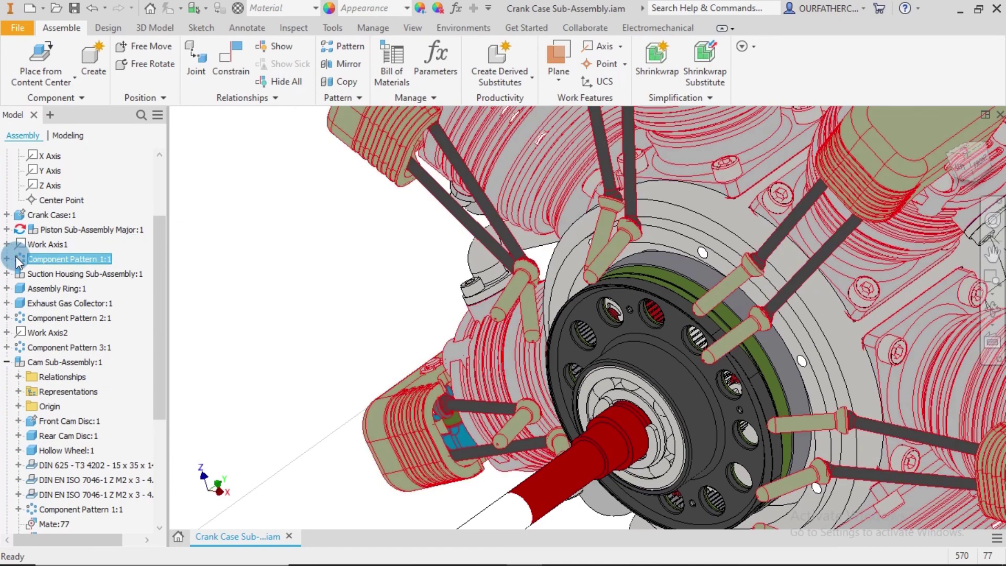
{"action": "left_click", "coordinate": [7, 259]}
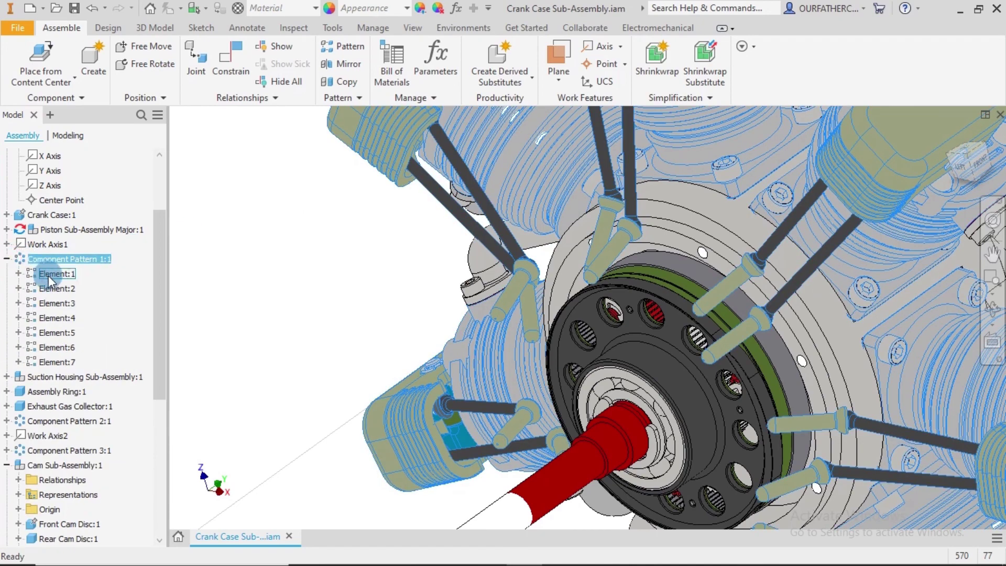
{"action": "left_click", "coordinate": [19, 273]}
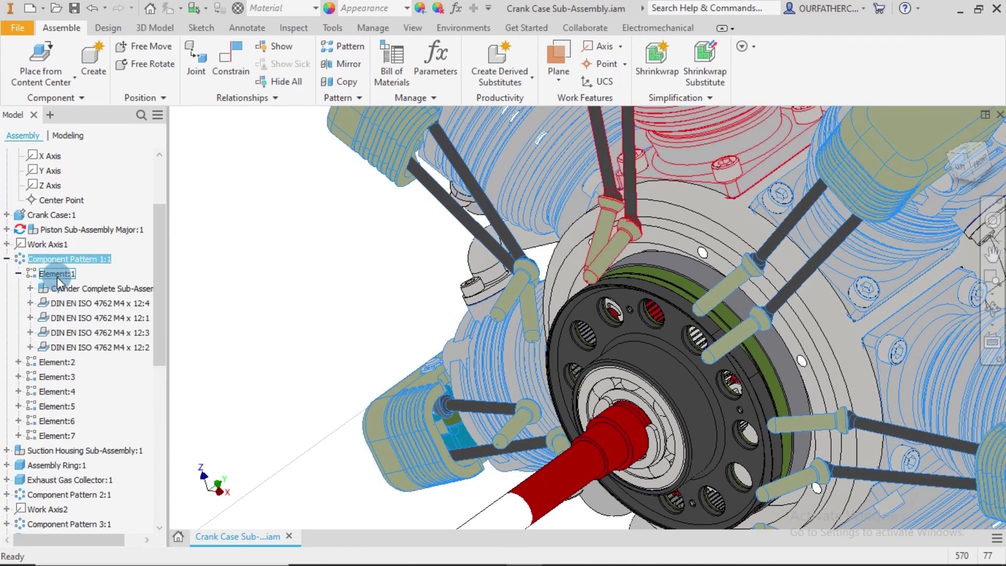
{"action": "left_click", "coordinate": [62, 288]}
{"action": "right_click", "coordinate": [62, 289]}
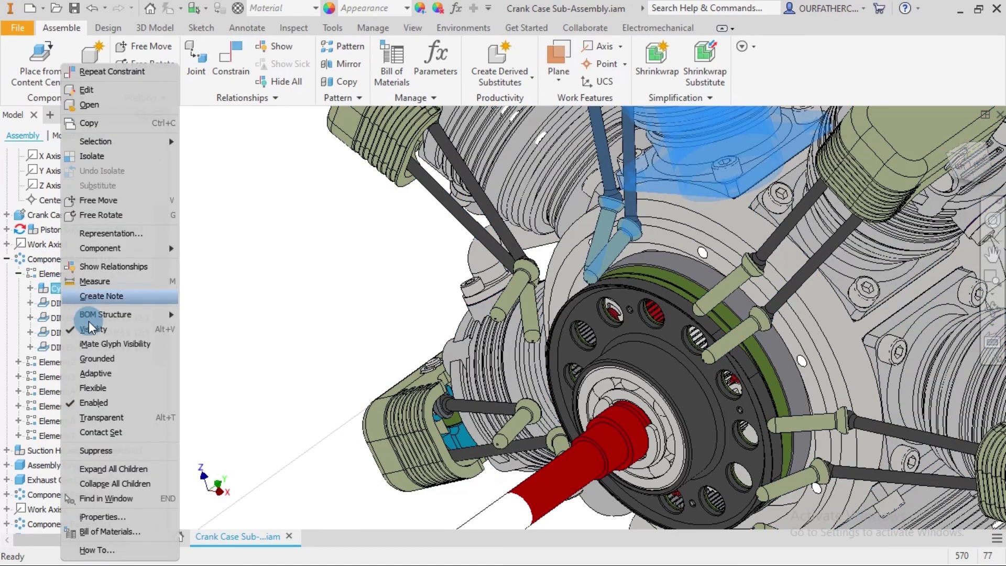
{"action": "left_click", "coordinate": [88, 375]}
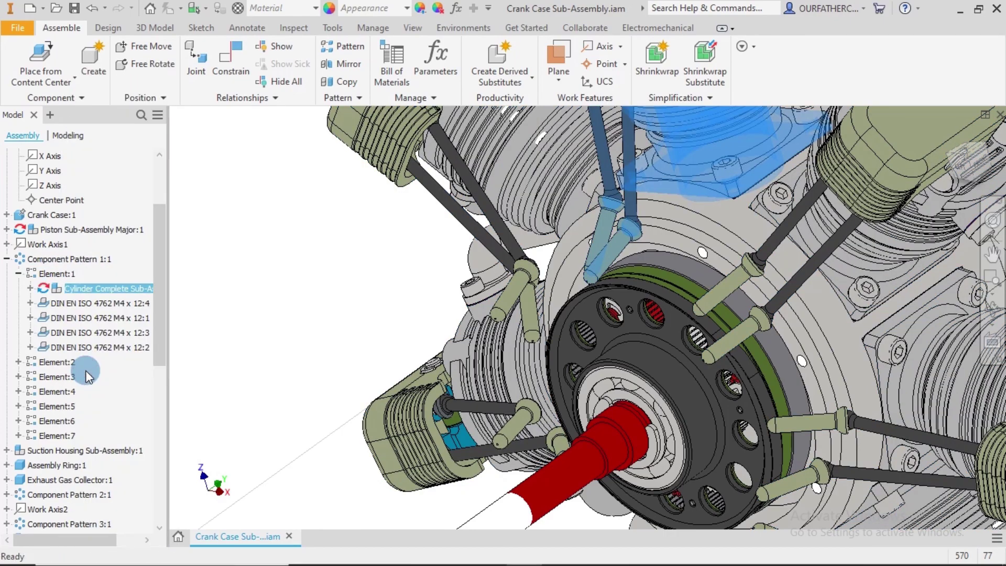
{"action": "left_click", "coordinate": [283, 259]}
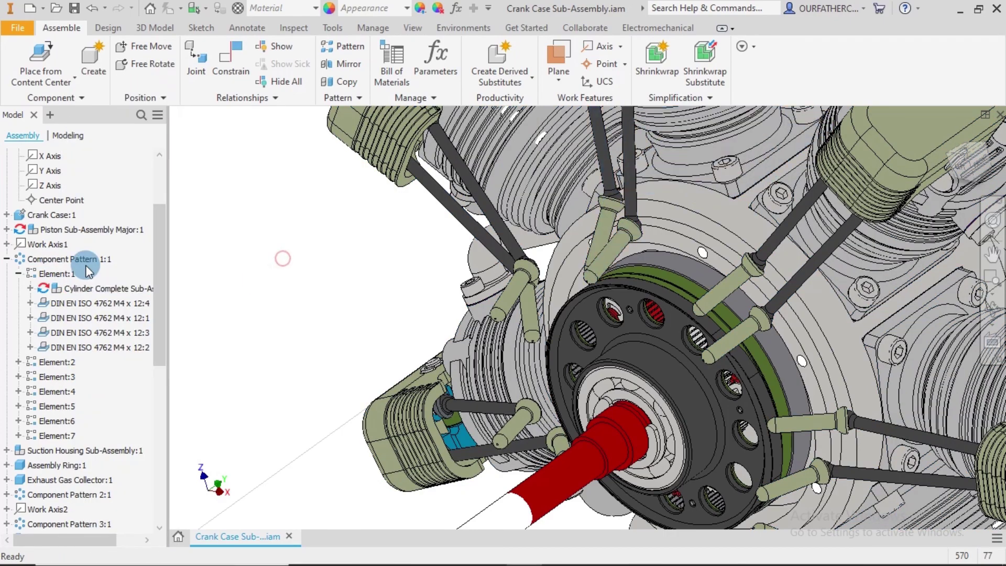
{"action": "left_click", "coordinate": [7, 258]}
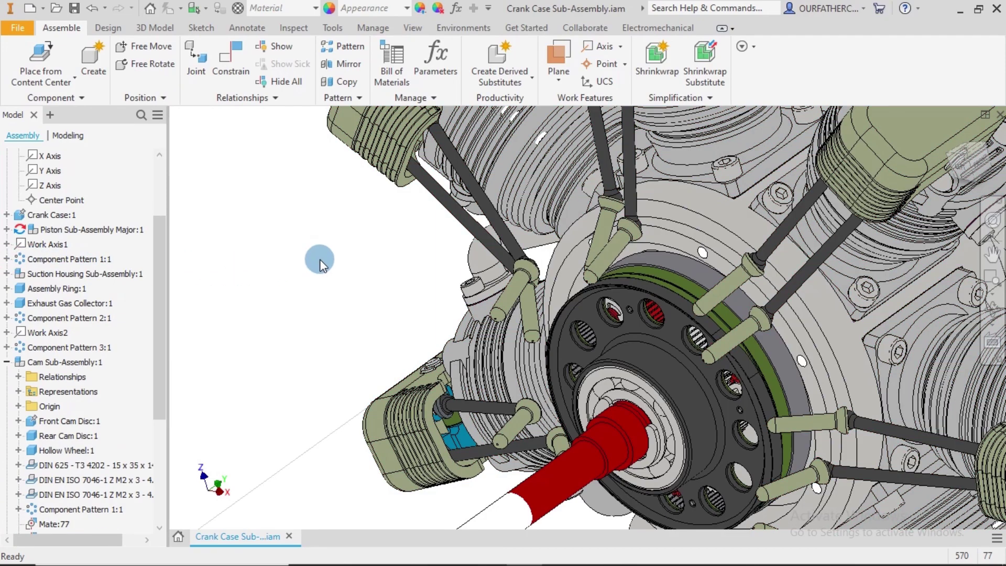
Step: Check the adaptivity options of the Cylinder Complete Sub-Assembly in Element:2 of Component Pattern 1 and compare it with the one in Element:1
{"action": "middle_click_drag", "start_coordinate": [319, 259], "coordinate": [292, 301]}
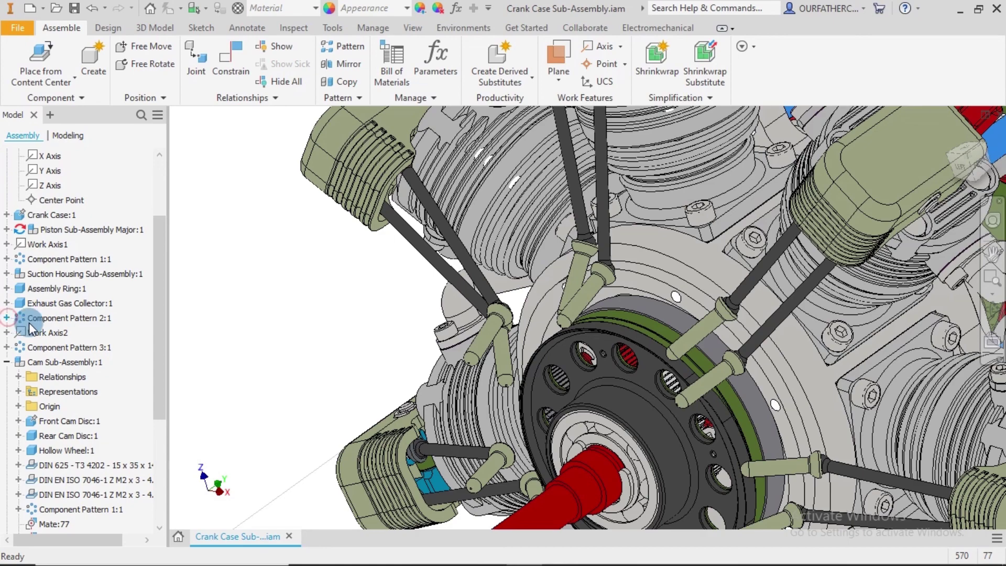
{"action": "left_click", "coordinate": [7, 318]}
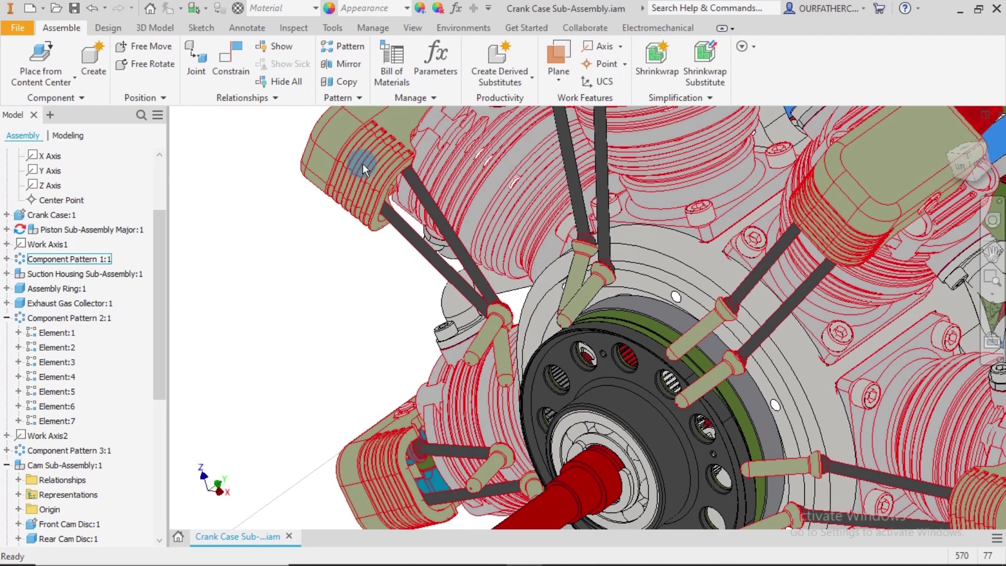
{"action": "left_click", "coordinate": [6, 259]}
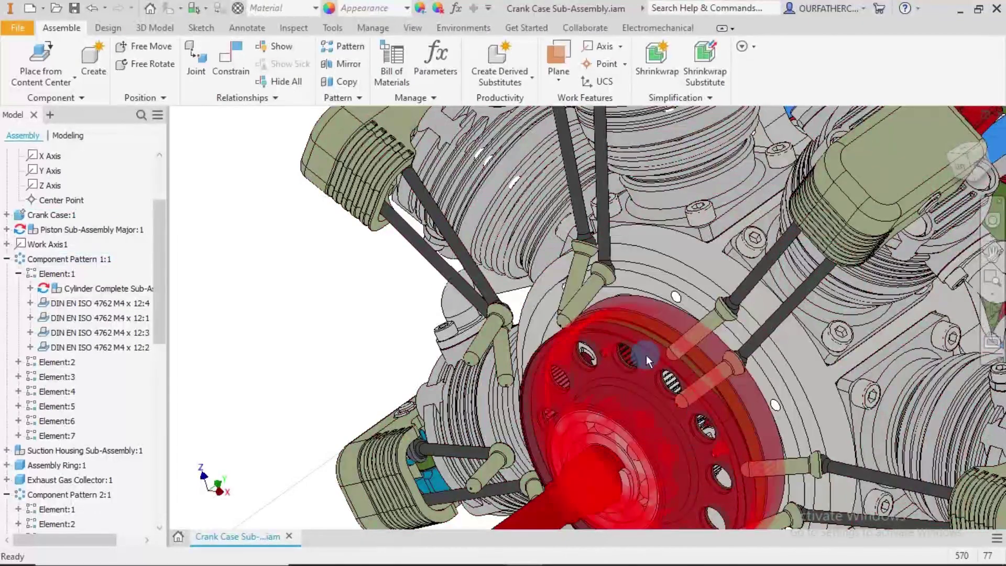
{"action": "scroll", "coordinate": [636, 355], "scroll_direction": "down", "scroll_amount": 4}
{"action": "scroll", "coordinate": [634, 354], "scroll_direction": "up", "scroll_amount": 5}
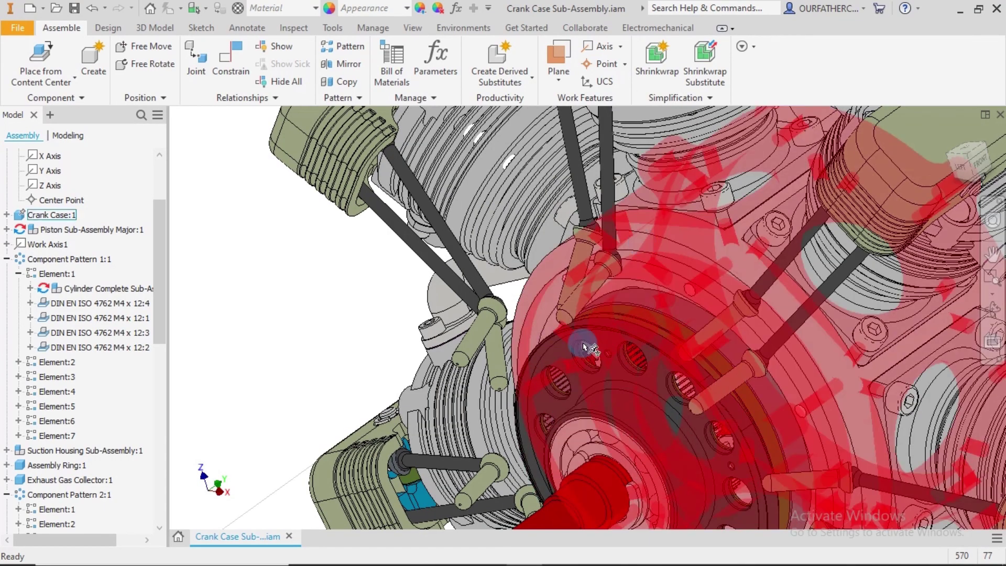
{"action": "mouse_move", "coordinate": [691, 342]}
{"action": "middle_mouse_down", "text": "shift"}
{"action": "mouse_move", "coordinate": [682, 344]}
{"action": "mouse_move", "coordinate": [692, 342]}
{"action": "middle_mouse_up", "text": "shift"}
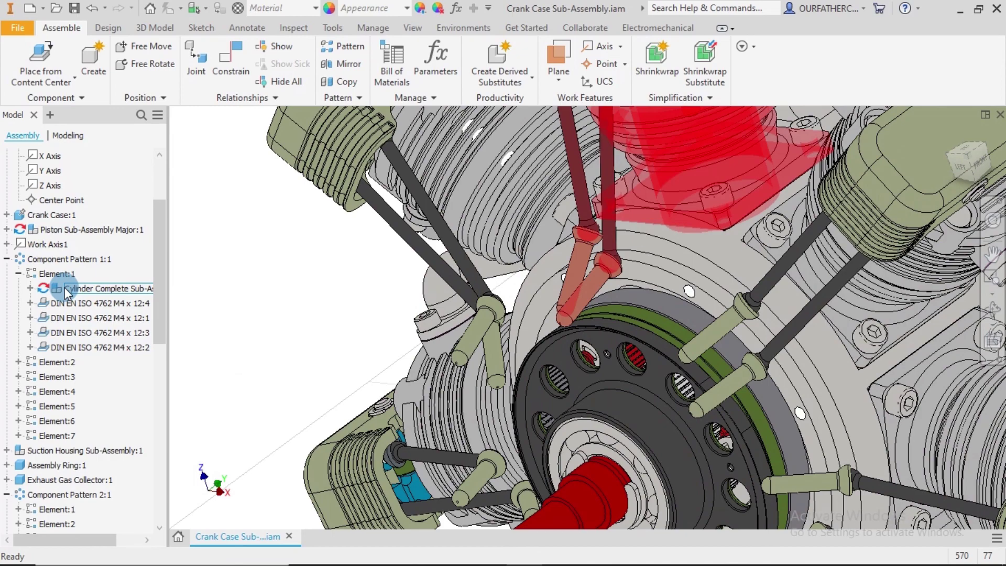
{"action": "left_click", "coordinate": [18, 361]}
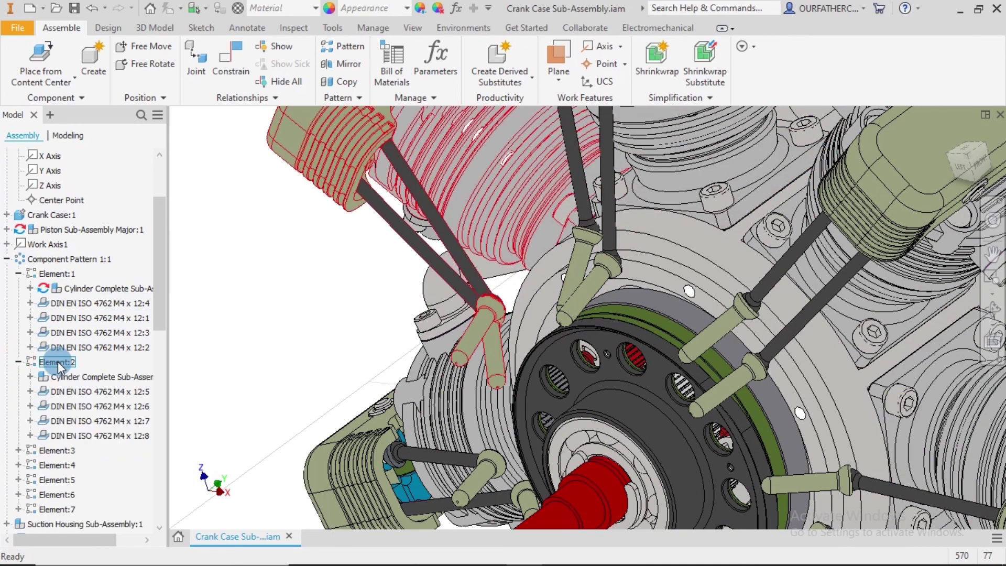
{"action": "right_click", "coordinate": [62, 374]}
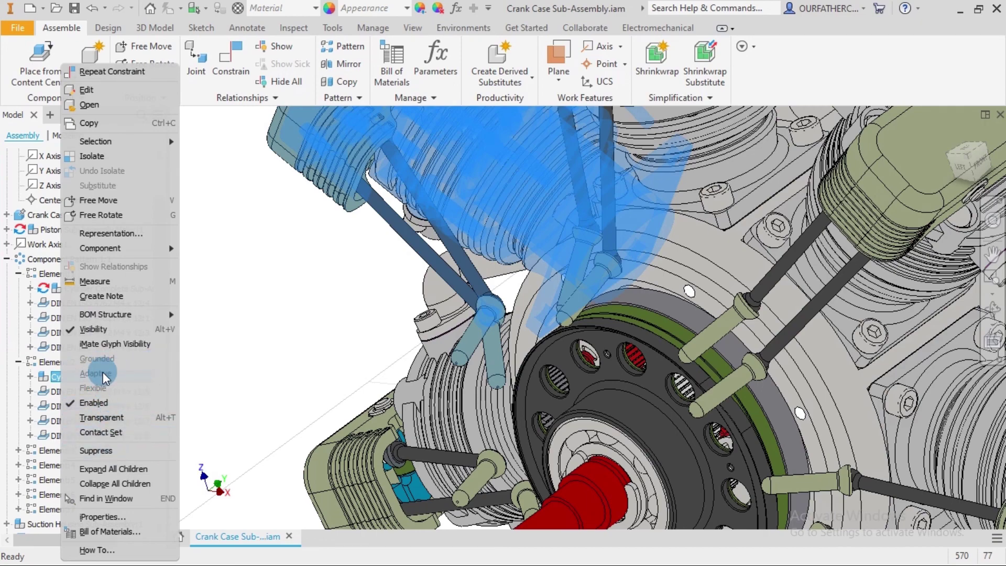
{"action": "left_click", "coordinate": [250, 255]}
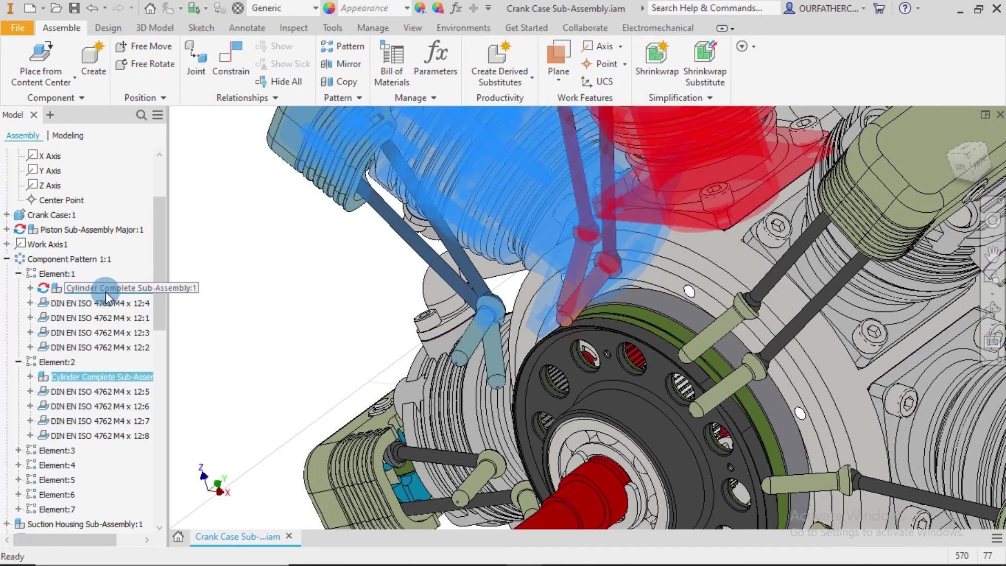
{"action": "left_click", "coordinate": [106, 291]}
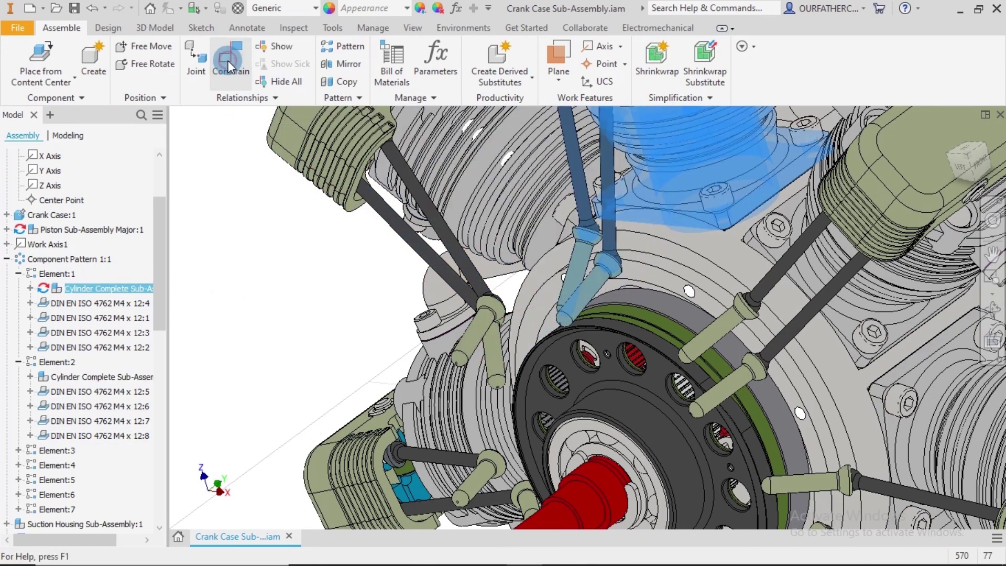
Step: Apply an outside tangent constraint with 0 mm offset between the top cylinder's front valve tappet tip and the front cam disc's outer rim
{"action": "left_click", "coordinate": [228, 61]}
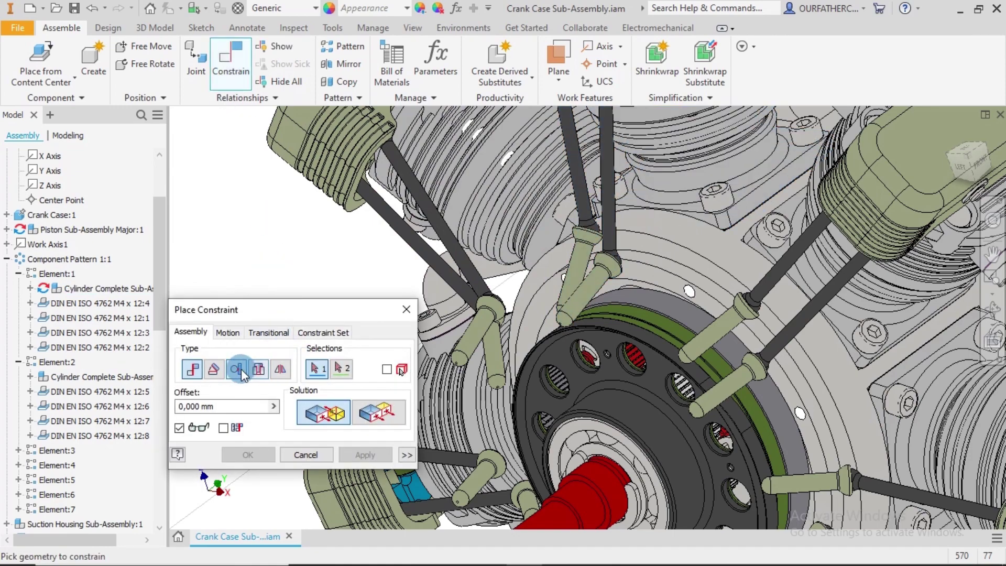
{"action": "left_click", "coordinate": [236, 369]}
{"action": "left_click", "coordinate": [390, 411]}
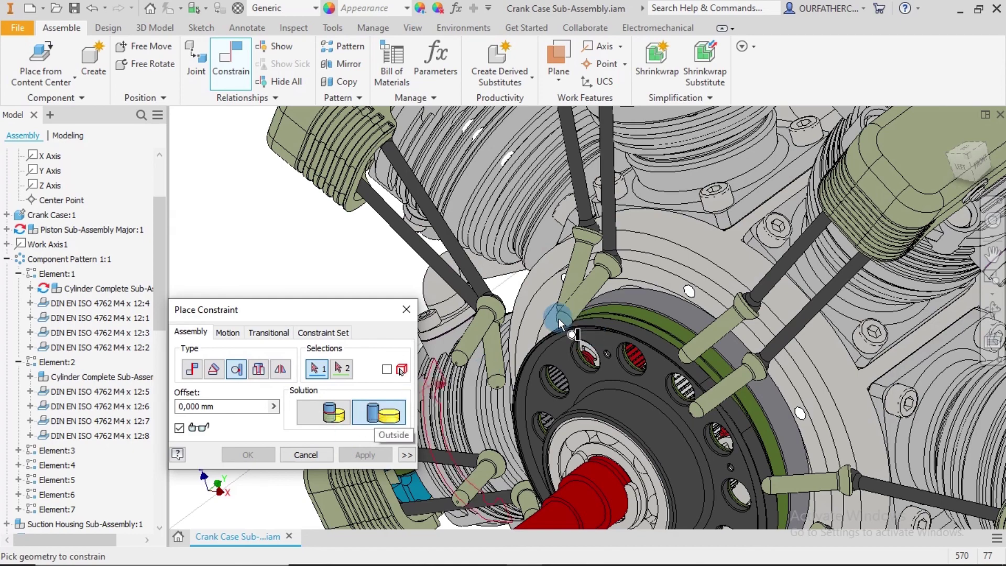
{"action": "scroll", "coordinate": [563, 322], "scroll_direction": "up", "scroll_amount": 3}
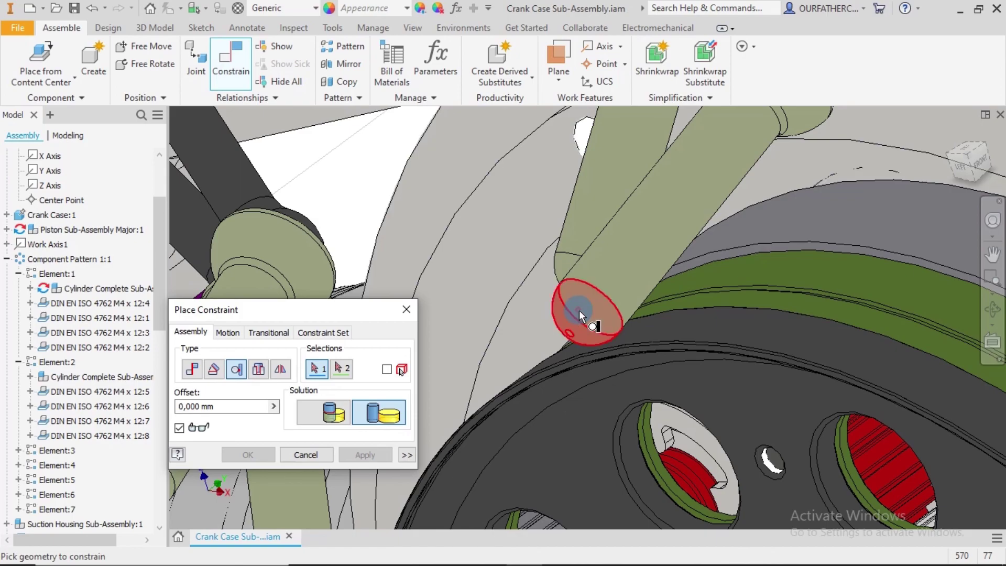
{"action": "left_click", "coordinate": [580, 310]}
{"action": "scroll", "coordinate": [662, 329], "scroll_direction": "down", "scroll_amount": 3}
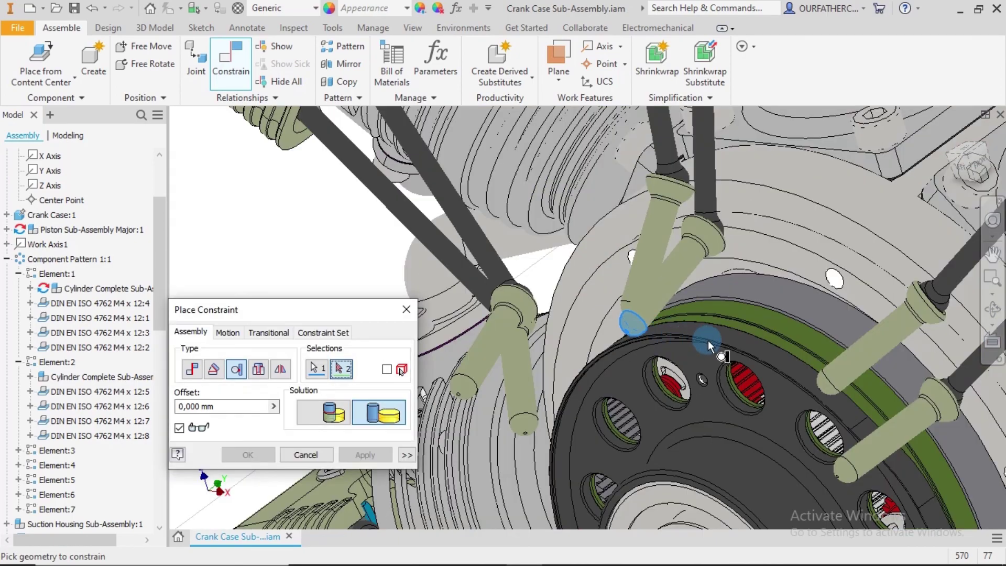
{"action": "scroll", "coordinate": [708, 340], "scroll_direction": "down", "scroll_amount": 3}
{"action": "middle_click_drag", "start_coordinate": [720, 338], "coordinate": [769, 334], "text": "shift"}
{"action": "scroll", "coordinate": [778, 314], "scroll_direction": "down", "scroll_amount": 2}
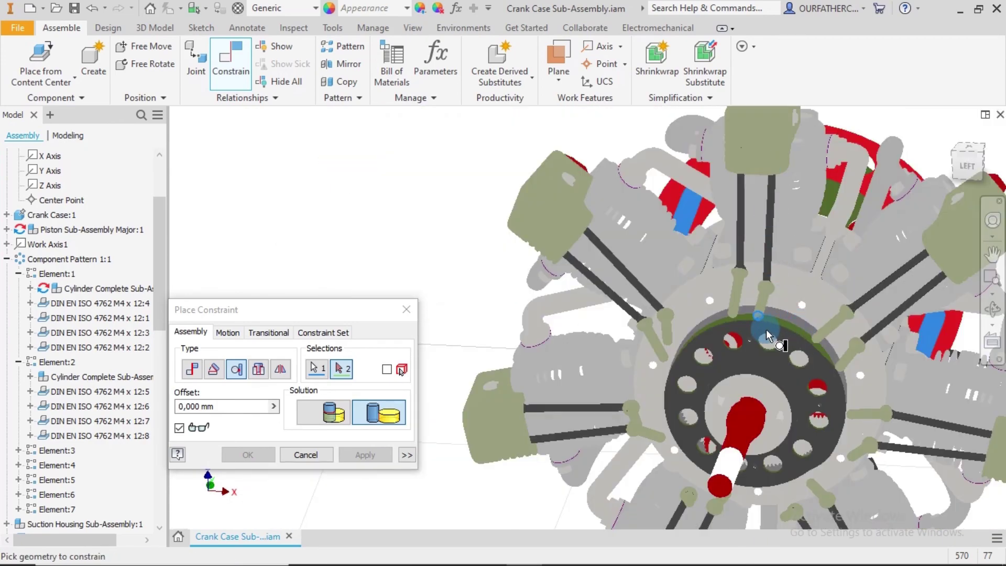
{"action": "mouse_move", "coordinate": [748, 332]}
{"action": "middle_mouse_down", "text": "shift"}
{"action": "mouse_move", "coordinate": [733, 336]}
{"action": "mouse_move", "coordinate": [747, 332]}
{"action": "middle_mouse_up", "text": "shift"}
{"action": "scroll", "coordinate": [751, 332], "scroll_direction": "down", "scroll_amount": 5}
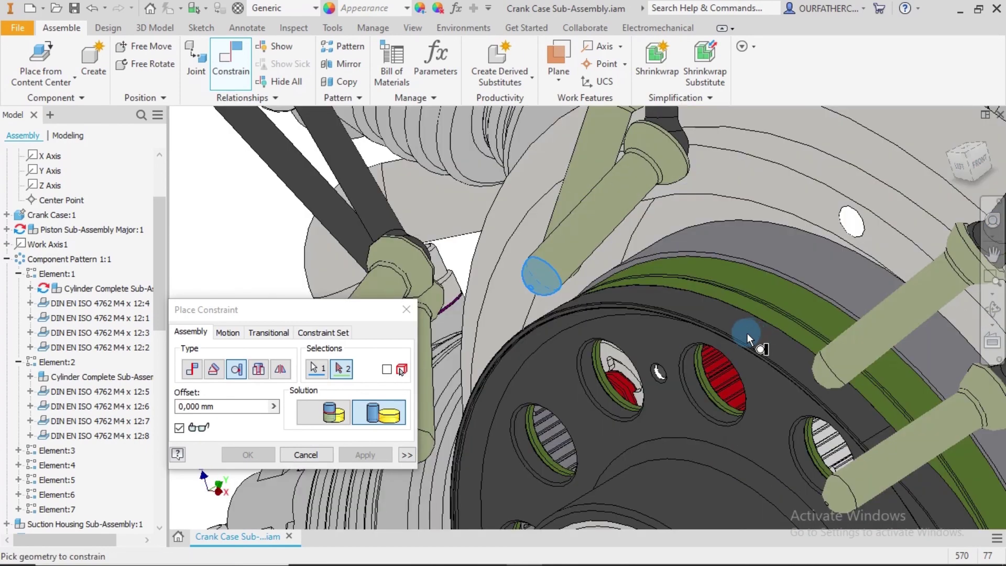
{"action": "left_click", "coordinate": [718, 318]}
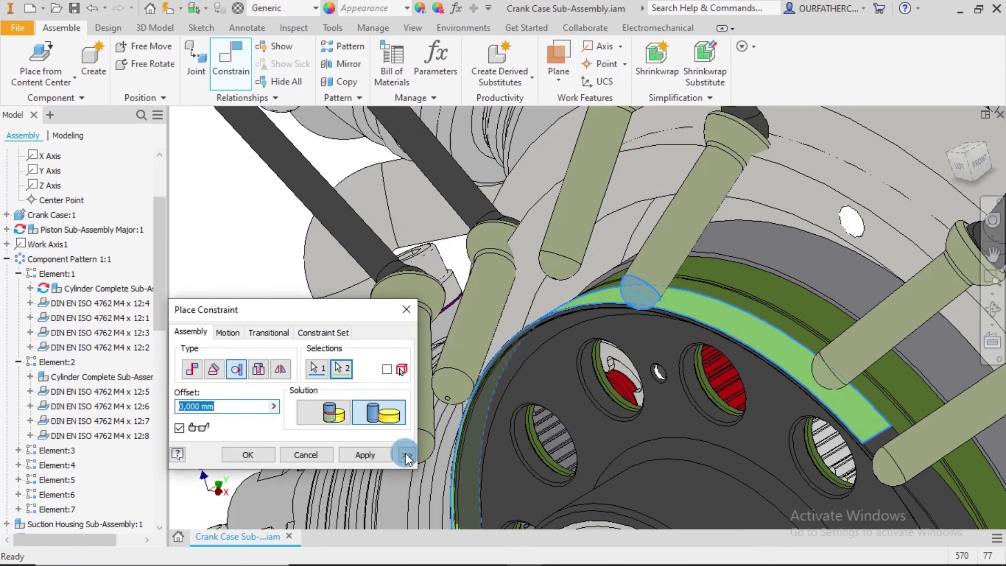
{"action": "left_click", "coordinate": [369, 456]}
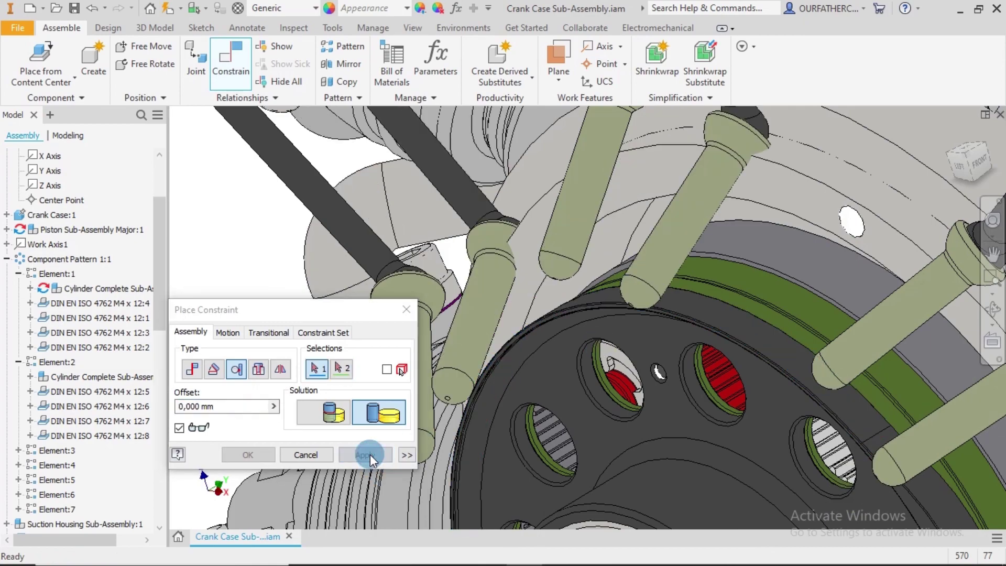
Step: Apply an outside tangent constraint with 0 mm offset between the same cylinder's other tappet tip and the rim of the green cam disc behind
{"action": "left_click", "coordinate": [558, 269]}
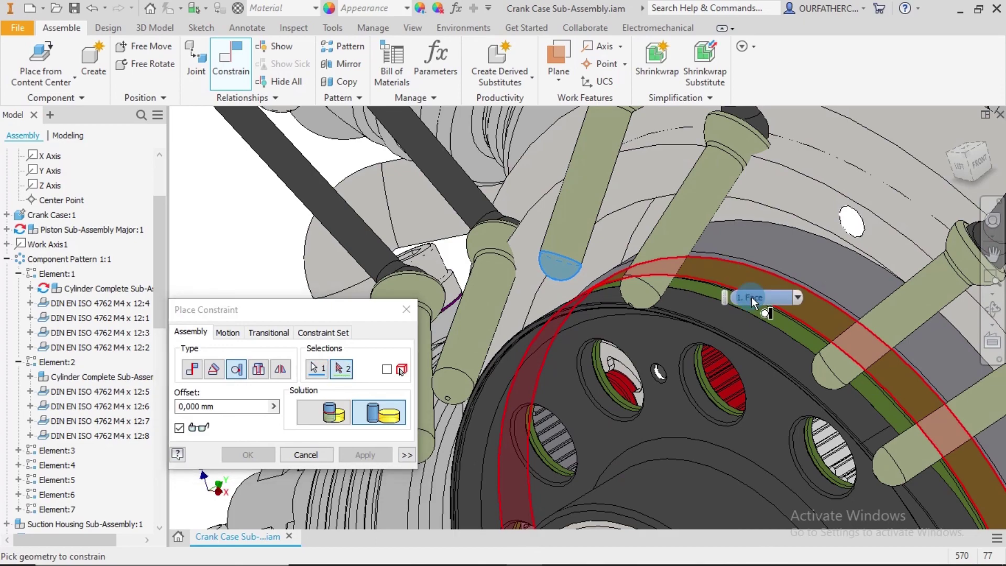
{"action": "left_click", "coordinate": [749, 283]}
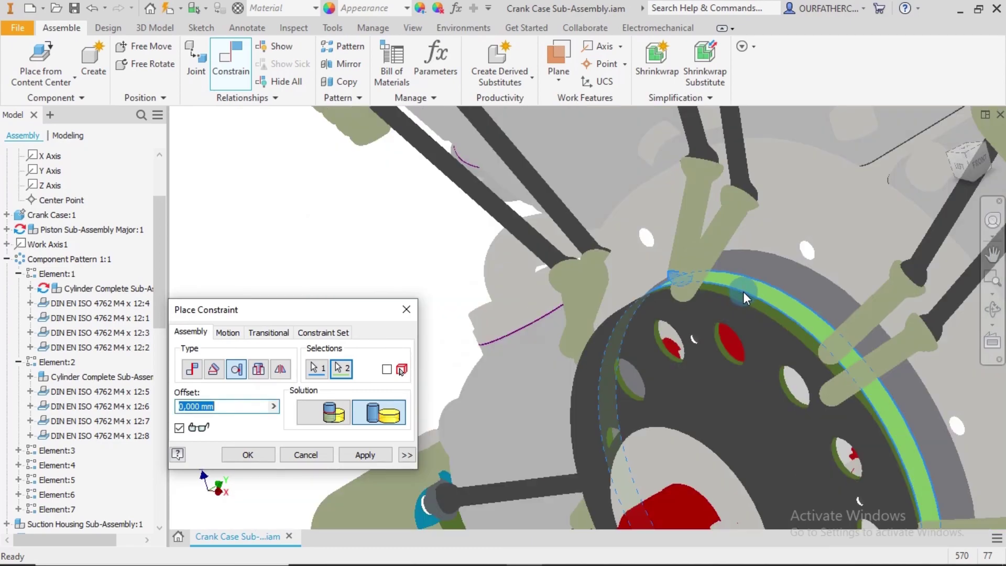
{"action": "mouse_move", "coordinate": [833, 371]}
{"action": "middle_mouse_down", "text": "shift"}
{"action": "mouse_move", "coordinate": [769, 374]}
{"action": "mouse_move", "coordinate": [823, 366]}
{"action": "middle_mouse_up", "text": "shift"}
{"action": "scroll", "coordinate": [879, 427], "scroll_direction": "up", "scroll_amount": 2}
{"action": "middle_click_drag", "start_coordinate": [867, 423], "coordinate": [894, 434], "text": "shift"}
{"action": "left_click", "coordinate": [378, 455]}
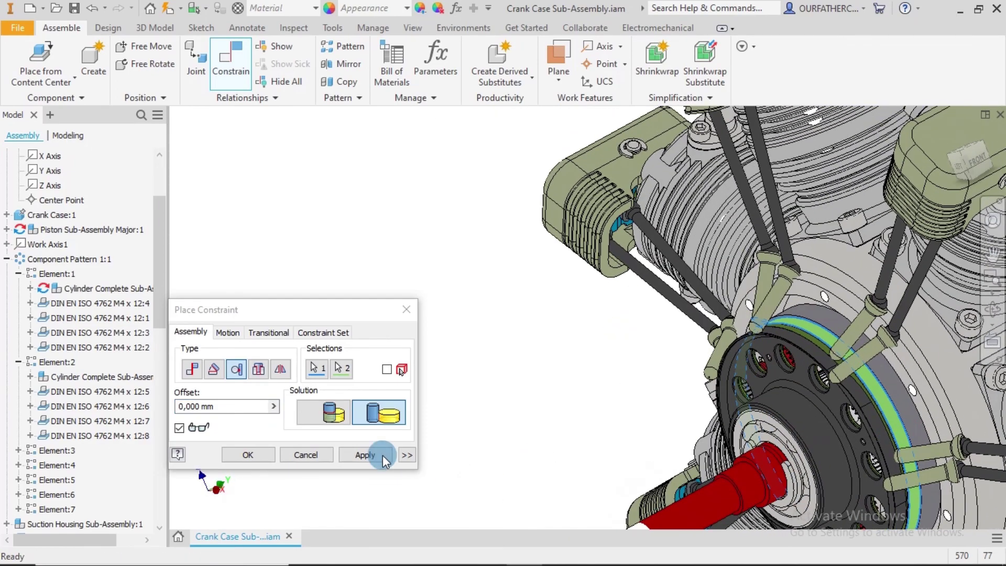
{"action": "left_click", "coordinate": [312, 455]}
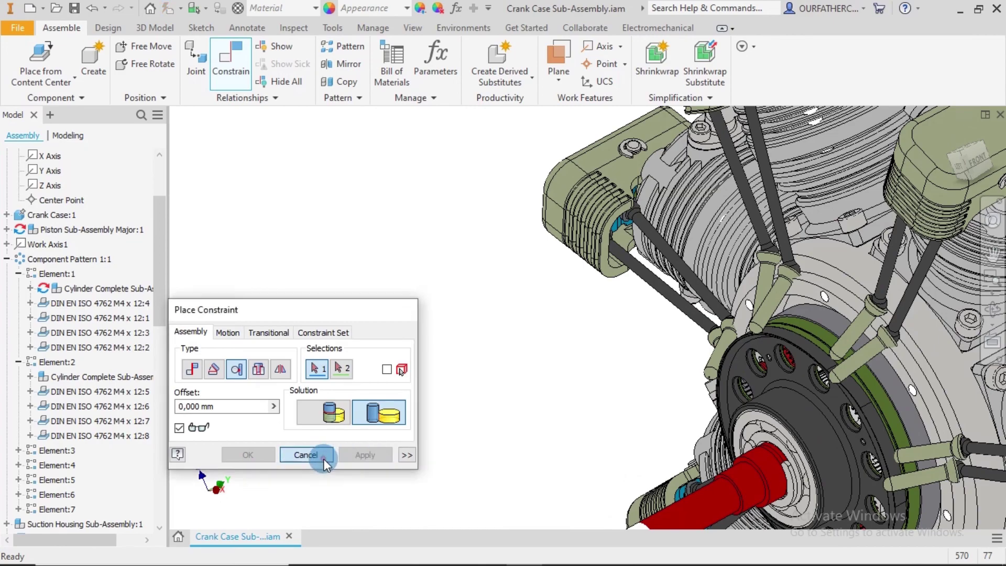
Step: Examine the whole engine assembly from several angles, checking the cylinders, valve tappets and Cam Sub-Assembly
{"action": "left_click", "coordinate": [952, 135]}
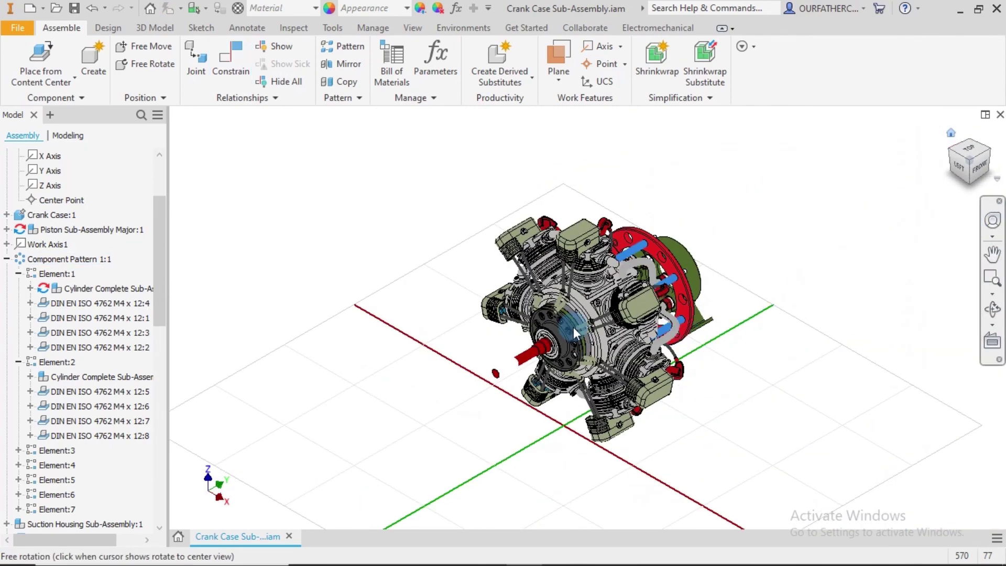
{"action": "scroll", "coordinate": [608, 347], "scroll_direction": "down", "scroll_amount": 1}
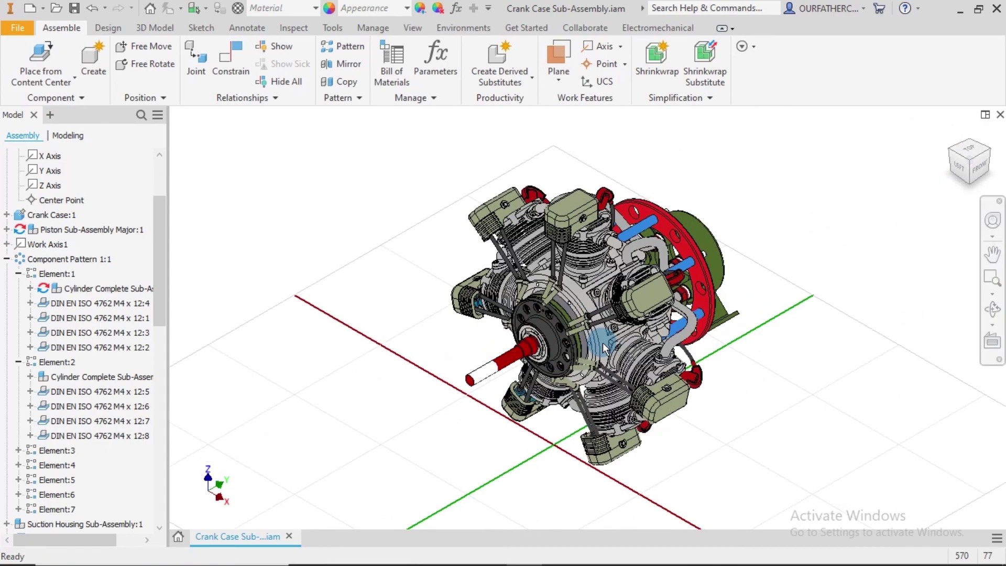
{"action": "scroll", "coordinate": [736, 391], "scroll_direction": "up", "scroll_amount": 1}
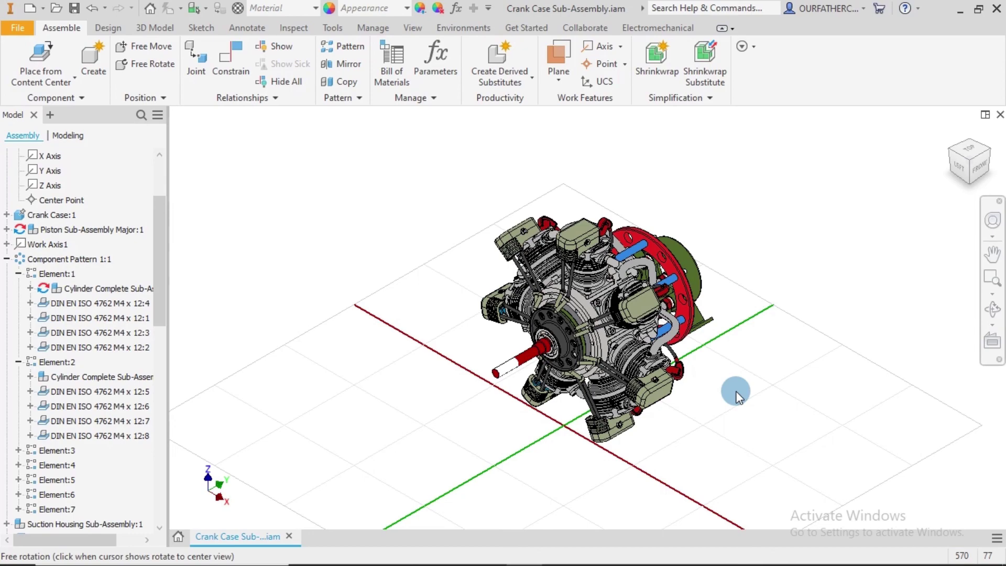
{"action": "key", "text": "Escape"}
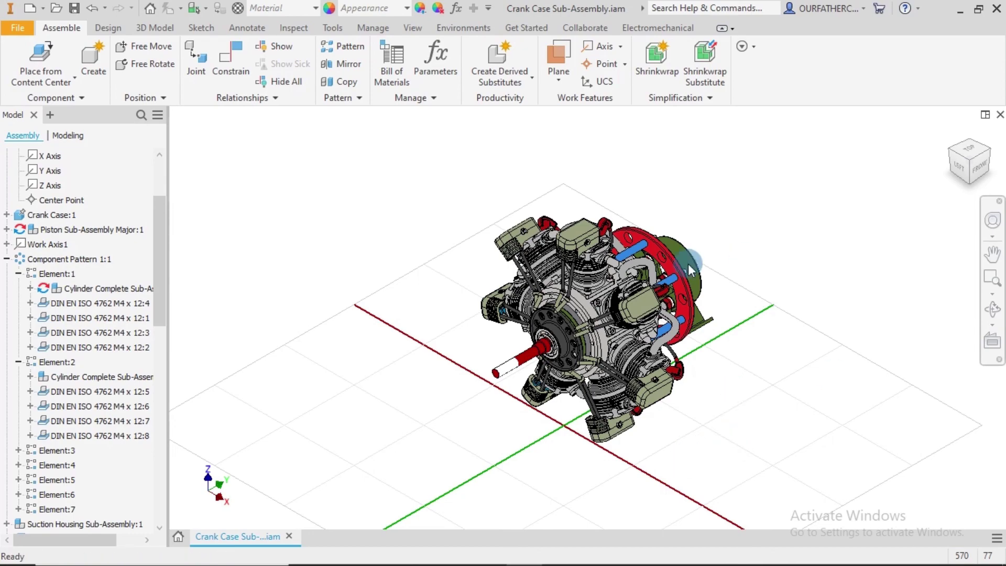
{"action": "mouse_move", "coordinate": [737, 449]}
{"action": "middle_mouse_down", "text": "shift"}
{"action": "mouse_move", "coordinate": [733, 425]}
{"action": "mouse_move", "coordinate": [802, 425]}
{"action": "mouse_move", "coordinate": [717, 423]}
{"action": "mouse_move", "coordinate": [737, 436]}
{"action": "middle_mouse_up", "text": "shift"}
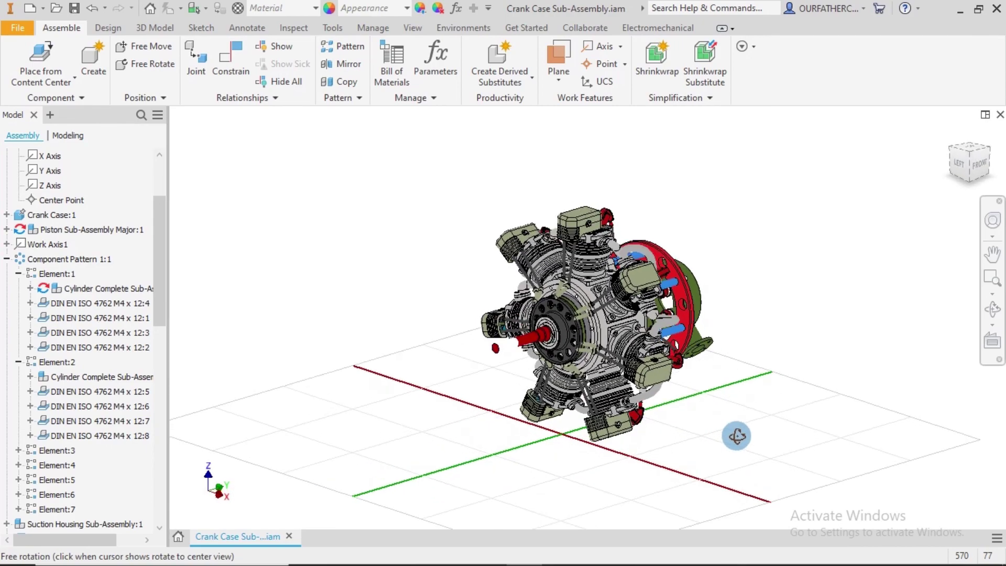
{"action": "left_click", "coordinate": [977, 160]}
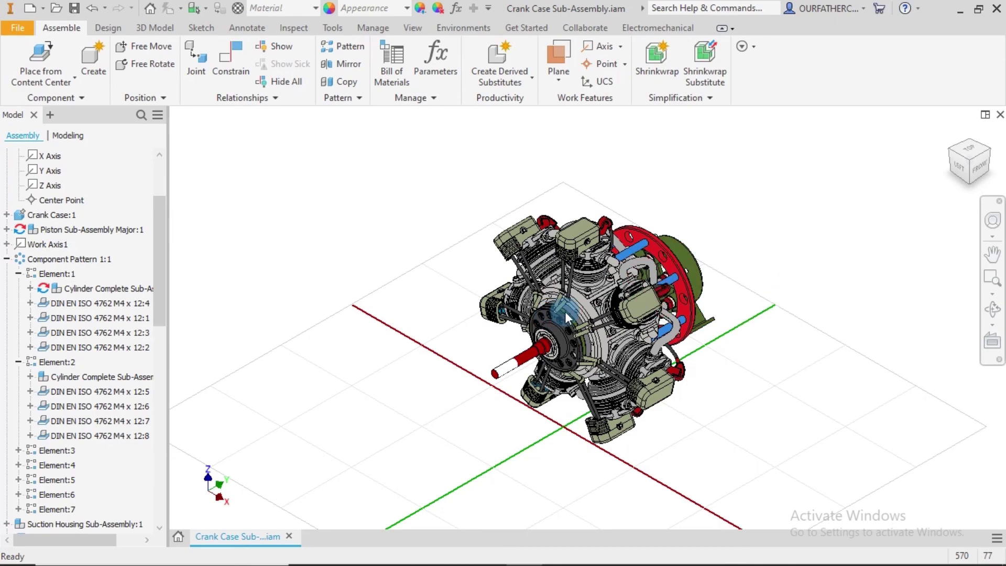
{"action": "scroll", "coordinate": [563, 419], "scroll_direction": "up", "scroll_amount": 3}
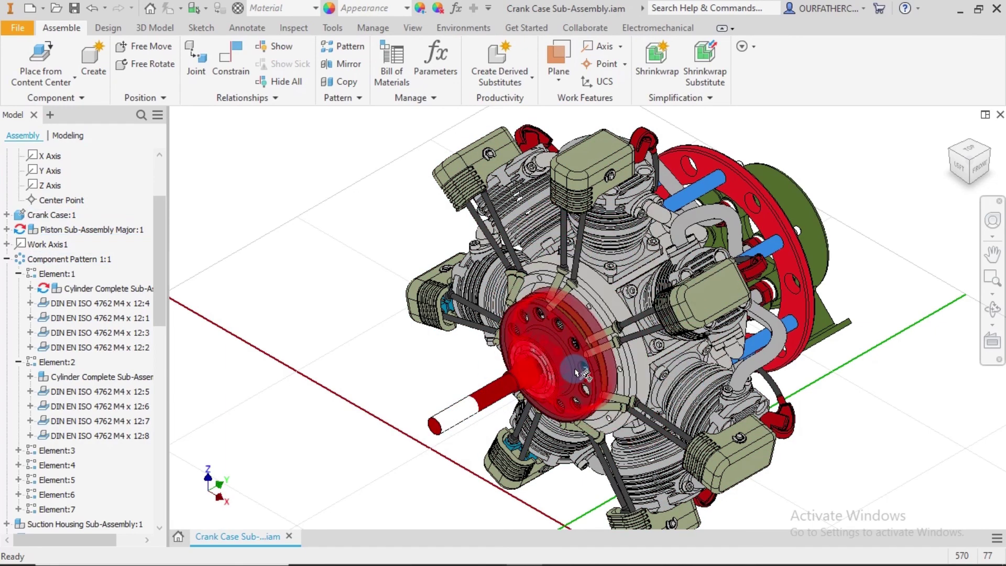
{"action": "mouse_move", "coordinate": [580, 374]}
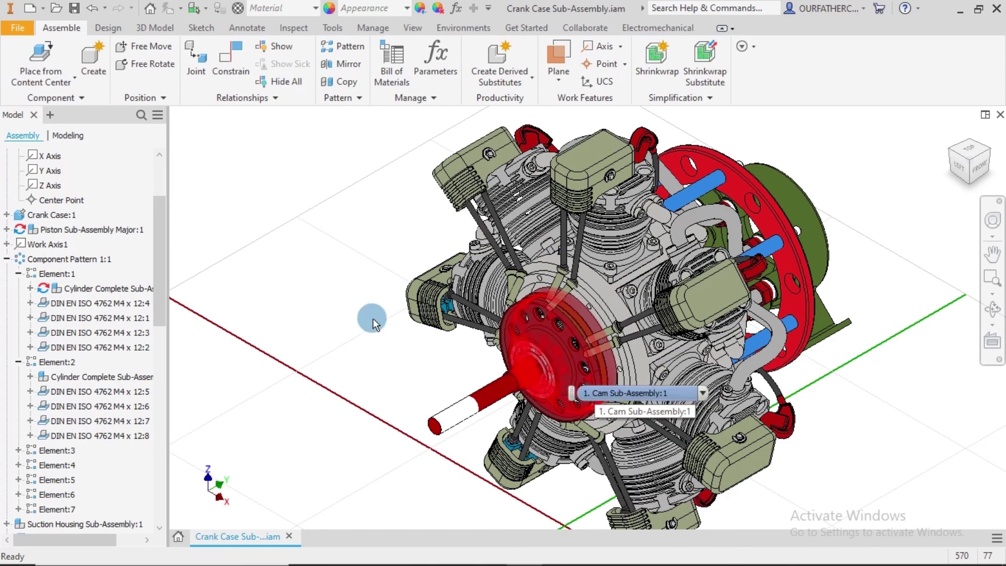
{"action": "scroll", "coordinate": [844, 354], "scroll_direction": "down", "scroll_amount": 3}
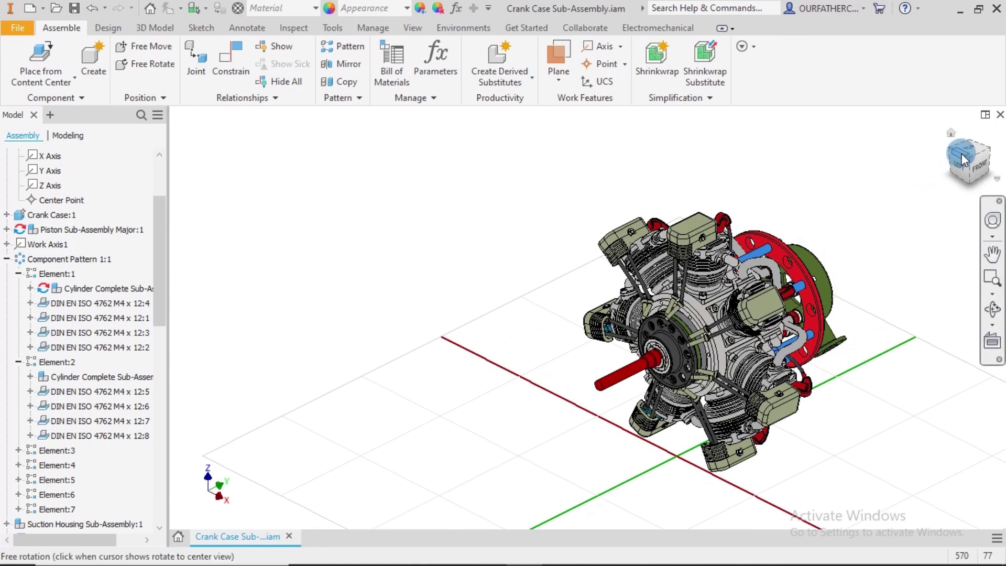
{"action": "left_click", "coordinate": [970, 167]}
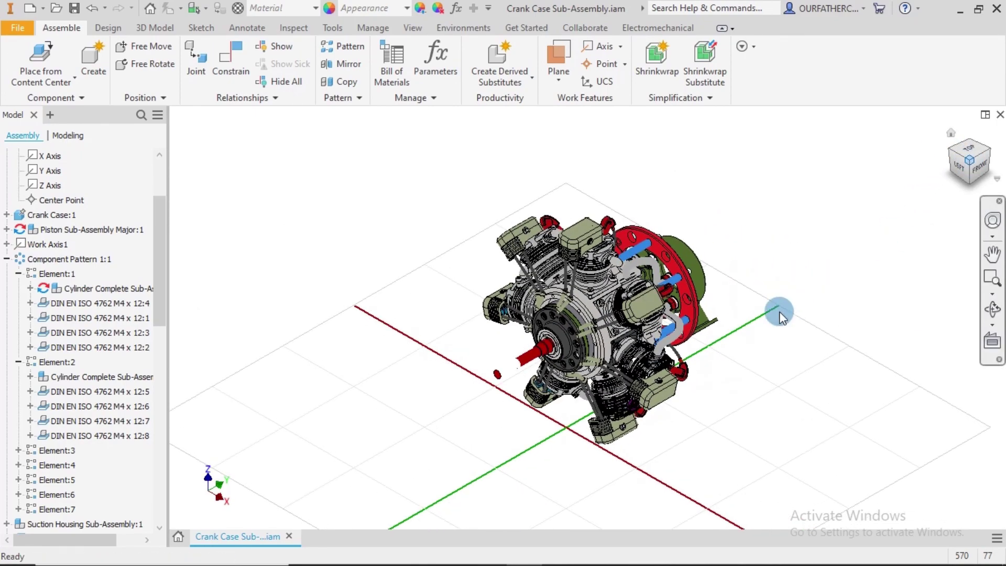
{"action": "scroll", "coordinate": [729, 336], "scroll_direction": "up", "scroll_amount": 3}
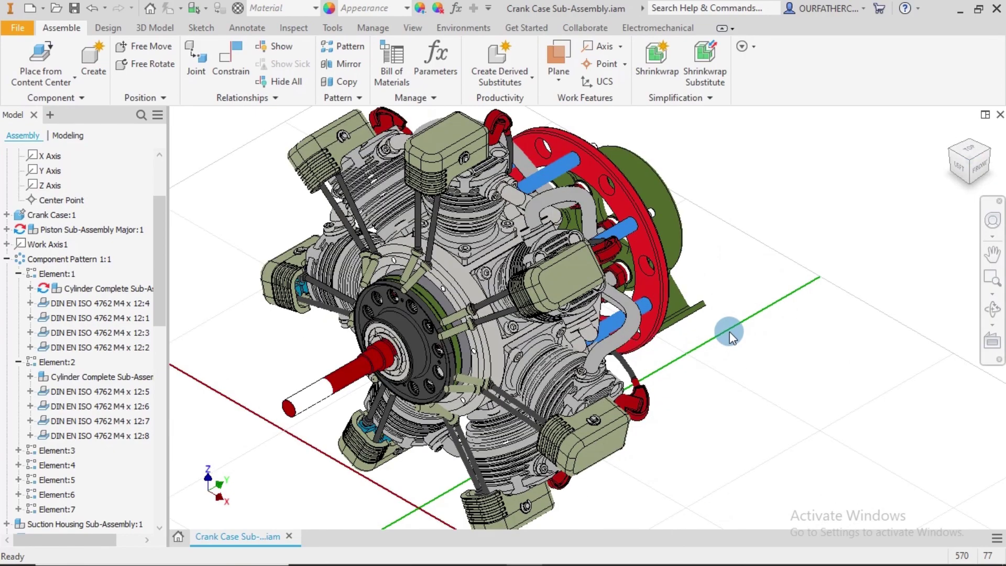
{"action": "middle_click_drag", "start_coordinate": [721, 308], "coordinate": [747, 310]}
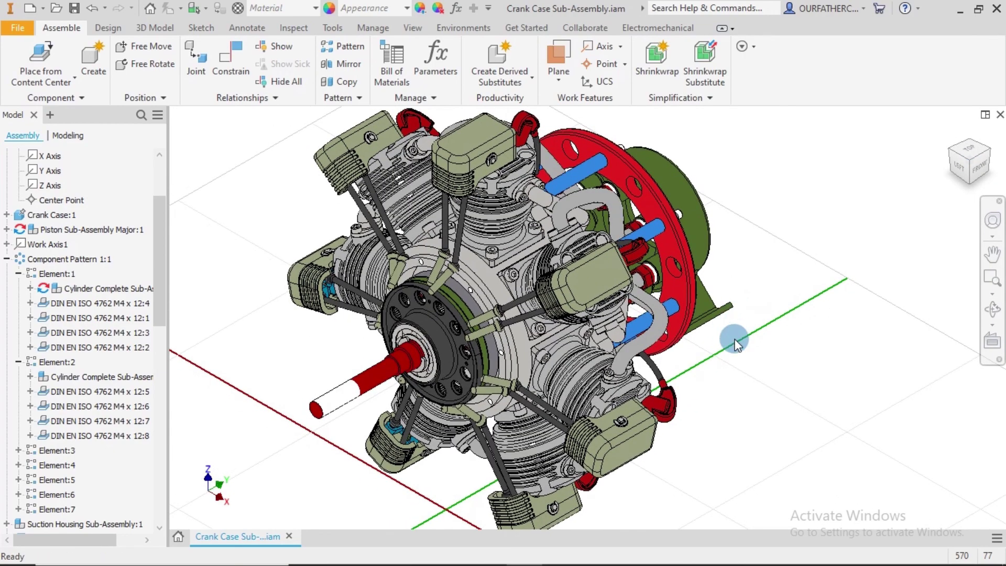
{"action": "left_click", "coordinate": [686, 401]}
{"action": "left_click", "coordinate": [772, 307]}
Step: Save Crank Case Sub-Assembly.iam together with its modified dependents, Cam Sub-Assembly.iam and Cylinder Complete Sub-Assembly.iam
{"action": "left_click", "coordinate": [75, 10]}
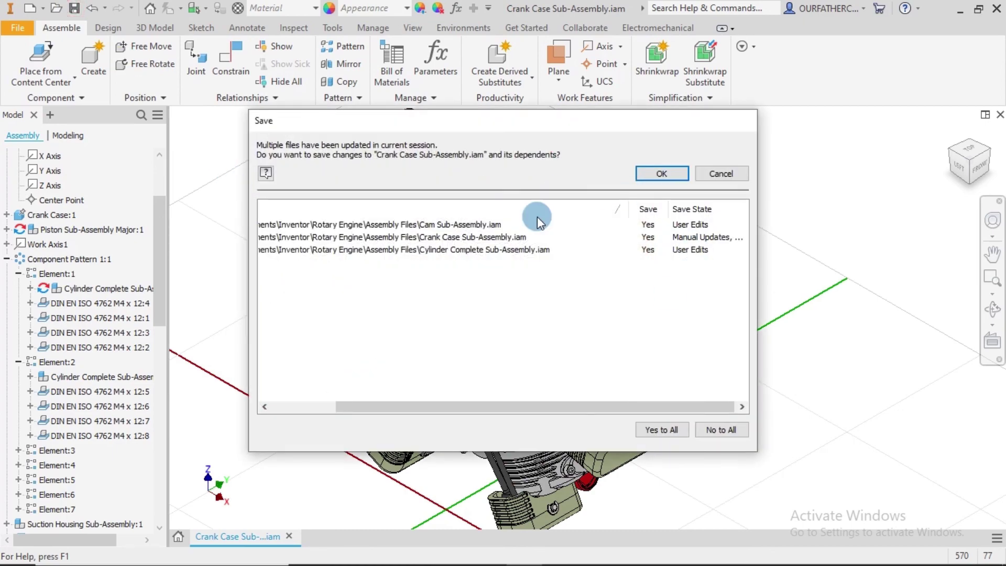
{"action": "left_click", "coordinate": [660, 174]}
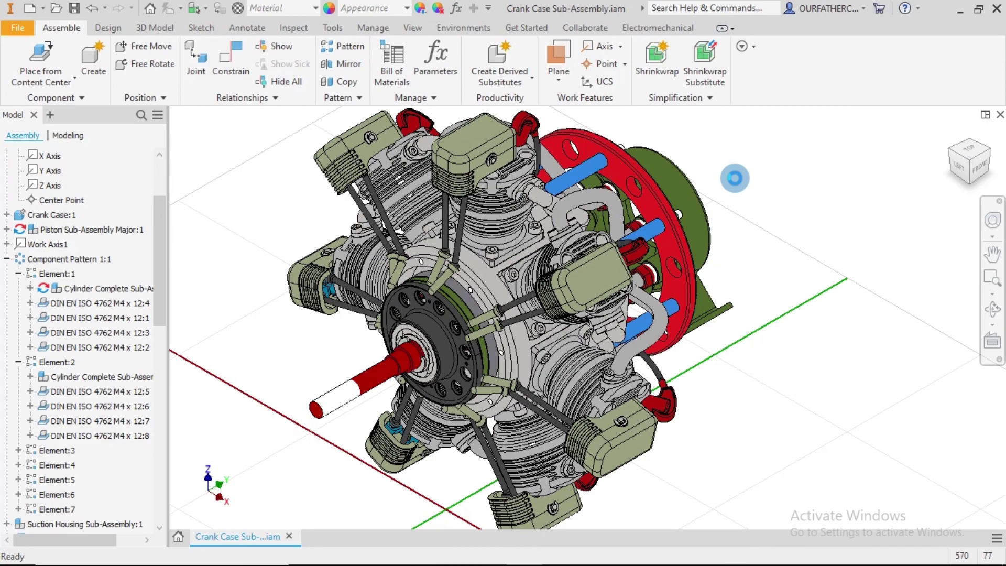
{"action": "left_click", "coordinate": [950, 133]}
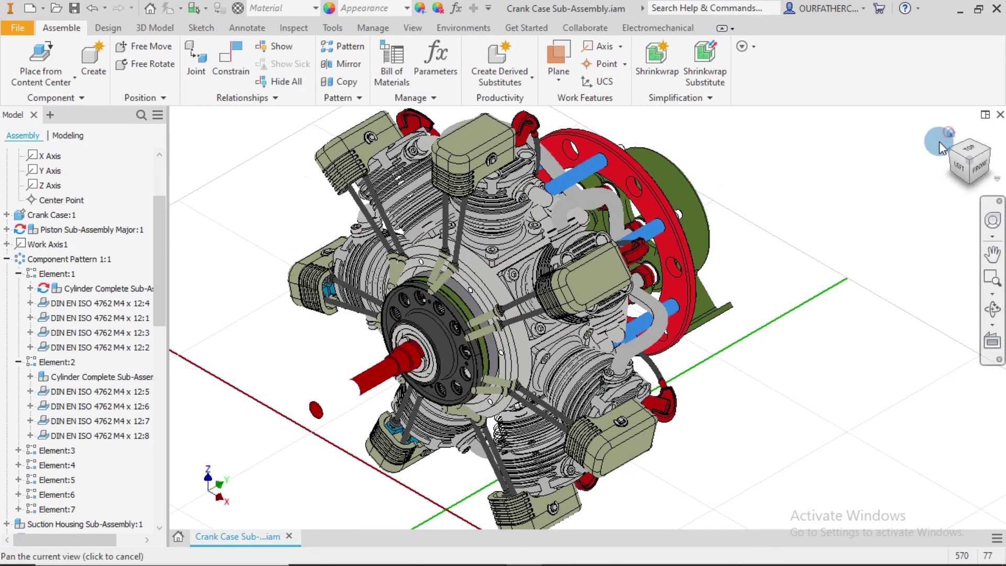